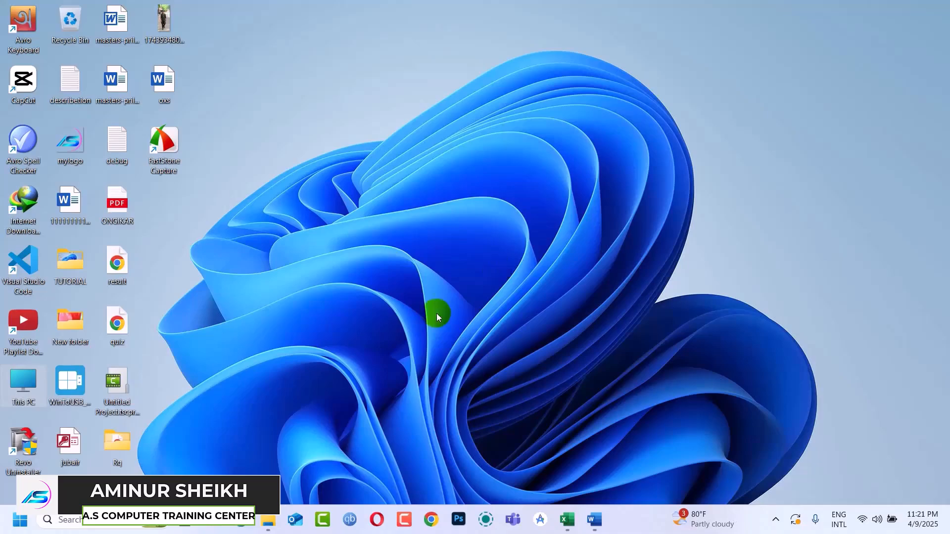
Bring up the Word instructions beside the Excel workbook and zoom the document out to 90% at the Custom Data Validation section.
{"action": "left_click", "coordinate": [592, 531]}
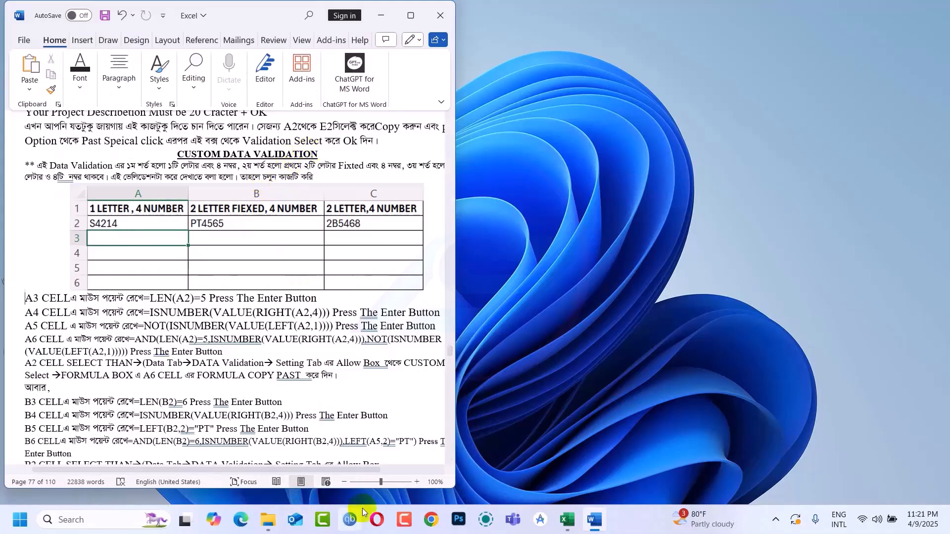
{"action": "left_click", "coordinate": [572, 515]}
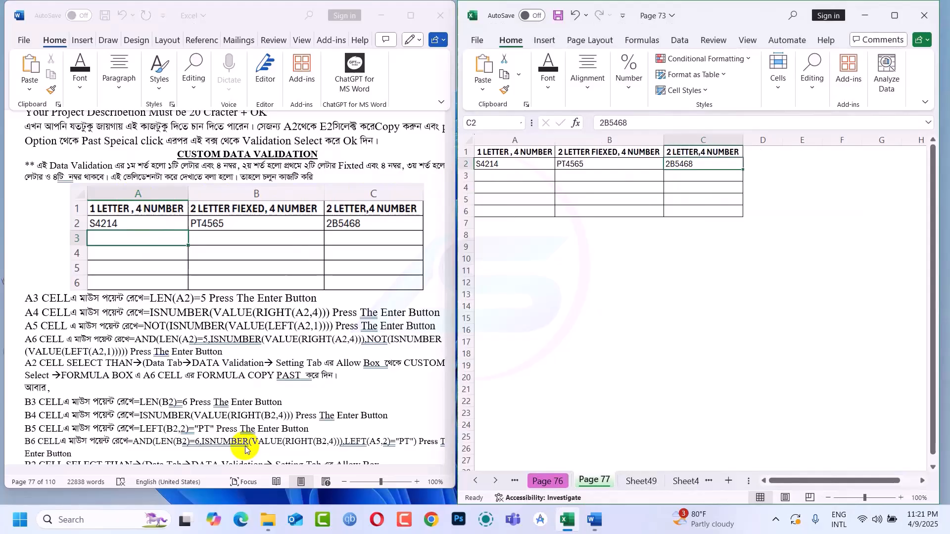
{"action": "scroll", "coordinate": [198, 459], "scroll_direction": "right", "scroll_amount": 2}
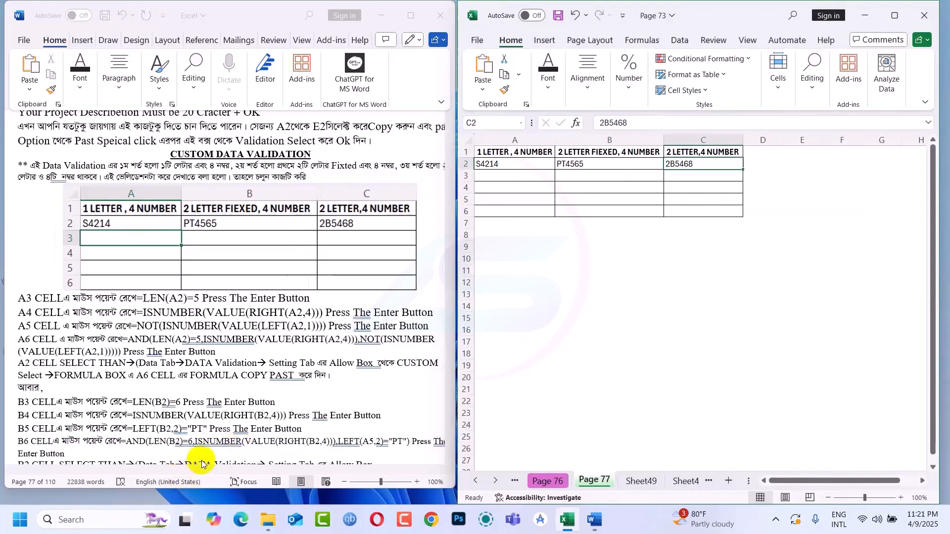
{"action": "scroll", "coordinate": [202, 464], "scroll_direction": "left", "scroll_amount": 2}
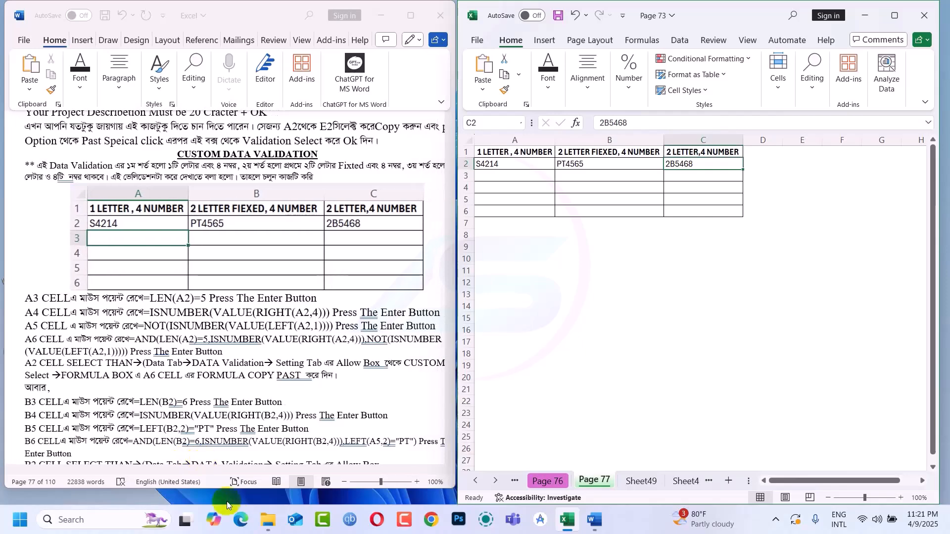
{"action": "left_click", "coordinate": [341, 487]}
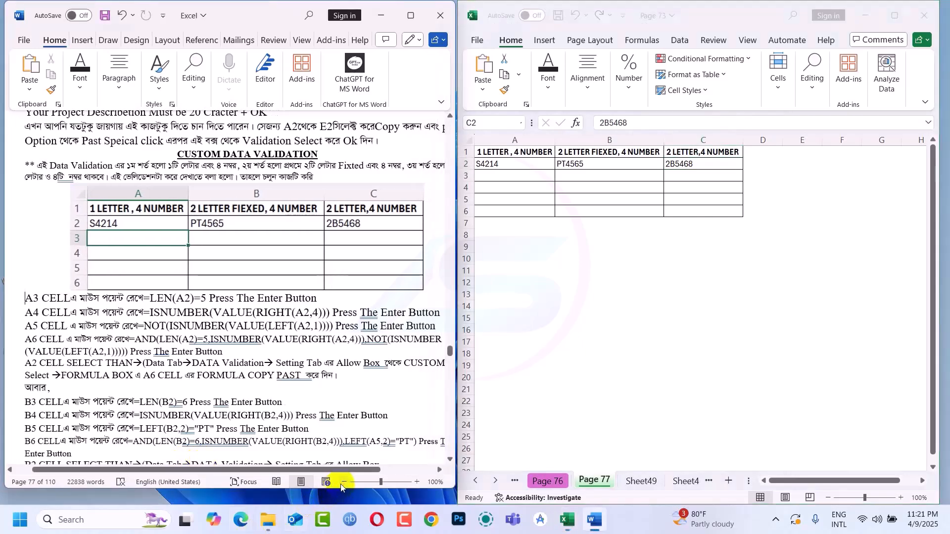
{"action": "left_click", "coordinate": [343, 482]}
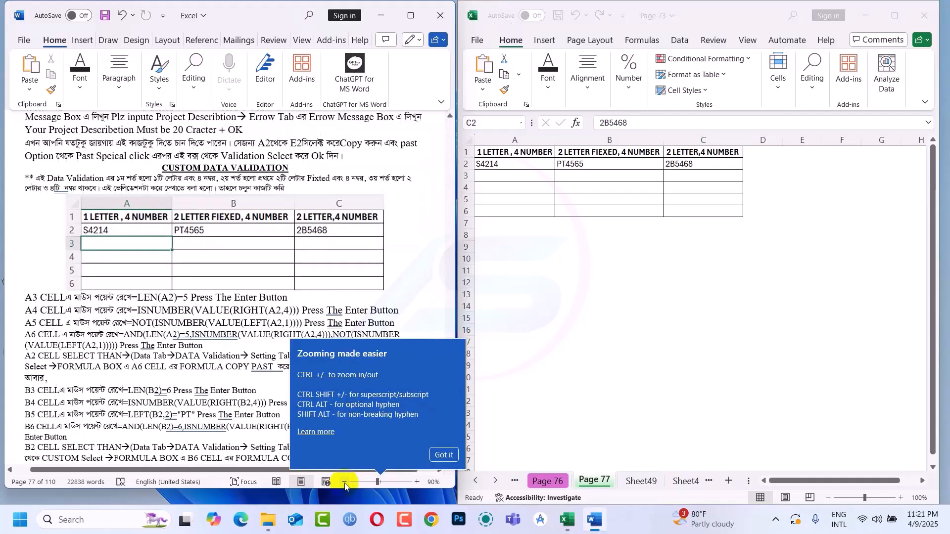
{"action": "left_click", "coordinate": [410, 316]}
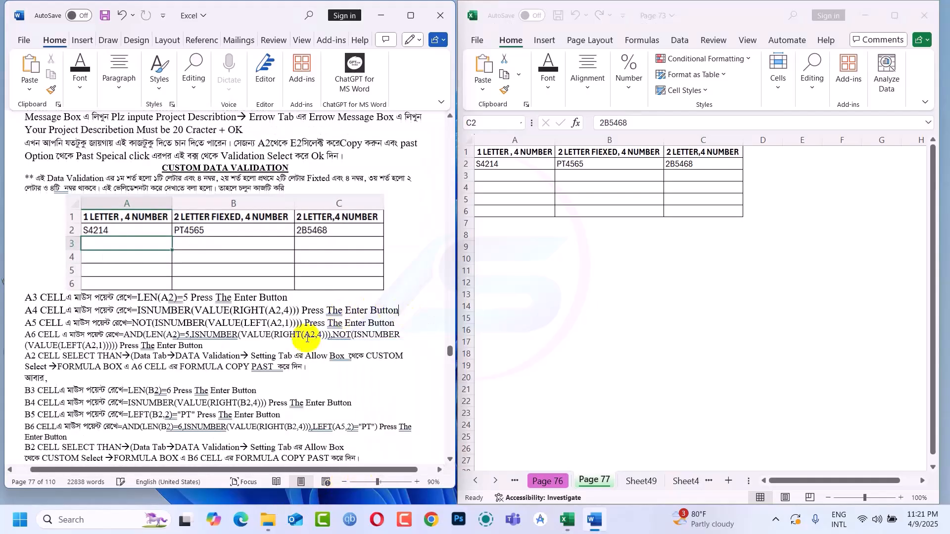
{"action": "scroll", "coordinate": [246, 331], "scroll_direction": "down", "scroll_amount": 2}
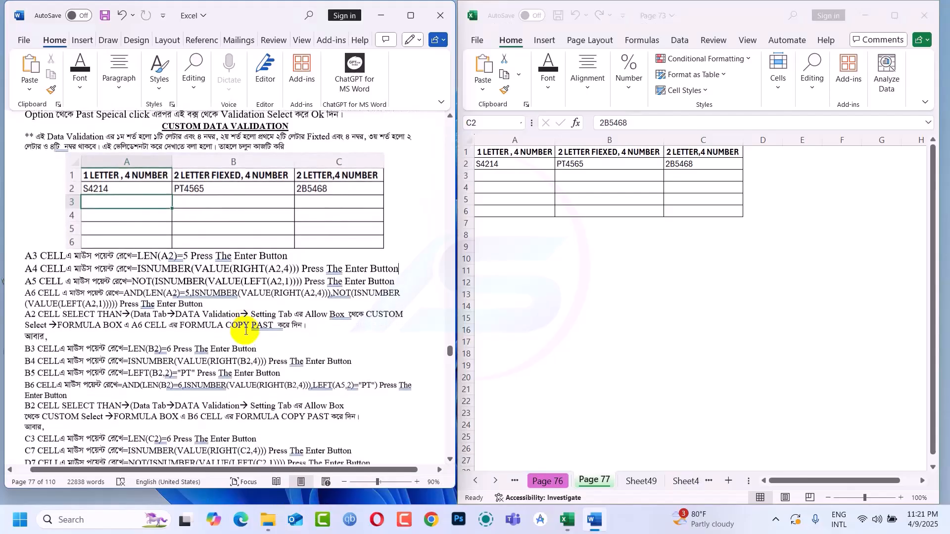
Enter the formula =LEN(A2)=5 in cell A3 to check the code's character count.
{"action": "left_click", "coordinate": [494, 174]}
{"action": "left_click", "coordinate": [494, 173]}
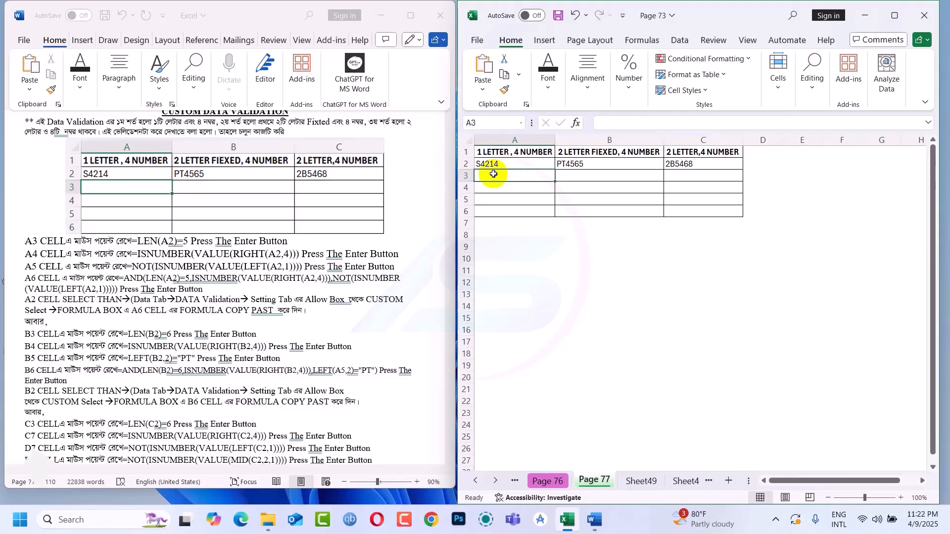
{"action": "type", "text": "="}
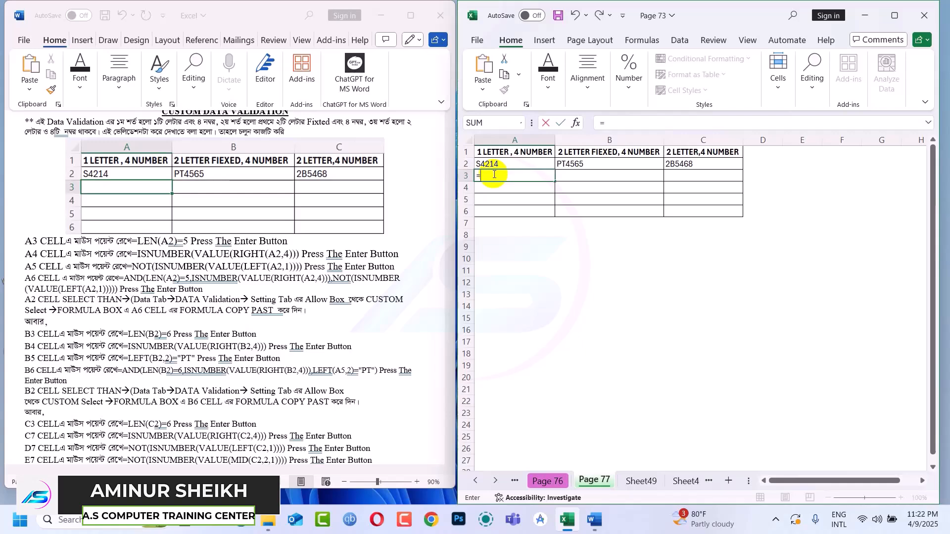
{"action": "type", "text": "len"}
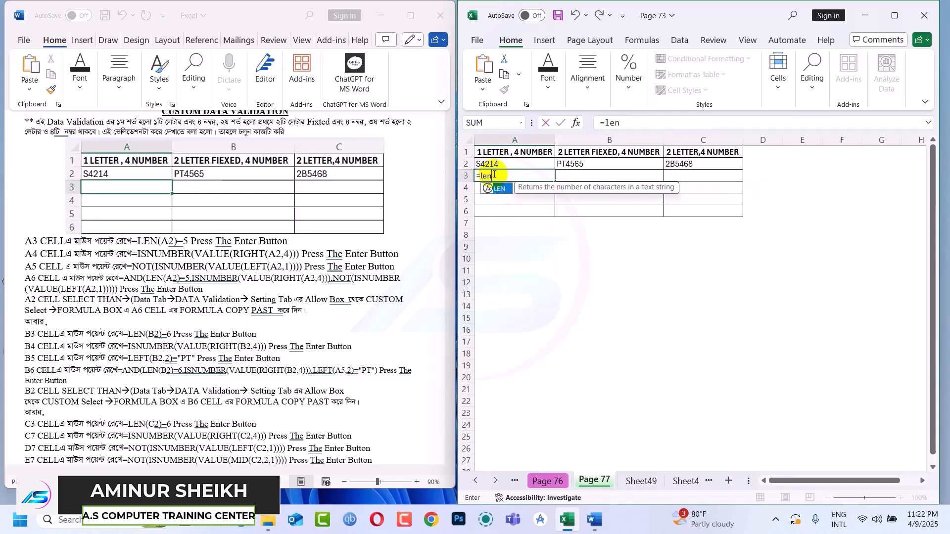
{"action": "type", "text": "("}
{"action": "left_click", "coordinate": [501, 162]}
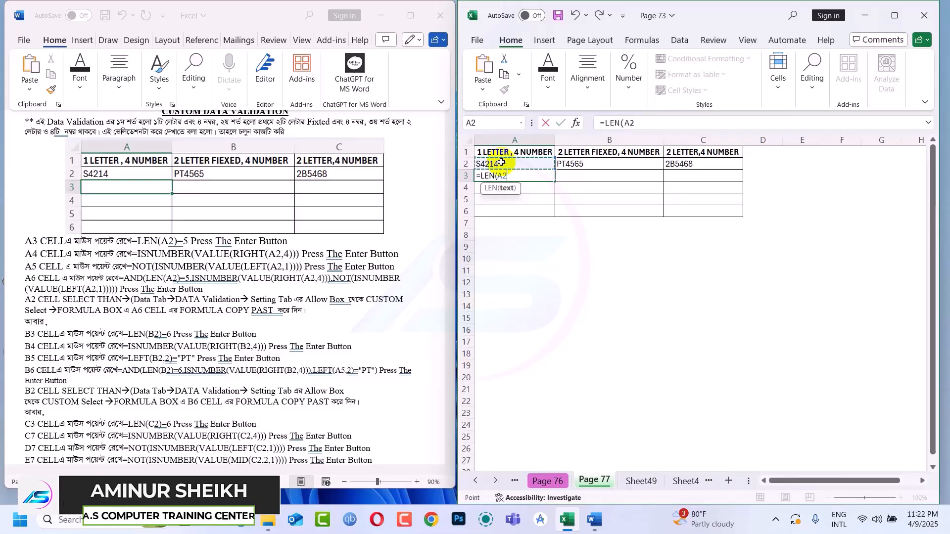
{"action": "type", "text": ")="}
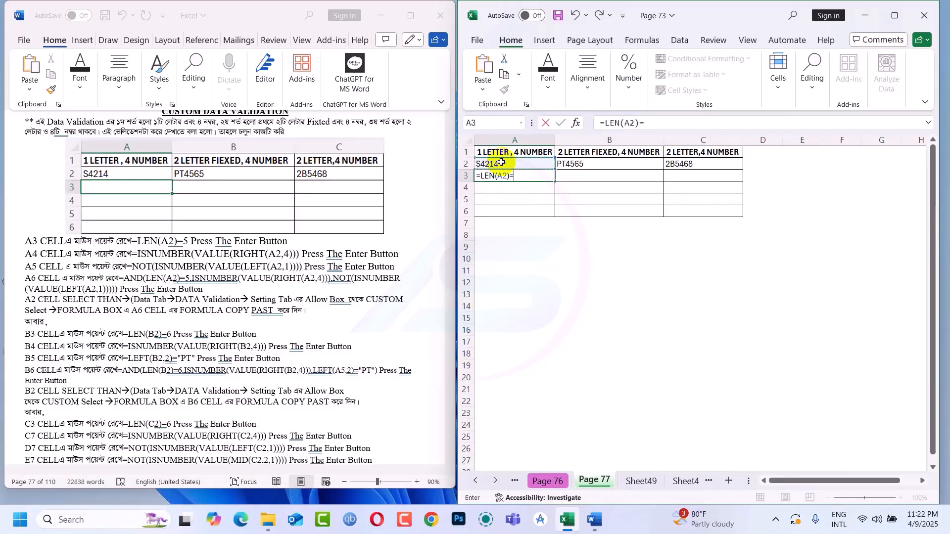
{"action": "type", "text": "5"}
{"action": "key", "text": "Return"}
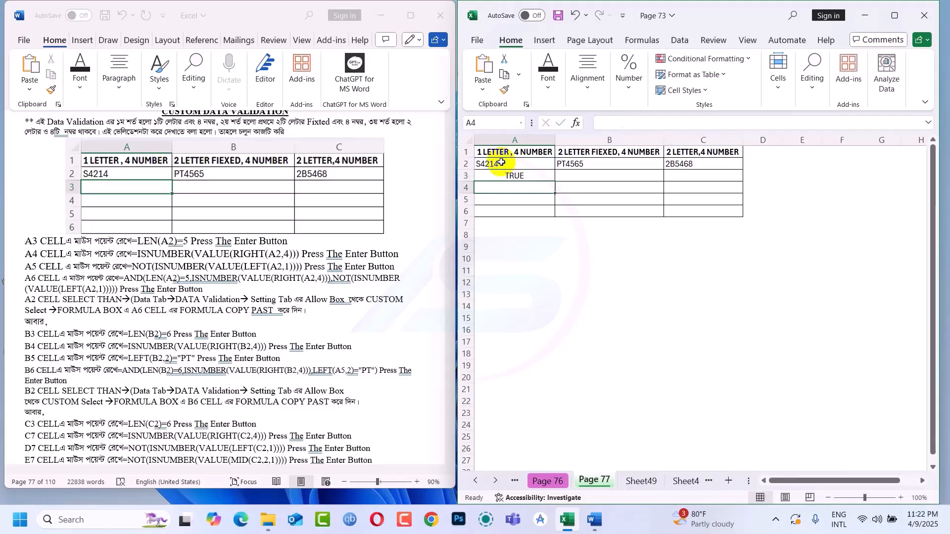
Try to shorten the code in cell A2 to S421.
{"action": "double_click", "coordinate": [502, 165]}
{"action": "key", "text": "BackSpace"}
{"action": "key", "text": "Return"}
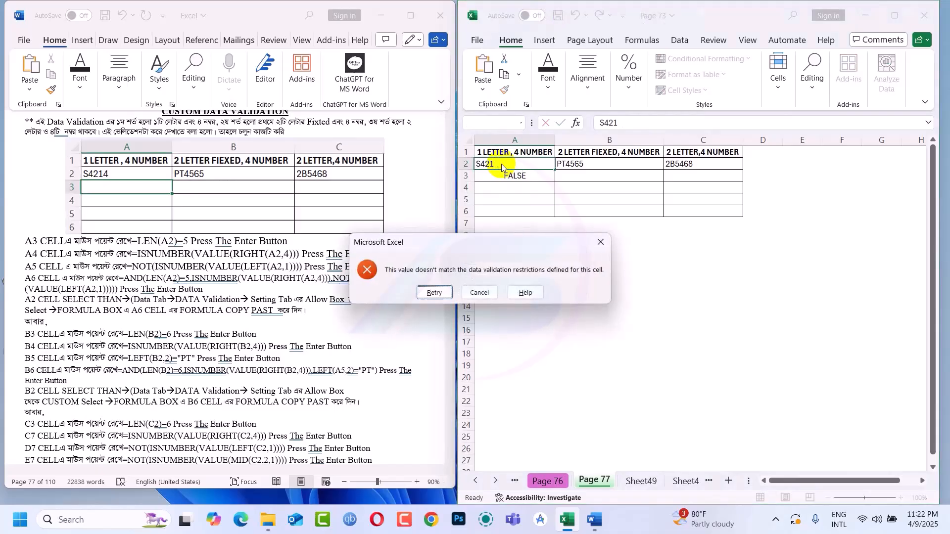
{"action": "left_click", "coordinate": [488, 289]}
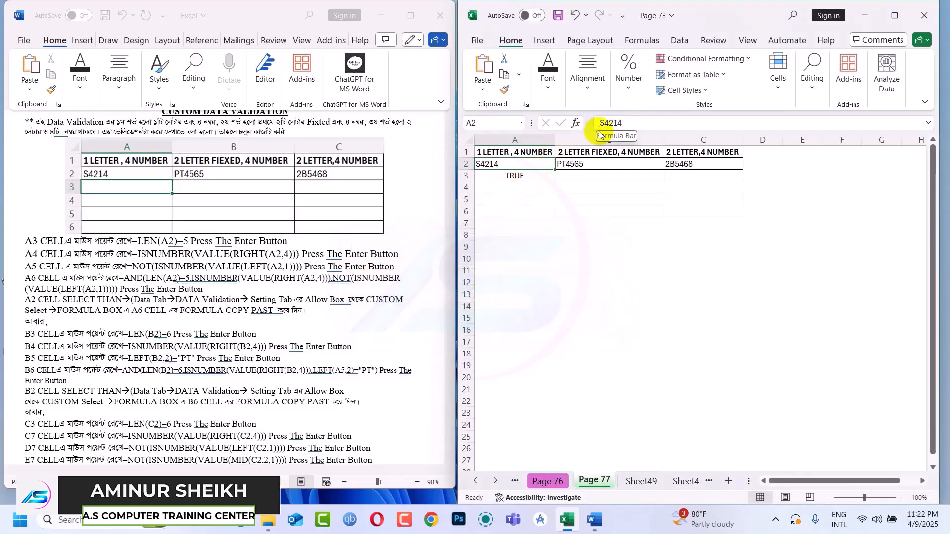
Clear all existing data validation settings from cell A2.
{"action": "key", "text": "alt+a"}
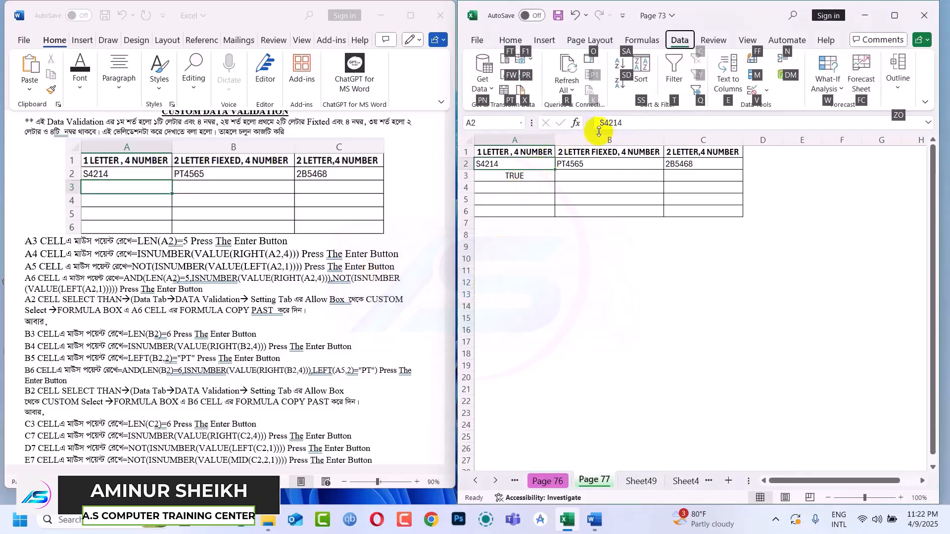
{"action": "key", "text": "v"}
{"action": "key", "text": "v"}
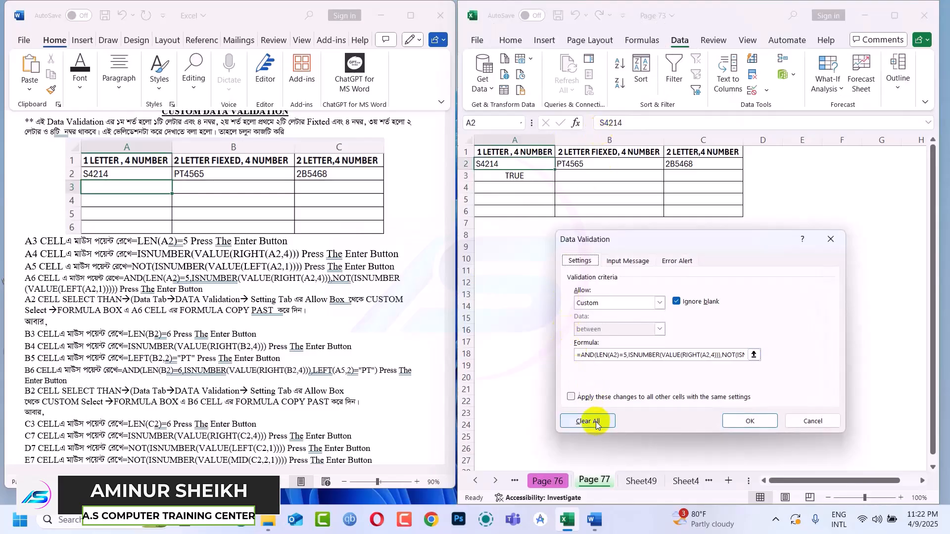
{"action": "left_click", "coordinate": [588, 421]}
{"action": "left_click", "coordinate": [749, 421]}
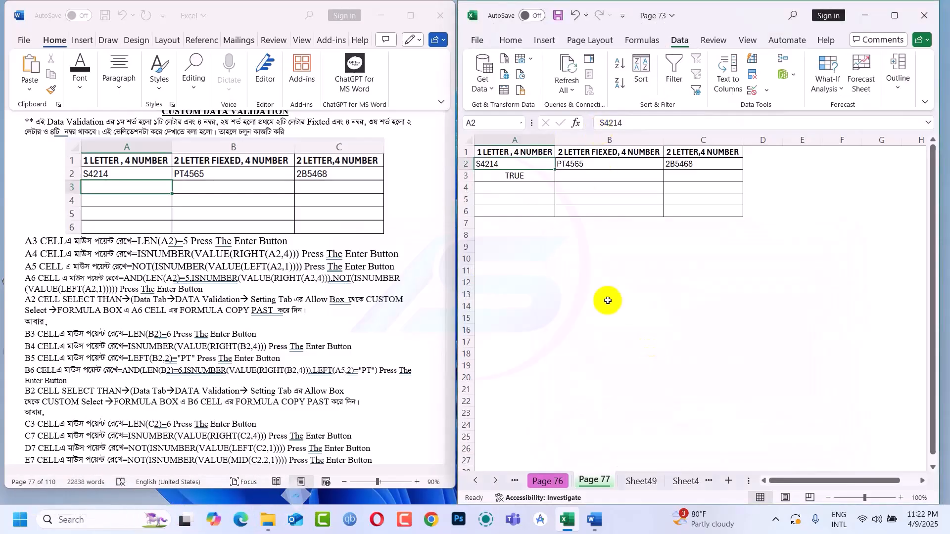
Enter the formula =ISNUMBER(VALUE(RIGHT(A2,4))) in cell A4 to check that the last four characters are numeric.
{"action": "left_click", "coordinate": [534, 191]}
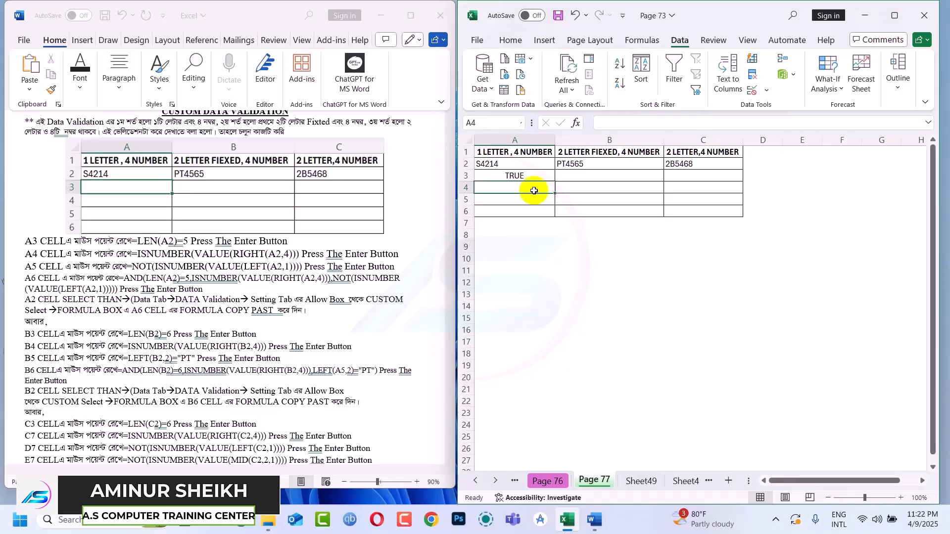
{"action": "type", "text": "is"}
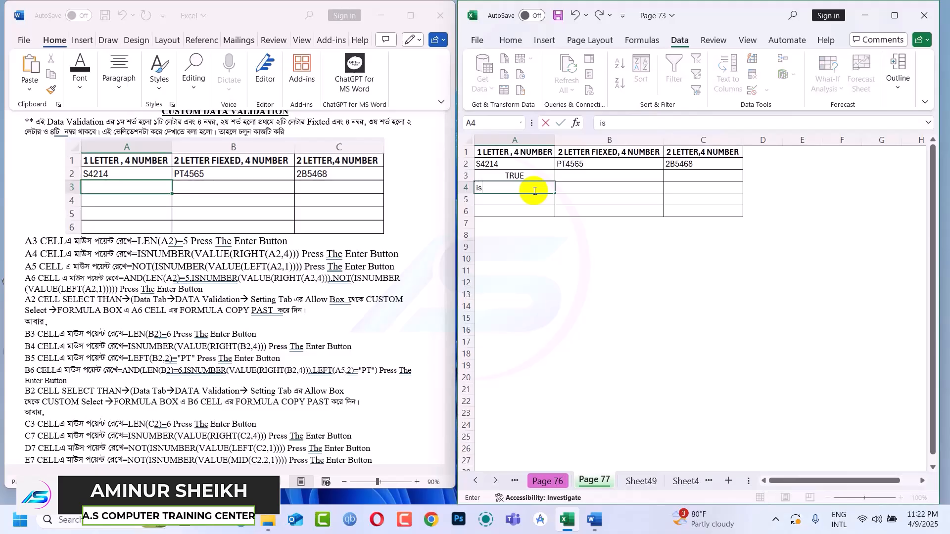
{"action": "key", "text": "BackSpace"}
{"action": "key", "text": "BackSpace"}
{"action": "type", "text": "=isnu"}
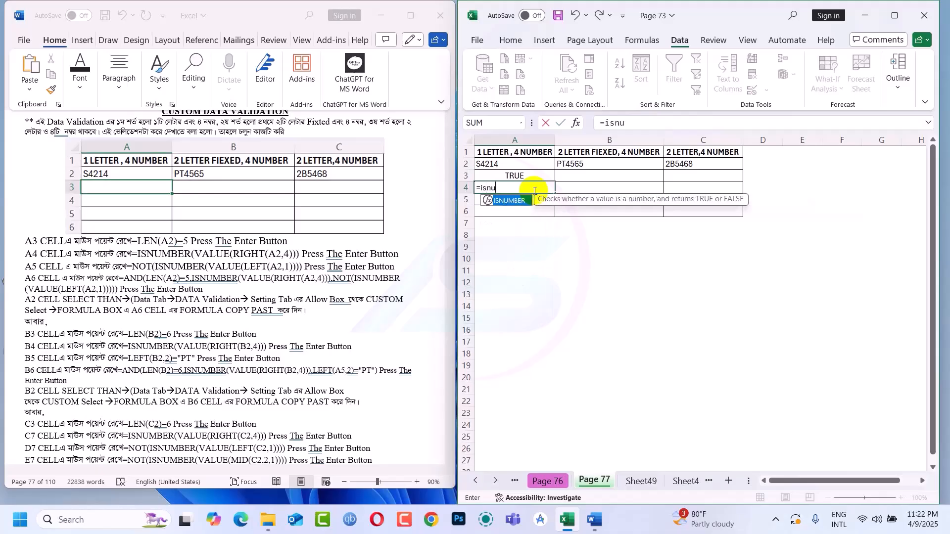
{"action": "key", "text": "Tab"}
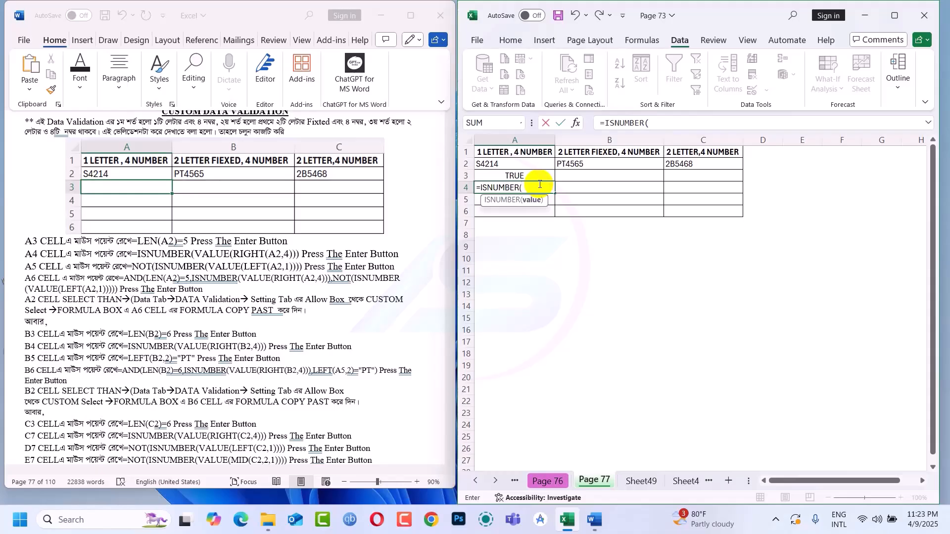
{"action": "type", "text": "valu"}
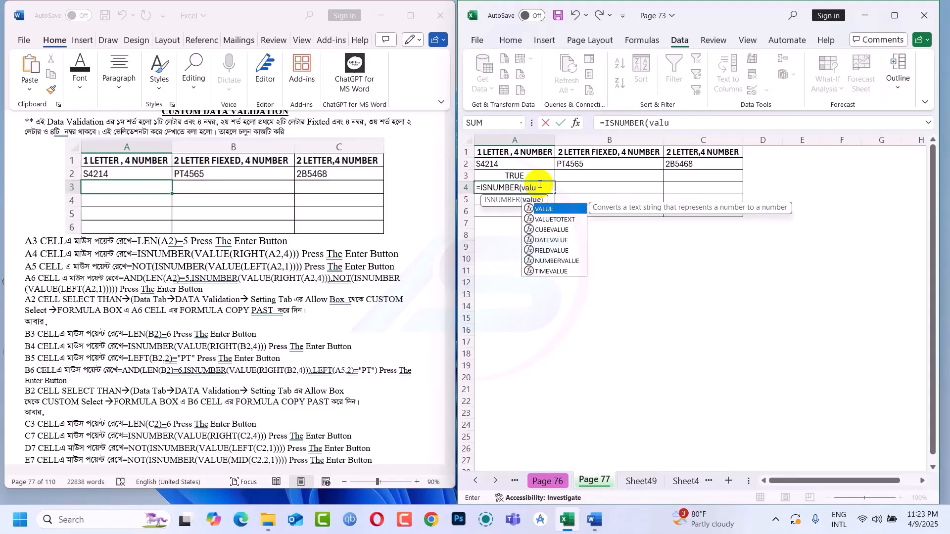
{"action": "key", "text": "Tab"}
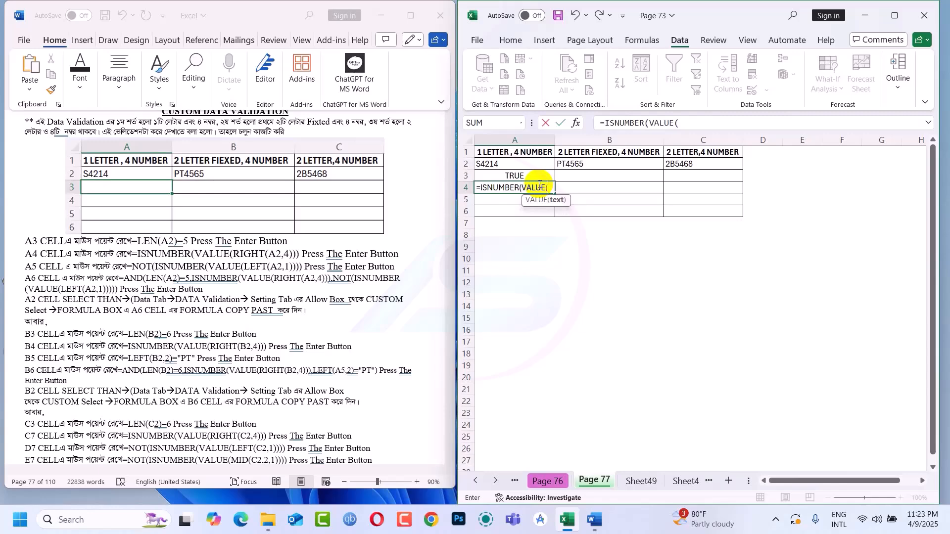
{"action": "type", "text": "Right"}
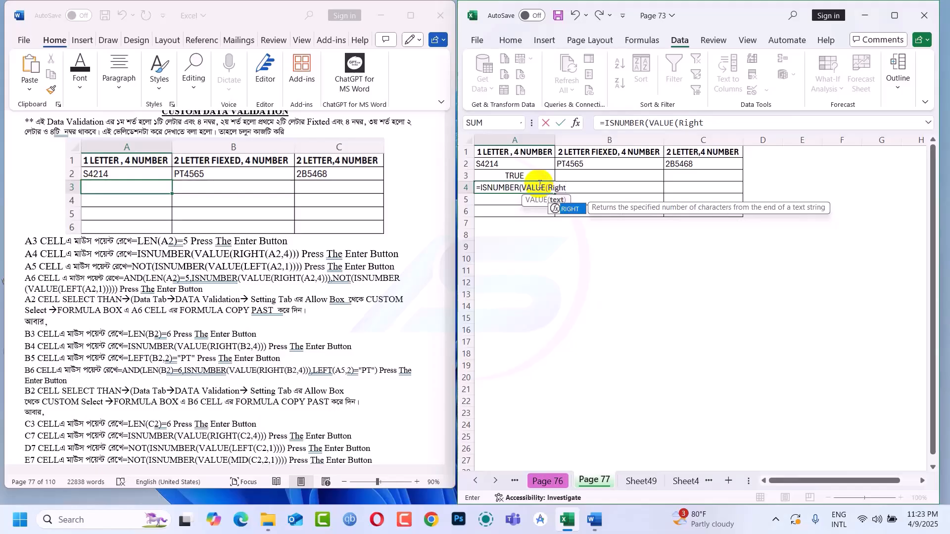
{"action": "key", "text": "Tab"}
{"action": "left_click", "coordinate": [519, 171]}
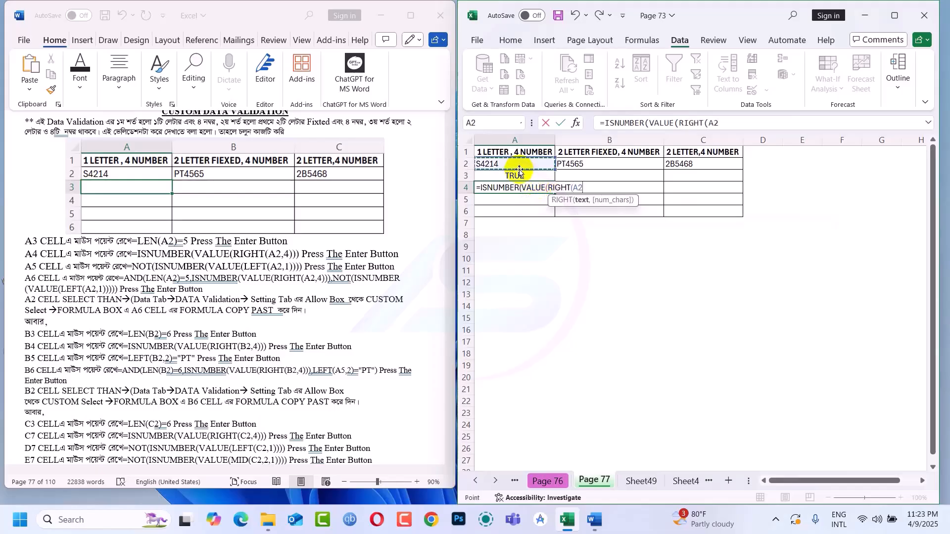
{"action": "type", "text": ","}
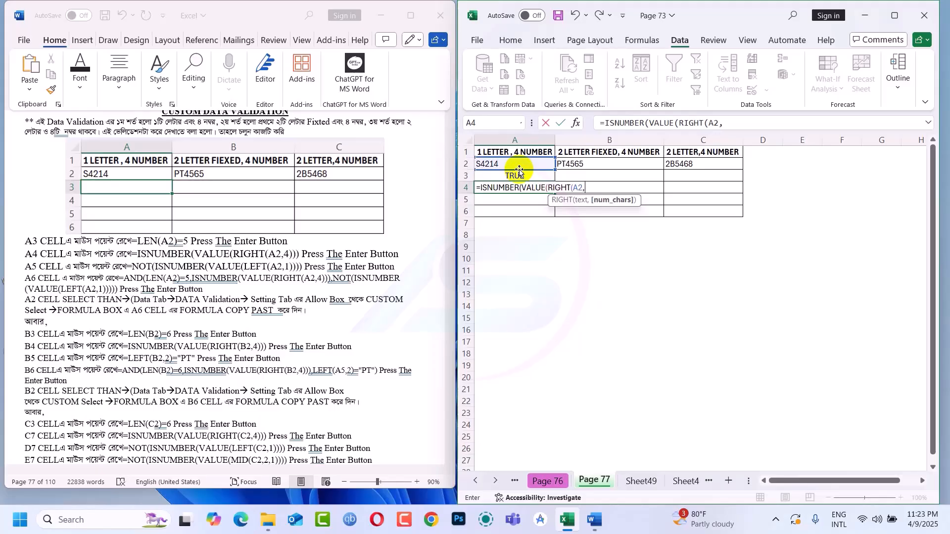
{"action": "type", "text": "4"}
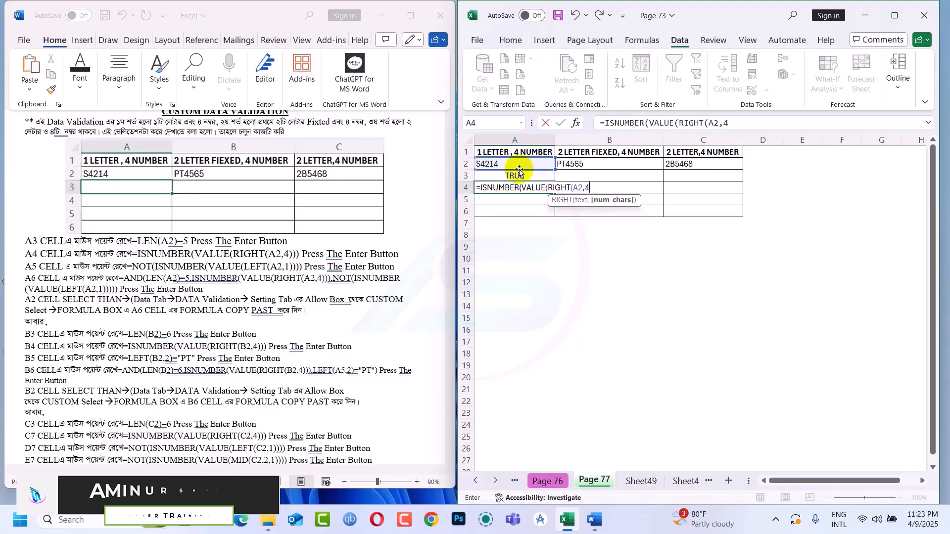
{"action": "key", "text": "Return"}
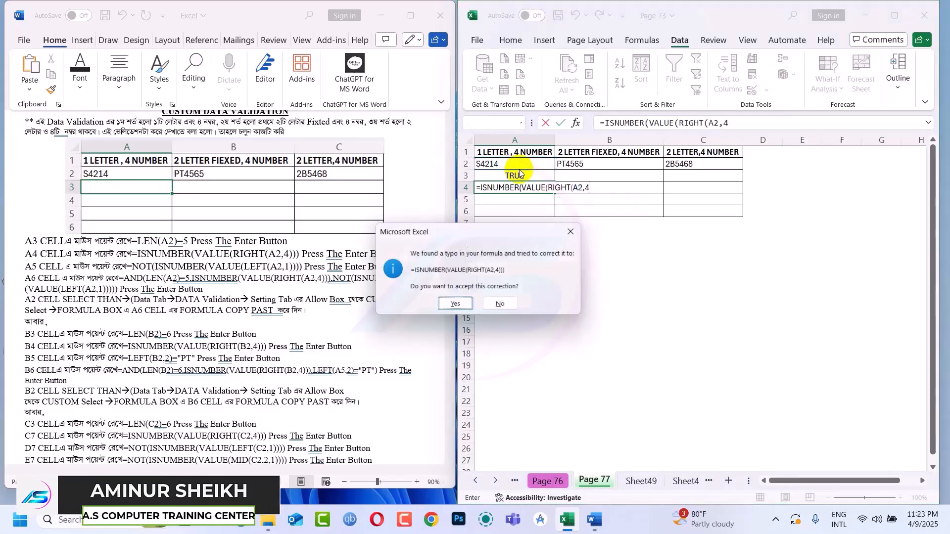
{"action": "key", "text": "Return"}
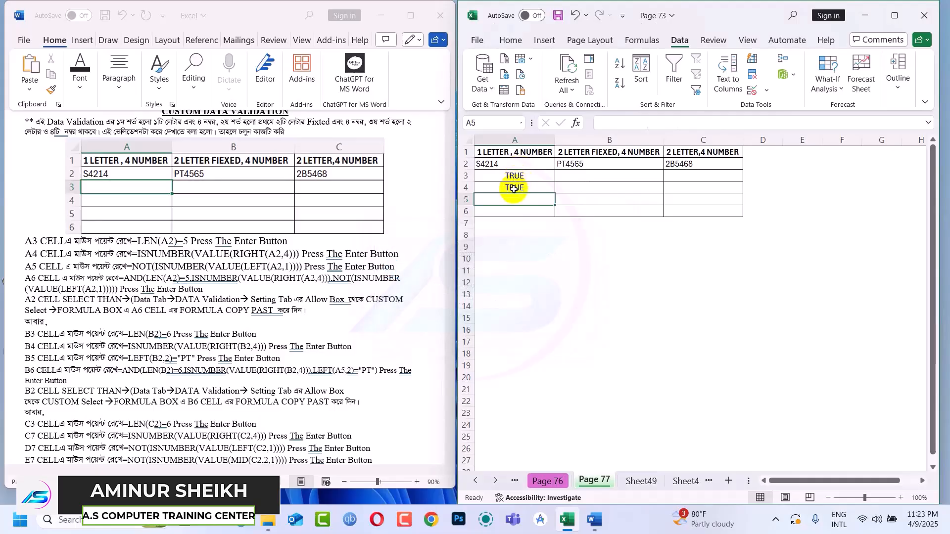
{"action": "left_click", "coordinate": [514, 188]}
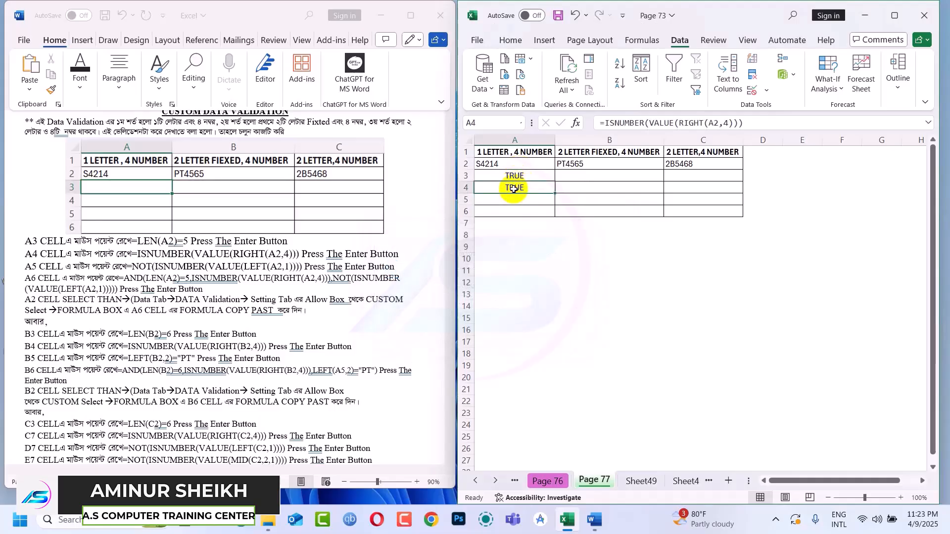
Test the check formulas by shortening the code in A2 to S421, and restore it to S4214.
{"action": "double_click", "coordinate": [504, 164]}
{"action": "key", "text": "BackSpace"}
{"action": "key", "text": "Return"}
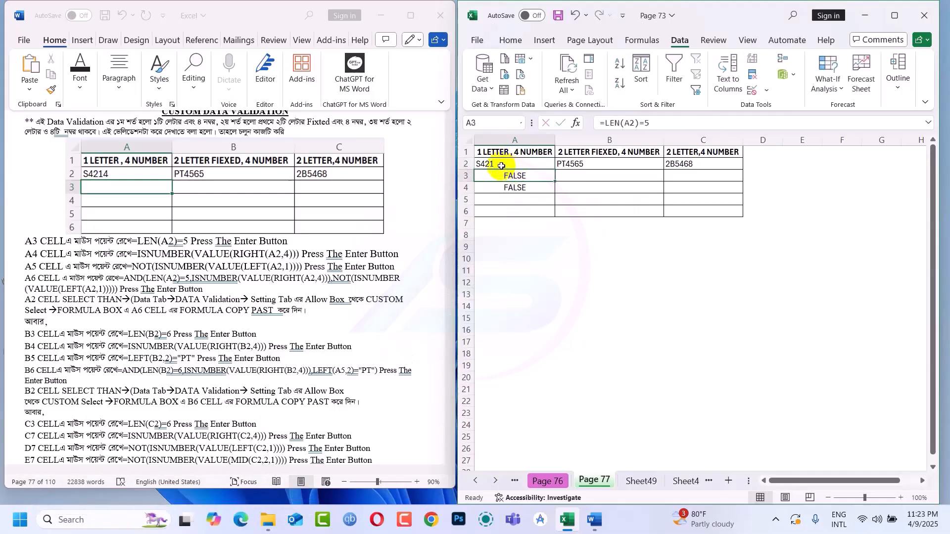
{"action": "double_click", "coordinate": [509, 164]}
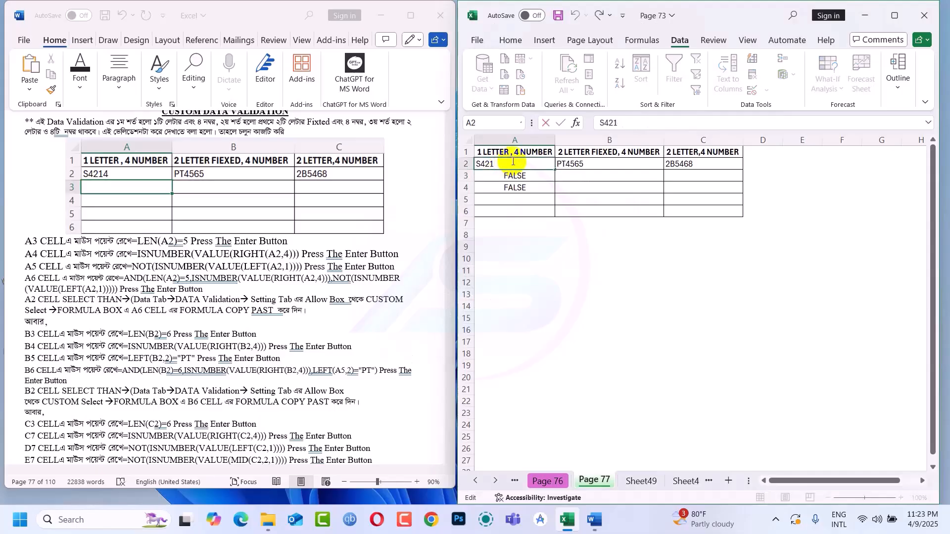
{"action": "type", "text": "4"}
{"action": "key", "text": "Return"}
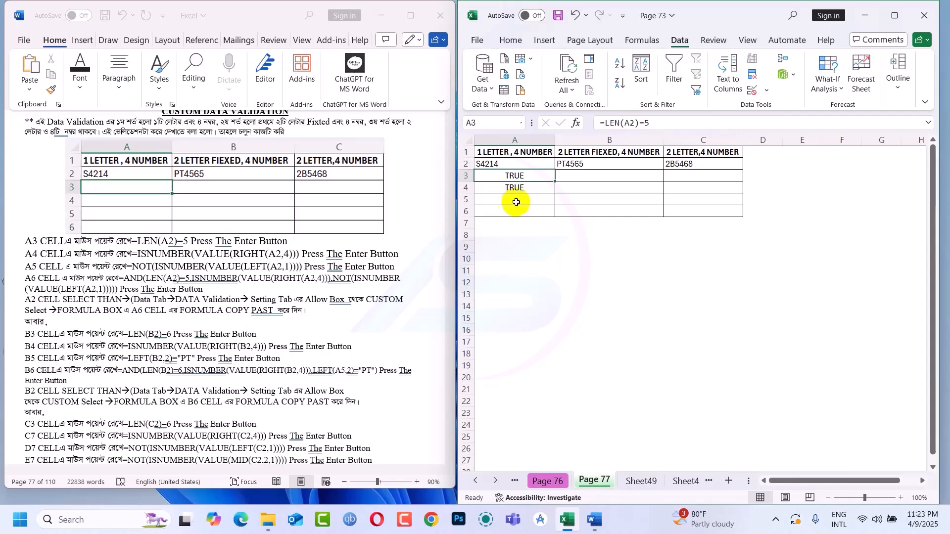
Enter the formula =NOT(ISNUMBER(LEFT(A2,1))) in cell A5 to check that the first character is not numeric.
{"action": "left_click", "coordinate": [522, 199]}
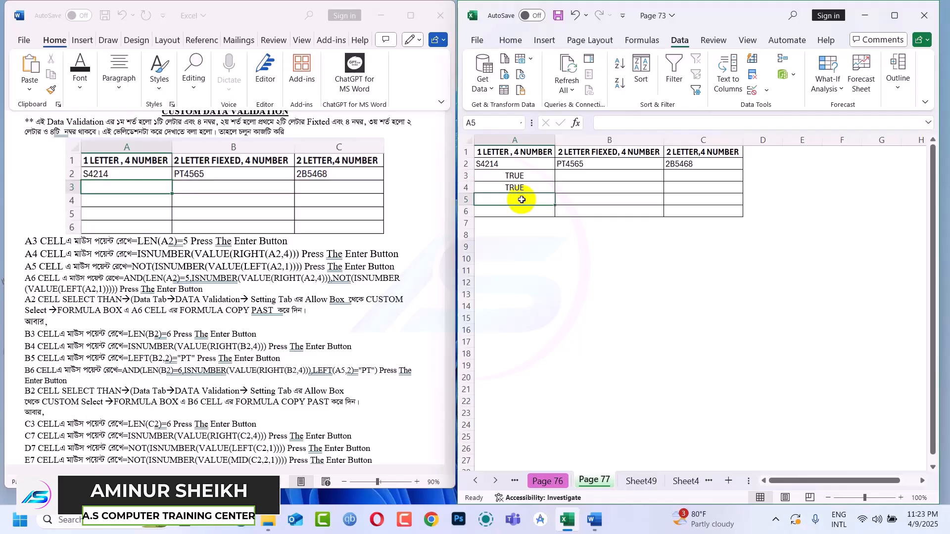
{"action": "type", "text": "=n"}
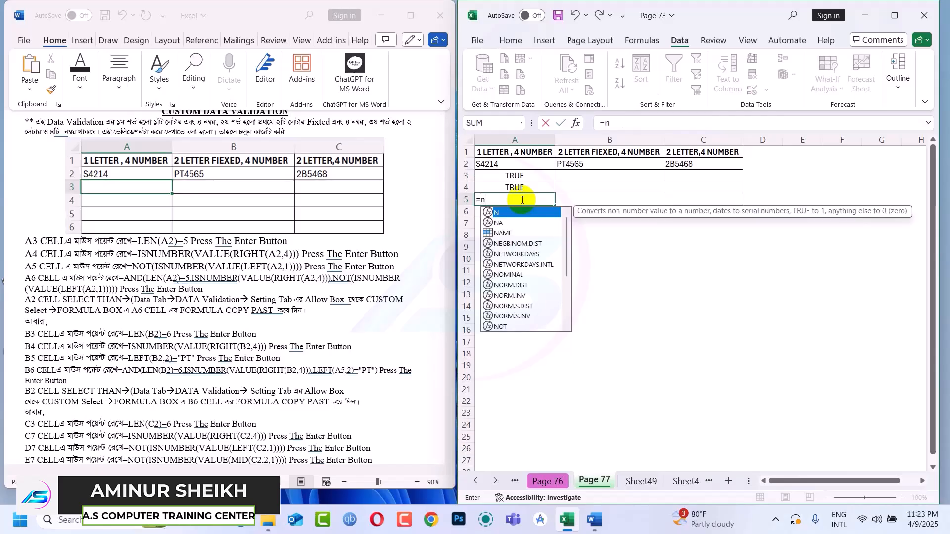
{"action": "type", "text": "ot"}
{"action": "key", "text": "Tab"}
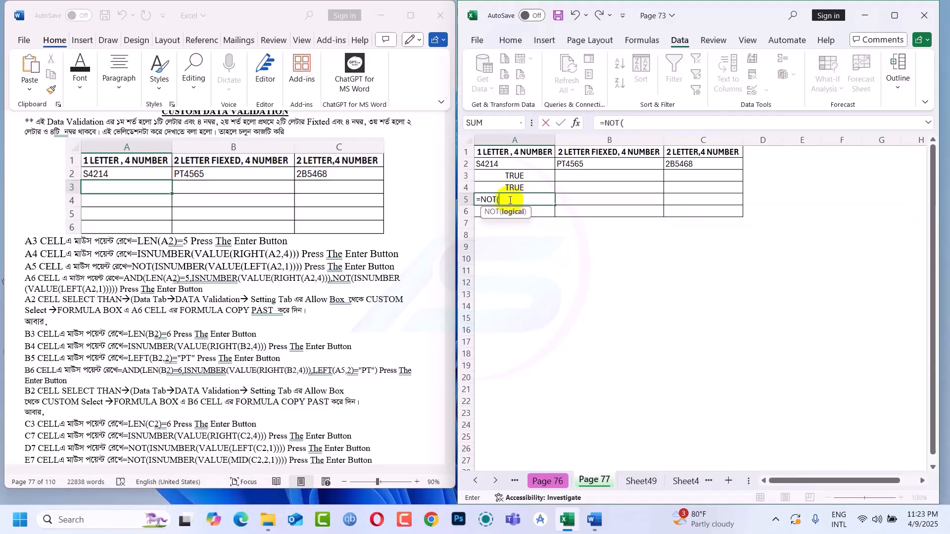
{"action": "type", "text": "is"}
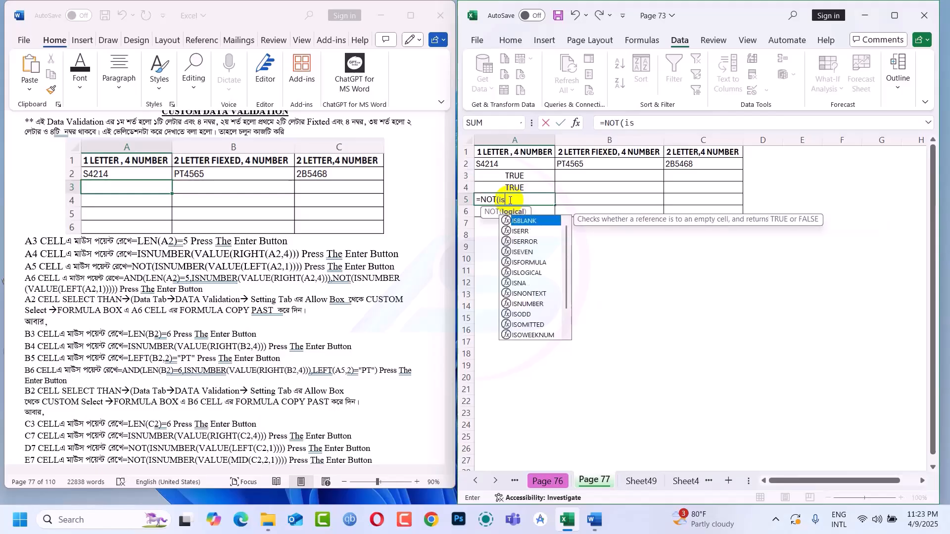
{"action": "type", "text": "nu"}
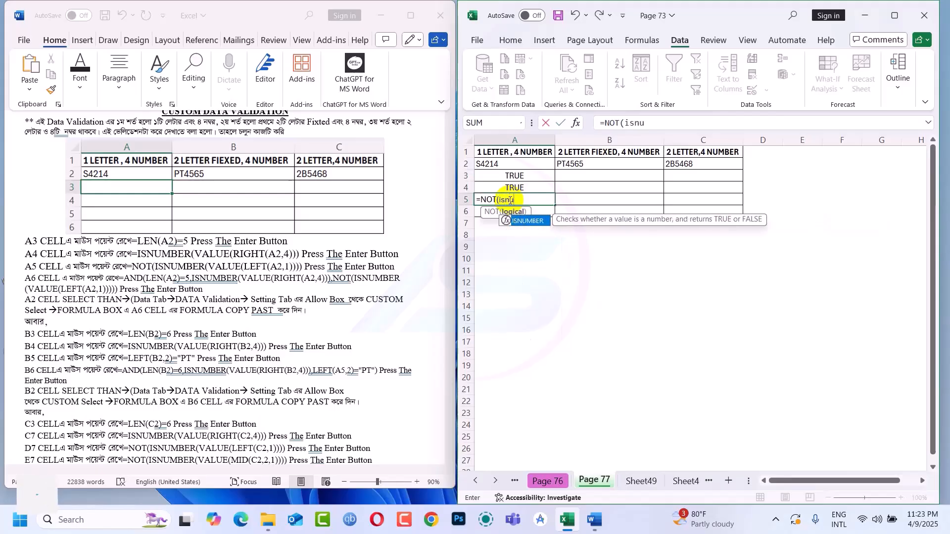
{"action": "key", "text": "Escape"}
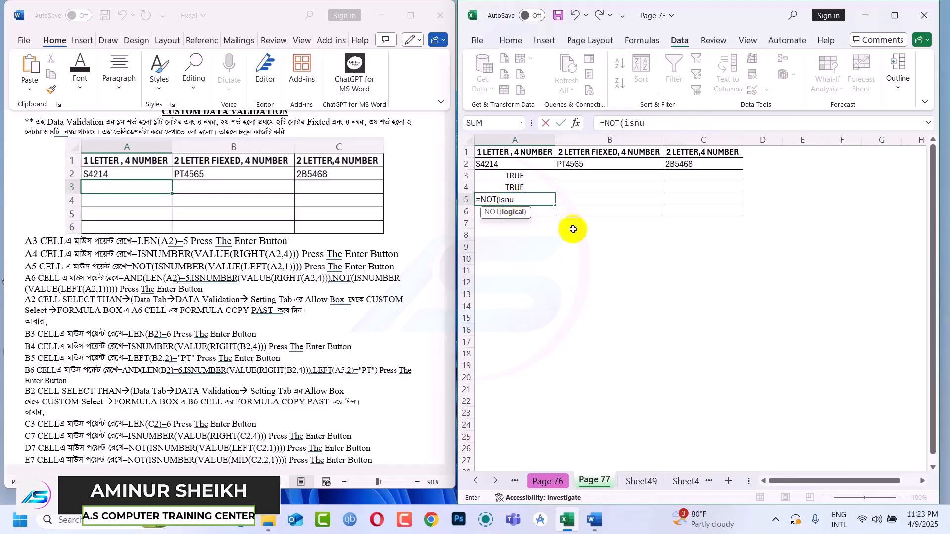
{"action": "key", "text": "BackSpace"}
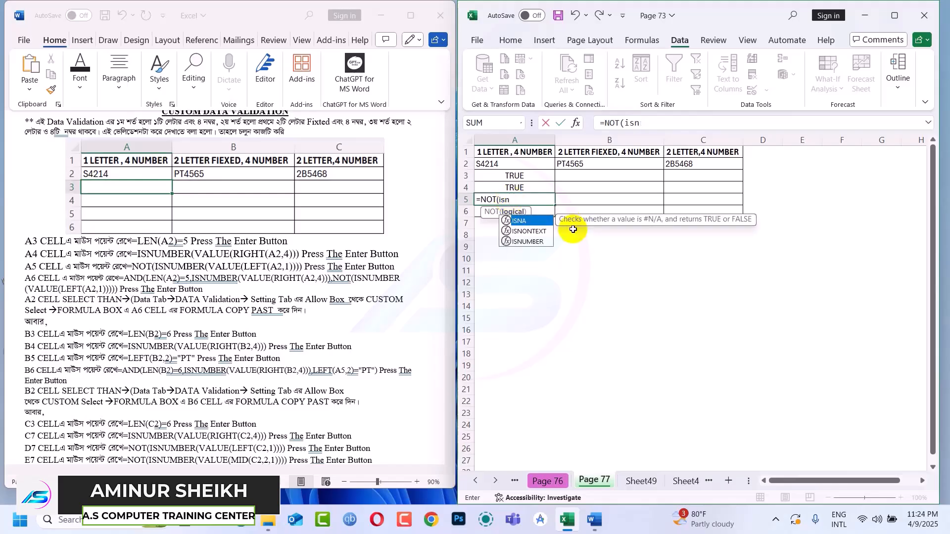
{"action": "key", "text": "Down"}
{"action": "key", "text": "Down"}
{"action": "key", "text": "Tab"}
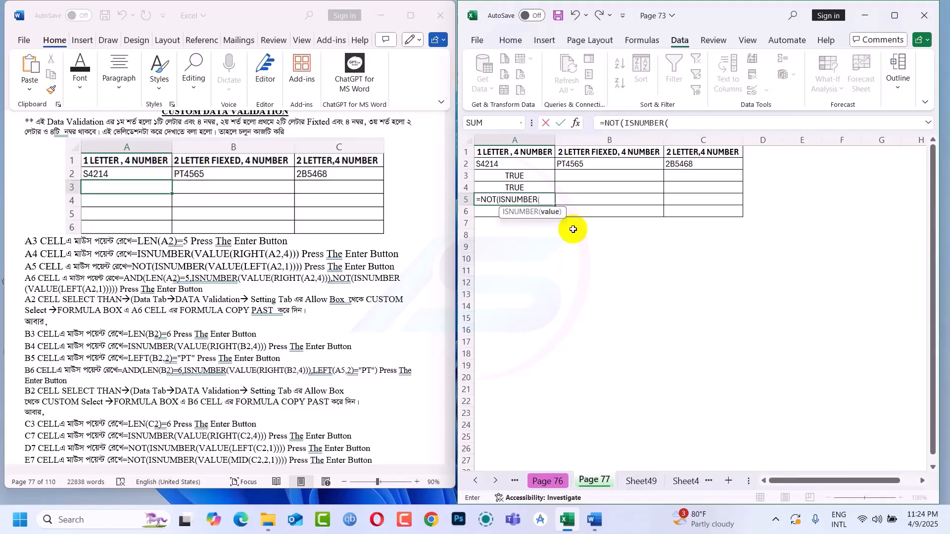
{"action": "type", "text": "LE"}
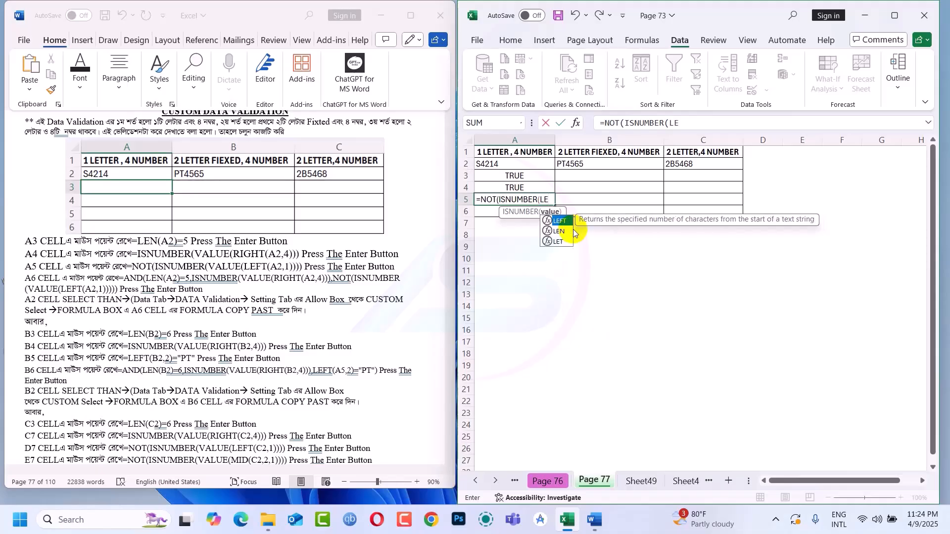
{"action": "key", "text": "Tab"}
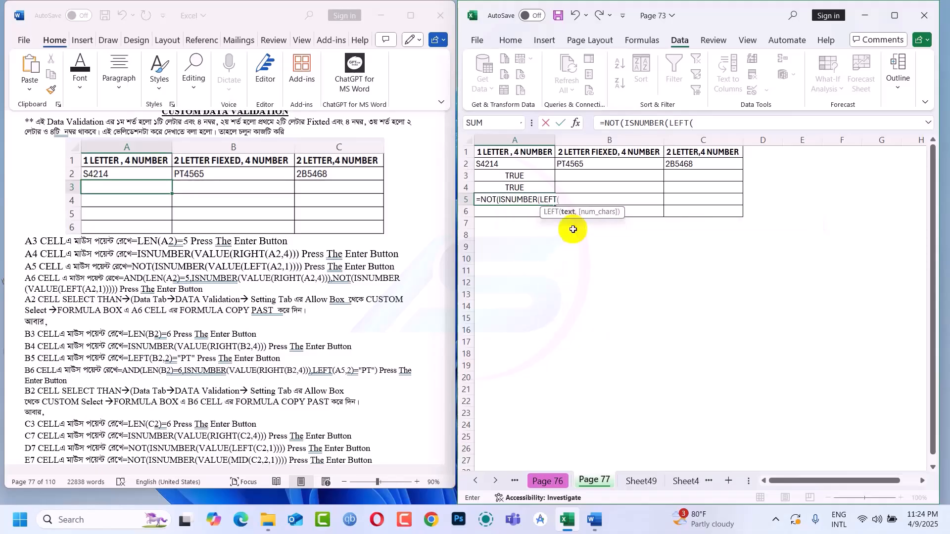
{"action": "left_click", "coordinate": [527, 164]}
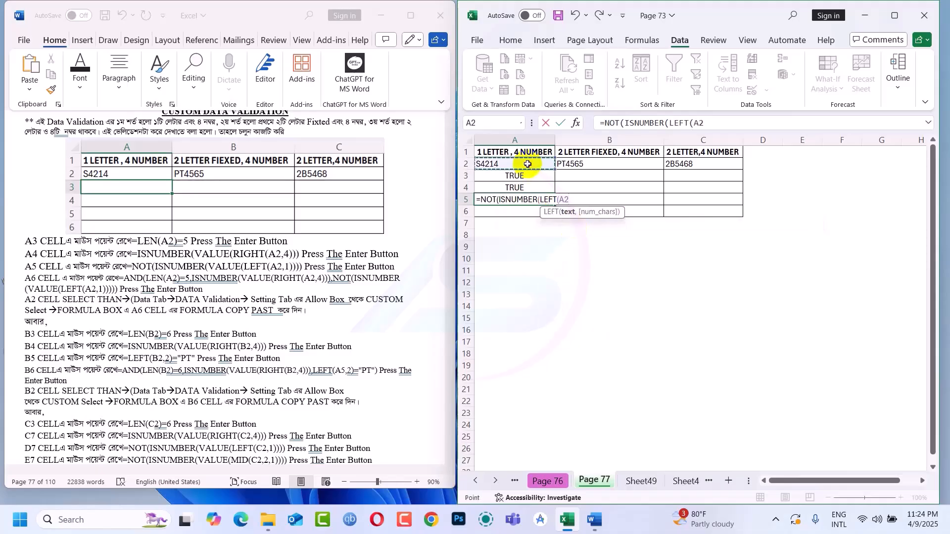
{"action": "type", "text": ",1"}
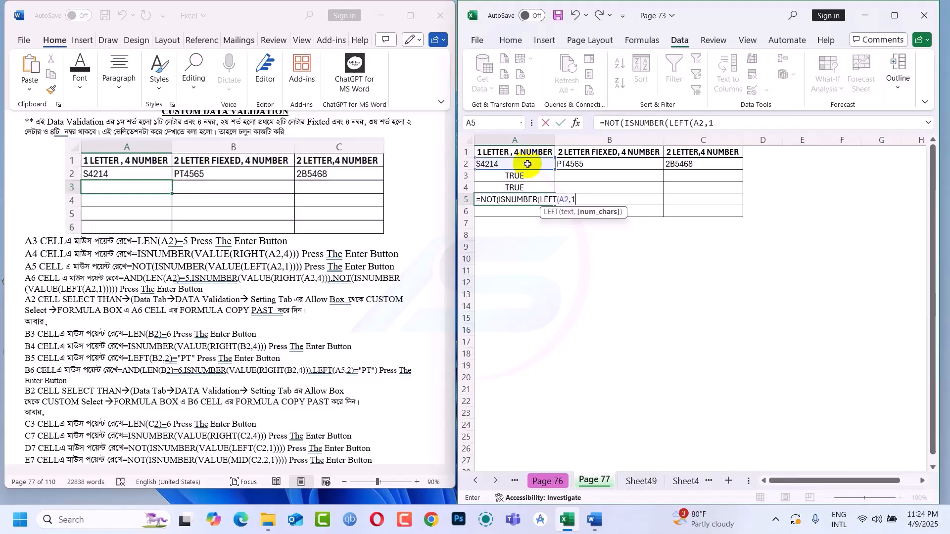
{"action": "key", "text": "Return"}
{"action": "key", "text": "Return"}
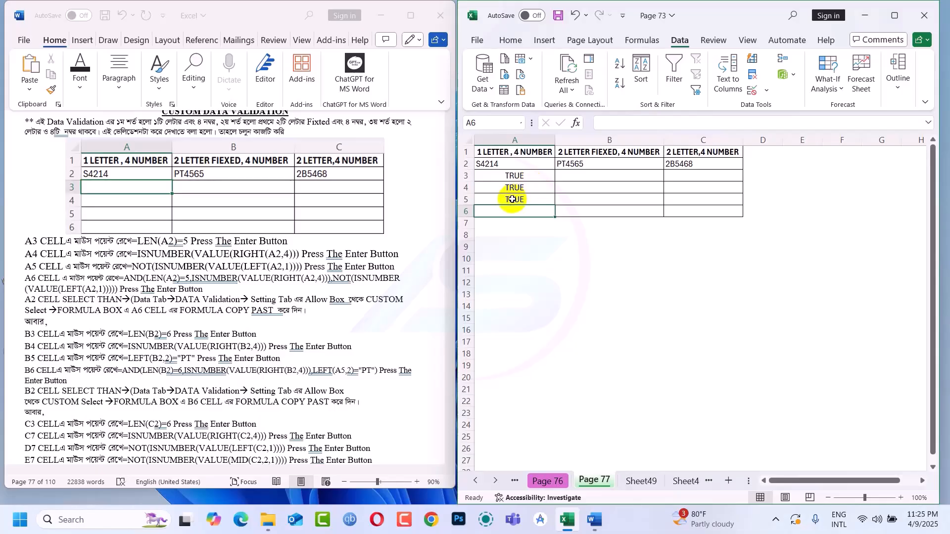
Begin a combined formula in cell A6 with =AND( and prepare it for storing as plain text.
{"action": "type", "text": "=AND"}
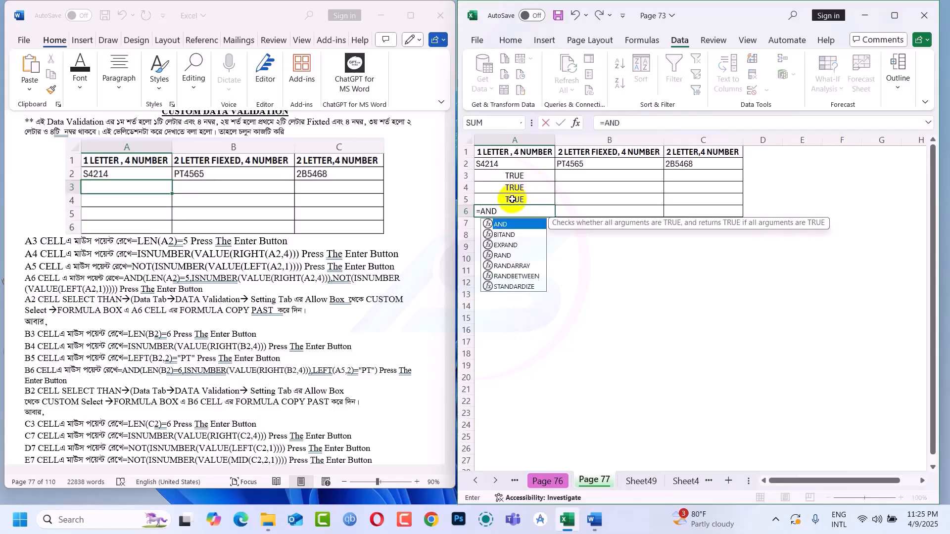
{"action": "type", "text": "("}
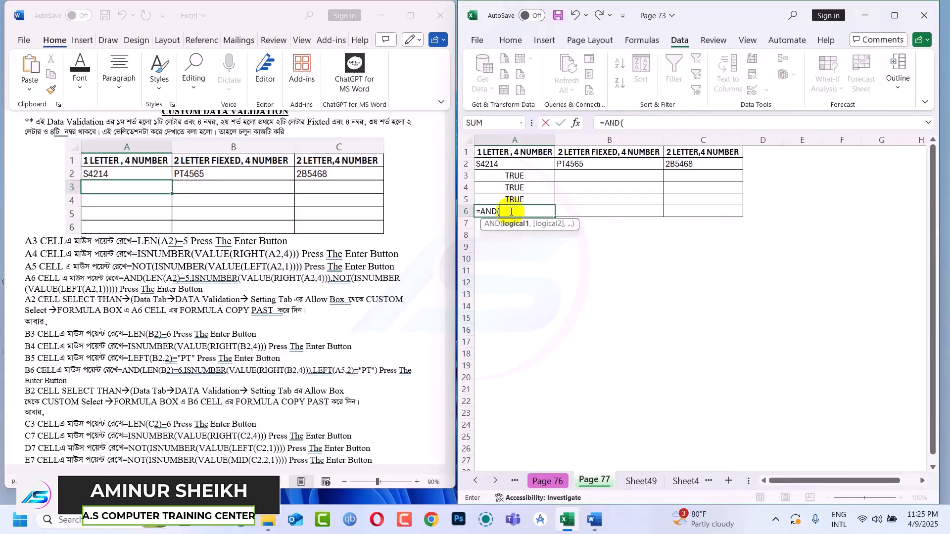
{"action": "left_click", "coordinate": [476, 212]}
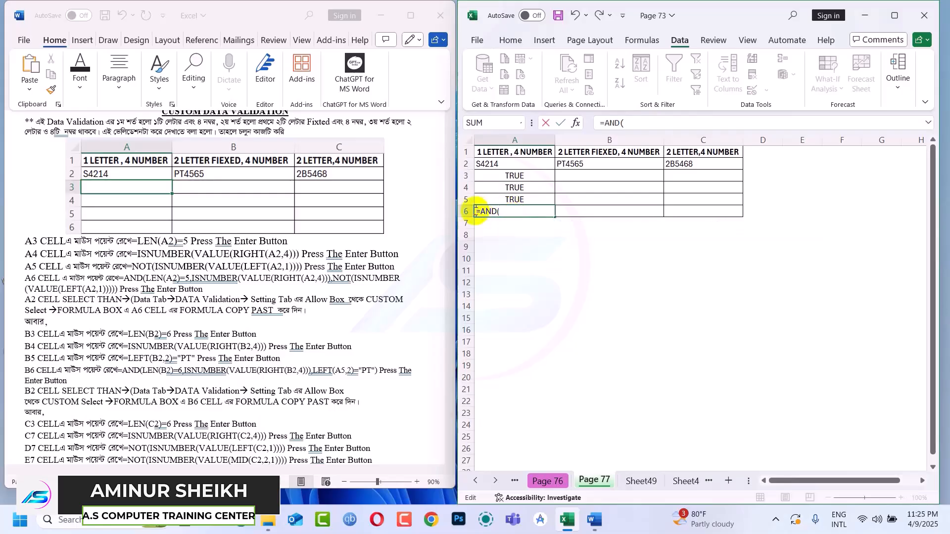
Copy the LEN(A2)=5 condition from cell A3 into the AND formula text in A6, followed by a comma.
{"action": "left_click", "coordinate": [532, 173]}
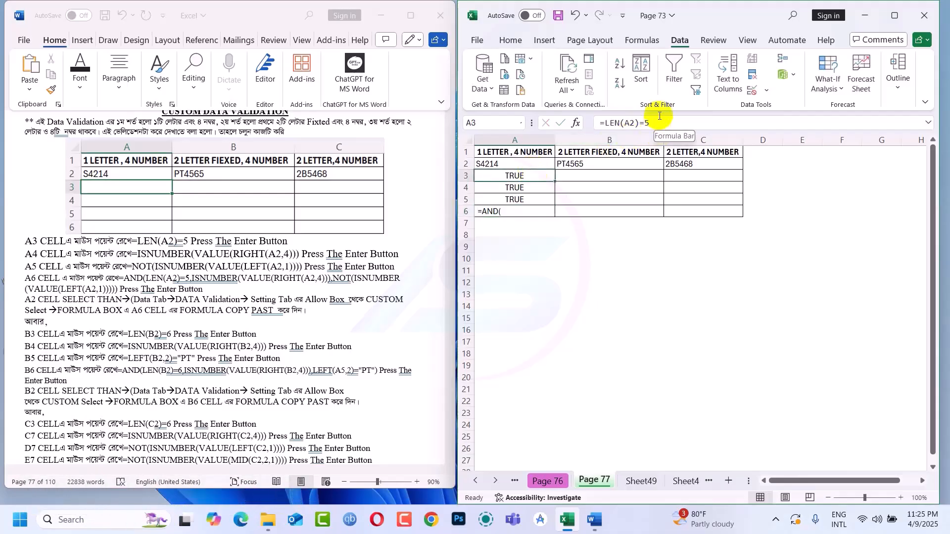
{"action": "left_click_drag", "start_coordinate": [657, 124], "coordinate": [604, 123]}
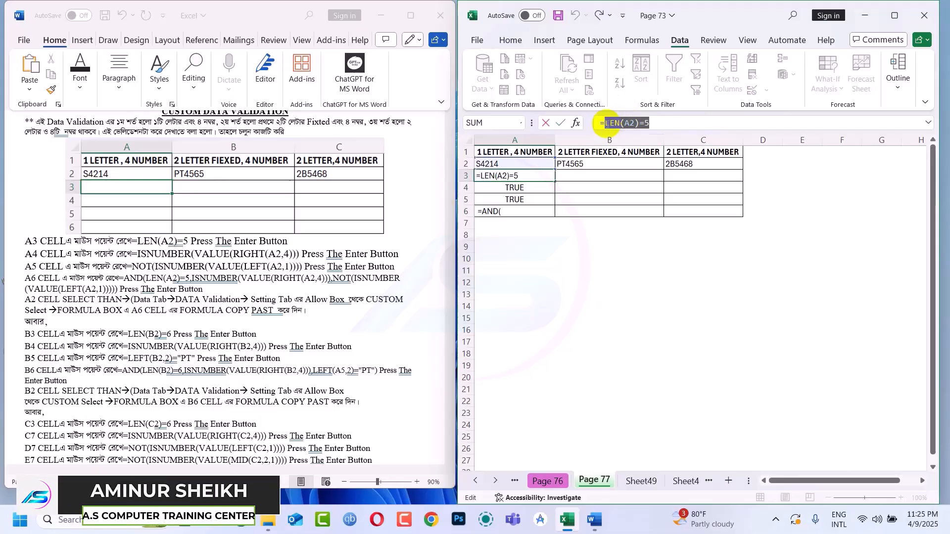
{"action": "left_click", "coordinate": [507, 213]}
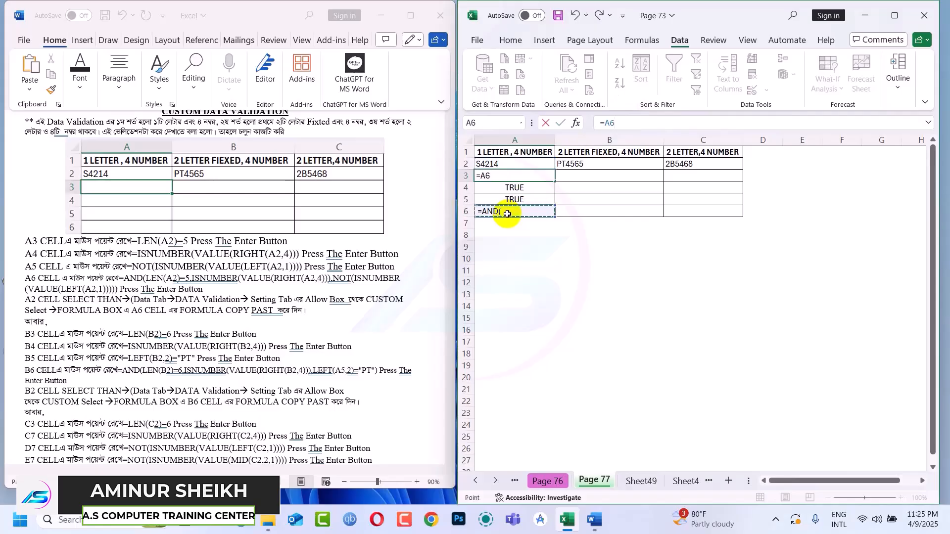
{"action": "key", "text": "Escape"}
{"action": "left_click", "coordinate": [507, 213]}
{"action": "double_click", "coordinate": [508, 214]}
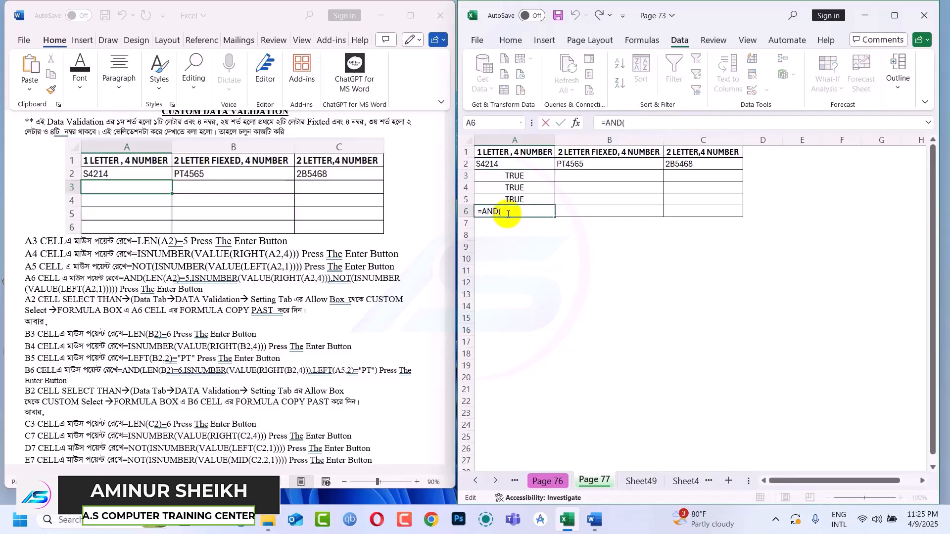
{"action": "key", "text": "ctrl+v"}
{"action": "type", "text": ","}
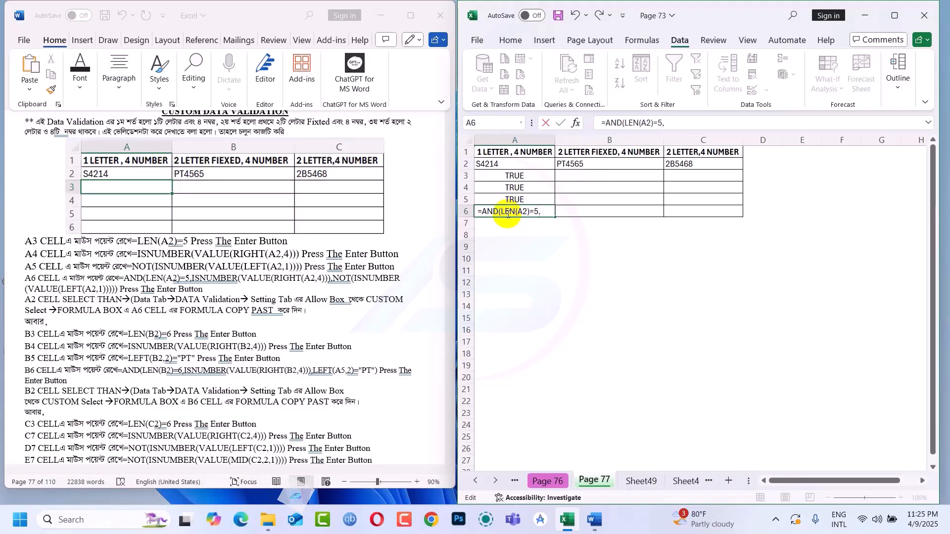
Append the copied formula =ISNUMBER(VALUE(RIGHT(A2,4))) from cell A4 to the AND text in A6, followed by a comma.
{"action": "left_click", "coordinate": [521, 187]}
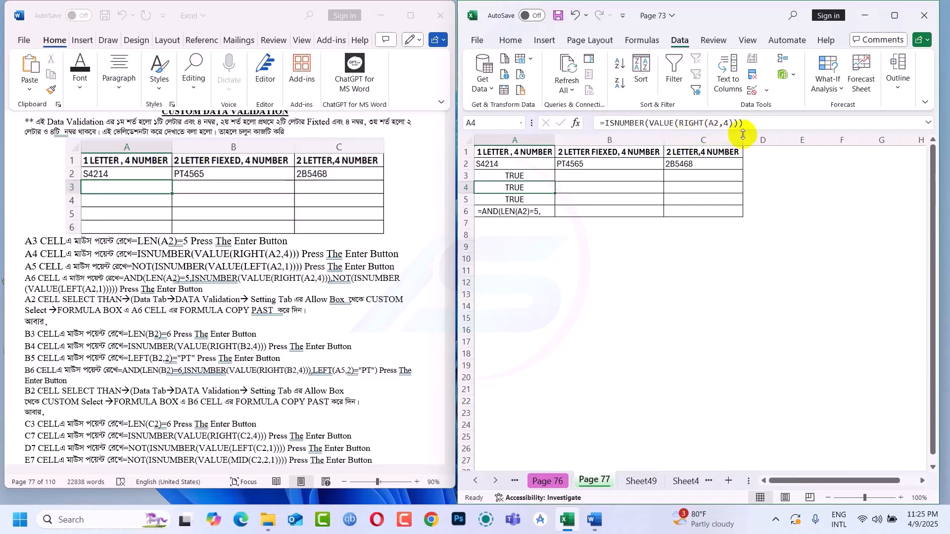
{"action": "left_click_drag", "start_coordinate": [751, 122], "coordinate": [595, 121]}
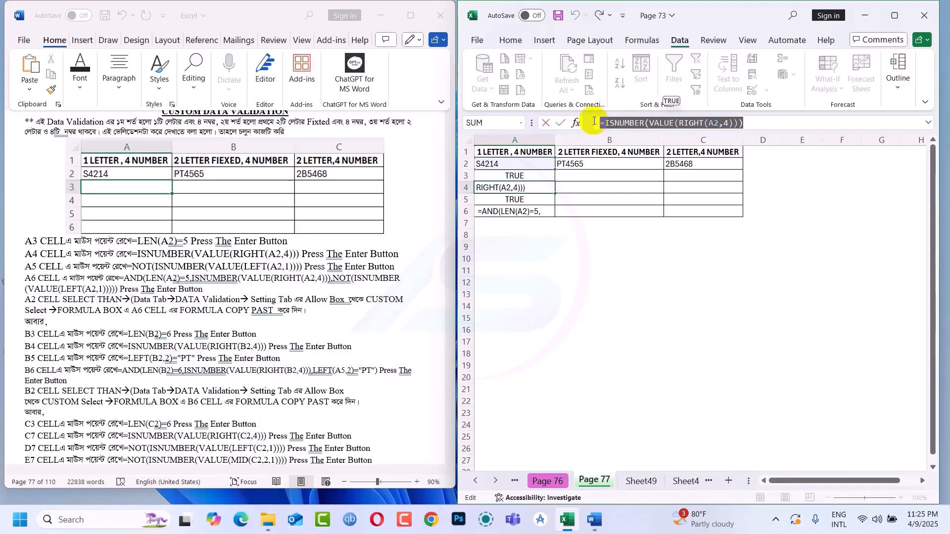
{"action": "key", "text": "Escape"}
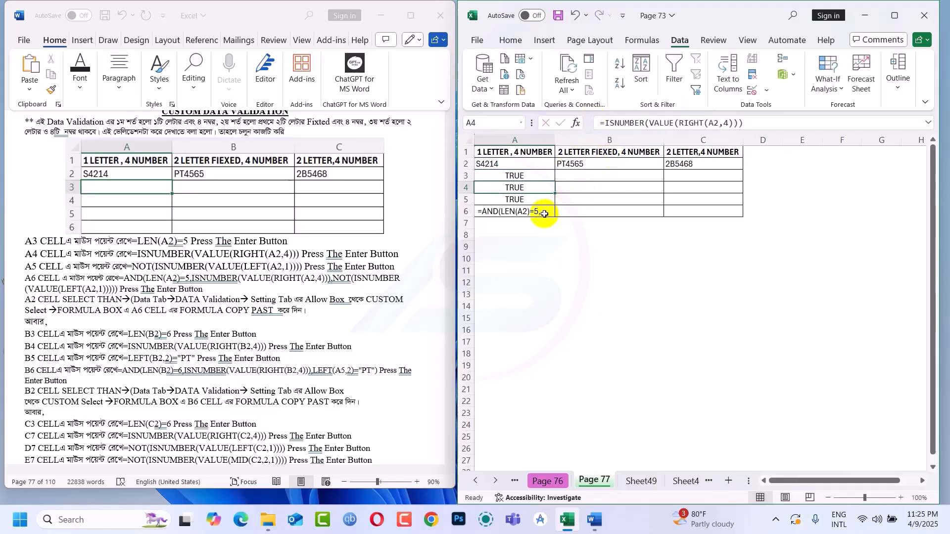
{"action": "double_click", "coordinate": [544, 213]}
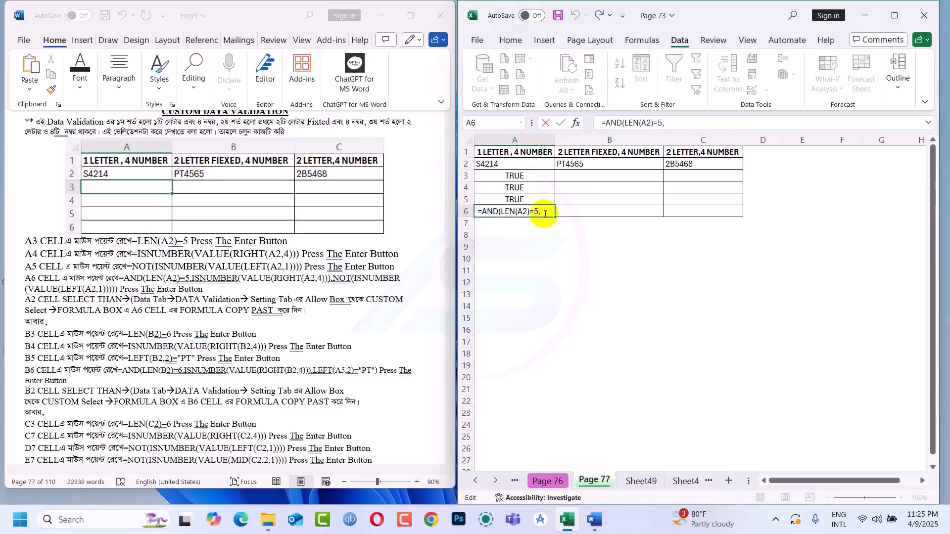
{"action": "key", "text": "ctrl+v"}
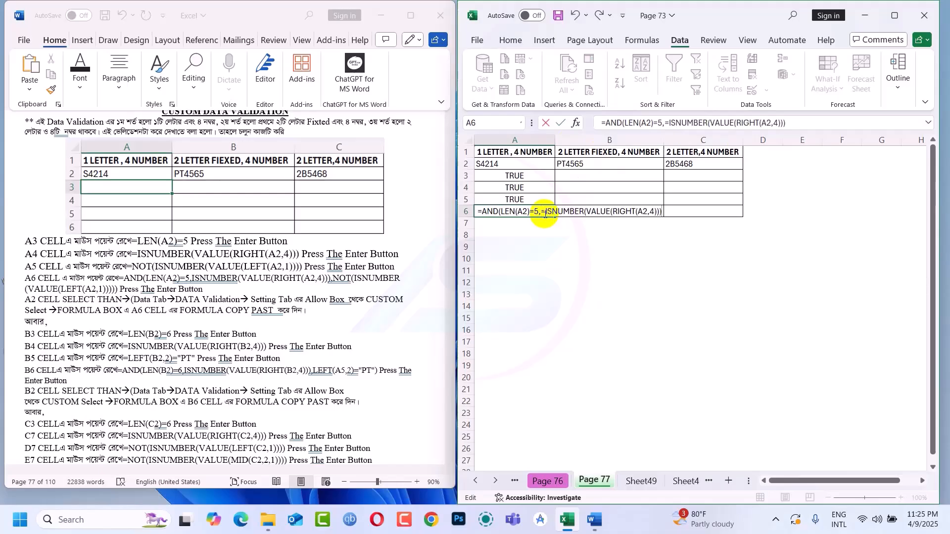
{"action": "type", "text": ","}
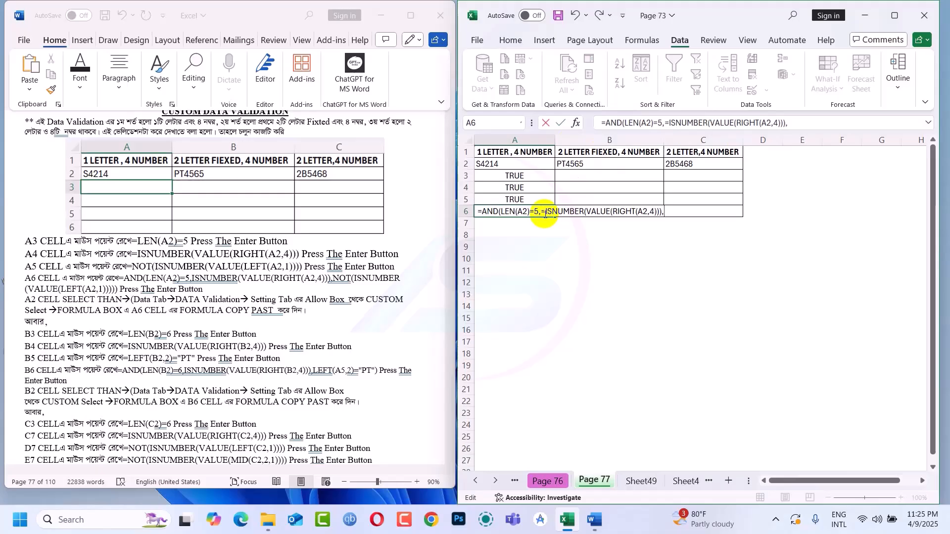
Append the copied formula =NOT(ISNUMBER(LEFT(A2,1))) from cell A5 to the end of the AND text in A6.
{"action": "left_click", "coordinate": [508, 200]}
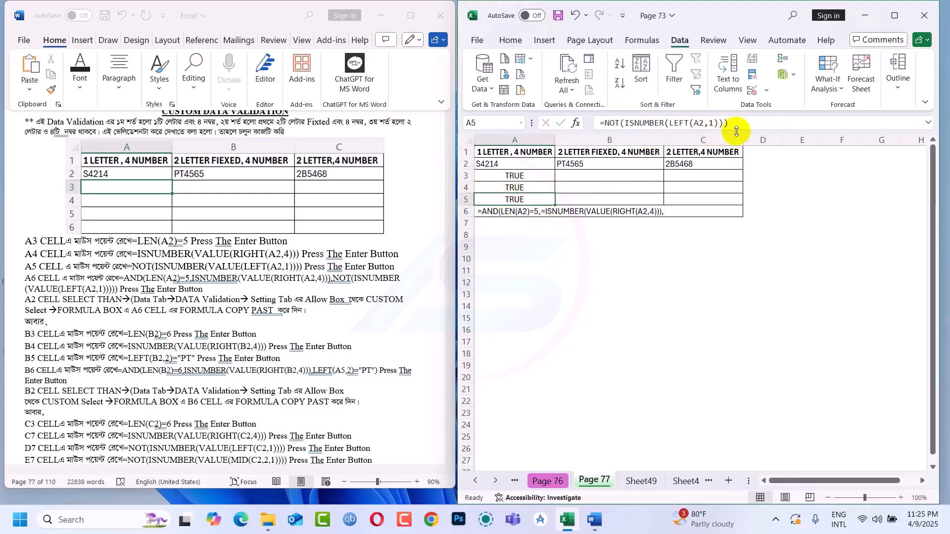
{"action": "left_click_drag", "start_coordinate": [739, 125], "coordinate": [600, 128]}
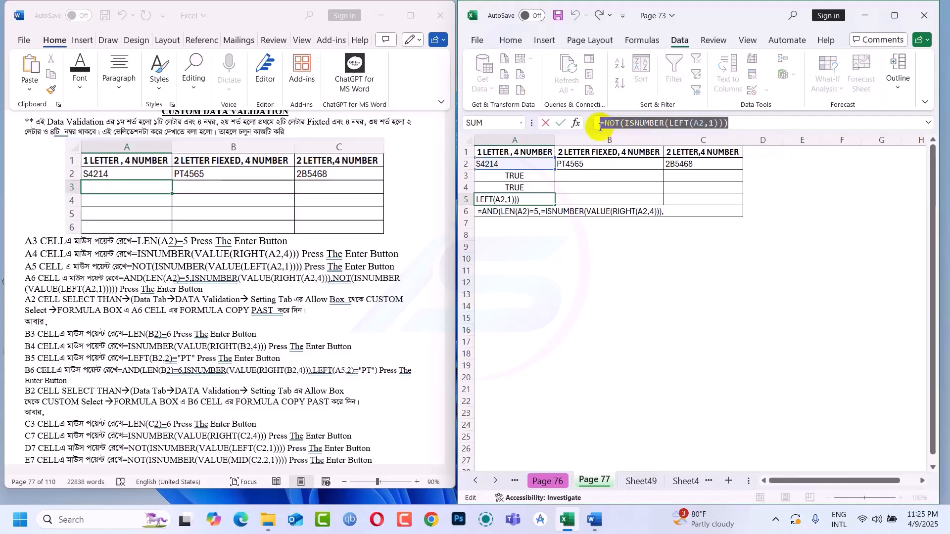
{"action": "key", "text": "Escape"}
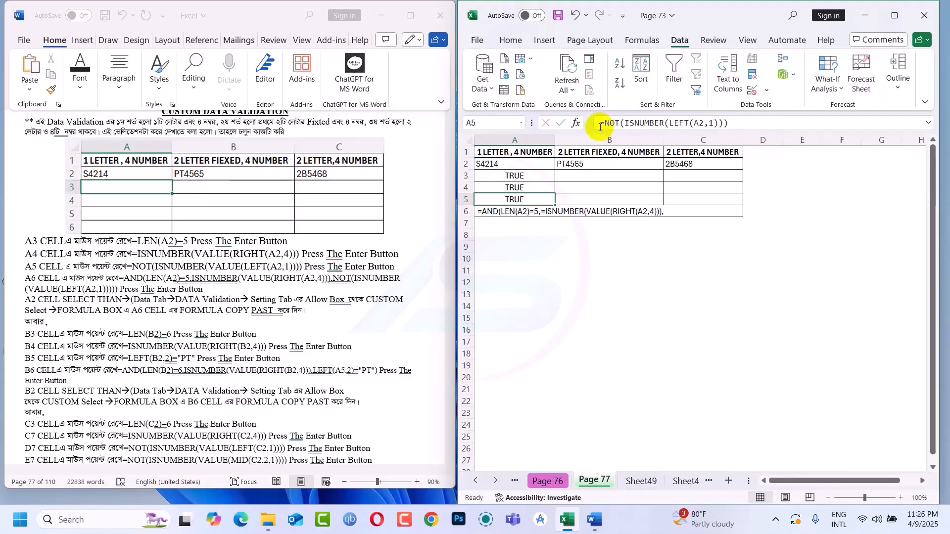
{"action": "double_click", "coordinate": [671, 214]}
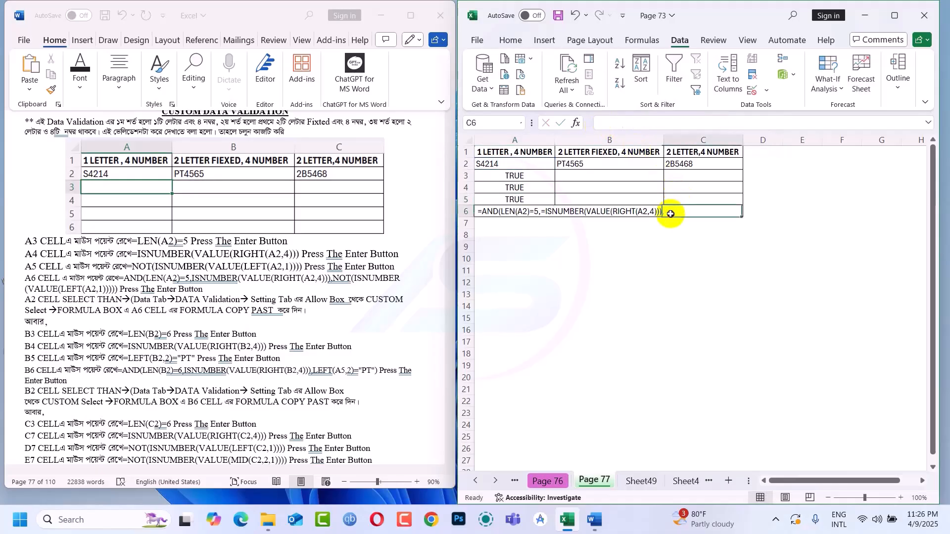
{"action": "left_click", "coordinate": [631, 205]}
{"action": "left_click", "coordinate": [534, 209]}
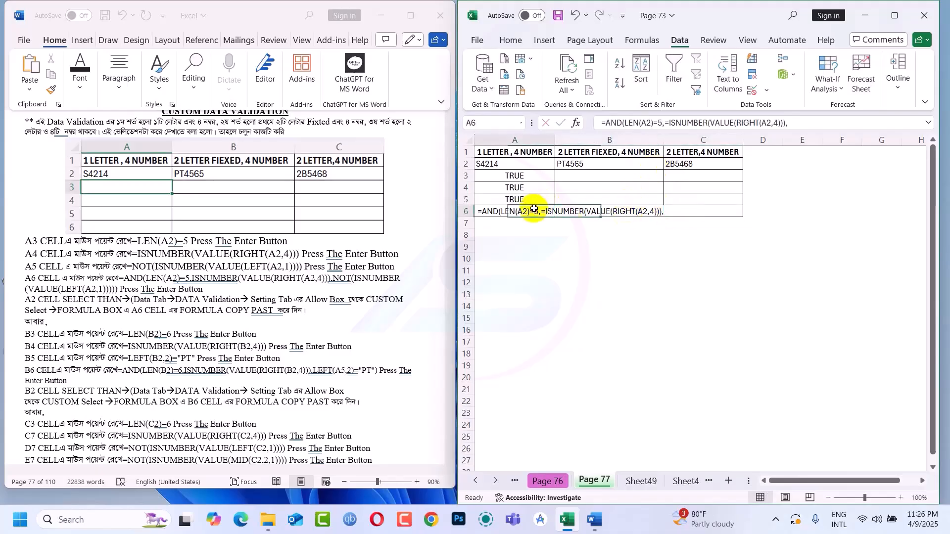
{"action": "left_click", "coordinate": [803, 124]}
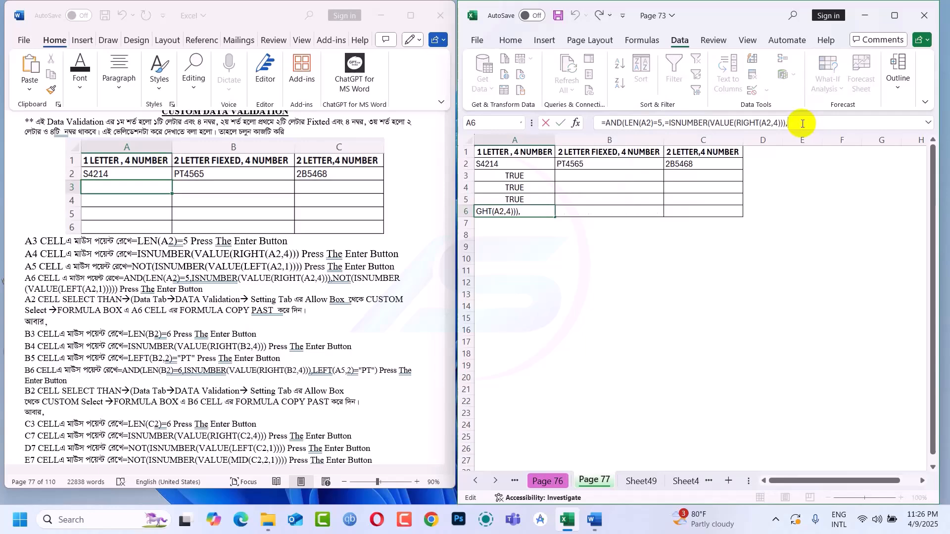
{"action": "key", "text": "ctrl+v"}
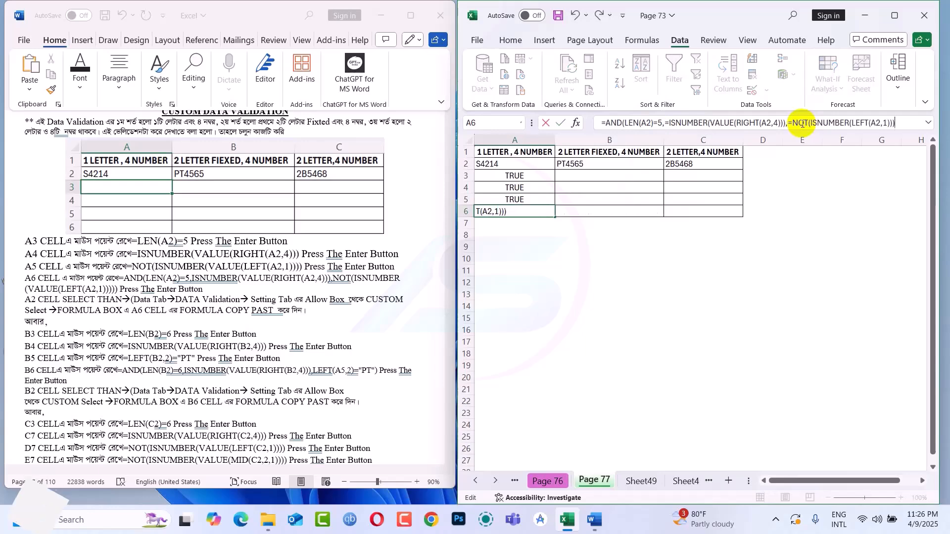
Remove the extra equals sign before NOT in the A6 text and enter the edited text.
{"action": "left_click", "coordinate": [792, 122]}
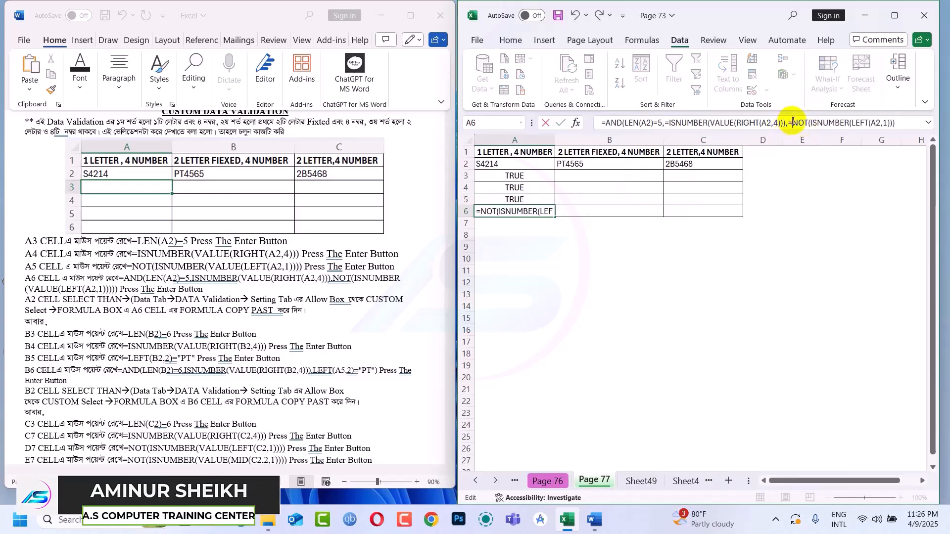
{"action": "key", "text": "BackSpace"}
{"action": "key", "text": "Return"}
{"action": "key", "text": "Return"}
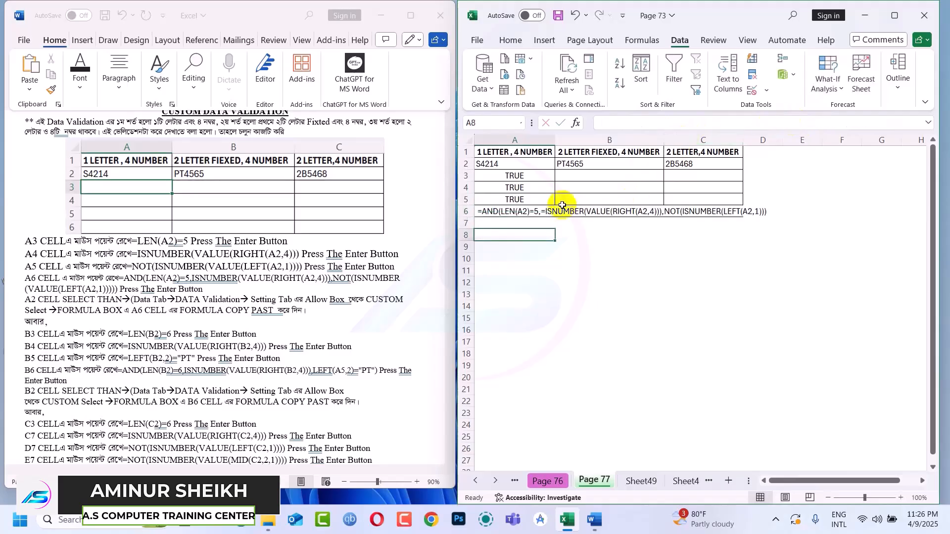
Try to turn the AND text stored in cell A6 into a live formula.
{"action": "left_click", "coordinate": [490, 212]}
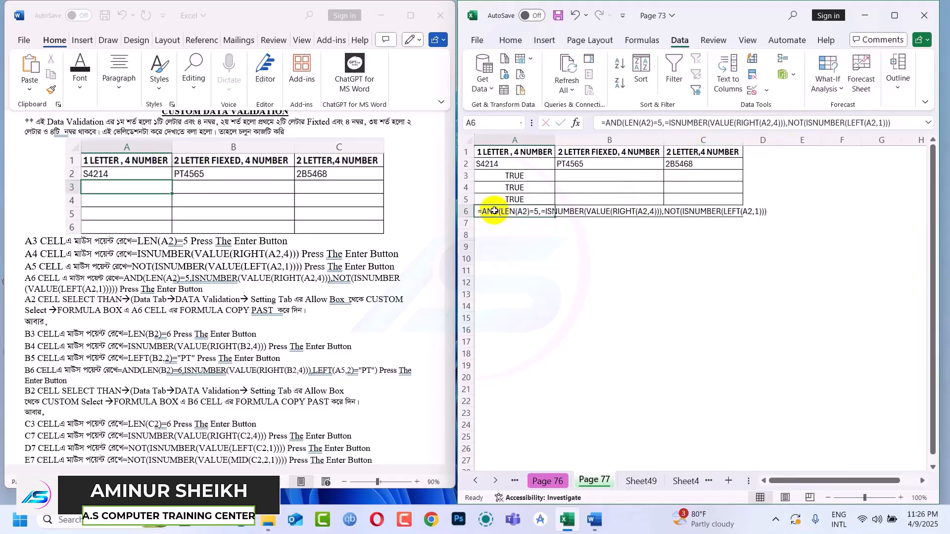
{"action": "left_click", "coordinate": [604, 121]}
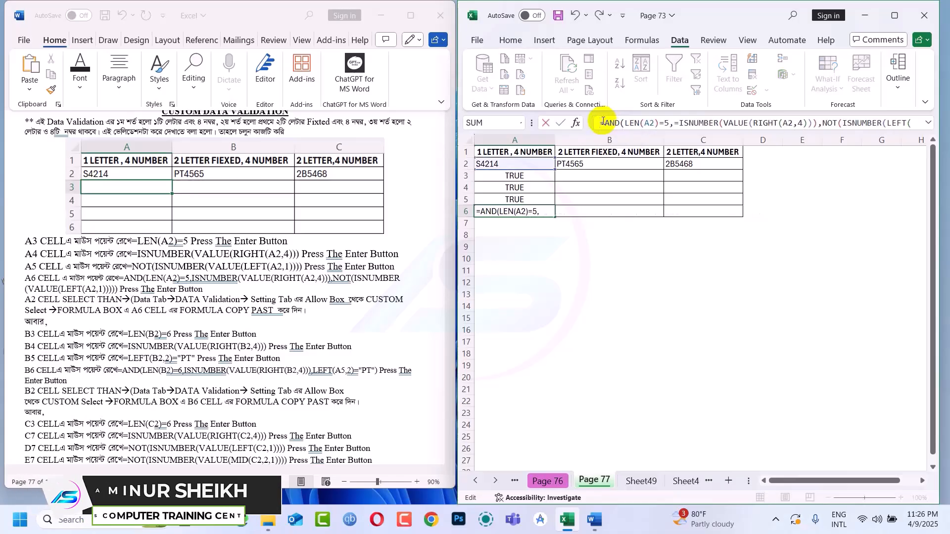
{"action": "key", "text": "Return"}
{"action": "key", "text": "Return"}
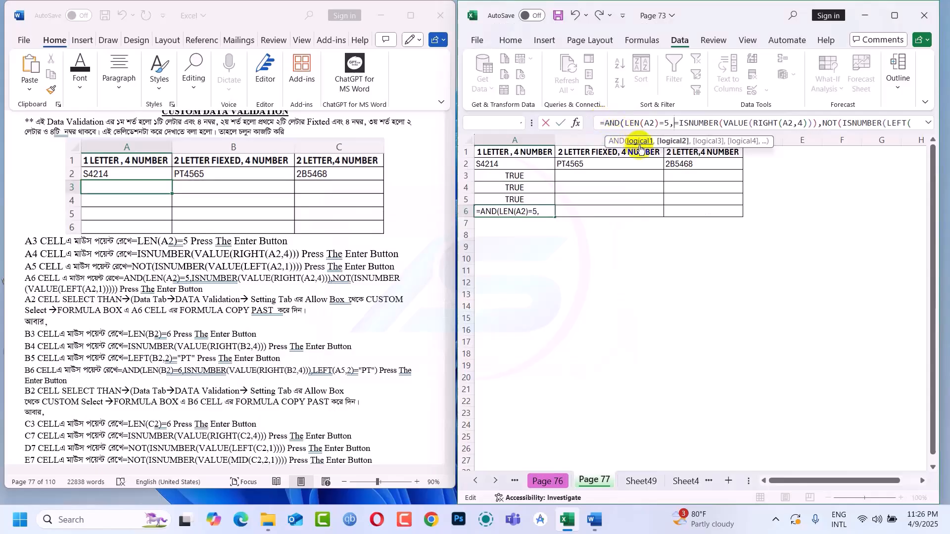
Remove the stray equals sign before ISNUMBER in A6 and enter the combined AND formula.
{"action": "key", "text": "Right"}
{"action": "key", "text": "Right"}
{"action": "key", "text": "Right"}
{"action": "key", "text": "Right"}
{"action": "key", "text": "Right"}
{"action": "key", "text": "Right"}
{"action": "key", "text": "Right"}
{"action": "key", "text": "Right"}
{"action": "key", "text": "Right"}
{"action": "key", "text": "Right"}
{"action": "key", "text": "Right"}
{"action": "key", "text": "Right"}
{"action": "key", "text": "Right"}
{"action": "key", "text": "Right"}
{"action": "key", "text": "Right"}
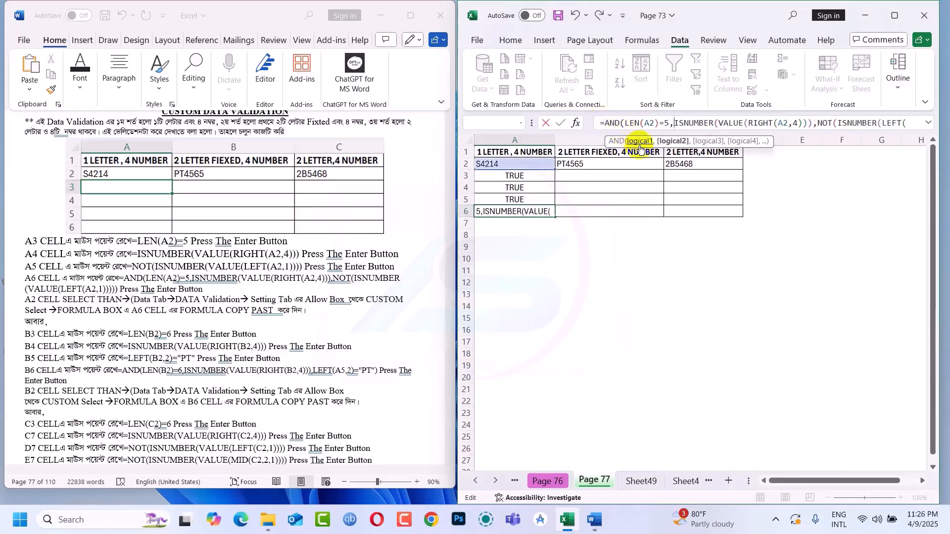
{"action": "key", "text": "Return"}
{"action": "key", "text": "Return"}
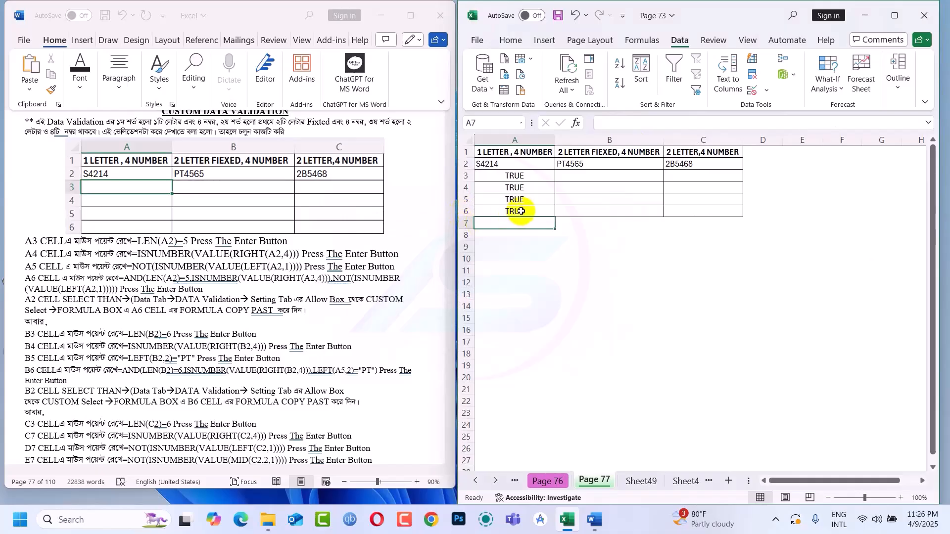
Copy the complete AND formula text from cell A6, leaving the cell as it is.
{"action": "left_click", "coordinate": [521, 212]}
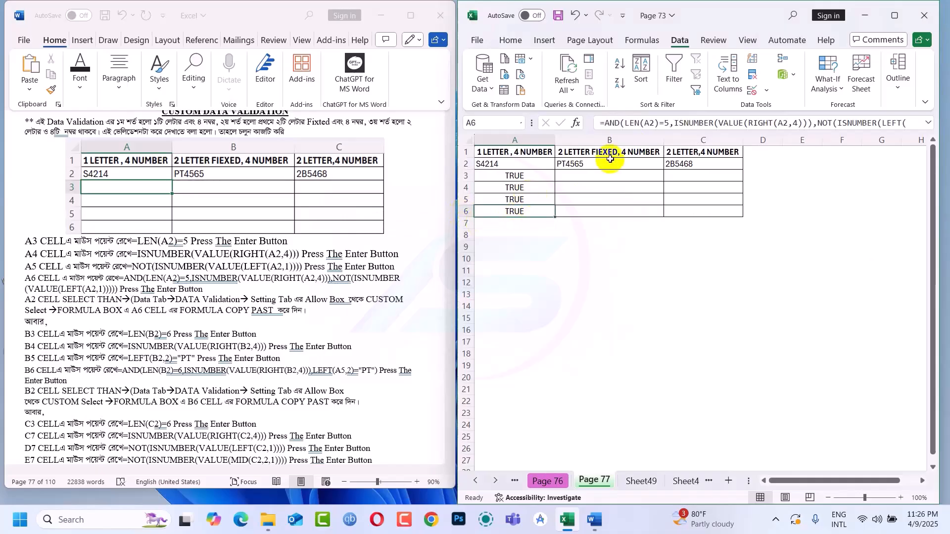
{"action": "left_click", "coordinate": [619, 122]}
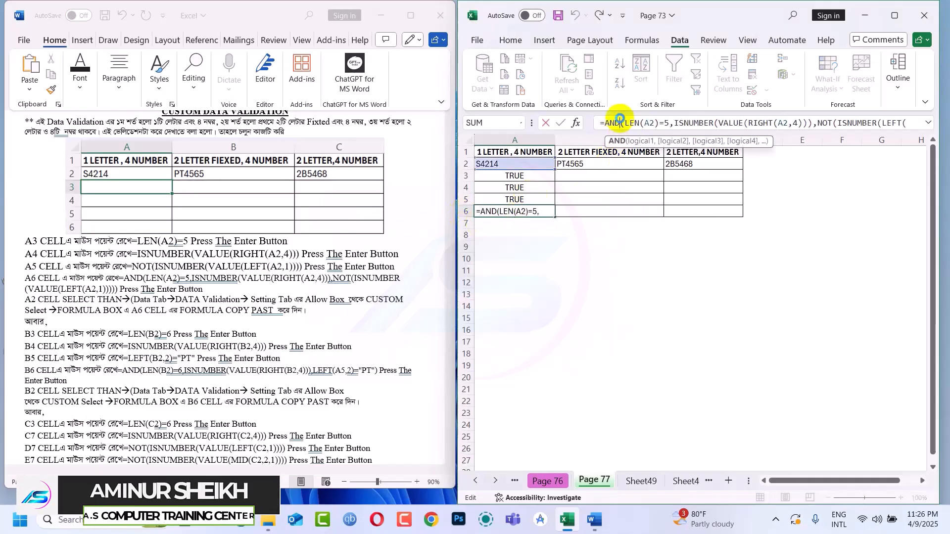
{"action": "key", "text": "ctrl+a"}
{"action": "key", "text": "ctrl+c"}
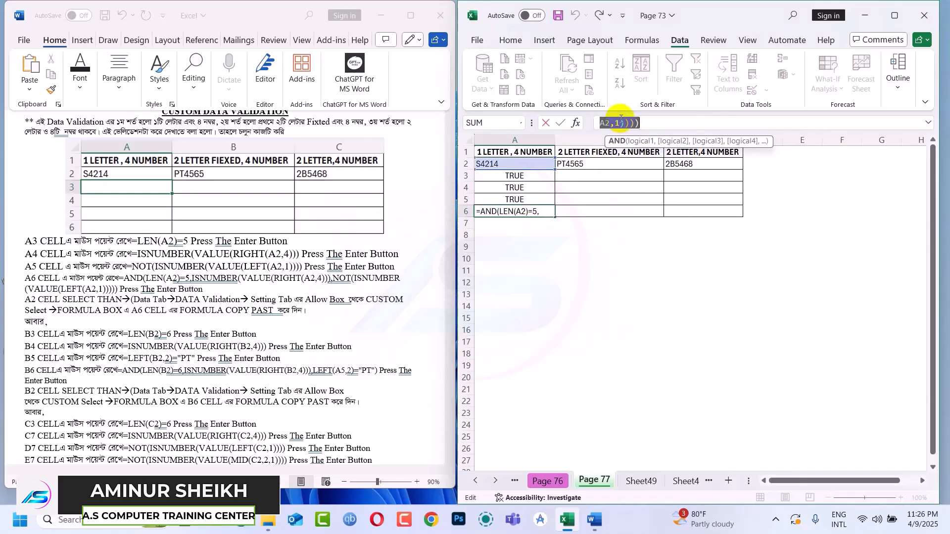
{"action": "key", "text": "Escape"}
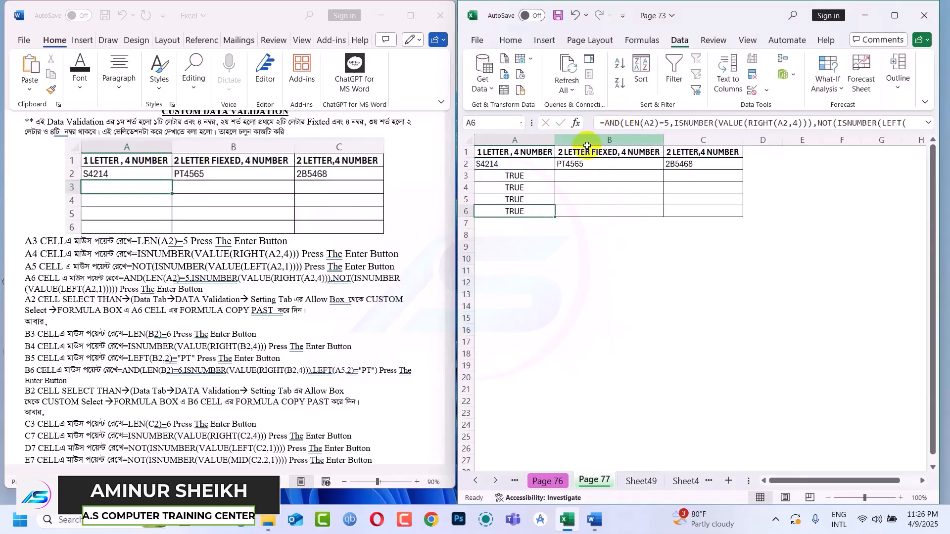
Clear the check formulas in A3:A6 and the sample code in A2.
{"action": "left_click_drag", "start_coordinate": [519, 176], "coordinate": [515, 217]}
{"action": "key", "text": "Delete"}
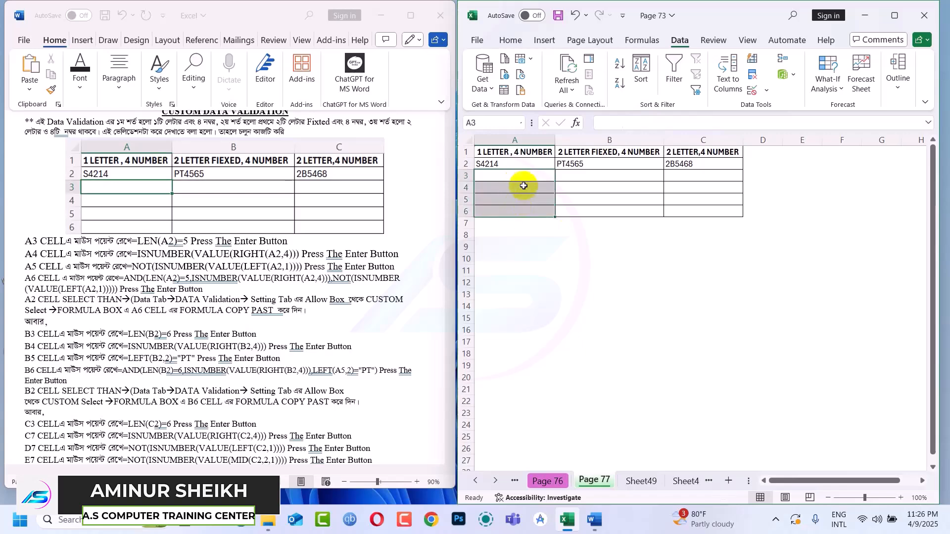
{"action": "left_click", "coordinate": [529, 165]}
{"action": "key", "text": "Delete"}
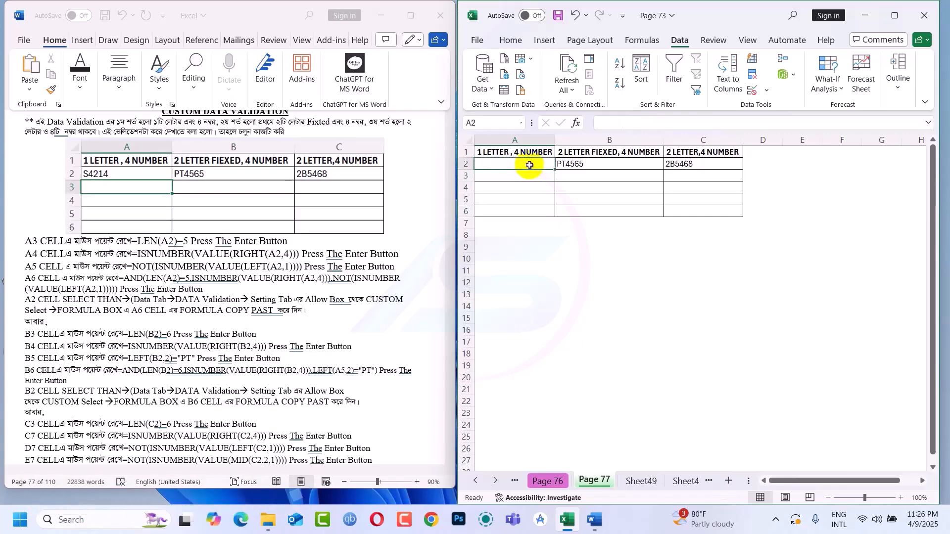
Apply Custom data validation to A2:A6 with the copied formula =AND(LEN(A2)=5,ISNUMBER(VALUE(RIGHT(A2,4))),NOT(ISNUMBER(LEFT(A2,1)))).
{"action": "left_click_drag", "start_coordinate": [530, 165], "coordinate": [528, 212]}
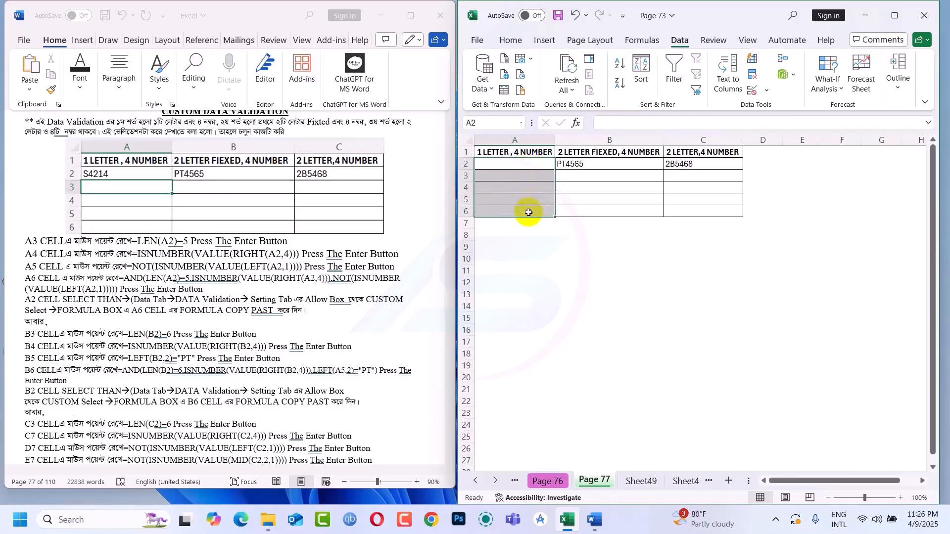
{"action": "key", "text": "alt"}
{"action": "key", "text": "a"}
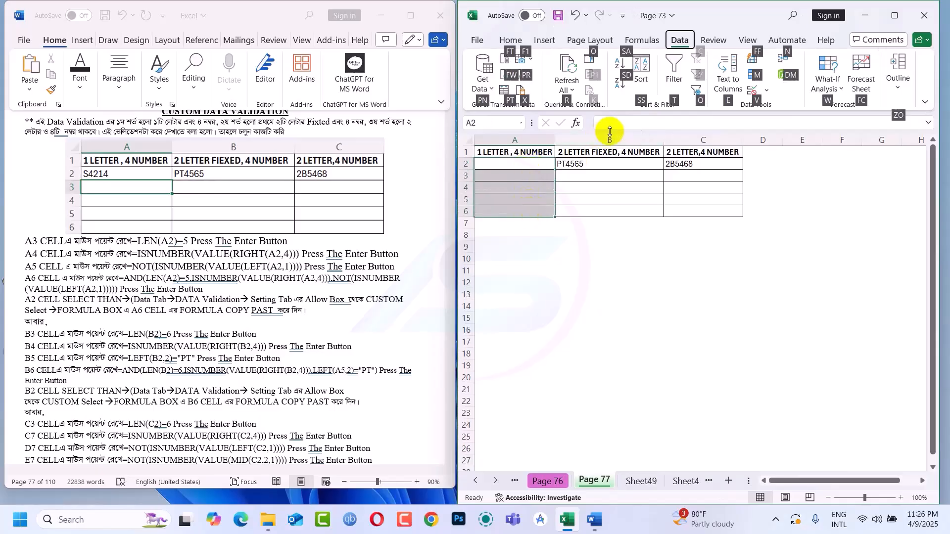
{"action": "key", "text": "v"}
{"action": "key", "text": "v"}
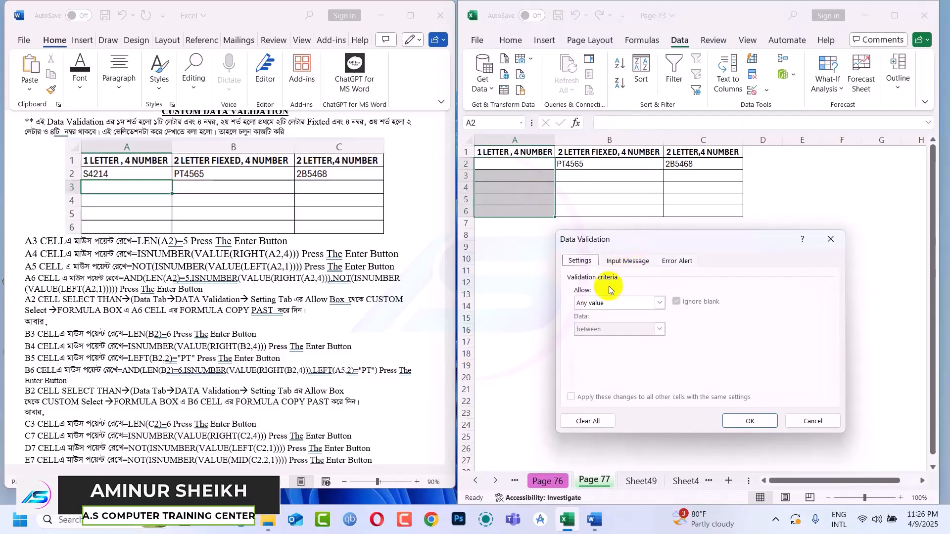
{"action": "left_click", "coordinate": [616, 307]}
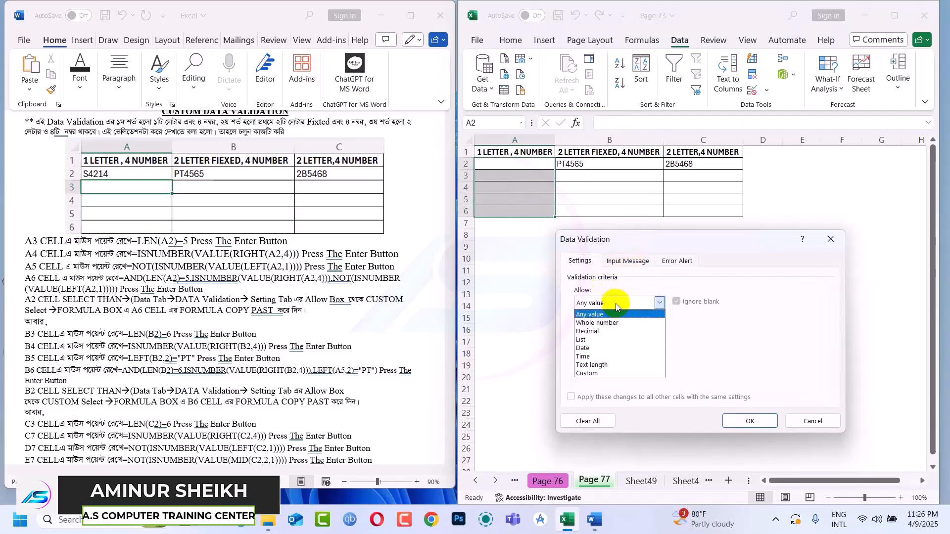
{"action": "left_click", "coordinate": [589, 377]}
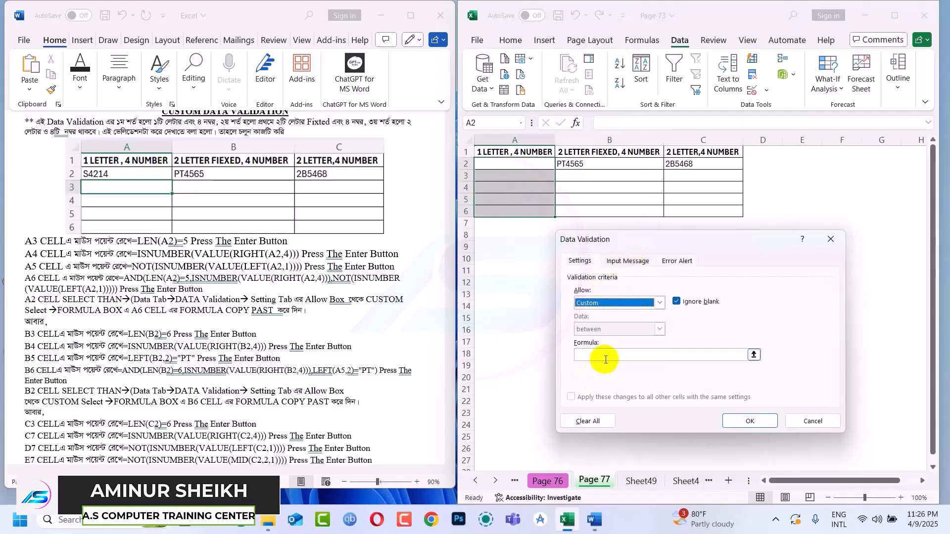
{"action": "left_click", "coordinate": [606, 357]}
{"action": "key", "text": "ctrl+v"}
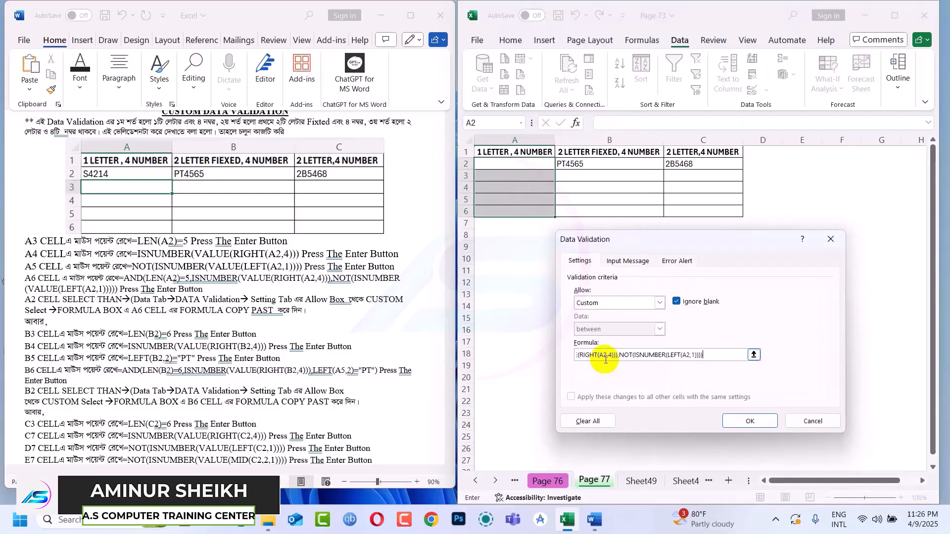
{"action": "left_click", "coordinate": [739, 421]}
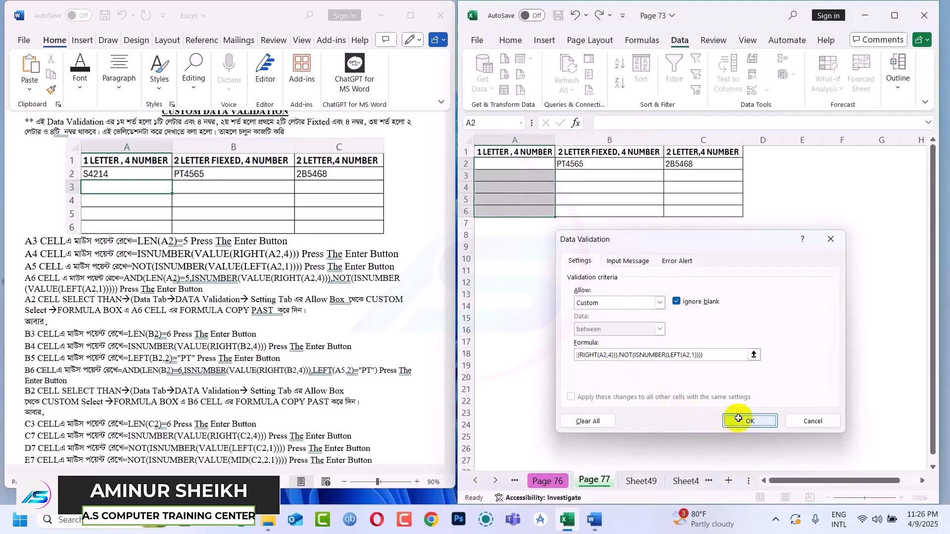
Test the validation by entering A113 in cell A2, and dismiss the alert.
{"action": "left_click", "coordinate": [523, 178]}
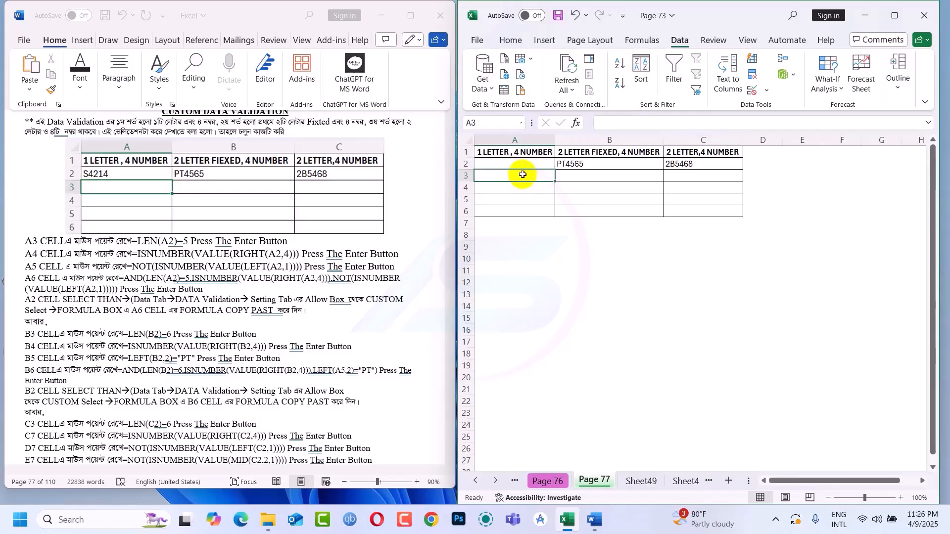
{"action": "left_click", "coordinate": [524, 165]}
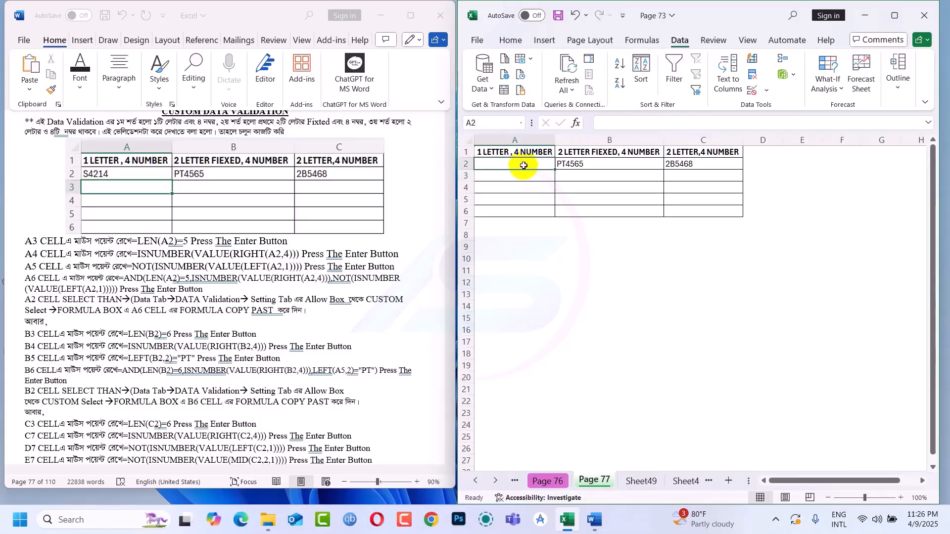
{"action": "type", "text": "A113"}
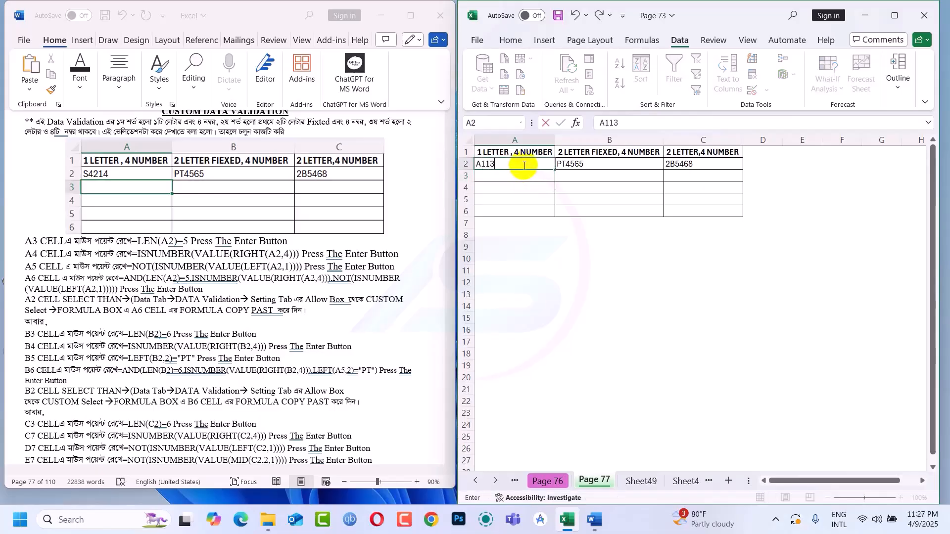
{"action": "key", "text": "Return"}
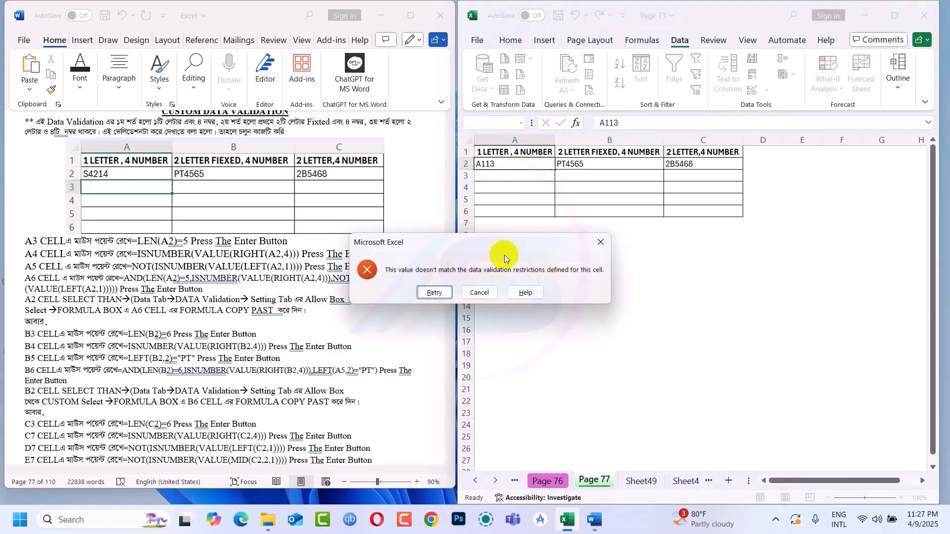
{"action": "left_click", "coordinate": [597, 242]}
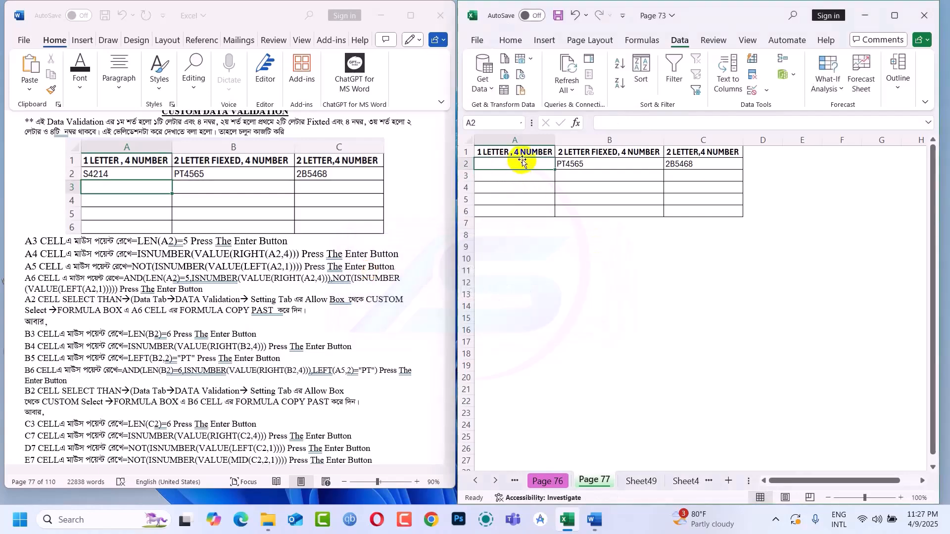
Reopen data validation for A2:A6 and set the input message to PLZ TYPE YOU CODE.
{"action": "left_click_drag", "start_coordinate": [517, 169], "coordinate": [521, 217]}
{"action": "key", "text": "alt"}
{"action": "key", "text": "a"}
{"action": "key", "text": "v"}
{"action": "key", "text": "v"}
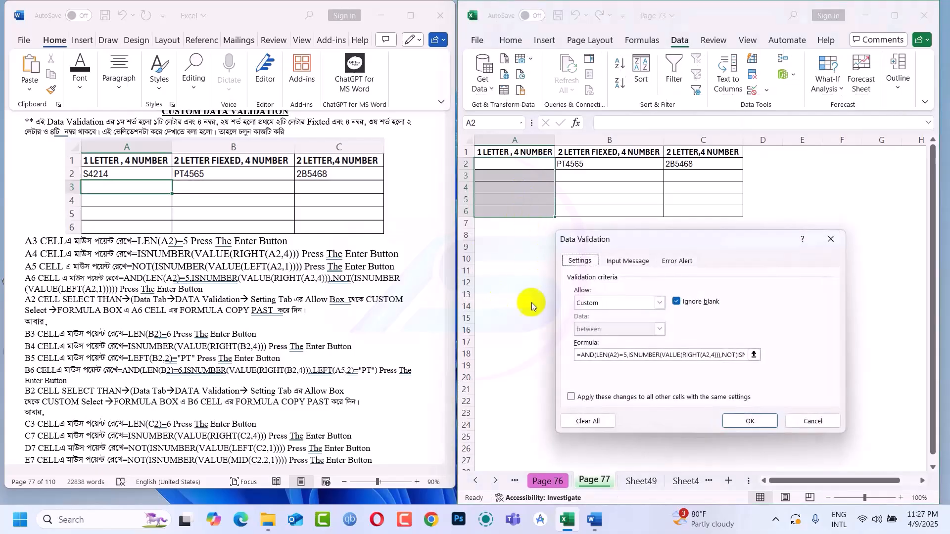
{"action": "left_click", "coordinate": [628, 260]}
{"action": "left_click", "coordinate": [598, 351]}
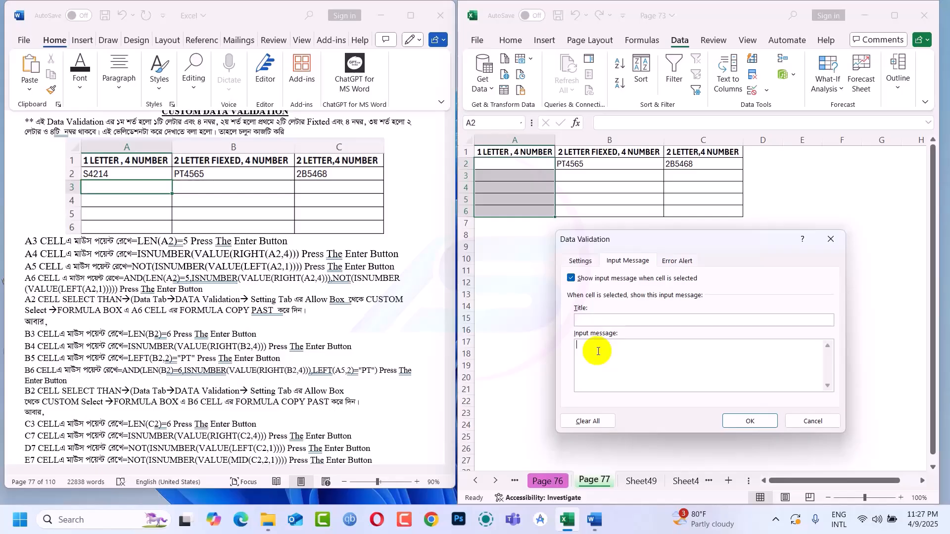
{"action": "type", "text": "pLEASE"}
{"action": "key", "text": "BackSpace"}
{"action": "key", "text": "BackSpace"}
{"action": "key", "text": "BackSpace"}
{"action": "type", "text": "Pl"}
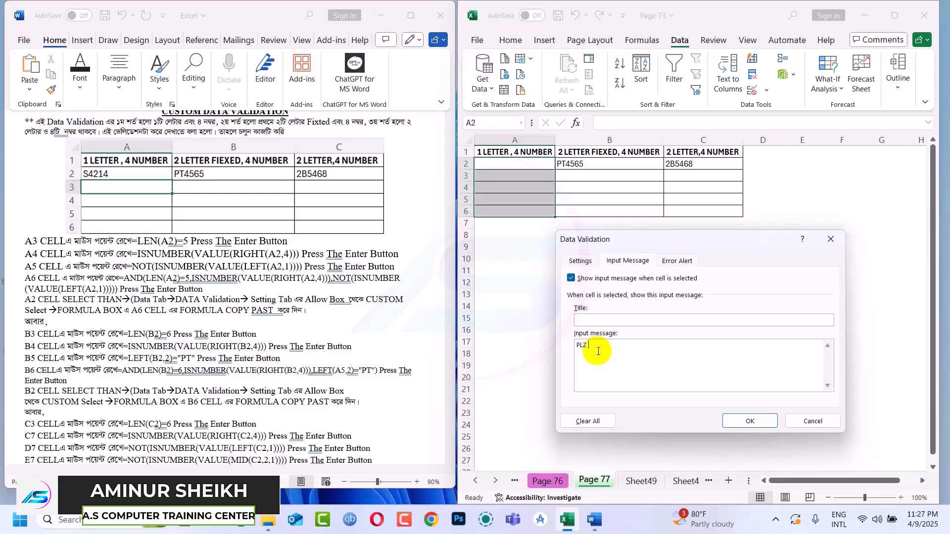
{"action": "type", "text": "Z TYPE YOU CODE"}
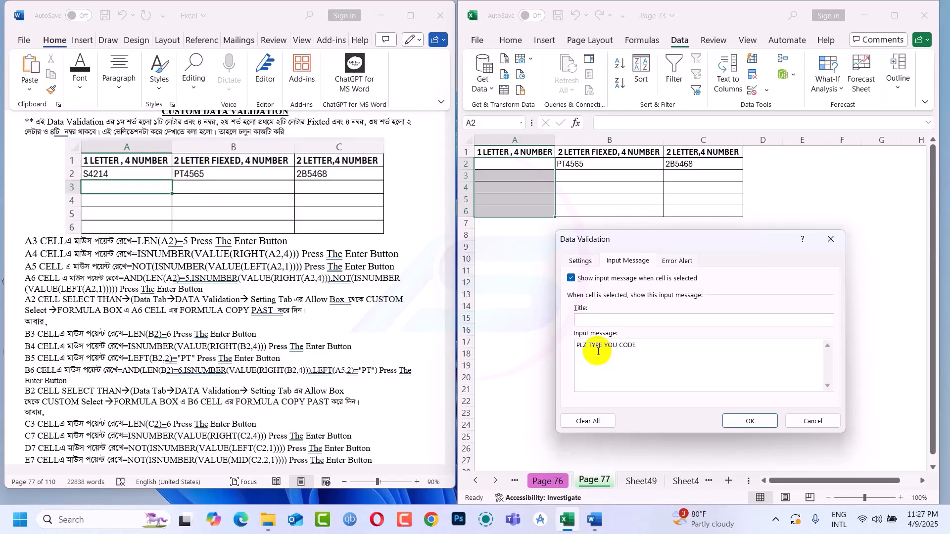
Set the error alert message to INPUTE 1 LETTER AND 4 DIGITE, apply the validation, and move the input note off column A.
{"action": "left_click", "coordinate": [683, 267]}
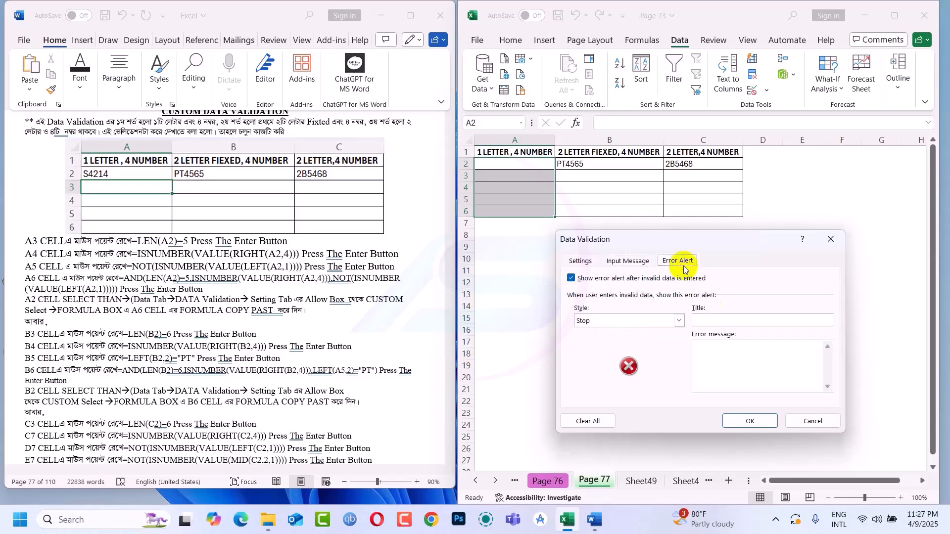
{"action": "left_click", "coordinate": [717, 354]}
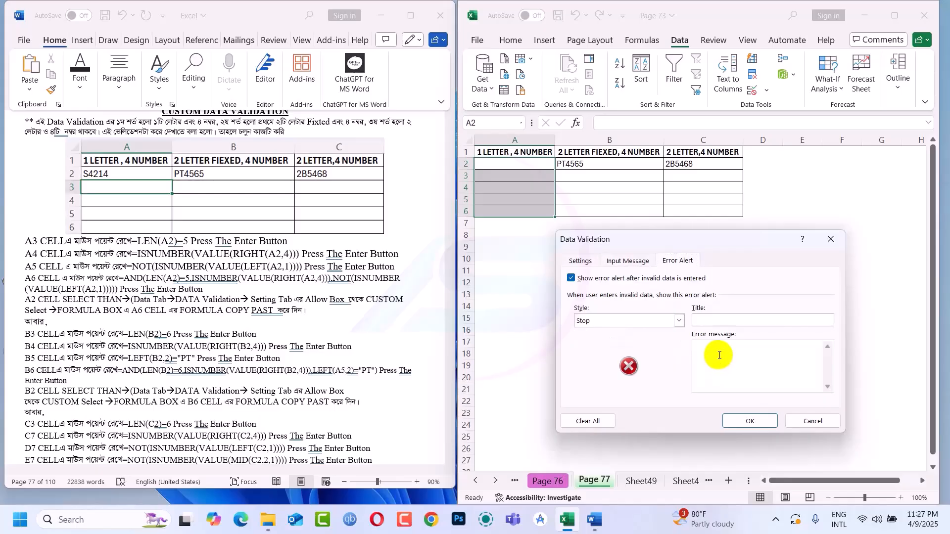
{"action": "type", "text": "INPUTE"}
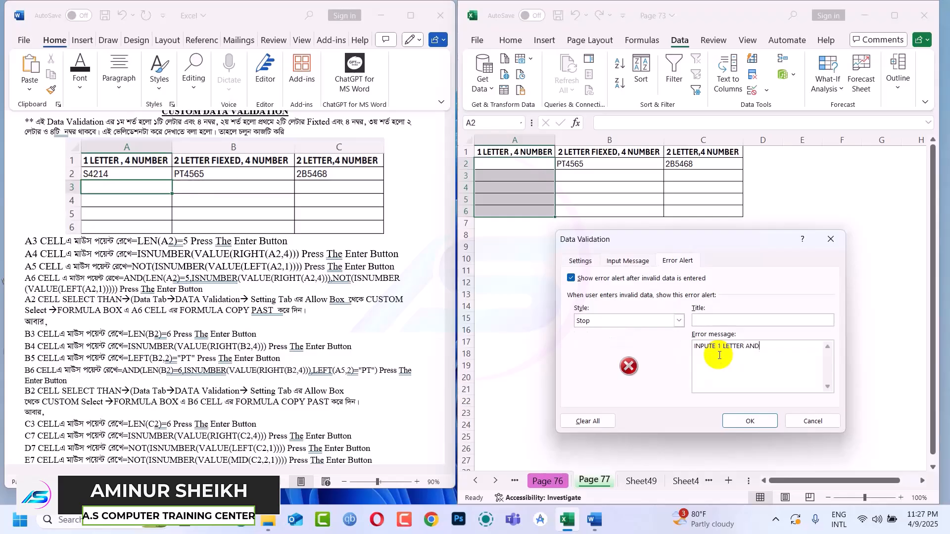
{"action": "type", "text": "1 LETTER AND 4 DIGITE"}
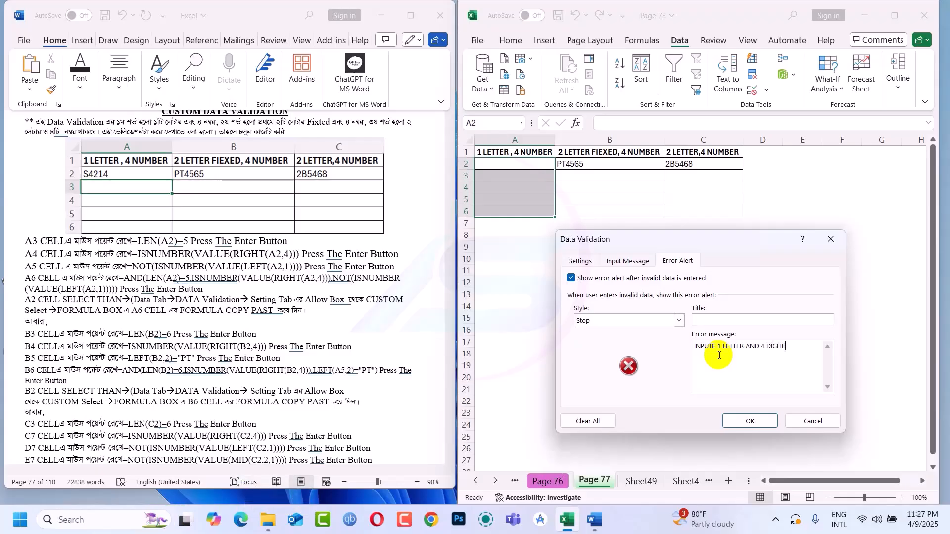
{"action": "left_click", "coordinate": [740, 420]}
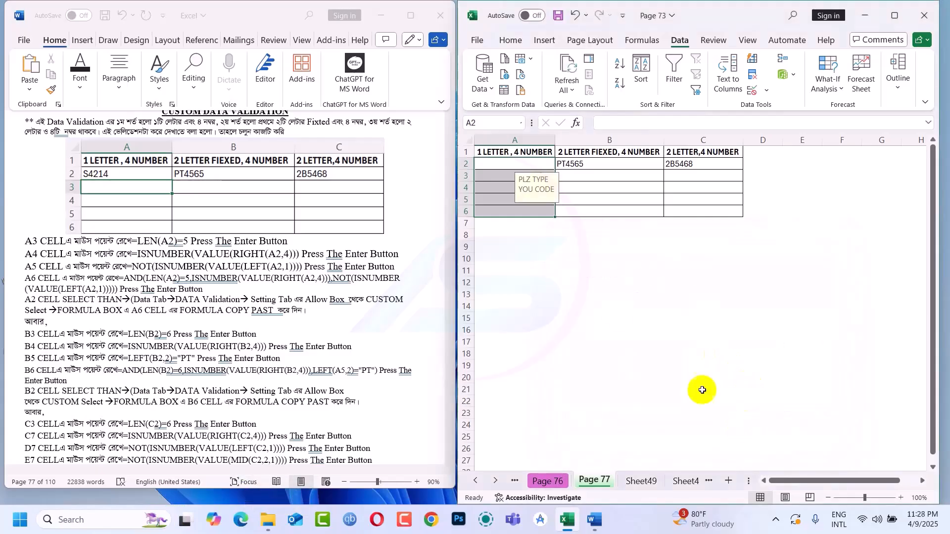
{"action": "left_click_drag", "start_coordinate": [539, 189], "coordinate": [572, 191]}
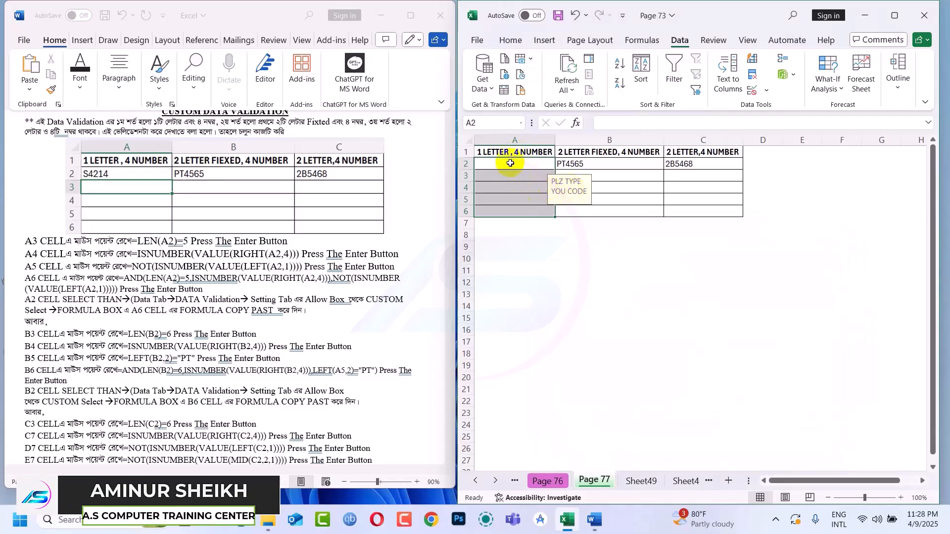
Test the validation by entering A124 in cell A2, and dismiss the alert.
{"action": "type", "text": "A124"}
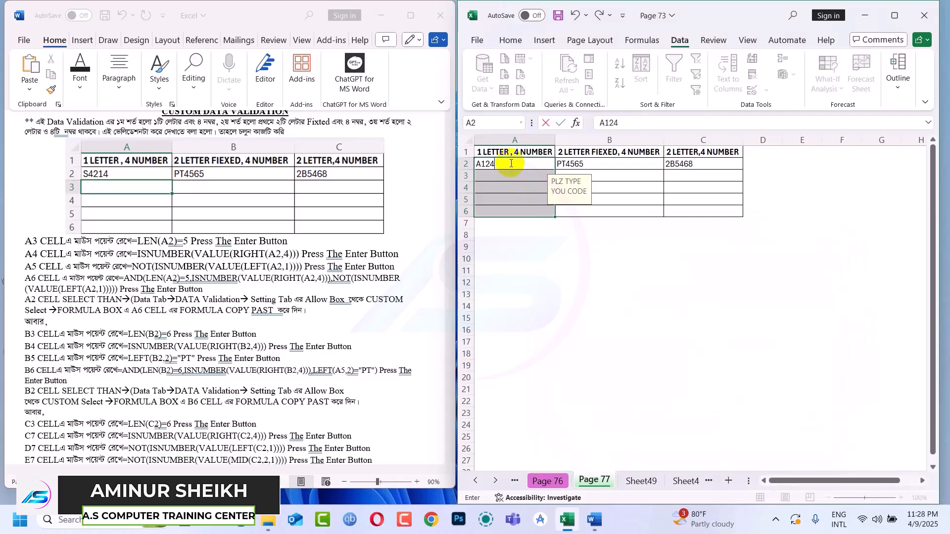
{"action": "key", "text": "Return"}
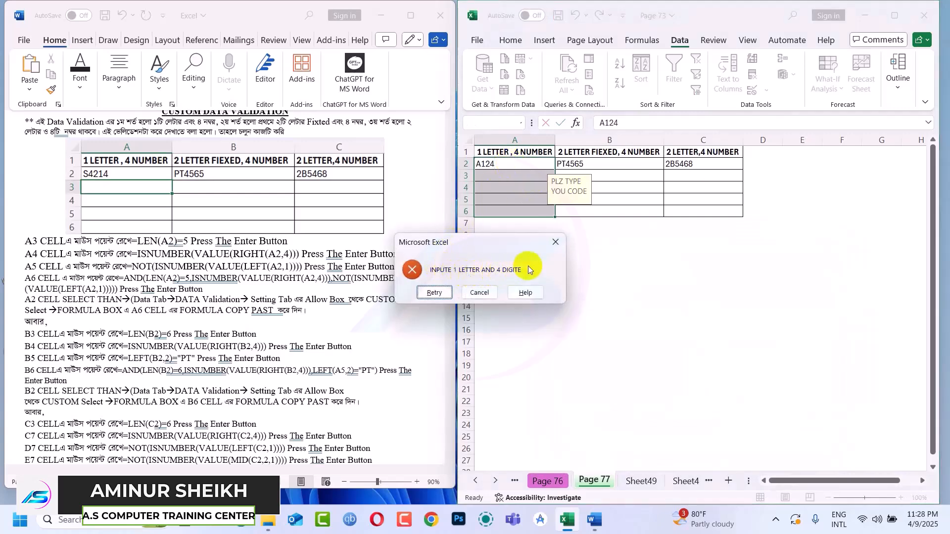
{"action": "left_click", "coordinate": [553, 244]}
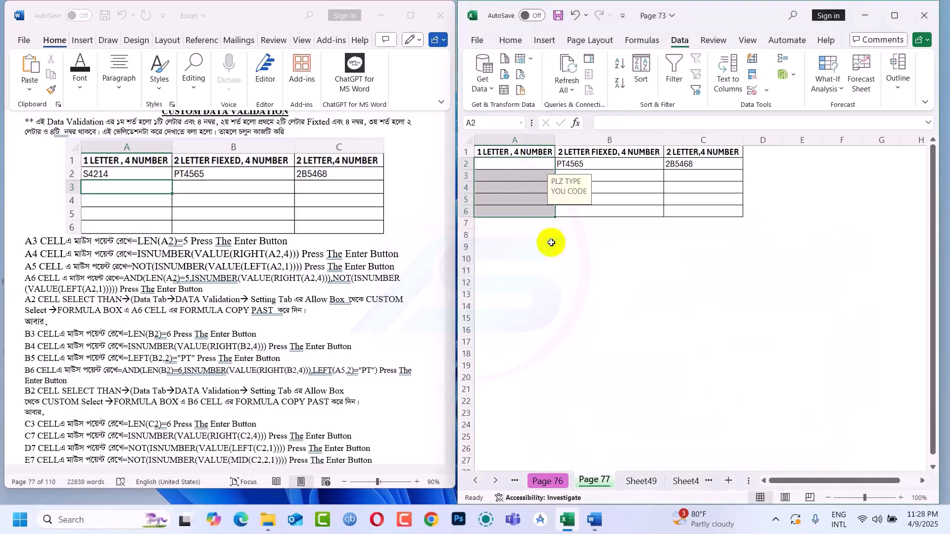
Enter the codes A1234 in cell A2 and w4587 in cell A3.
{"action": "type", "text": "a"}
{"action": "type", "text": "A"}
{"action": "type", "text": "1234"}
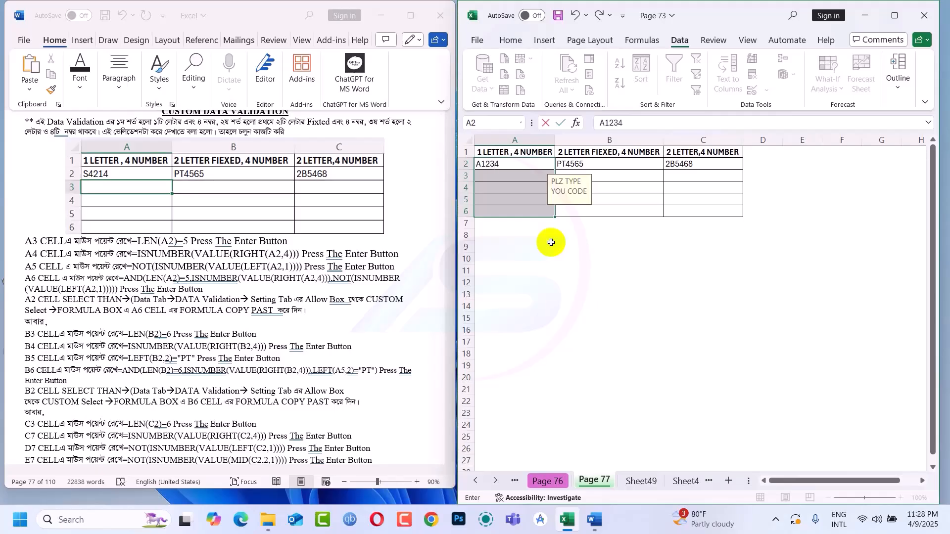
{"action": "key", "text": "Return"}
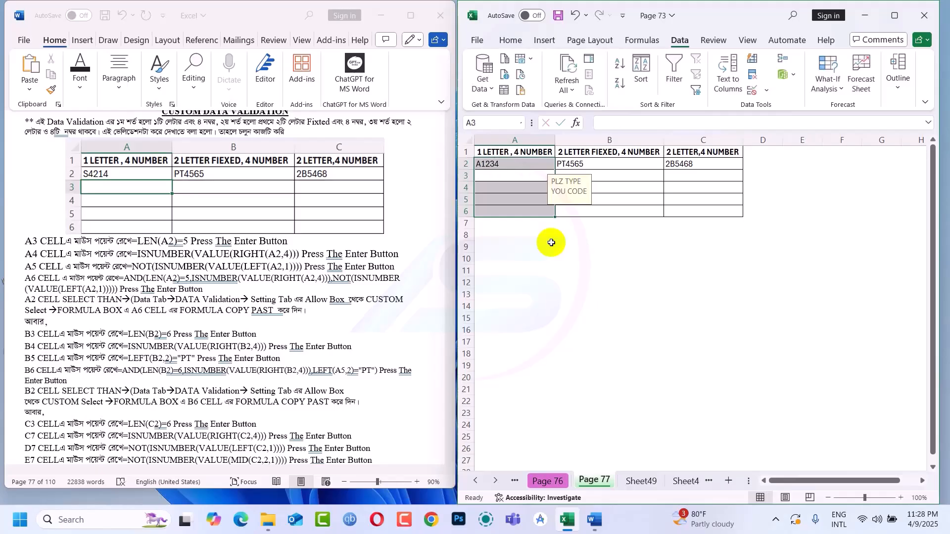
{"action": "type", "text": "w4587"}
{"action": "key", "text": "Return"}
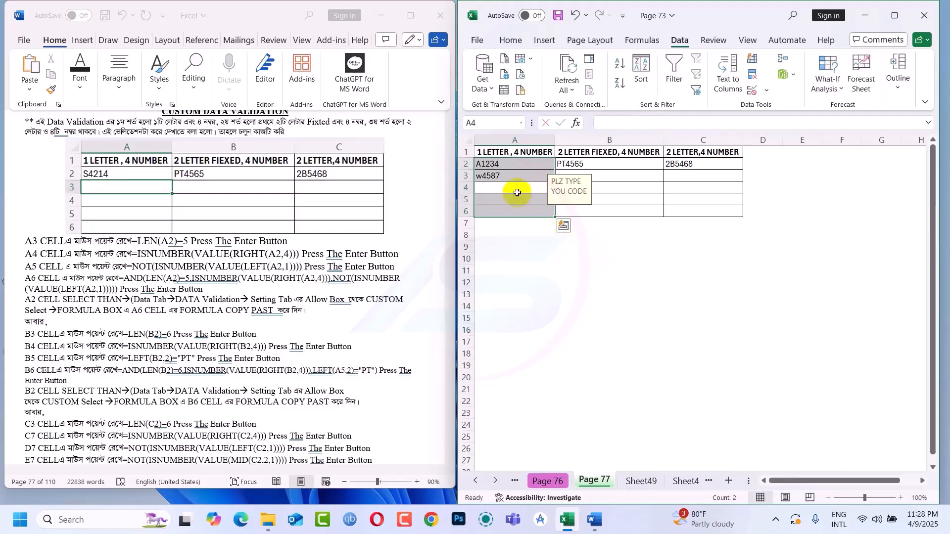
Test the validation with the digits-first code 154S4 in cell A4, and dismiss the alert.
{"action": "type", "text": "154"}
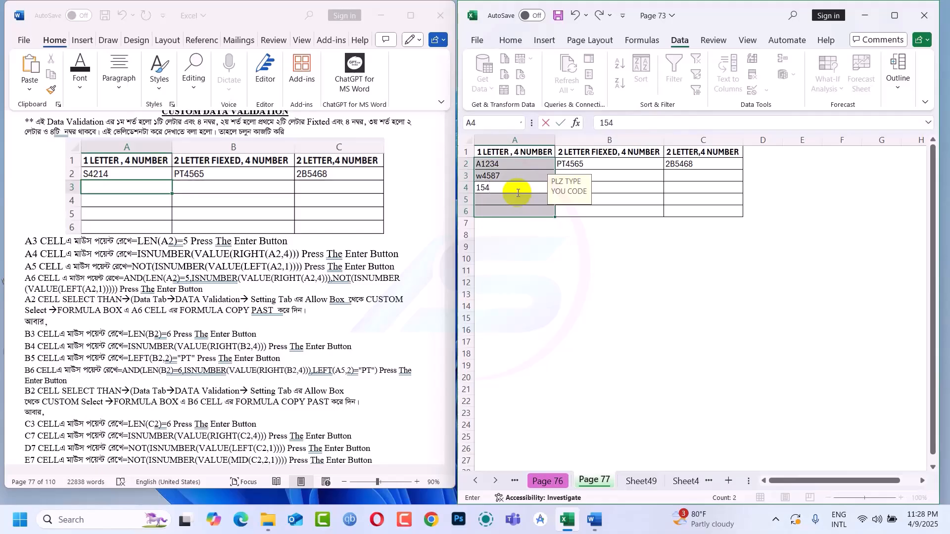
{"action": "type", "text": "S4"}
{"action": "key", "text": "Return"}
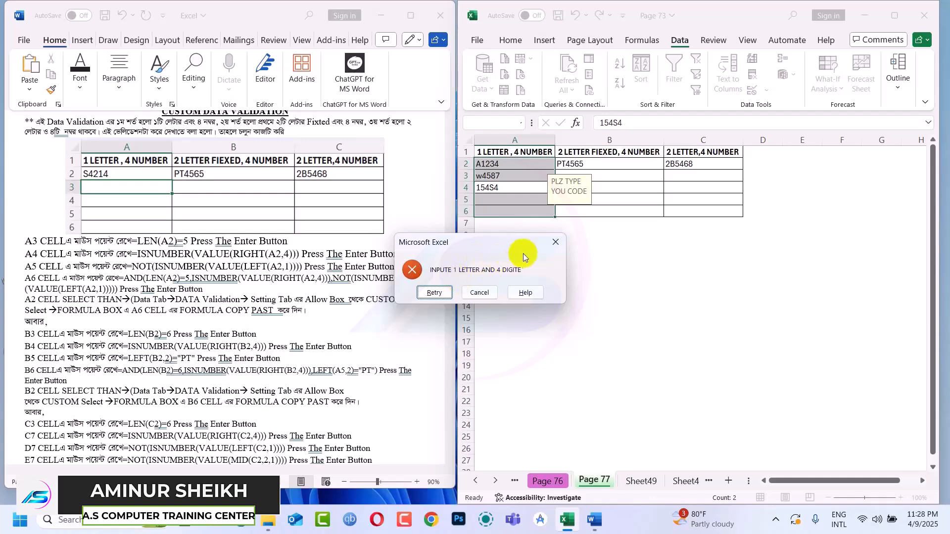
{"action": "left_click", "coordinate": [558, 242]}
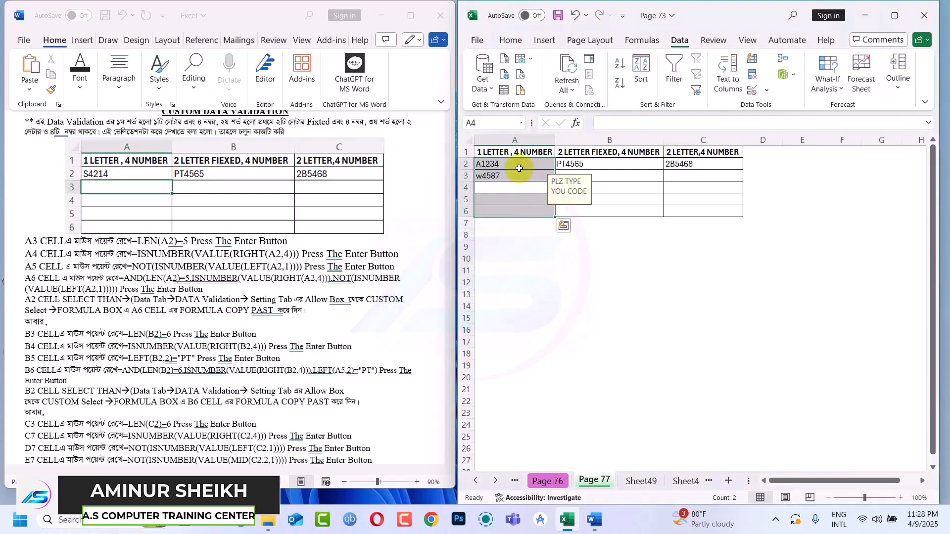
{"action": "left_click", "coordinate": [517, 169]}
{"action": "left_click", "coordinate": [527, 175]}
Try to enter a LEN formula referencing B2 in cell B3, and cancel the entry.
{"action": "left_click", "coordinate": [584, 163]}
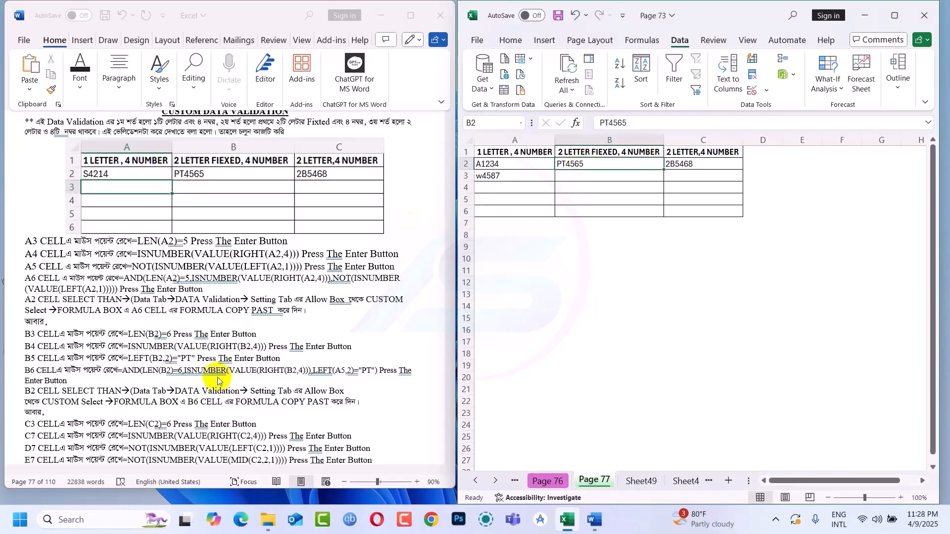
{"action": "scroll", "coordinate": [218, 380], "scroll_direction": "down", "scroll_amount": 1}
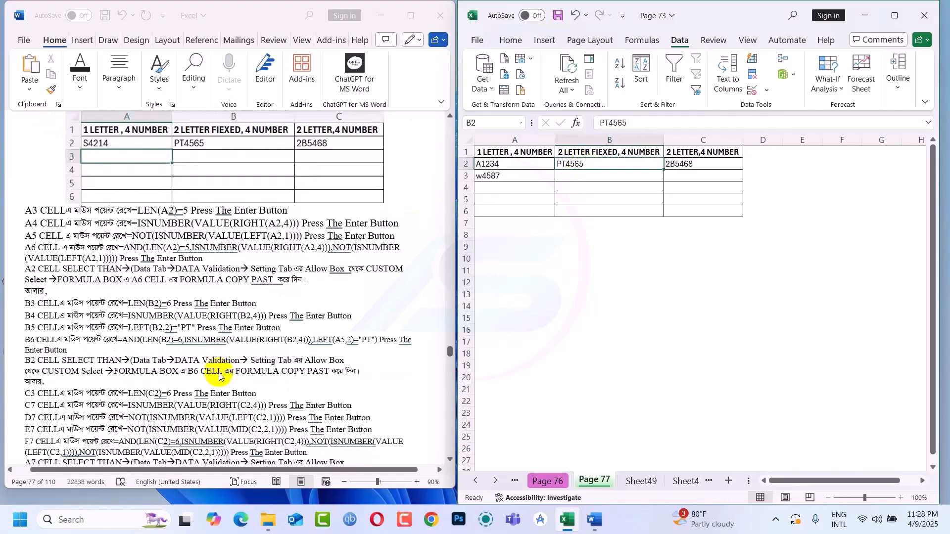
{"action": "left_click", "coordinate": [570, 176]}
{"action": "type", "text": "="}
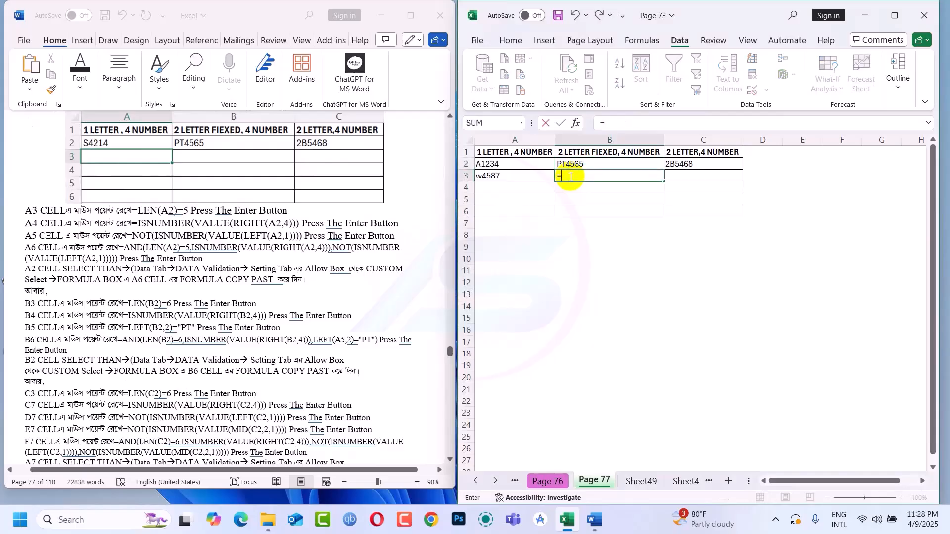
{"action": "type", "text": "LEN"}
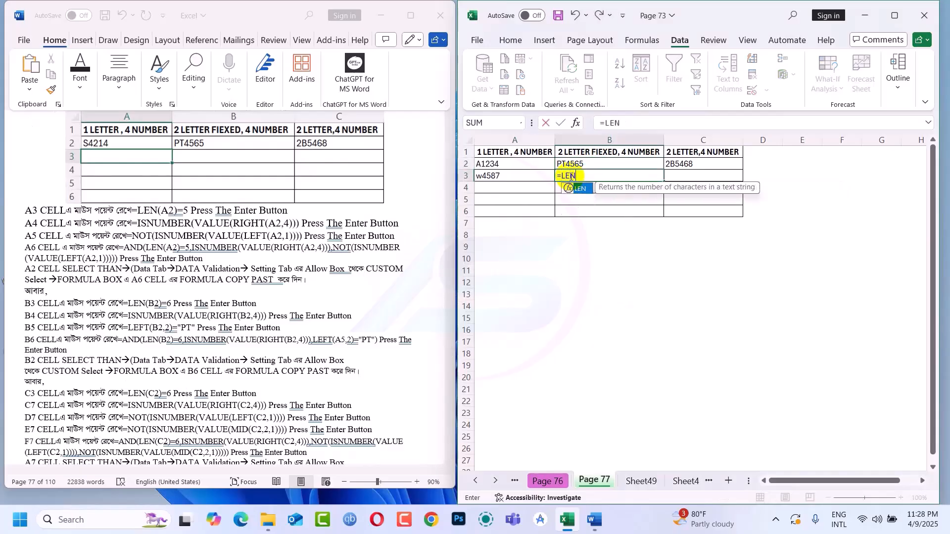
{"action": "type", "text": "("}
{"action": "left_click", "coordinate": [586, 164]}
{"action": "key", "text": "Return"}
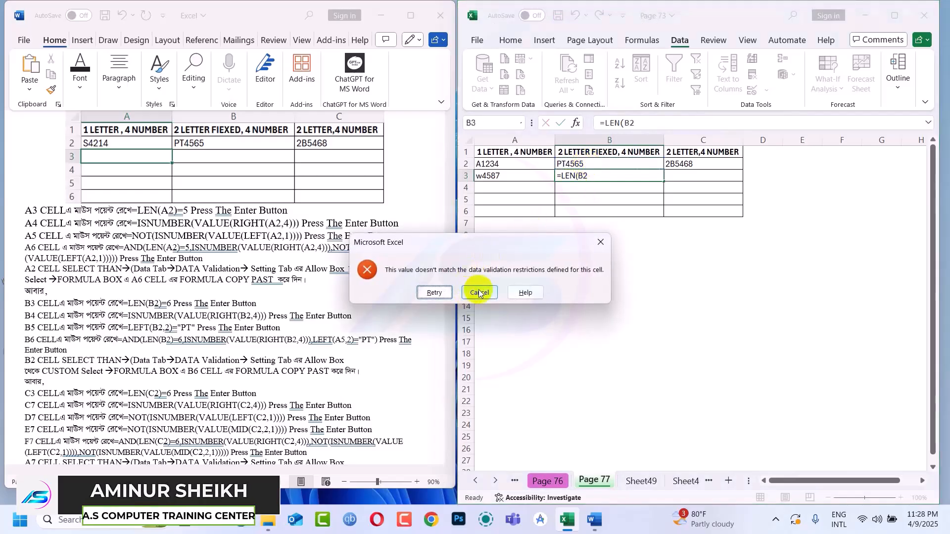
{"action": "left_click", "coordinate": [477, 292]}
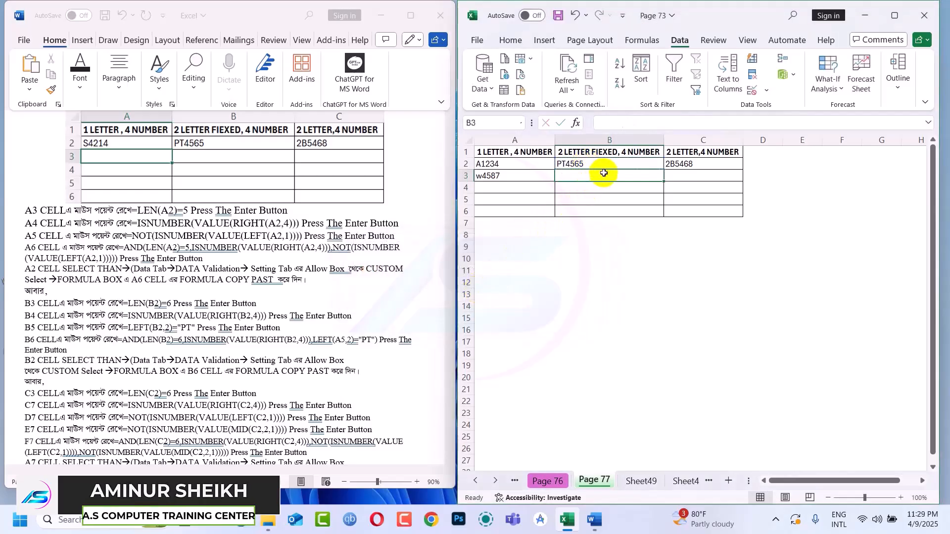
{"action": "left_click_drag", "start_coordinate": [631, 178], "coordinate": [666, 188]}
{"action": "left_click", "coordinate": [643, 159]}
{"action": "left_click_drag", "start_coordinate": [643, 158], "coordinate": [693, 210]}
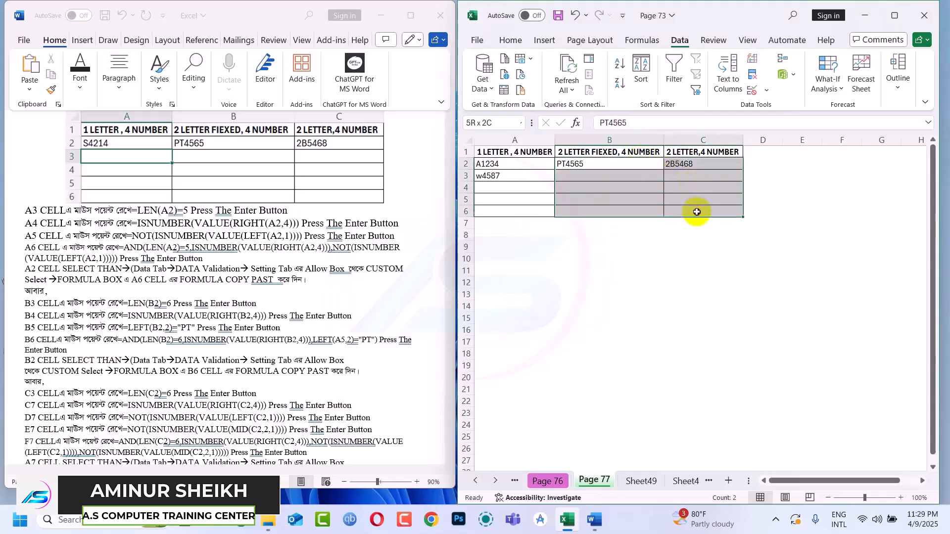
{"action": "left_click", "coordinate": [713, 151], "text": "alt"}
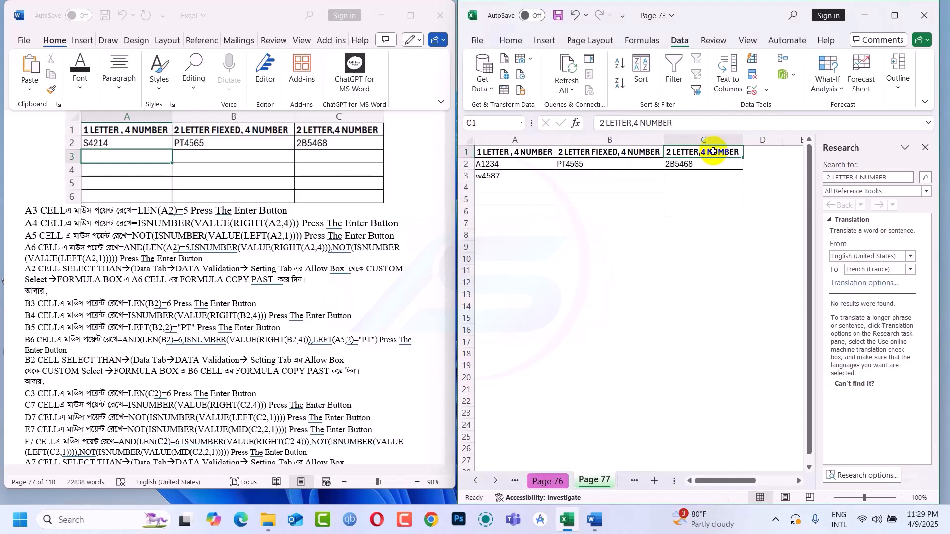
{"action": "key", "text": "alt"}
{"action": "key", "text": "Escape"}
{"action": "type", "text": "VV"}
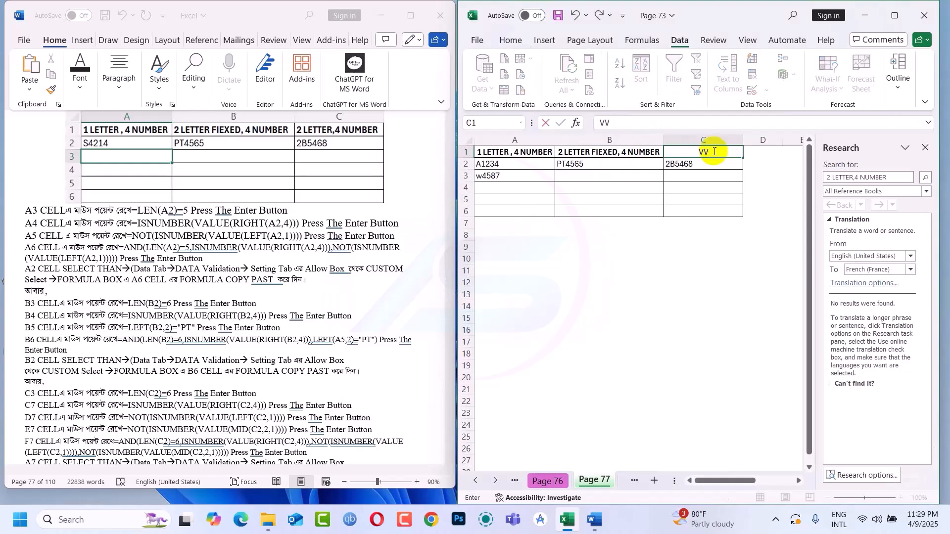
{"action": "key", "text": "Escape"}
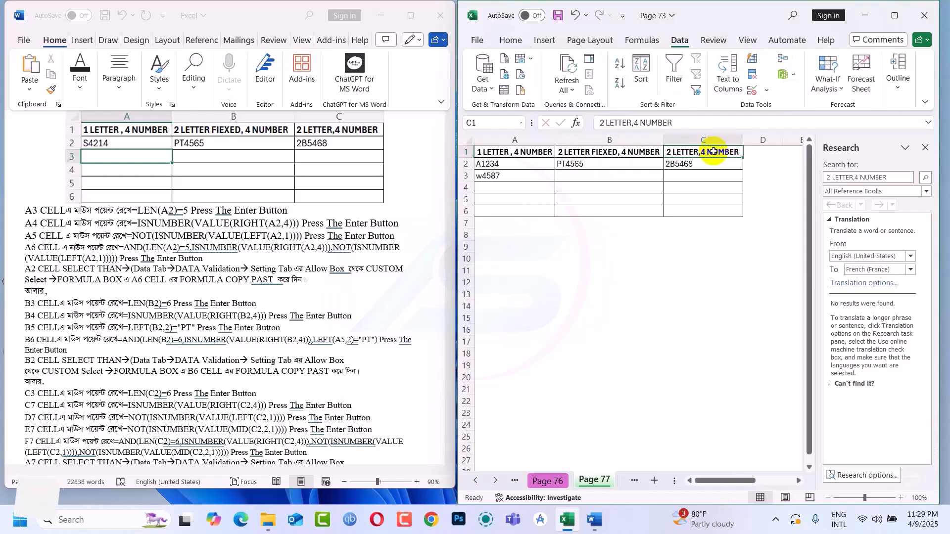
Clear all data validation settings from the range B2:C6.
{"action": "left_click_drag", "start_coordinate": [613, 165], "coordinate": [702, 218]}
{"action": "key", "text": "alt+a"}
{"action": "key", "text": "v"}
{"action": "key", "text": "v"}
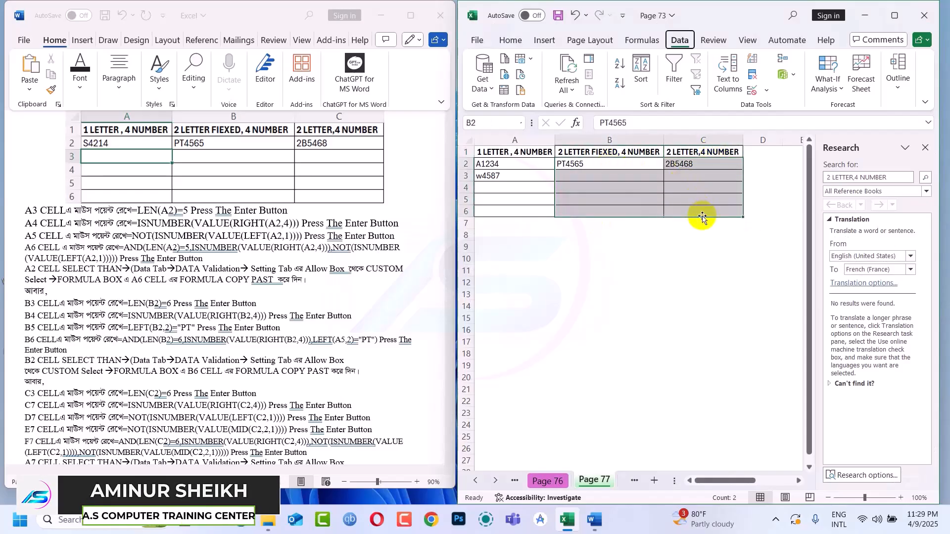
{"action": "left_click", "coordinate": [456, 296]}
{"action": "left_click", "coordinate": [602, 421]}
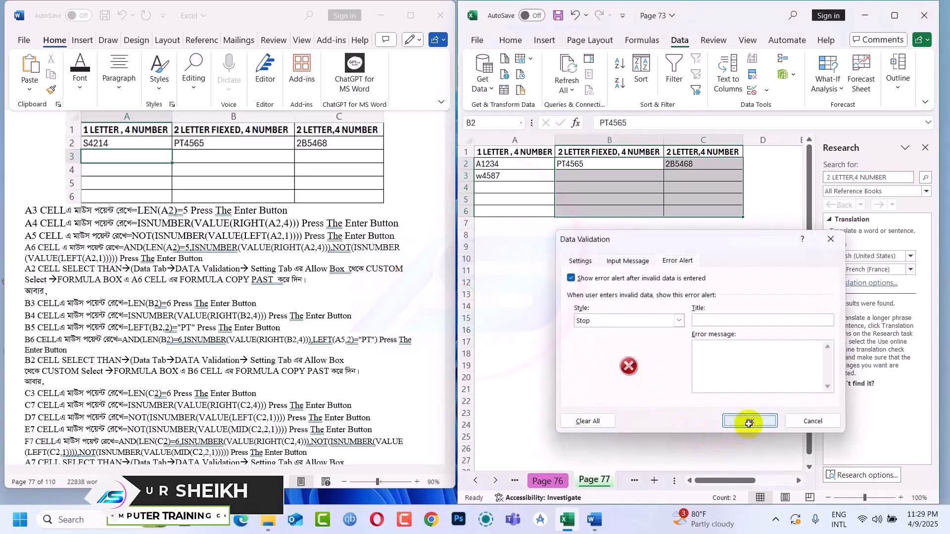
{"action": "left_click", "coordinate": [749, 422]}
Enter the formula =LEN(B2) in cell B3.
{"action": "left_click", "coordinate": [632, 173]}
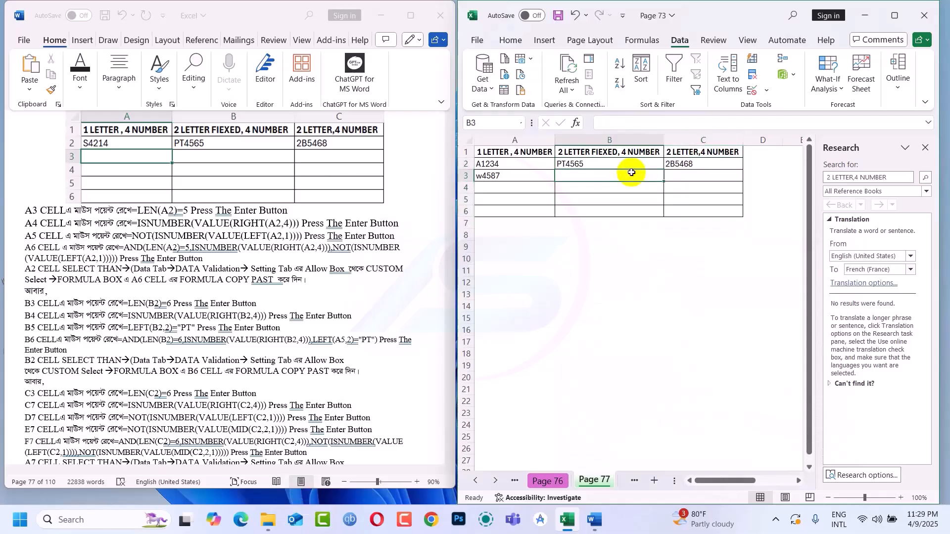
{"action": "type", "text": "=len"}
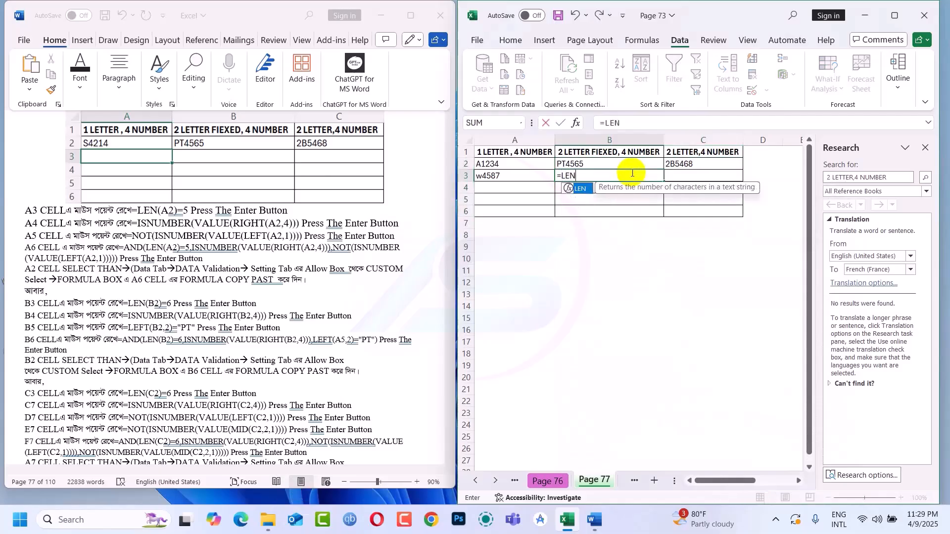
{"action": "key", "text": "Tab"}
{"action": "left_click", "coordinate": [629, 162]}
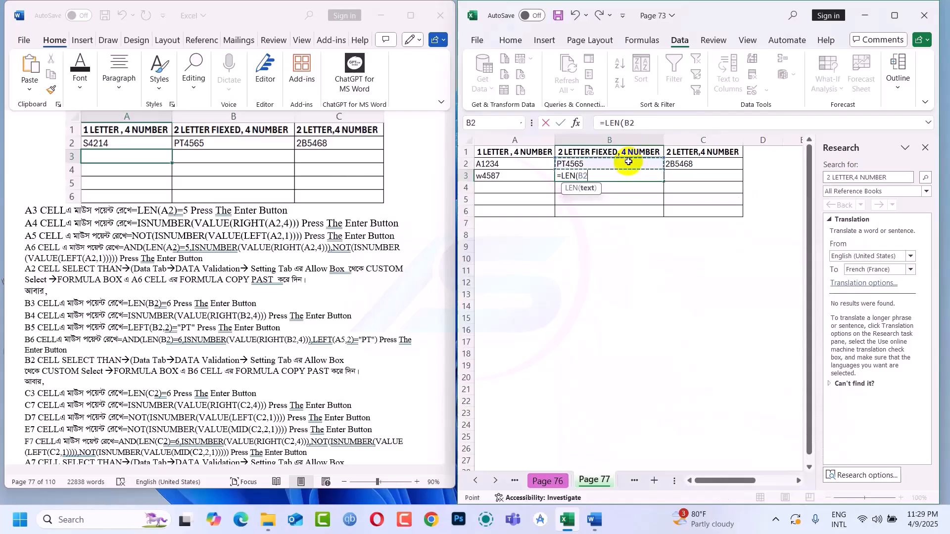
{"action": "key", "text": "Return"}
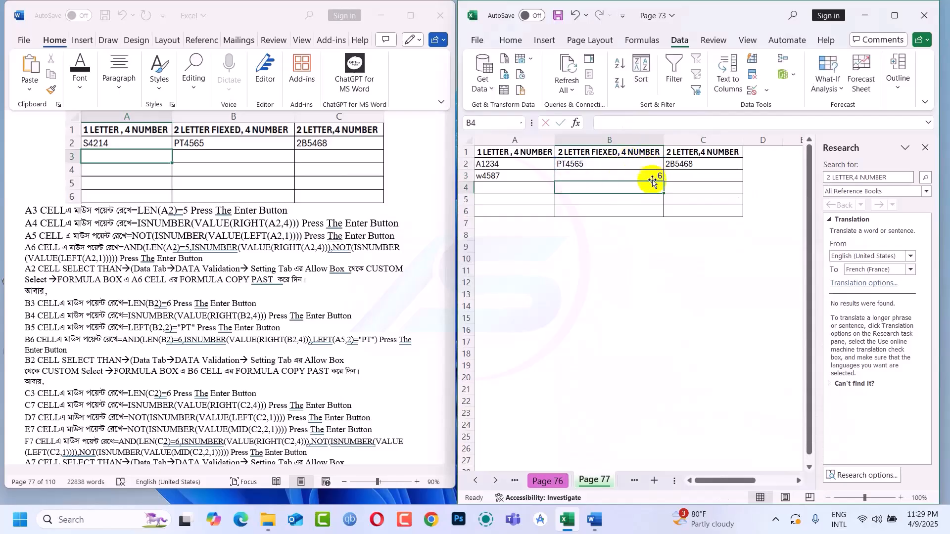
Extend the formula in cell B3 to the length check =LEN(B2)=6.
{"action": "left_click", "coordinate": [642, 176]}
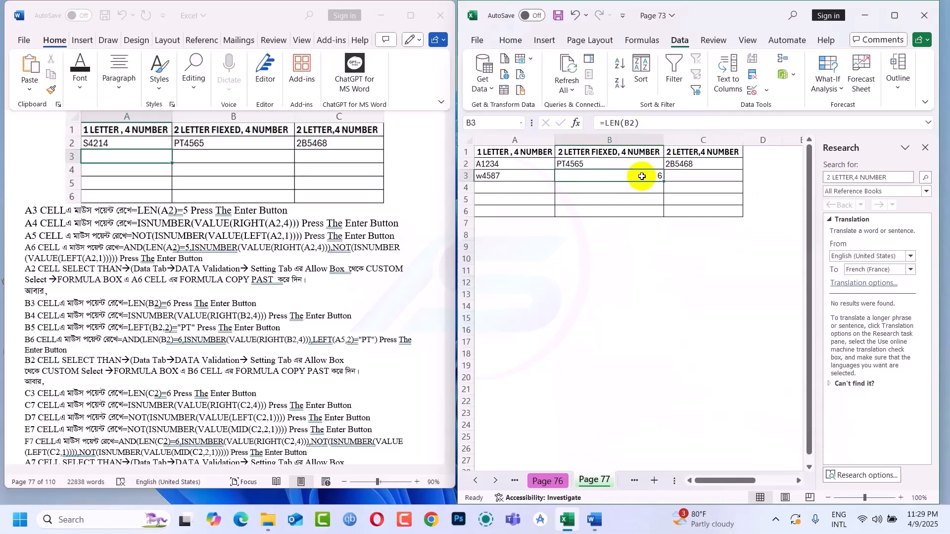
{"action": "left_click", "coordinate": [646, 122]}
{"action": "type", "text": "=6"}
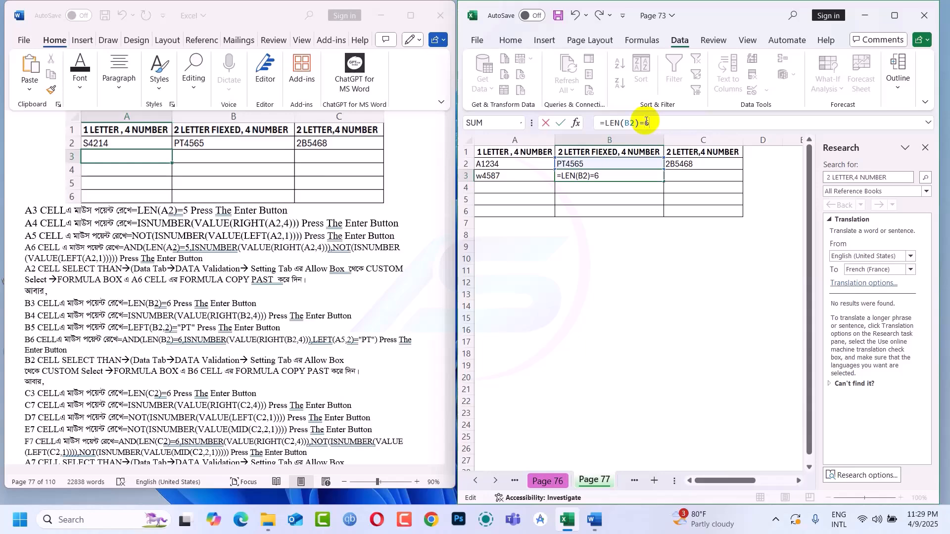
{"action": "key", "text": "Return"}
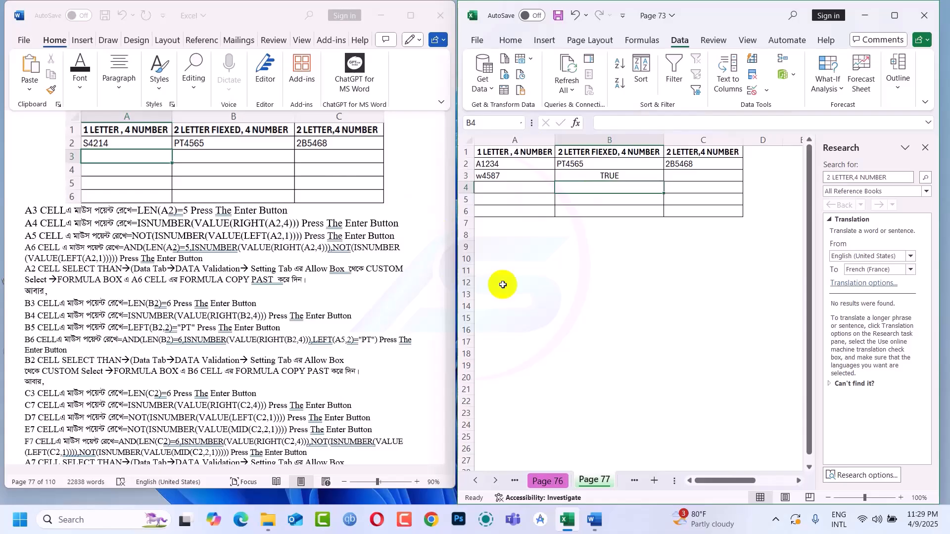
Enter the formula =ISNUMBER(VALUE(RIGHT(B2,4))) in cell B4.
{"action": "type", "text": "="}
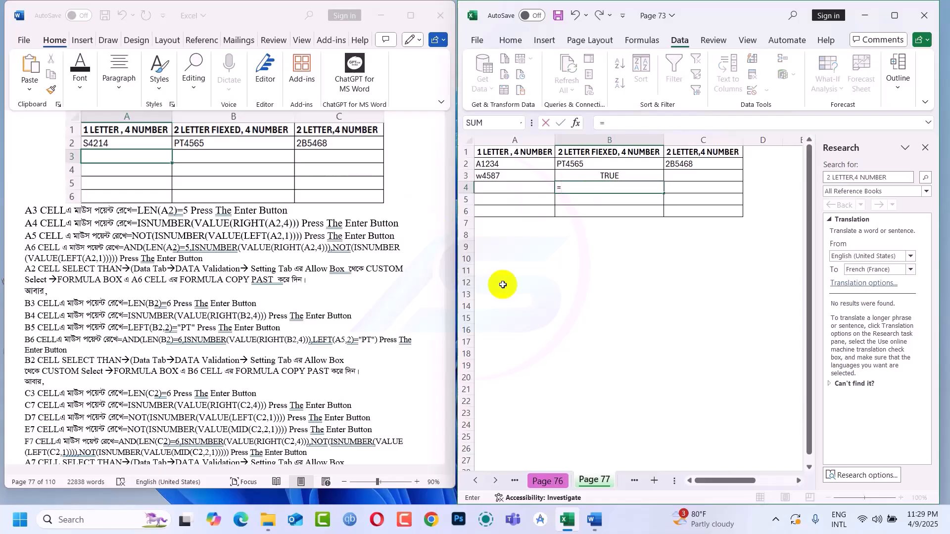
{"action": "type", "text": "IN"}
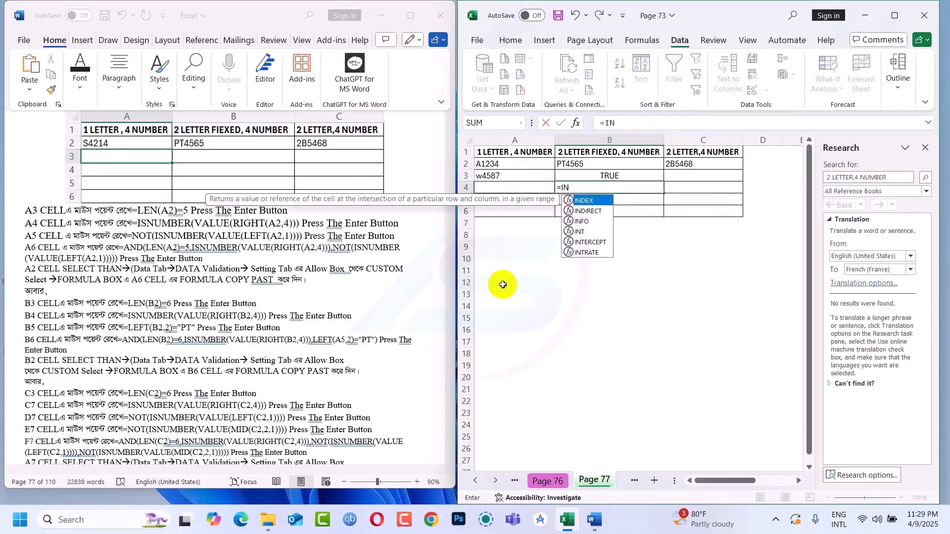
{"action": "key", "text": "BackSpace"}
{"action": "type", "text": "SNUMBER(VA"}
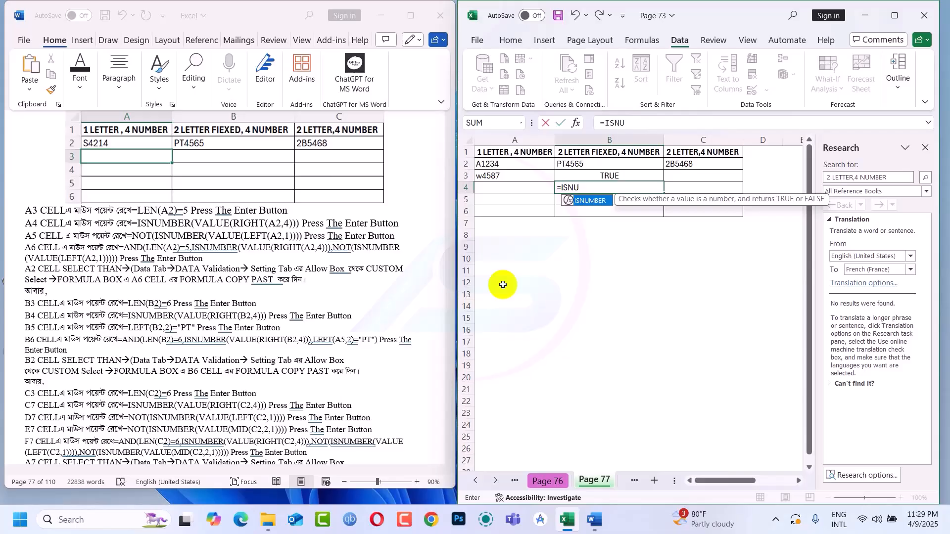
{"action": "key", "text": "Tab"}
{"action": "type", "text": "VA"}
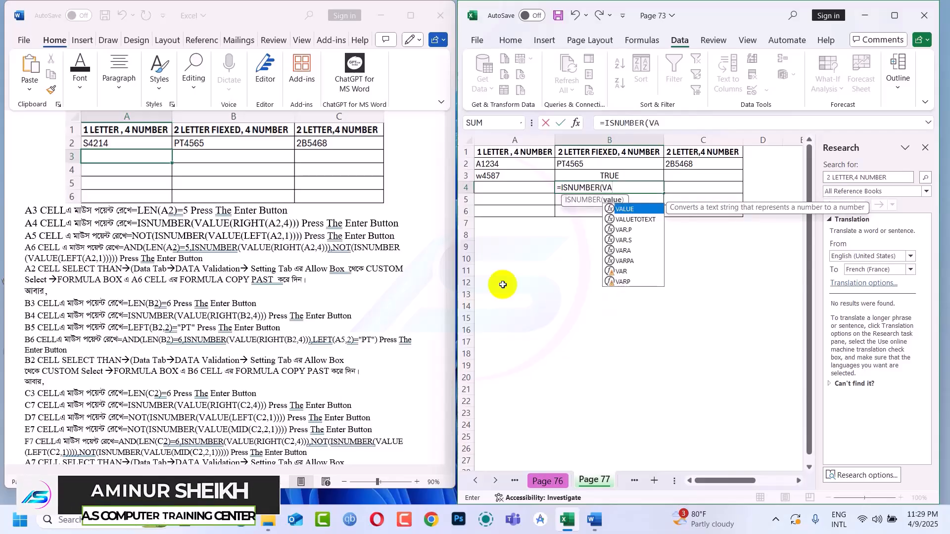
{"action": "key", "text": "Tab"}
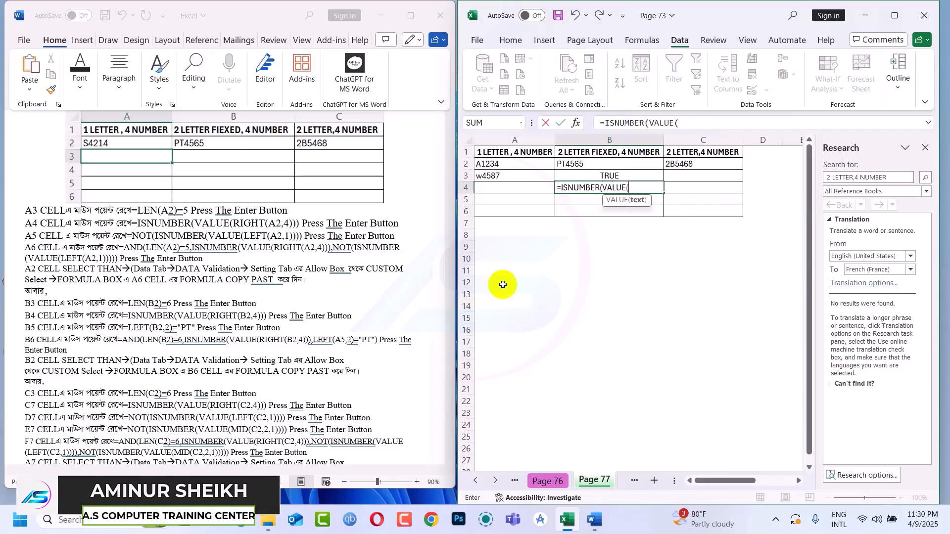
{"action": "type", "text": "RI"}
{"action": "key", "text": "Tab"}
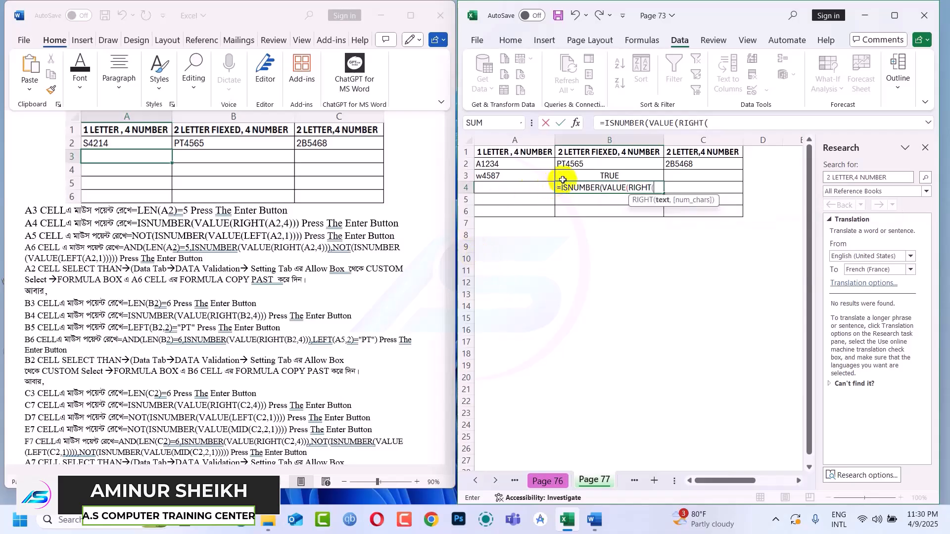
{"action": "left_click", "coordinate": [587, 166]}
{"action": "type", "text": ","}
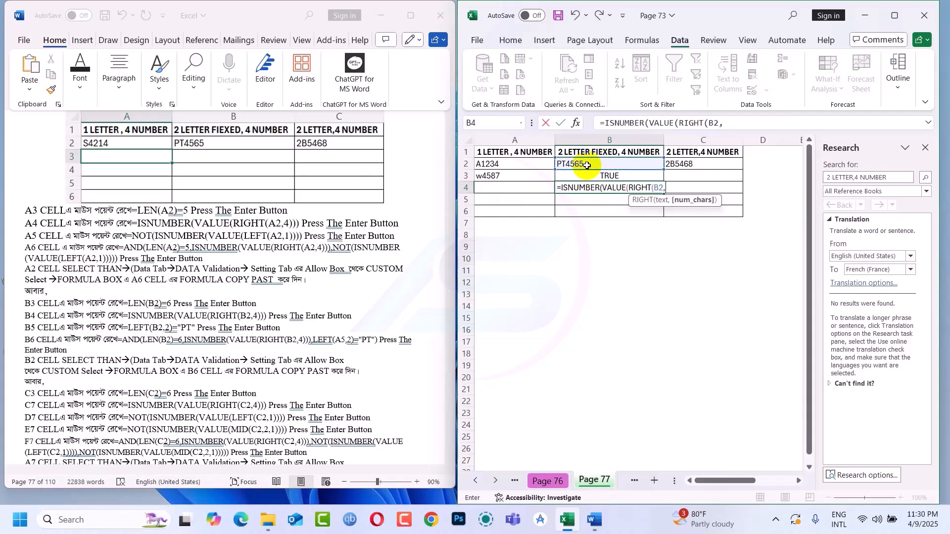
{"action": "type", "text": "4"}
{"action": "key", "text": "Return"}
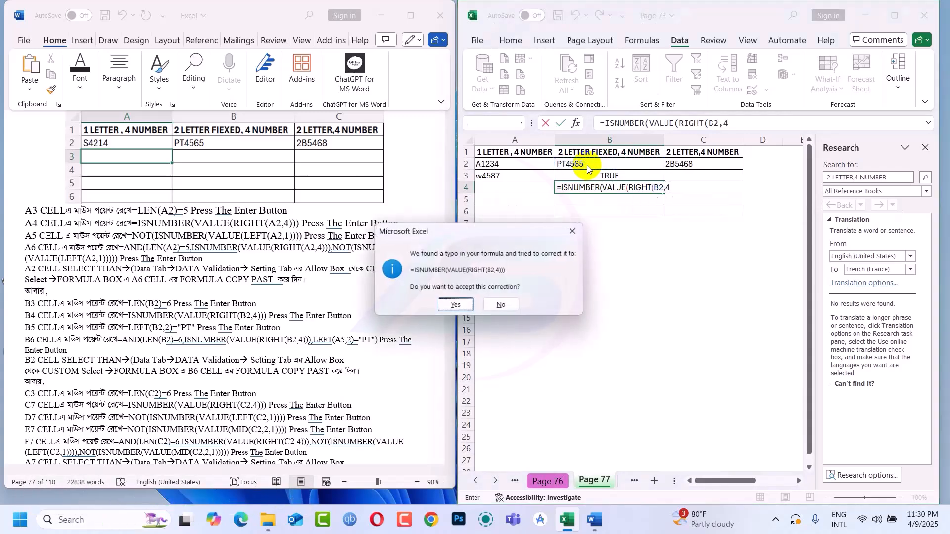
{"action": "key", "text": "Return"}
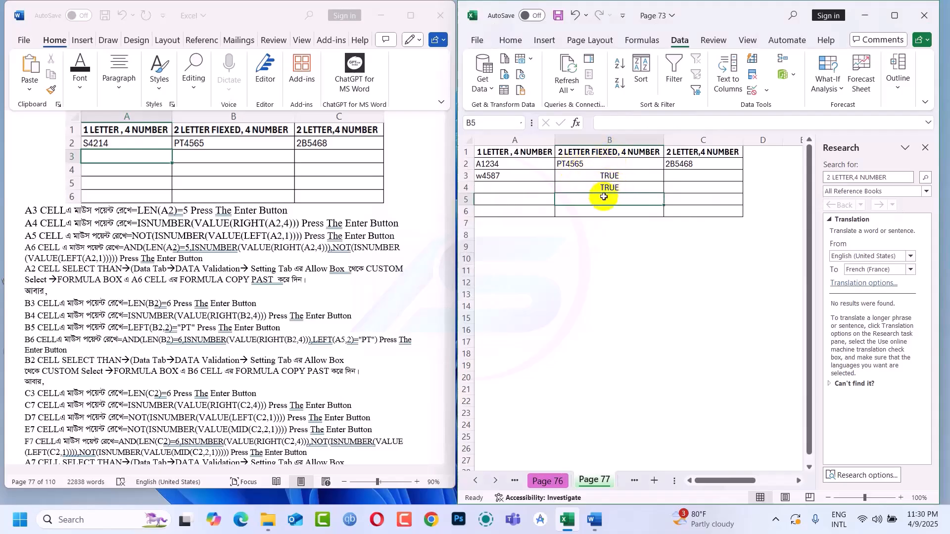
{"action": "type", "text": "="}
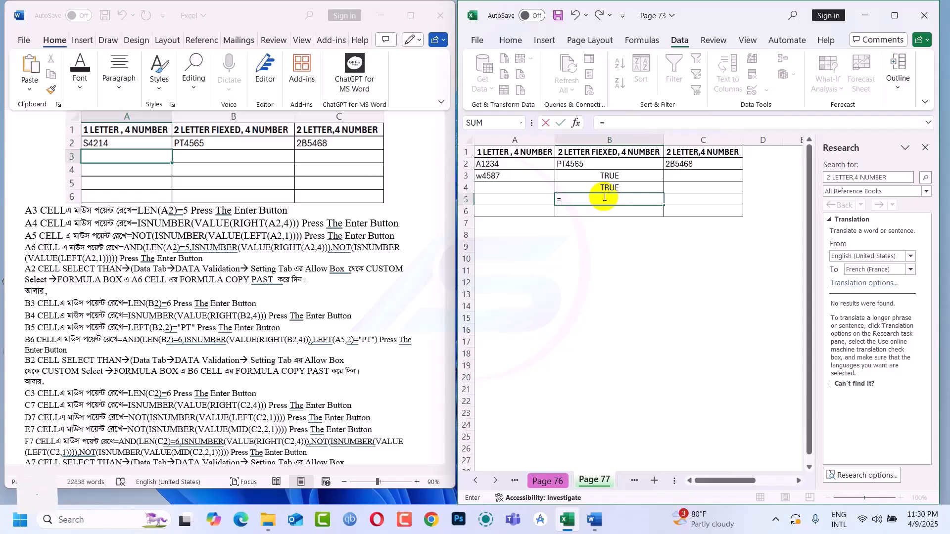
{"action": "type", "text": "NOT"}
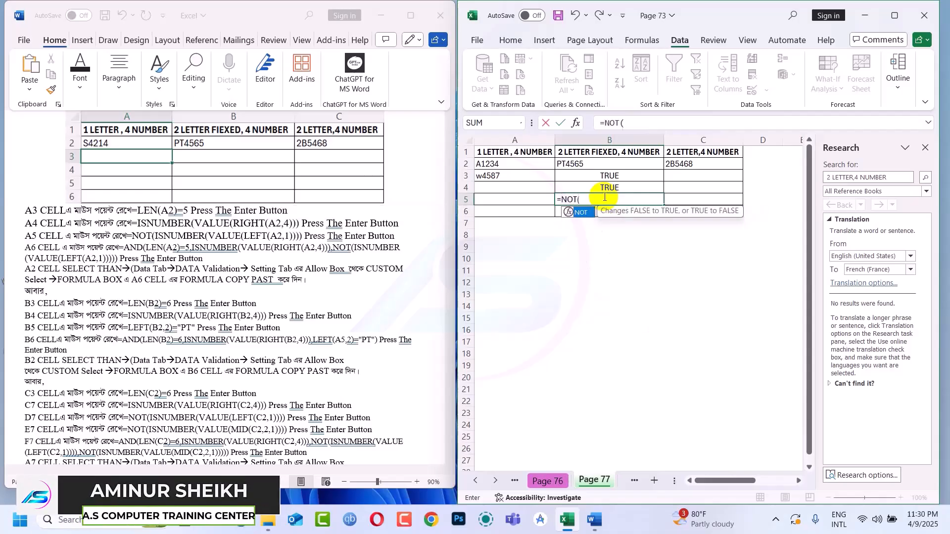
{"action": "type", "text": "(IN"}
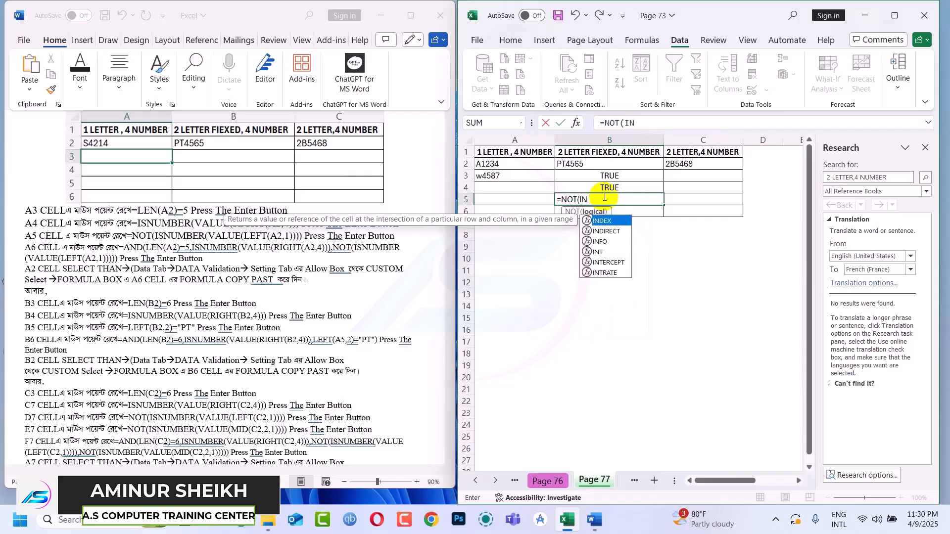
{"action": "key", "text": "BackSpace"}
{"action": "type", "text": "SBLANK("}
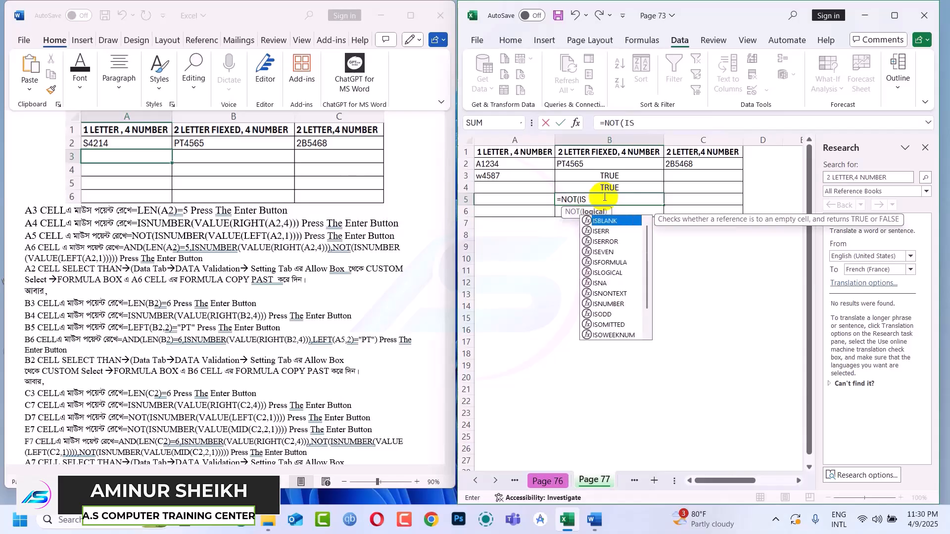
{"action": "key", "text": "Tab"}
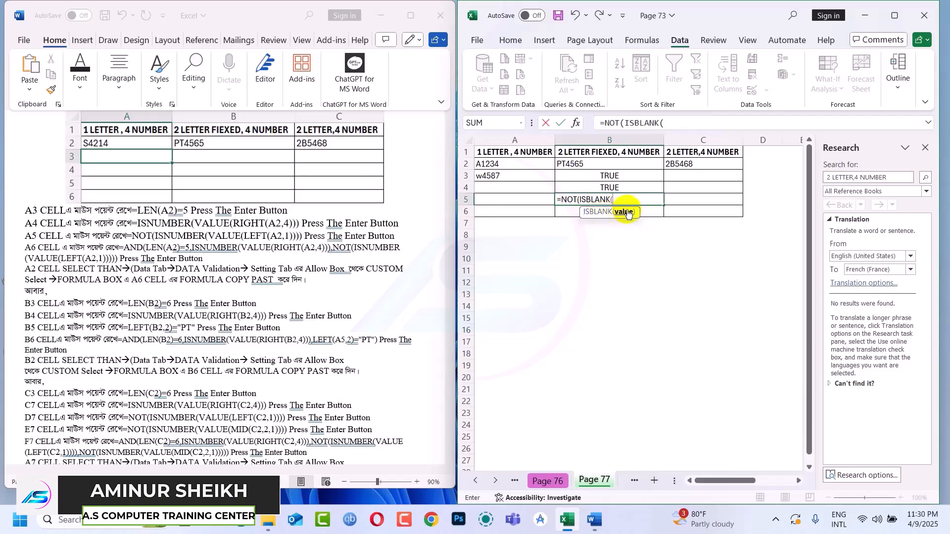
{"action": "key", "text": "BackSpace"}
{"action": "key", "text": "BackSpace"}
{"action": "key", "text": "BackSpace"}
{"action": "key", "text": "BackSpace"}
{"action": "key", "text": "BackSpace"}
{"action": "key", "text": "BackSpace"}
{"action": "key", "text": "BackSpace"}
{"action": "key", "text": "BackSpace"}
{"action": "key", "text": "BackSpace"}
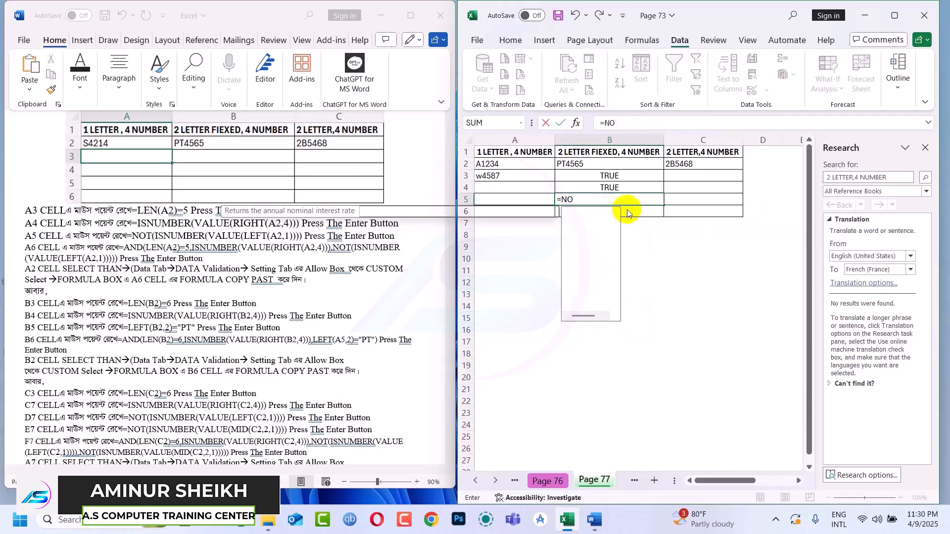
Enter the formula =LEFT(B2,2)="PT" in cell B5 to check the fixed letters.
{"action": "type", "text": "LEFT"}
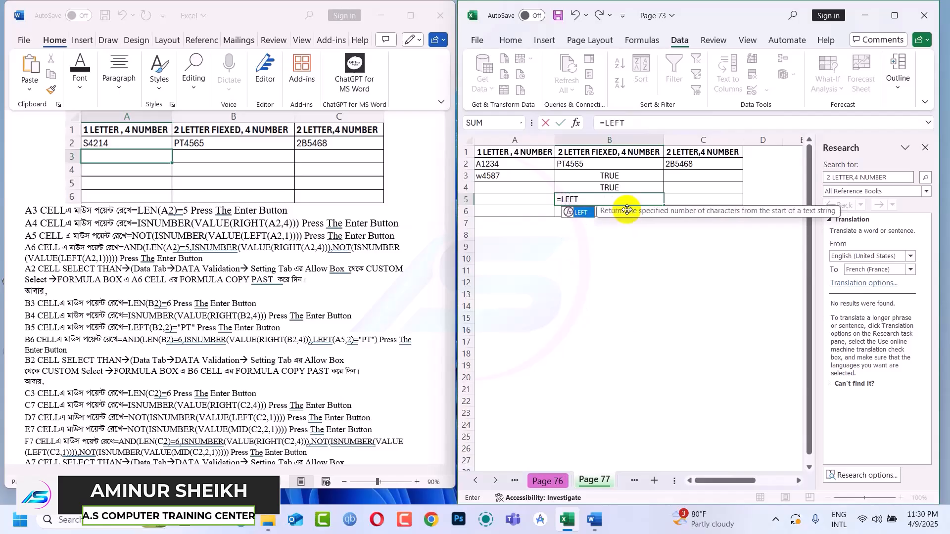
{"action": "type", "text": "("}
{"action": "left_click", "coordinate": [570, 163]}
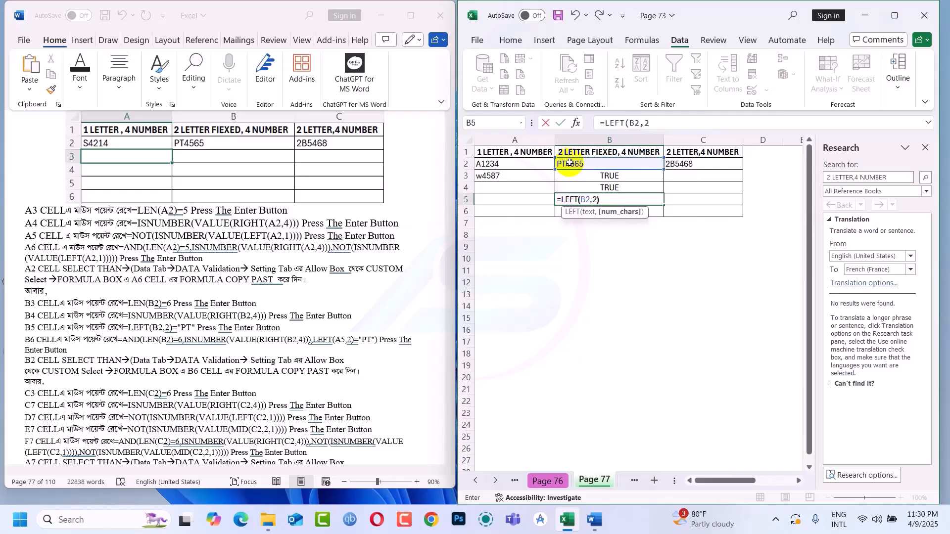
{"action": "type", "text": ")="}
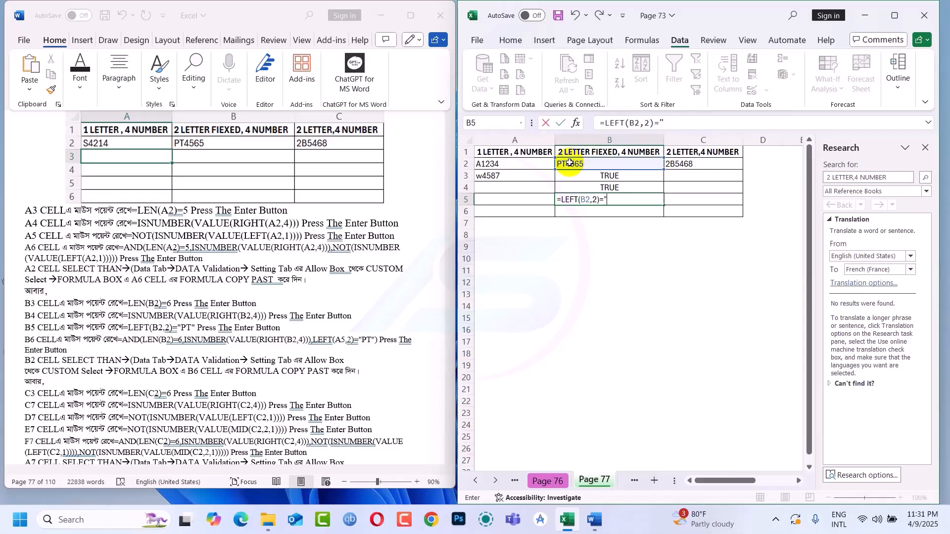
{"action": "type", "text": "\"pt\""}
{"action": "key", "text": "BackSpace"}
{"action": "key", "text": "BackSpace"}
{"action": "key", "text": "BackSpace"}
{"action": "type", "text": "PT\""}
{"action": "key", "text": "Return"}
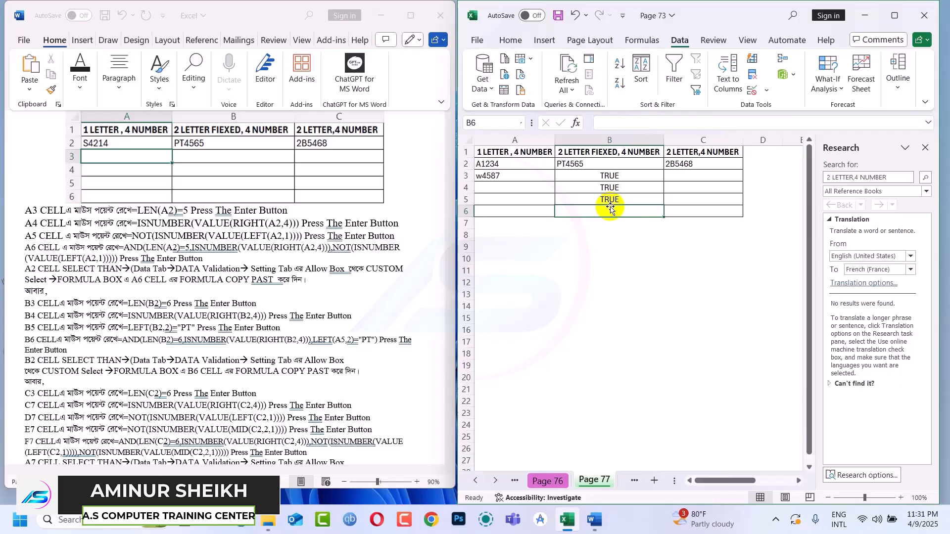
Start the combined formula =AND( in cell B6, with a leading space so that it stays as text.
{"action": "type", "text": "="}
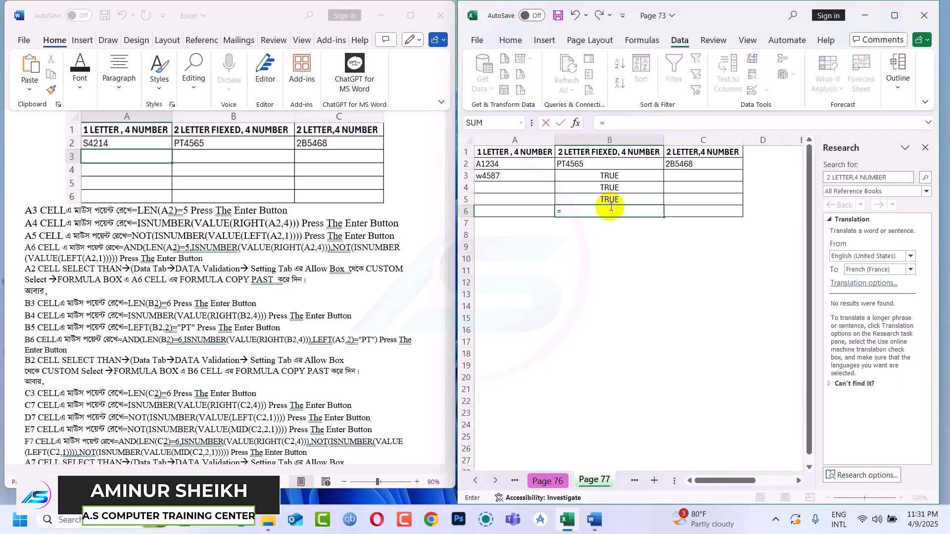
{"action": "type", "text": "AND"}
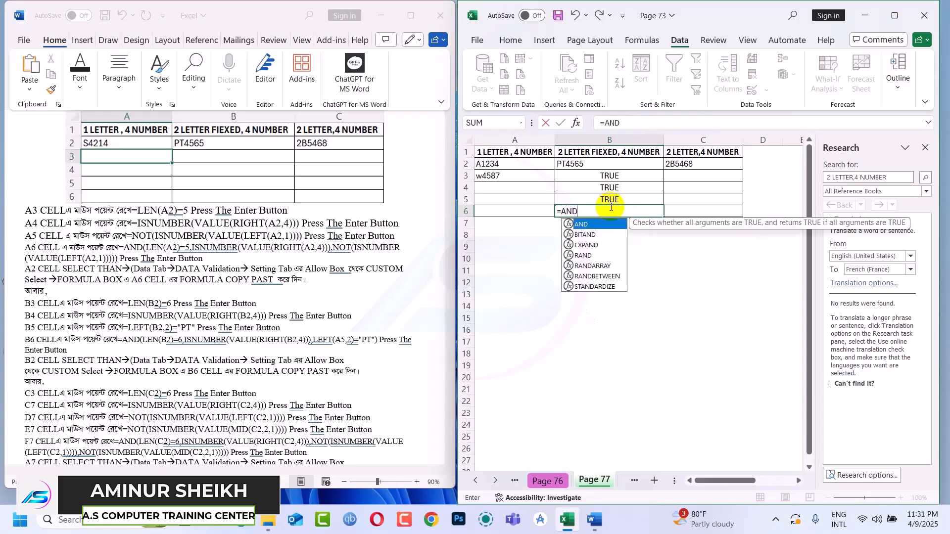
{"action": "type", "text": "("}
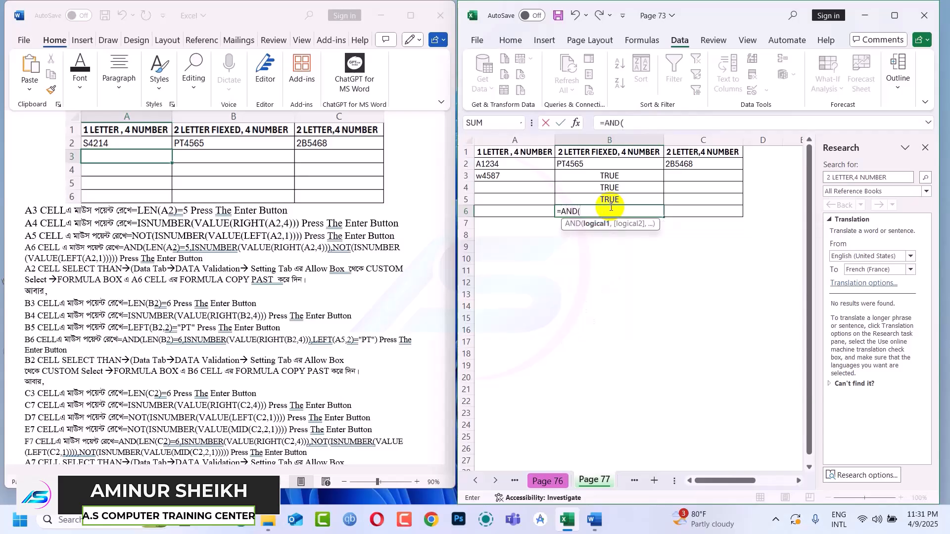
{"action": "left_click", "coordinate": [601, 125]}
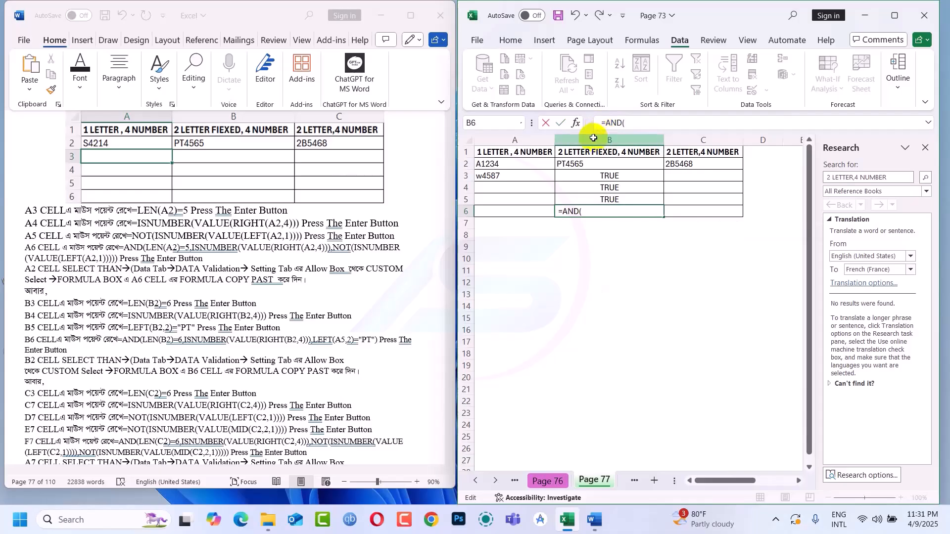
Copy the condition LEN(B2)=6 from cell B3's formula, without its equals sign, into the AND formula text in B6.
{"action": "left_click", "coordinate": [613, 176]}
{"action": "left_click_drag", "start_coordinate": [660, 121], "coordinate": [600, 126]}
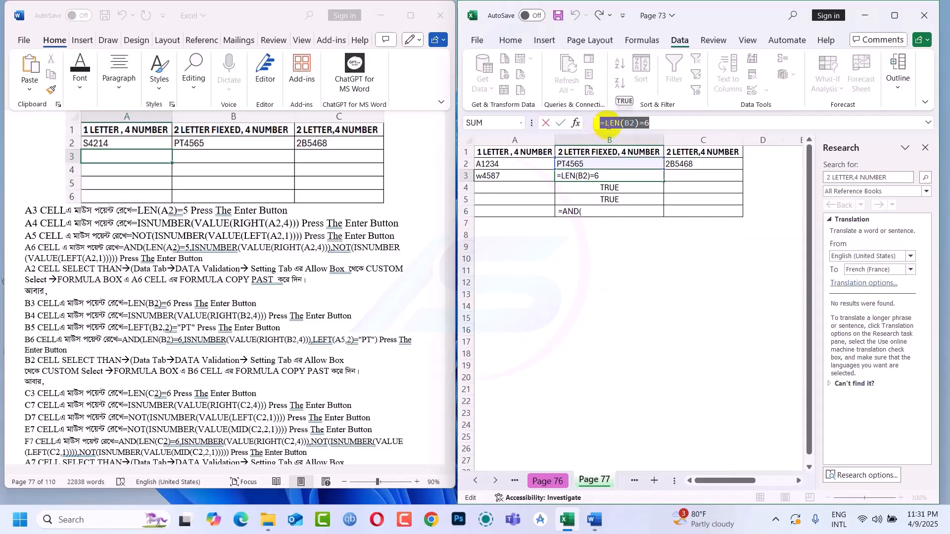
{"action": "left_click", "coordinate": [604, 125]}
{"action": "left_click_drag", "start_coordinate": [604, 125], "coordinate": [676, 128]}
{"action": "key", "text": "ctrl+c"}
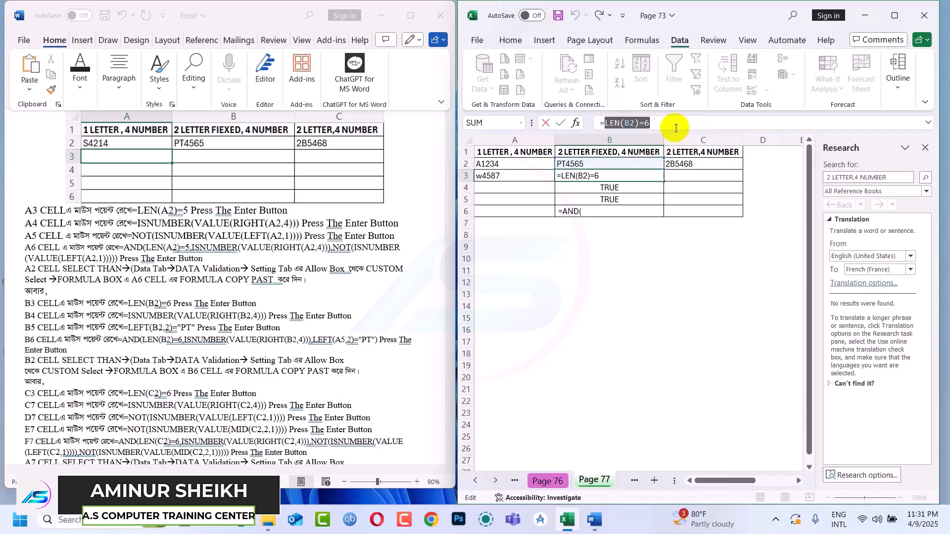
{"action": "key", "text": "Escape"}
{"action": "double_click", "coordinate": [587, 211]}
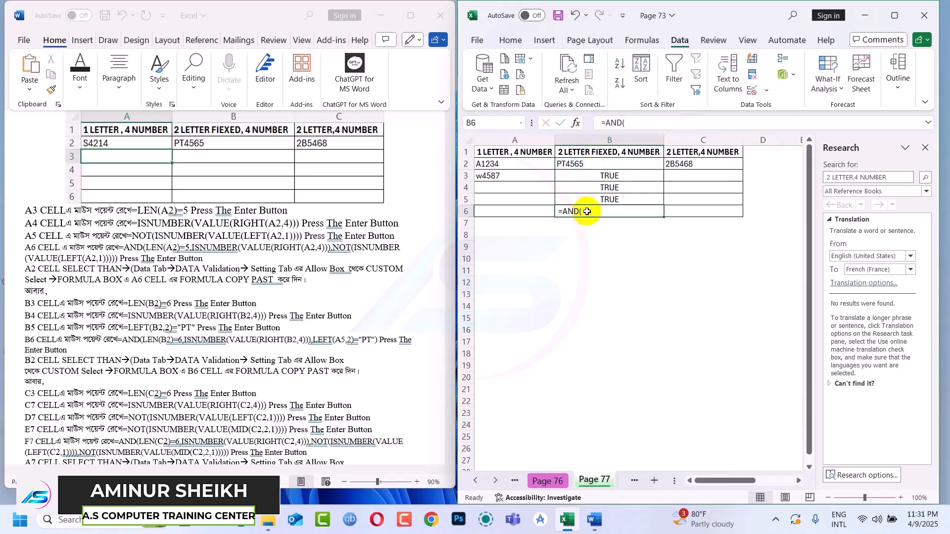
{"action": "key", "text": "ctrl+v"}
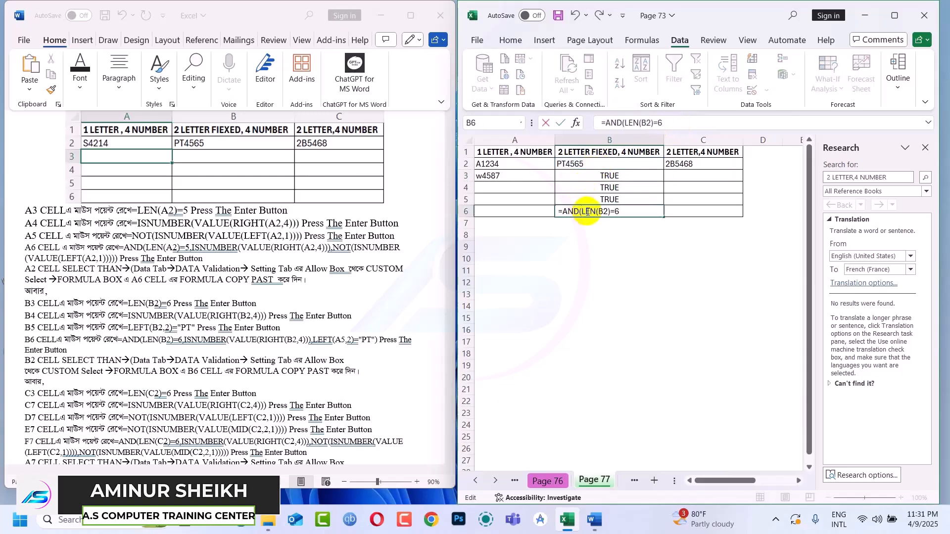
Append a comma, the condition ISNUMBER(VALUE(RIGHT(B2,4))) copied from cell B4, and another comma to the AND formula text in B6.
{"action": "left_click", "coordinate": [615, 189]}
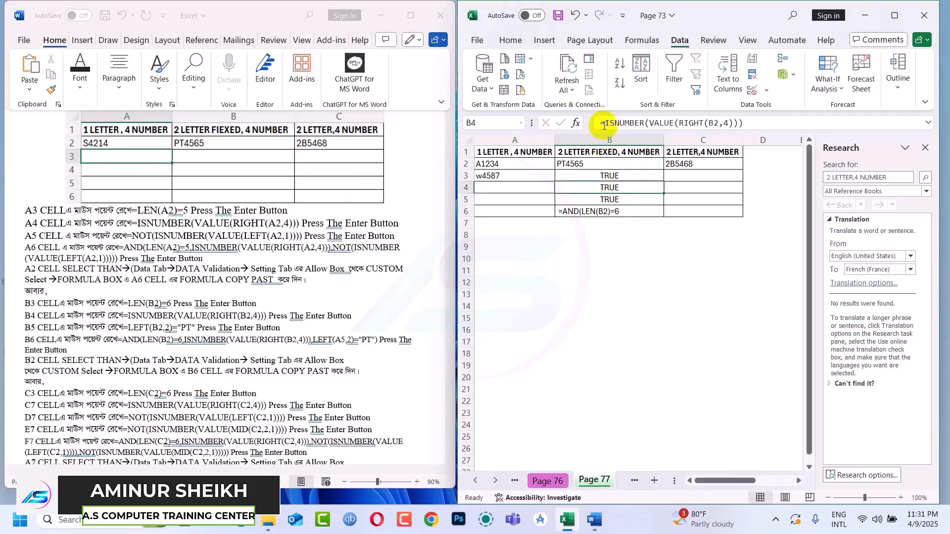
{"action": "left_click_drag", "start_coordinate": [605, 123], "coordinate": [754, 139]}
{"action": "key", "text": "ctrl+c"}
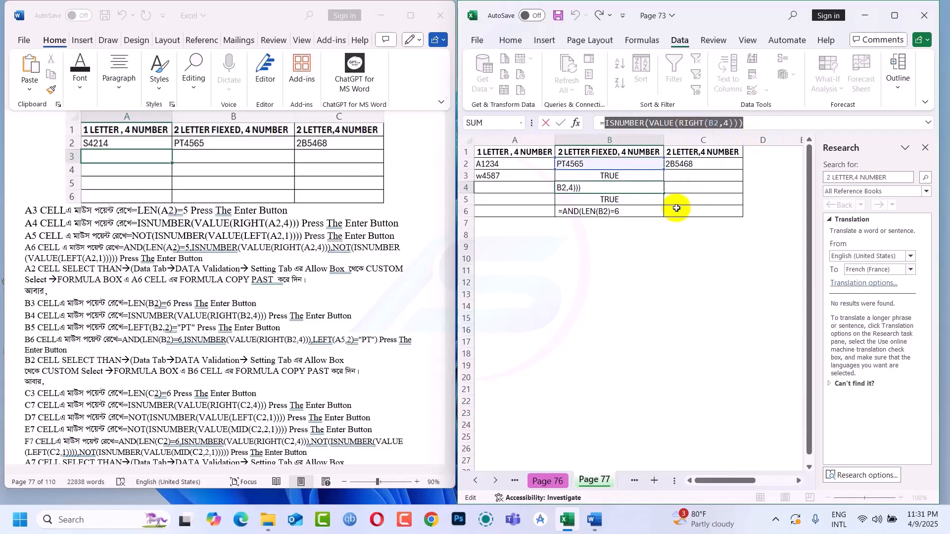
{"action": "left_click", "coordinate": [596, 214]}
{"action": "key", "text": "Escape"}
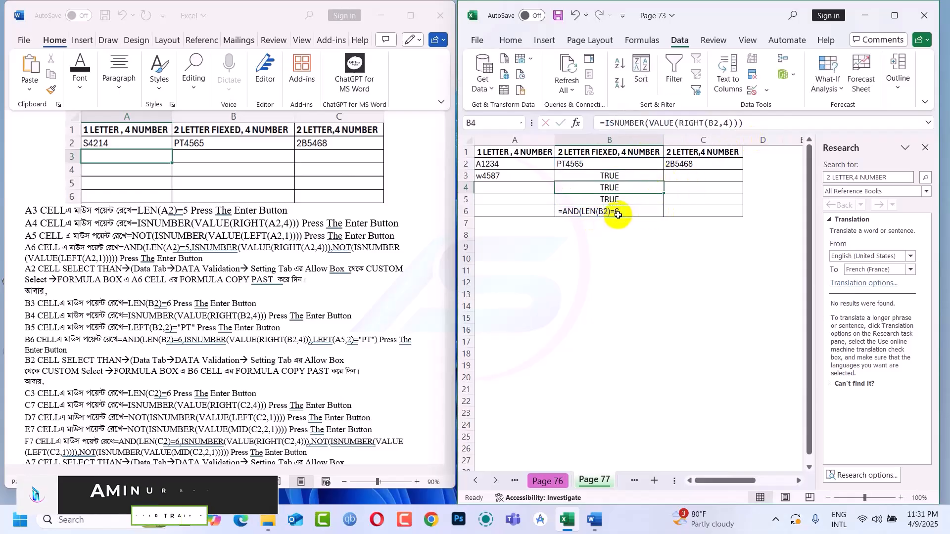
{"action": "left_click", "coordinate": [622, 214]}
{"action": "double_click", "coordinate": [622, 214]}
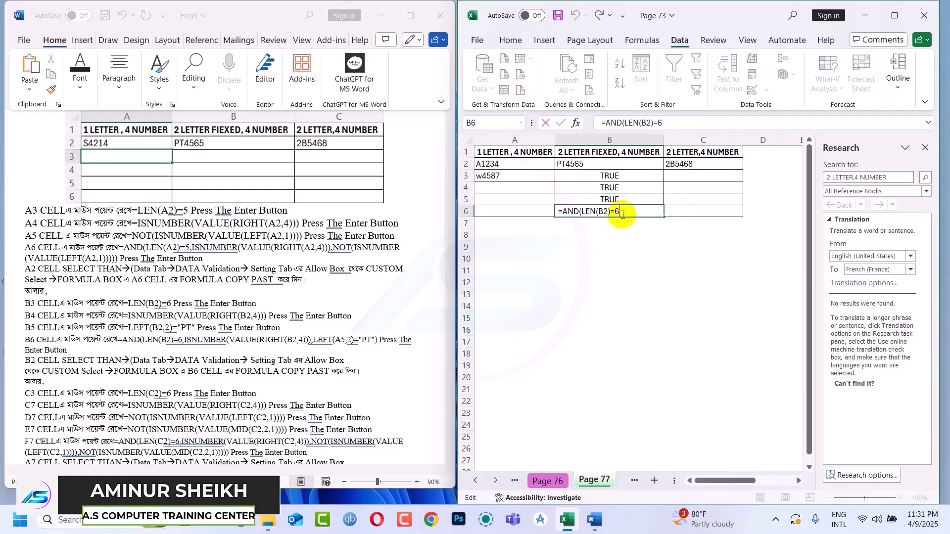
{"action": "type", "text": ","}
{"action": "key", "text": "ctrl+v"}
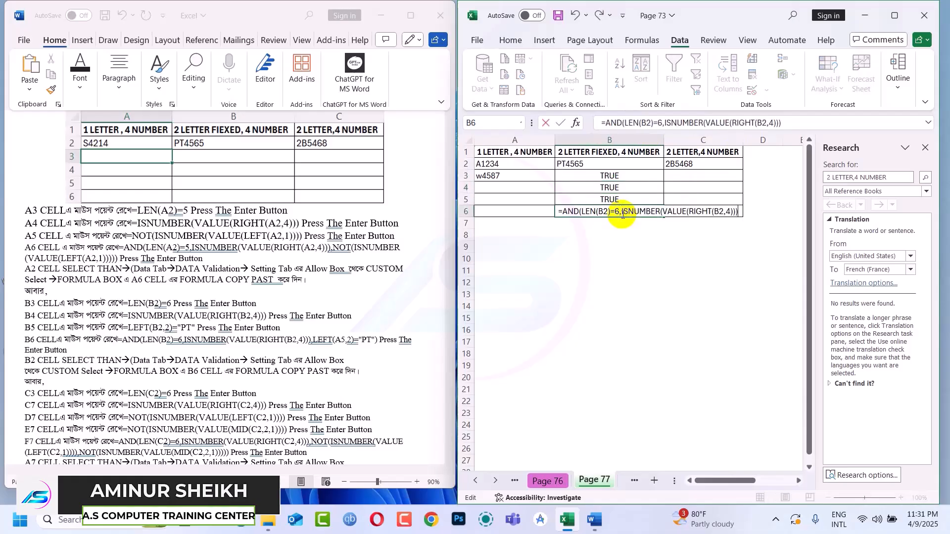
{"action": "type", "text": ","}
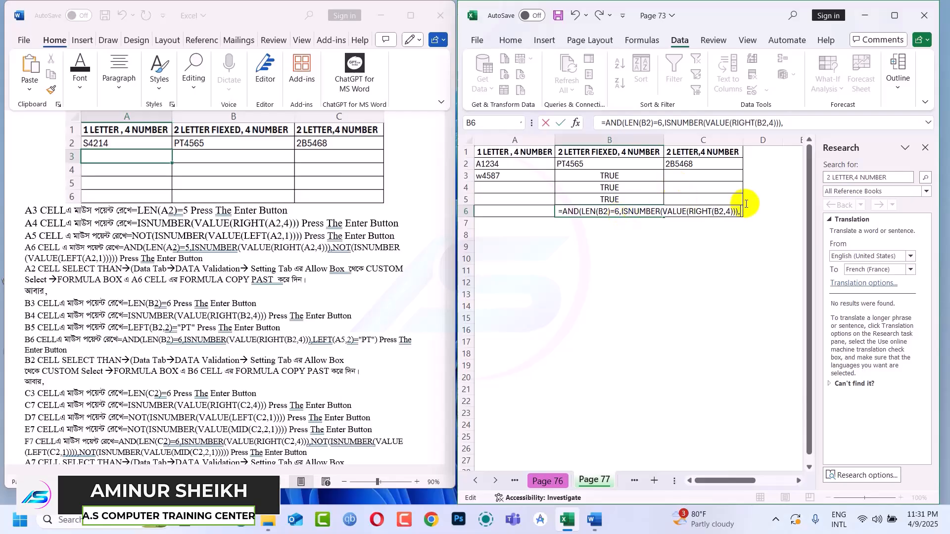
Append the condition LEFT(B2,2)="PT" from cell B5's formula, without its equals sign, to the AND formula text in B6.
{"action": "left_click", "coordinate": [616, 200]}
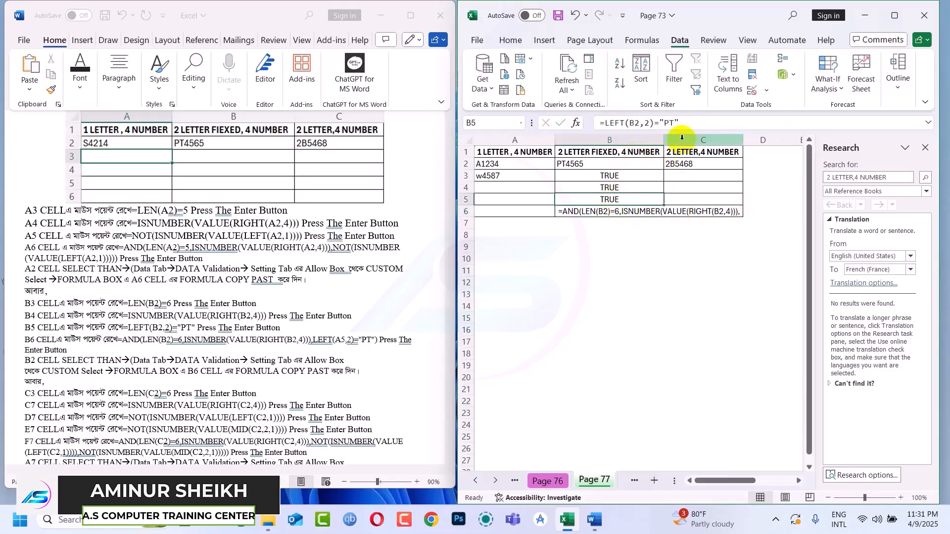
{"action": "left_click_drag", "start_coordinate": [691, 124], "coordinate": [606, 123]}
{"action": "key", "text": "ctrl+c"}
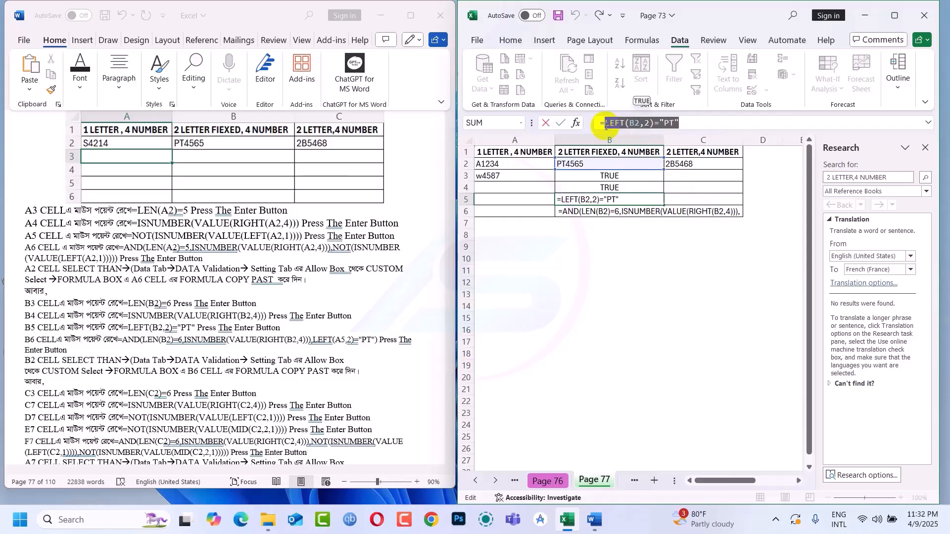
{"action": "key", "text": "ctrl+Return"}
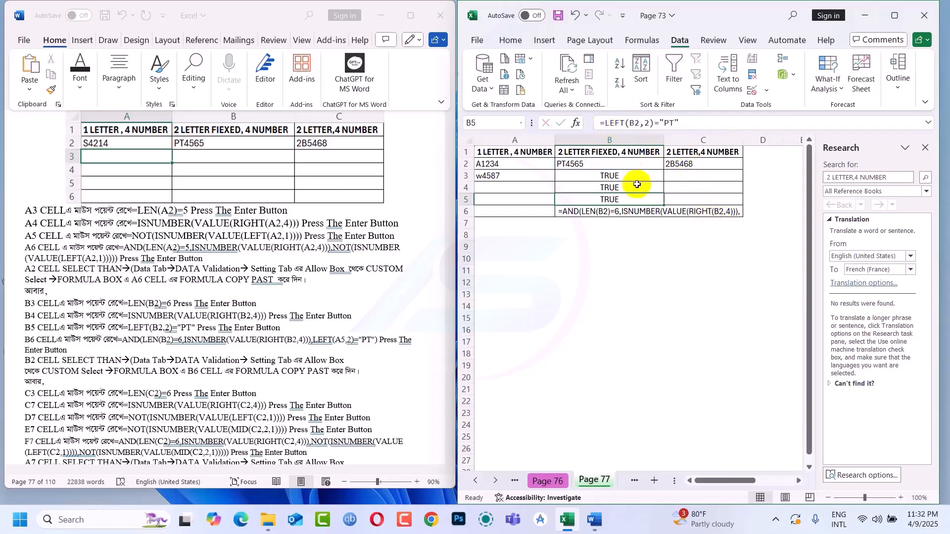
{"action": "left_click", "coordinate": [613, 214]}
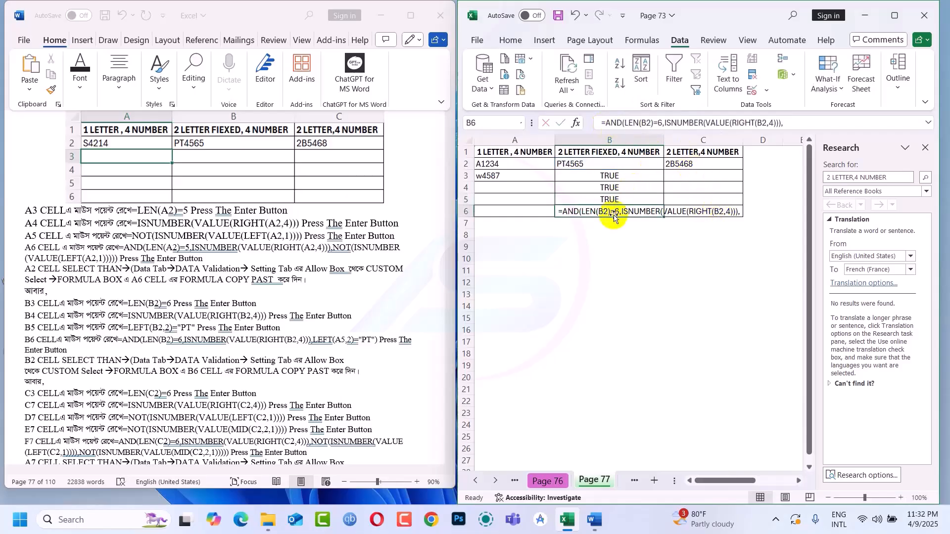
{"action": "left_click", "coordinate": [788, 124]}
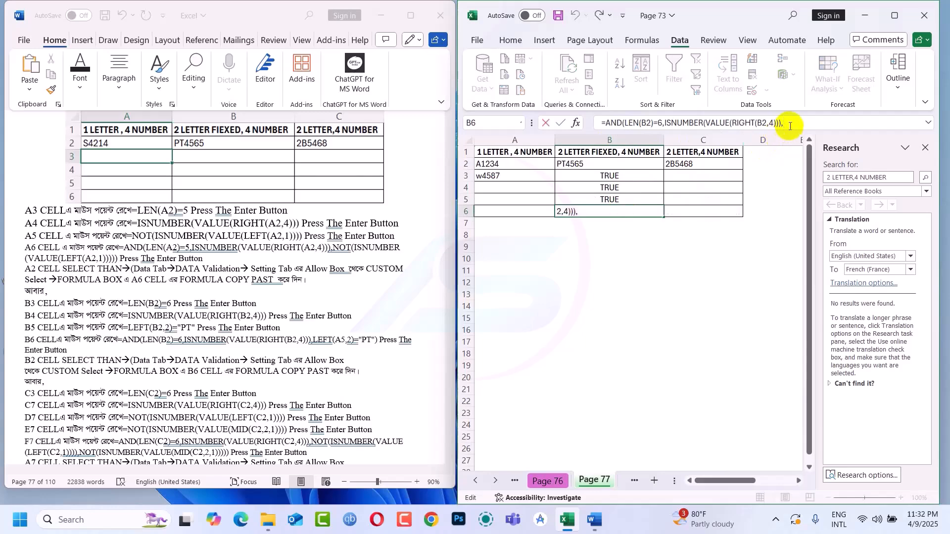
{"action": "key", "text": "ctrl+v"}
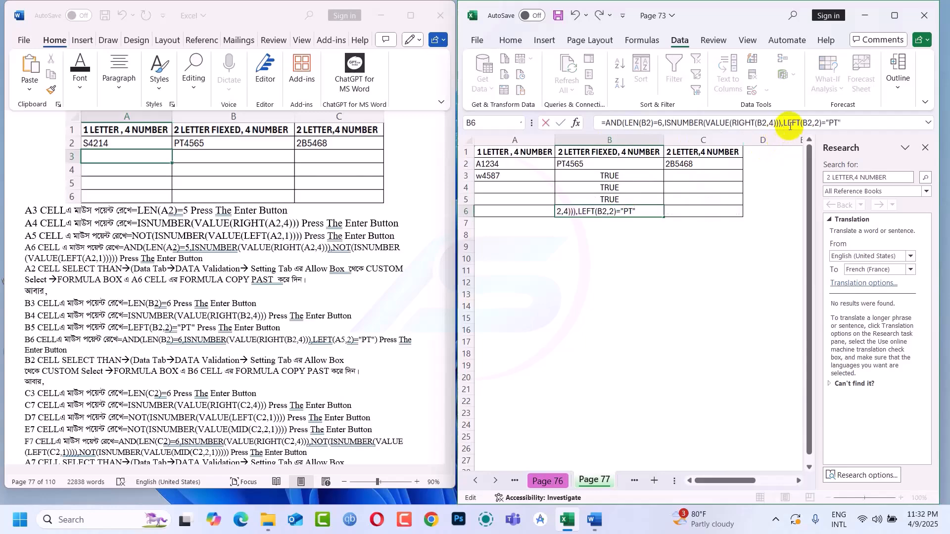
{"action": "key", "text": "Return"}
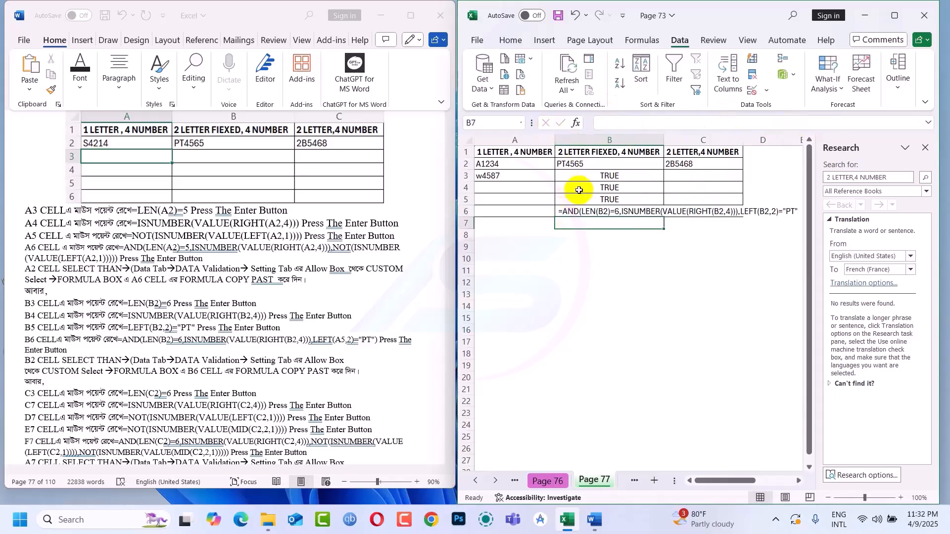
Remove the leading space before =AND in cell B6 and enter it as a working formula with its closing parenthesis.
{"action": "left_click", "coordinate": [567, 212]}
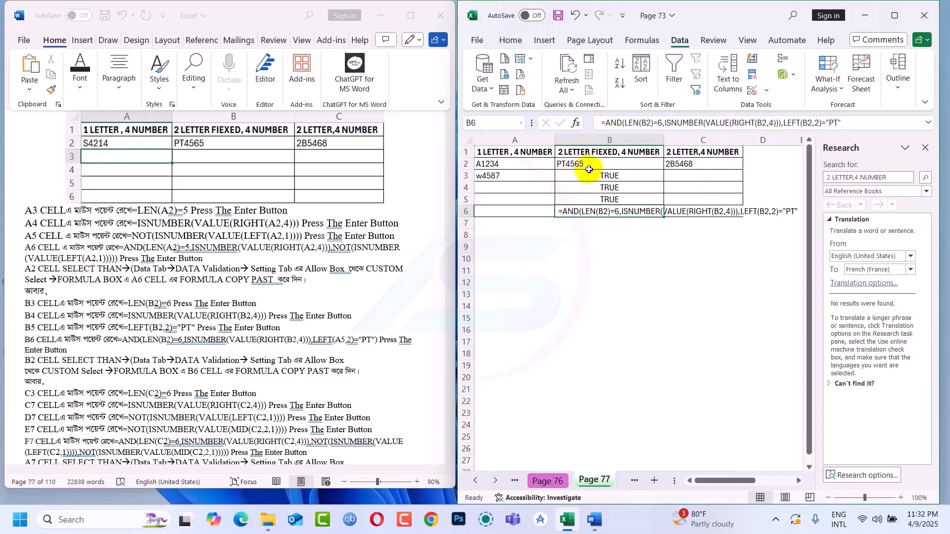
{"action": "left_click", "coordinate": [603, 125]}
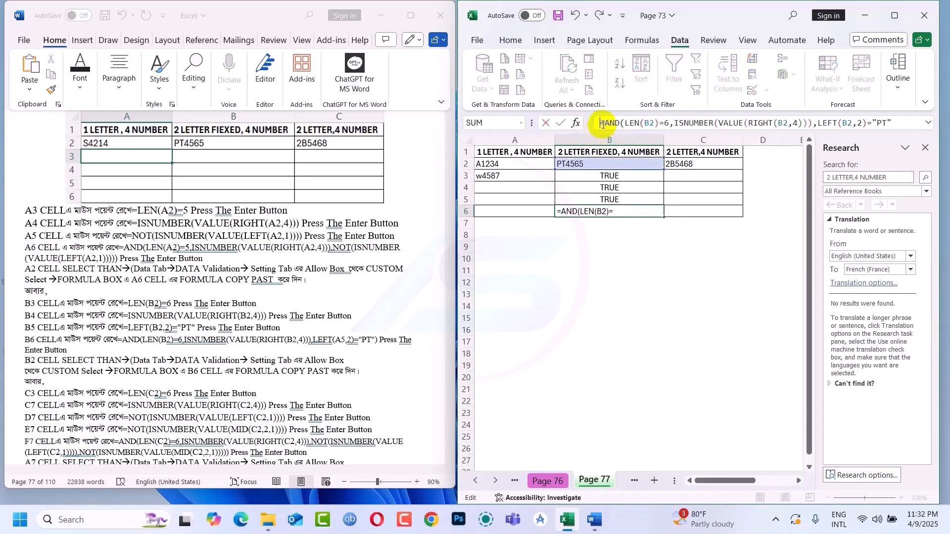
{"action": "key", "text": "Return"}
{"action": "key", "text": "Return"}
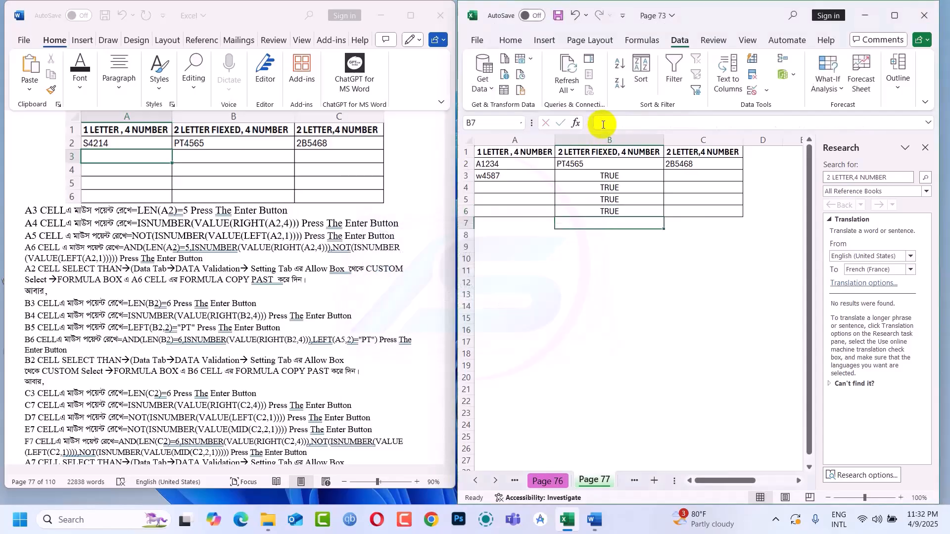
Copy the complete AND formula text from cell B6, then clear the contents of B2:B7.
{"action": "left_click", "coordinate": [613, 208]}
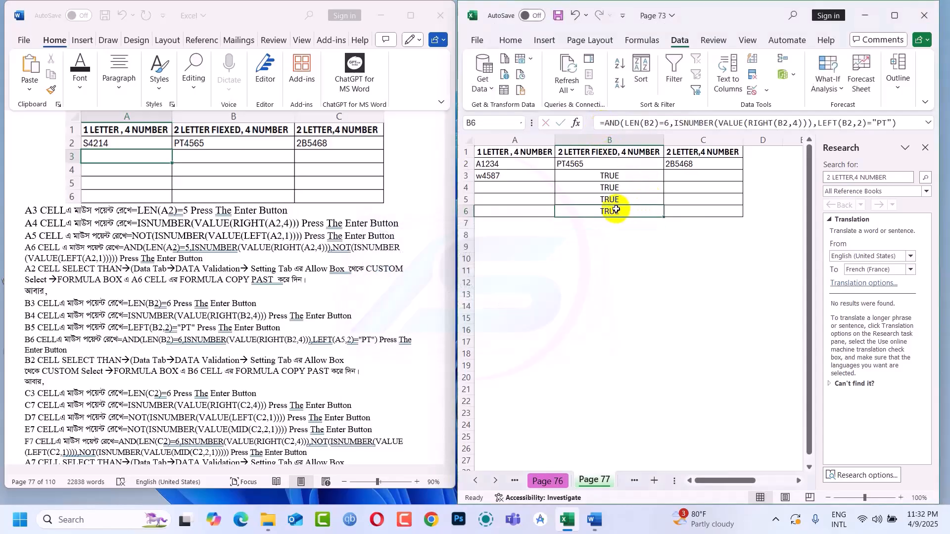
{"action": "left_click", "coordinate": [711, 120]}
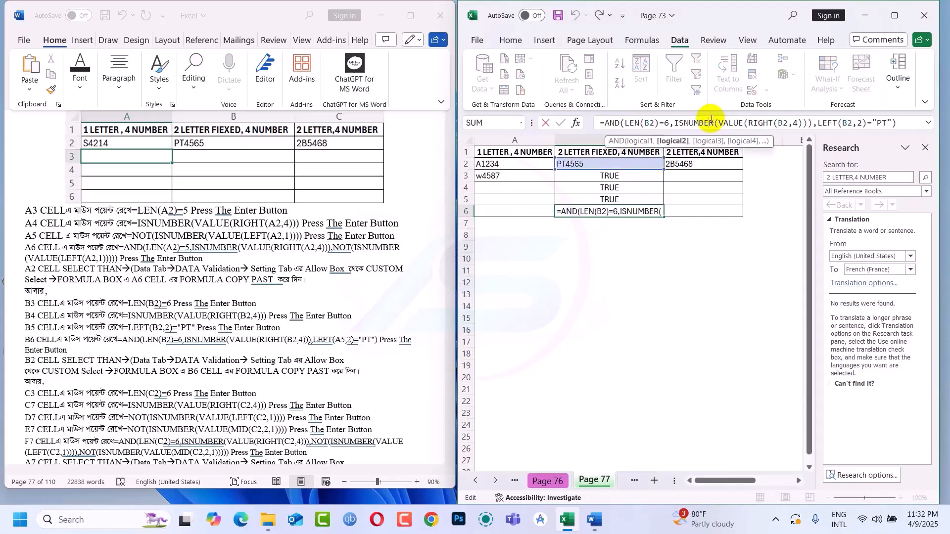
{"action": "key", "text": "ctrl+a"}
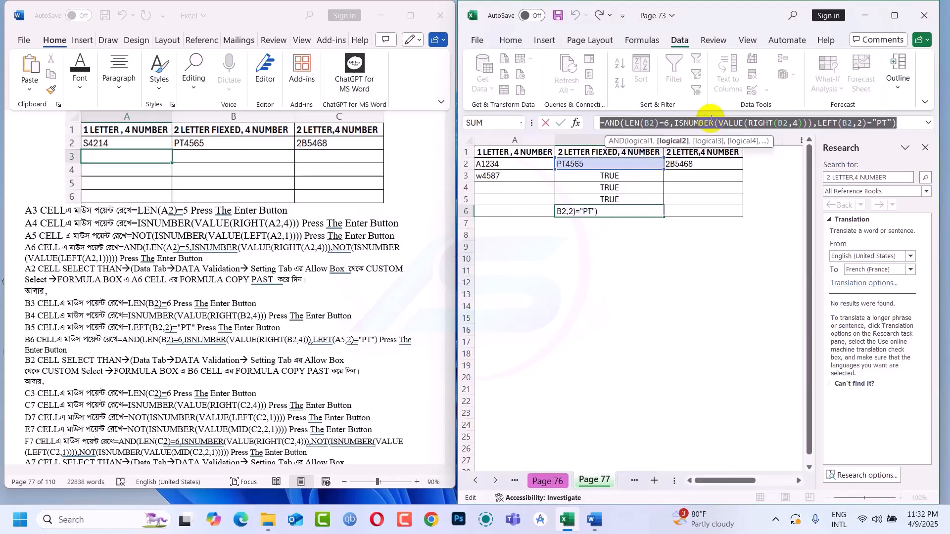
{"action": "key", "text": "Escape"}
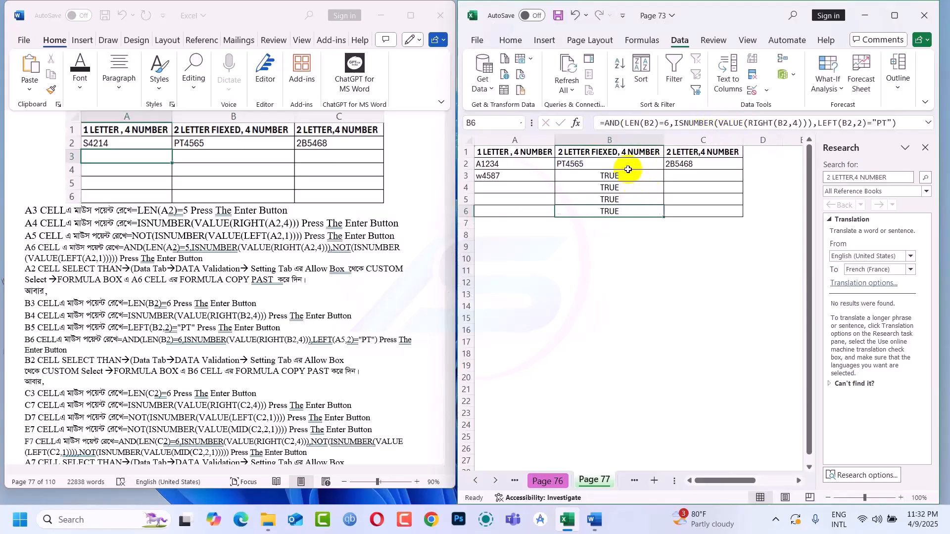
{"action": "left_click_drag", "start_coordinate": [624, 163], "coordinate": [613, 224]}
{"action": "key", "text": "Delete"}
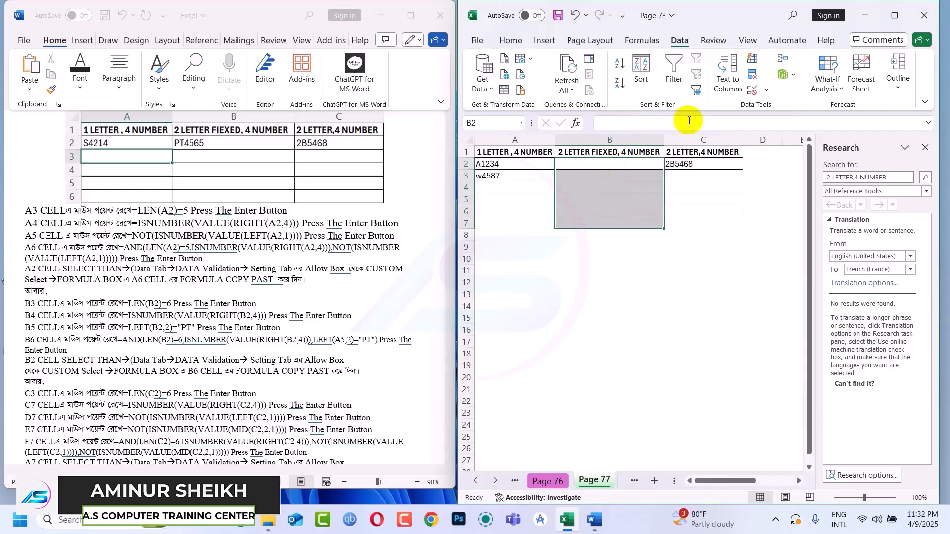
Set the data validation of B2:B7 to Custom with the copied formula =AND(LEN(B2)=6,ISNUMBER(VALUE(RIGHT(B2,4))),LEFT(B2,2)="PT").
{"action": "key", "text": "alt+a"}
{"action": "key", "text": "v"}
{"action": "key", "text": "v"}
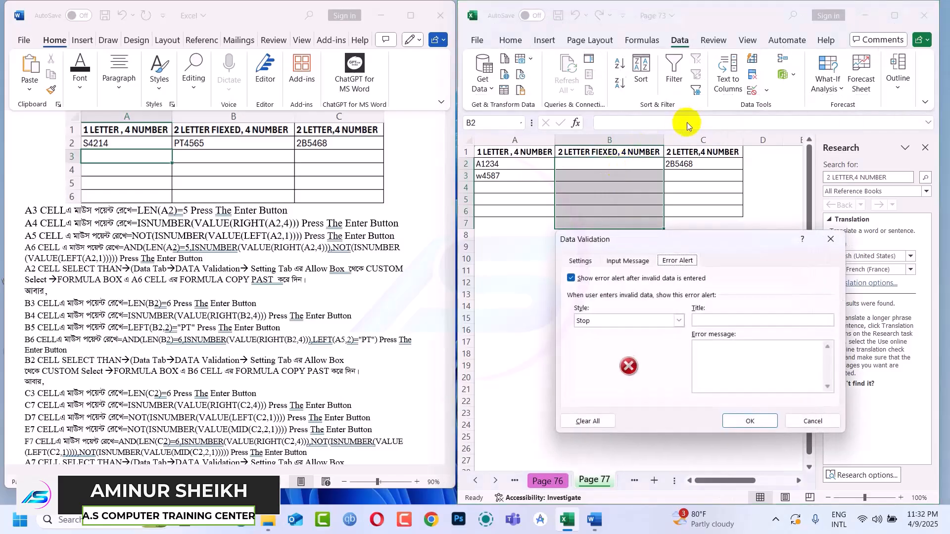
{"action": "left_click", "coordinate": [580, 261]}
{"action": "left_click", "coordinate": [610, 302]}
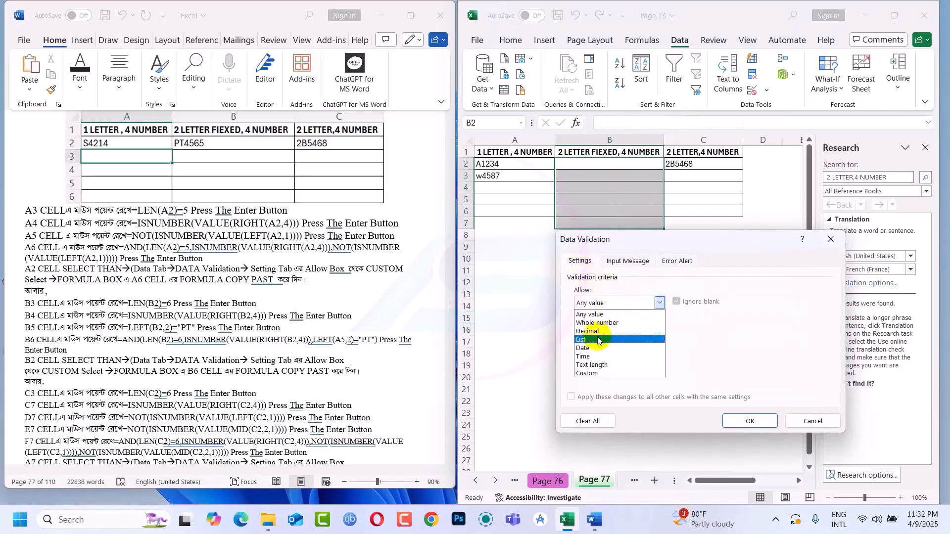
{"action": "left_click", "coordinate": [587, 373]}
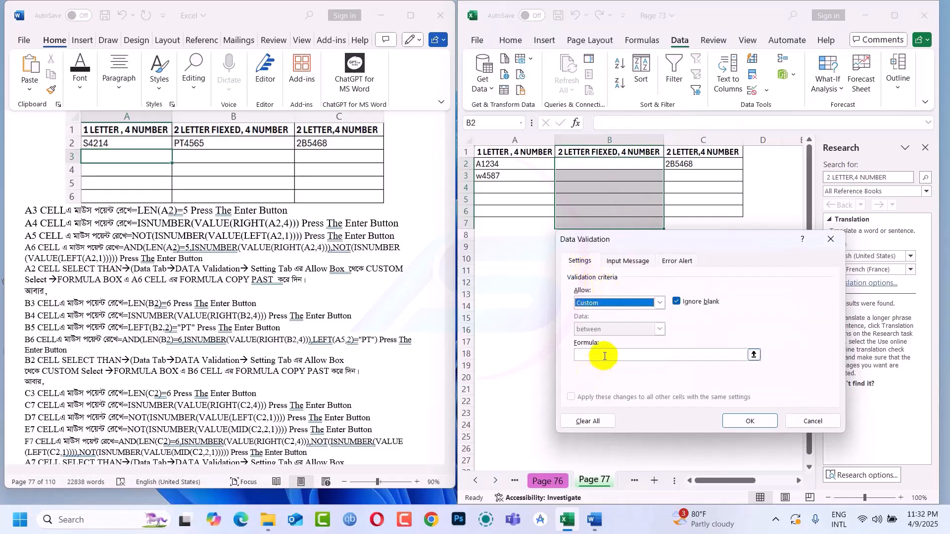
{"action": "left_click", "coordinate": [604, 355]}
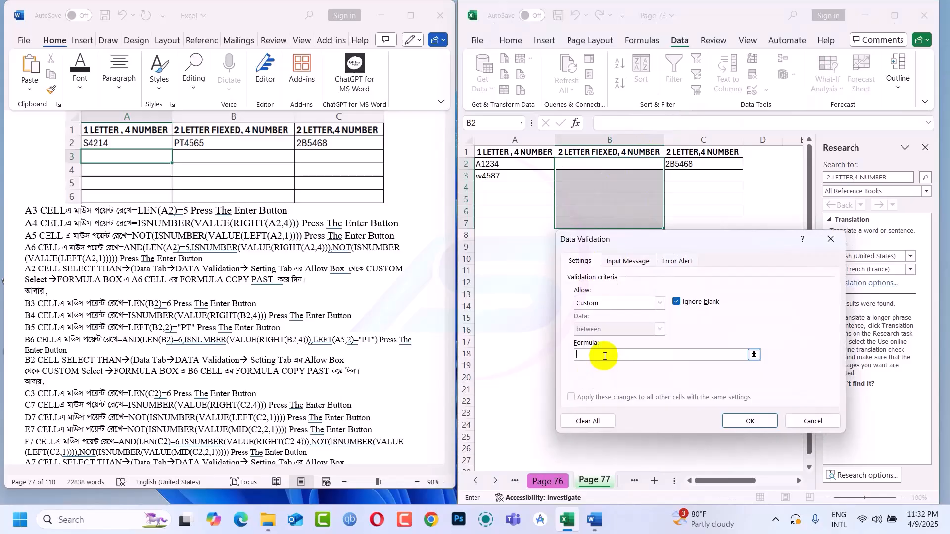
{"action": "key", "text": "ctrl+v"}
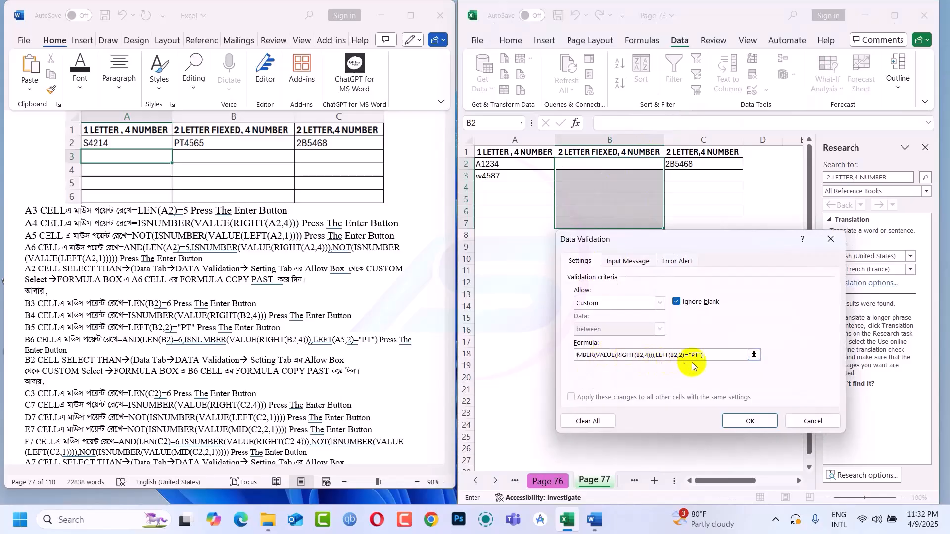
Give the validation the input message "tYPE CODE".
{"action": "left_click", "coordinate": [638, 264]}
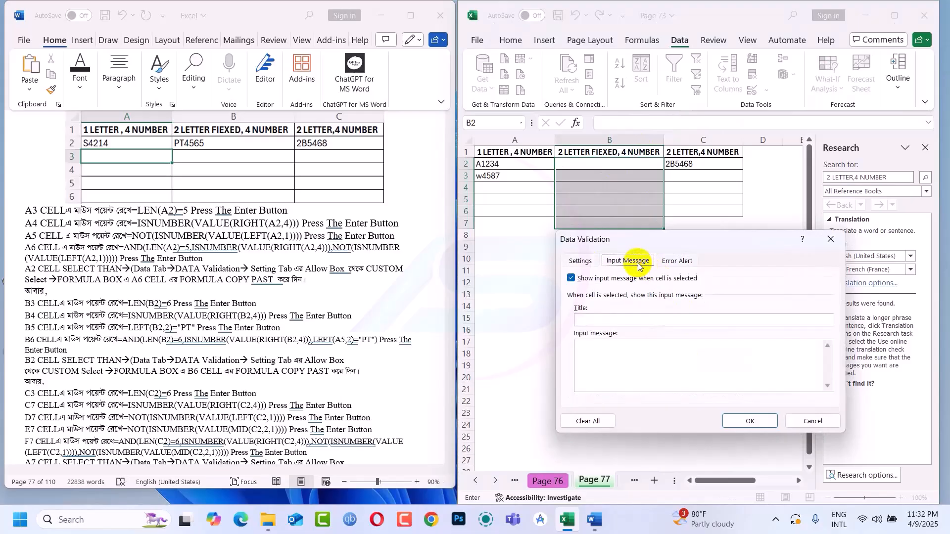
{"action": "left_click", "coordinate": [605, 349]}
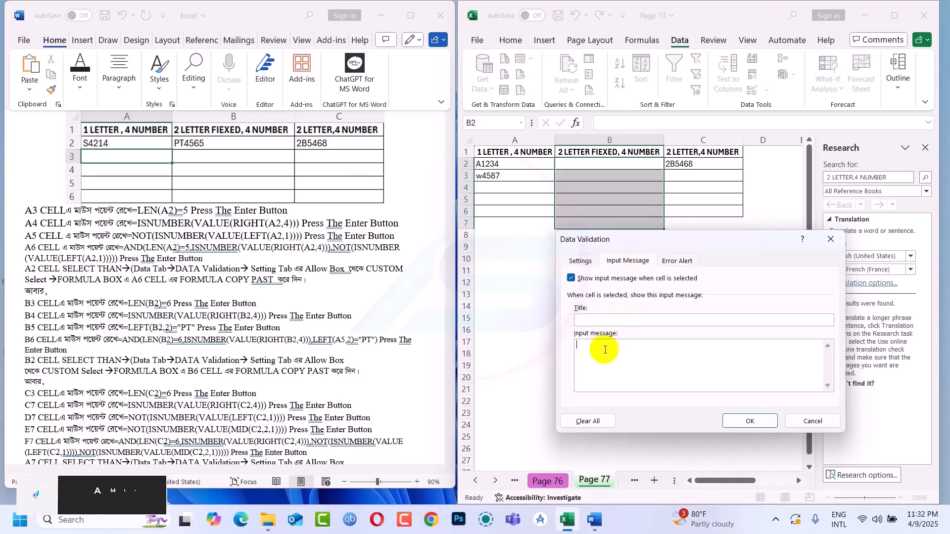
{"action": "type", "text": "tYPE"}
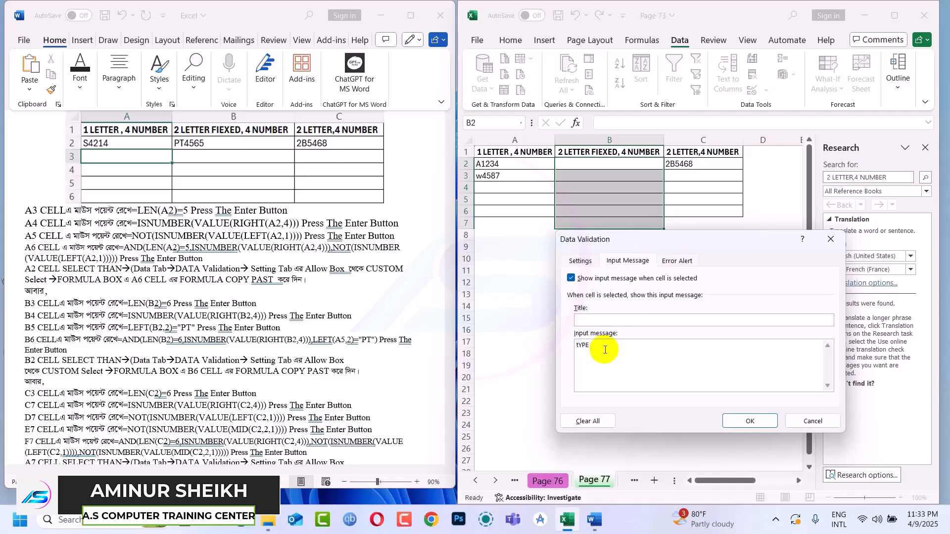
{"action": "key", "text": "BackSpace"}
{"action": "type", "text": "CODE"}
Set the Stop alert's error message to 2 LETTER LEFT "PT" AND 4 DIGITE RIGHT and apply the validation.
{"action": "left_click", "coordinate": [676, 261]}
{"action": "left_click", "coordinate": [716, 361]}
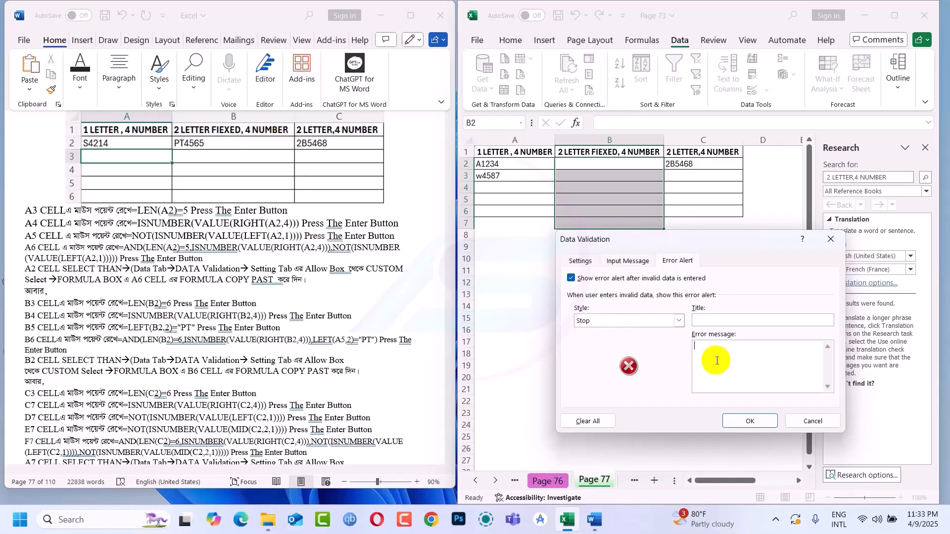
{"action": "type", "text": "2"}
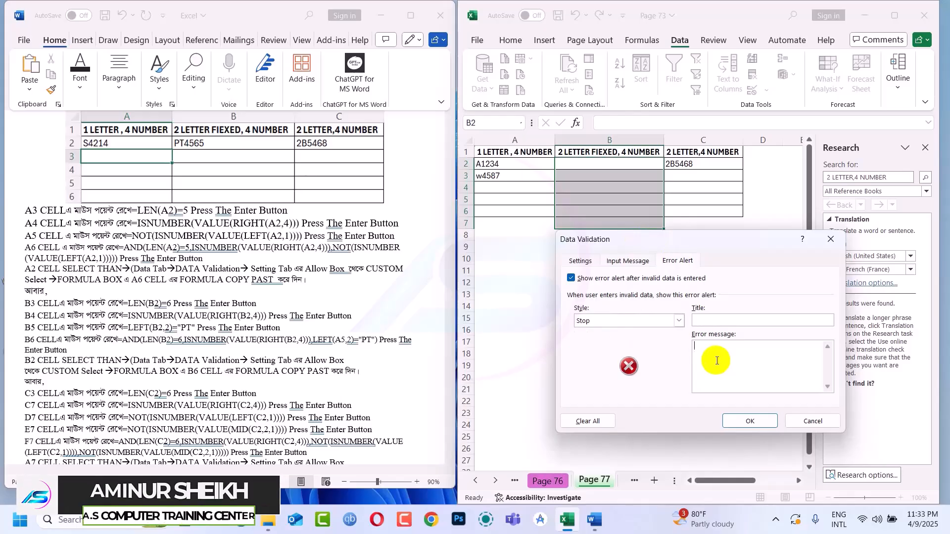
{"action": "type", "text": " LE"}
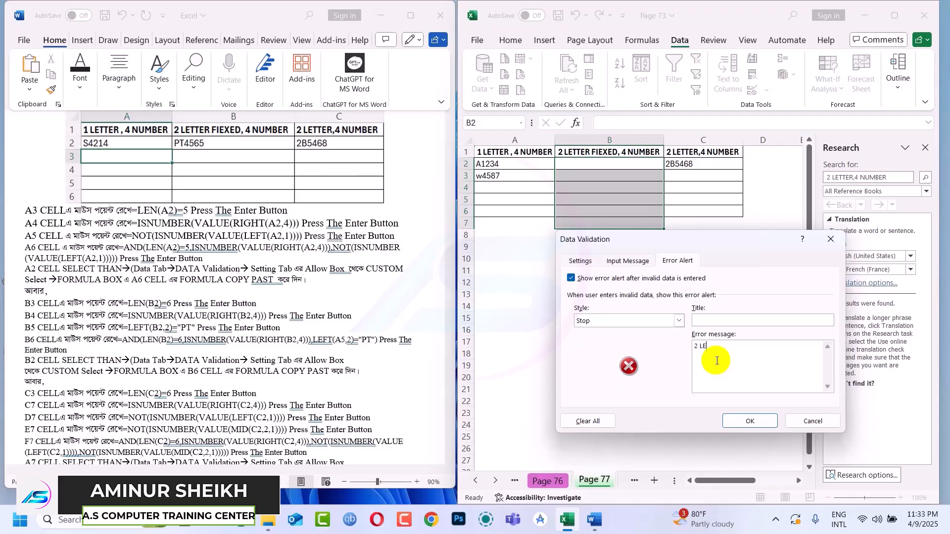
{"action": "type", "text": "TTER LEFT PT\""}
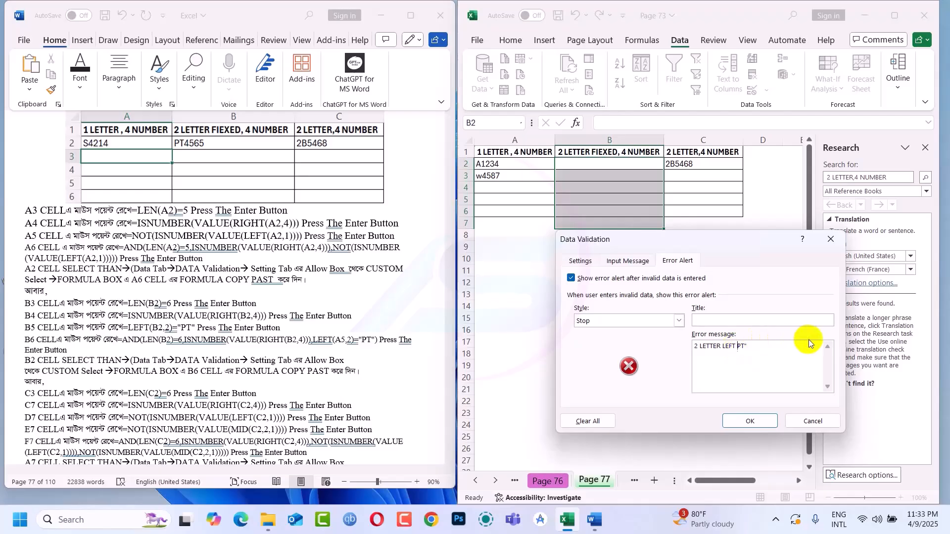
{"action": "type", "text": "\""}
{"action": "left_click", "coordinate": [764, 351]}
{"action": "type", "text": "AND"}
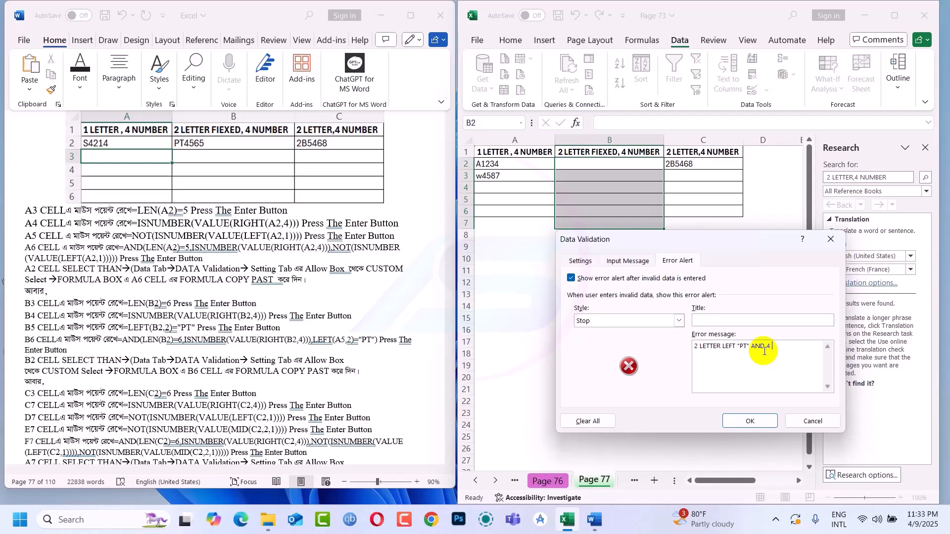
{"action": "type", "text": "4 DIGITE"}
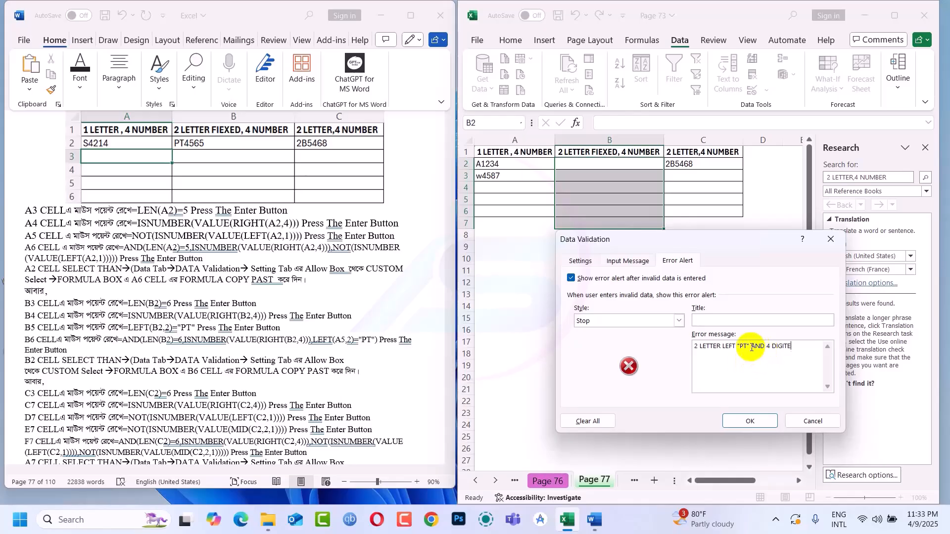
{"action": "type", "text": " RIGHT"}
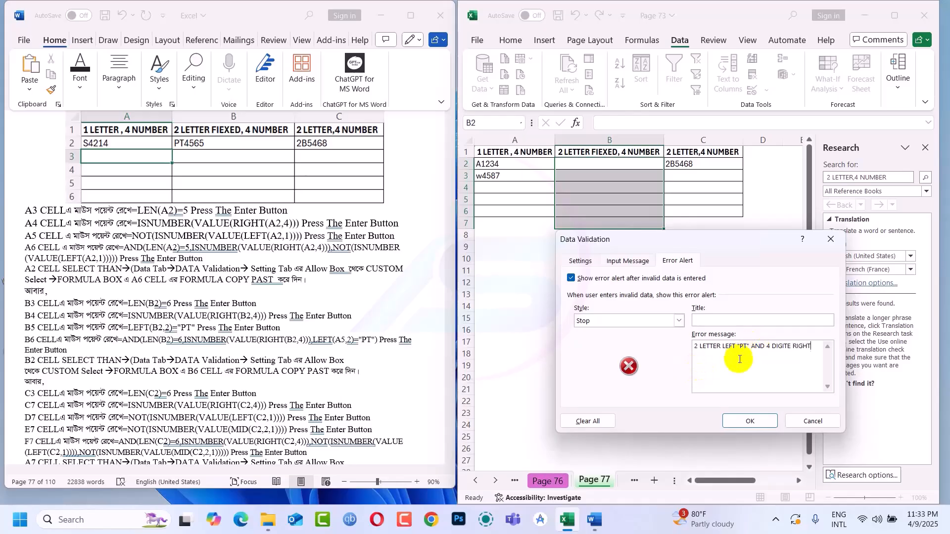
{"action": "left_click", "coordinate": [749, 422]}
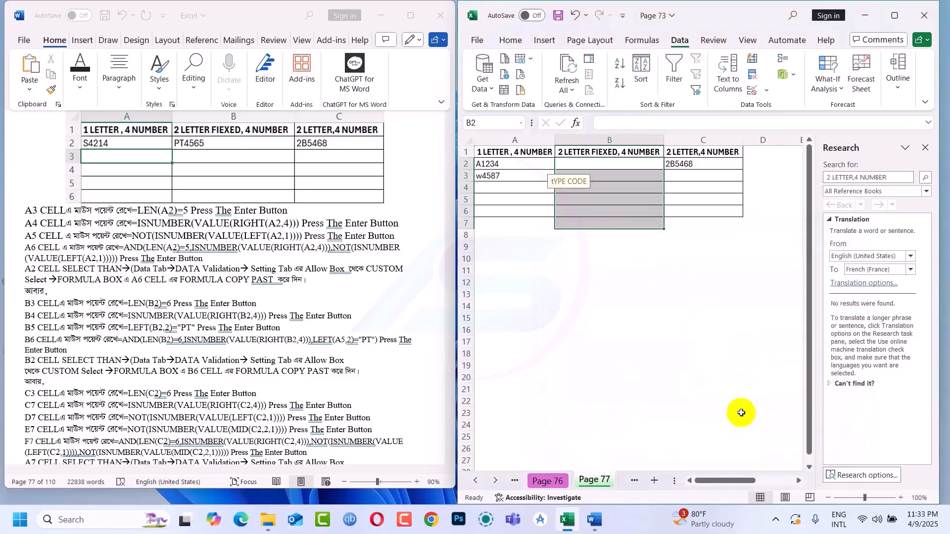
Test the validation by entering the invalid code GT4254 in cell B2.
{"action": "left_click", "coordinate": [628, 164]}
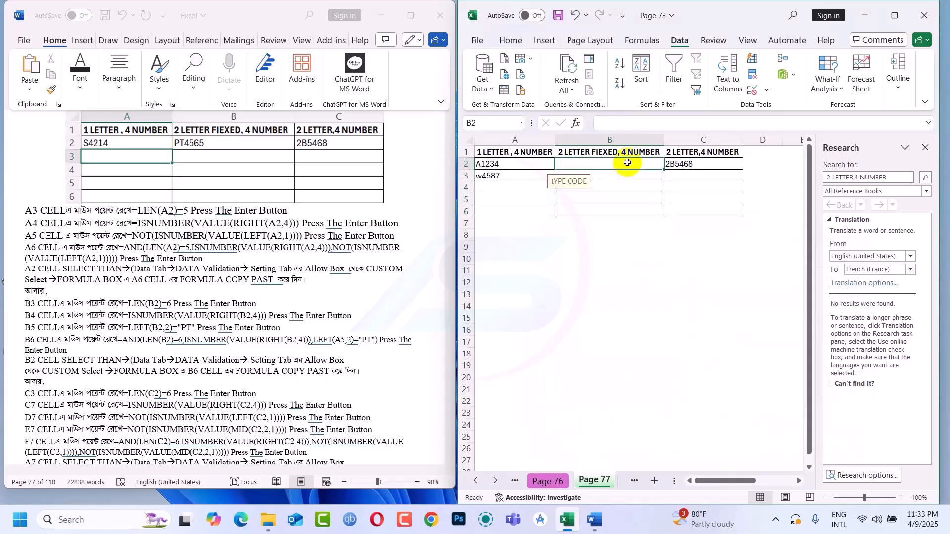
{"action": "type", "text": "GT"}
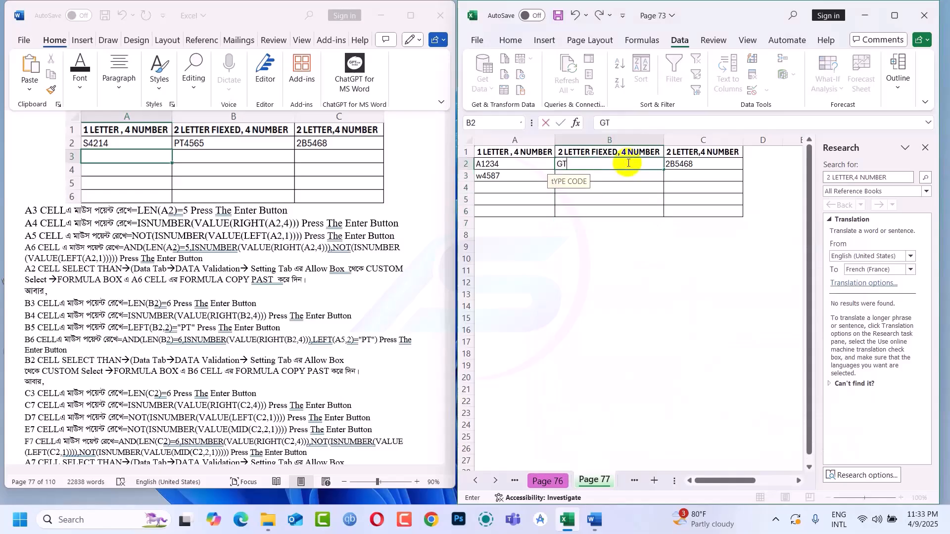
{"action": "type", "text": "4254"}
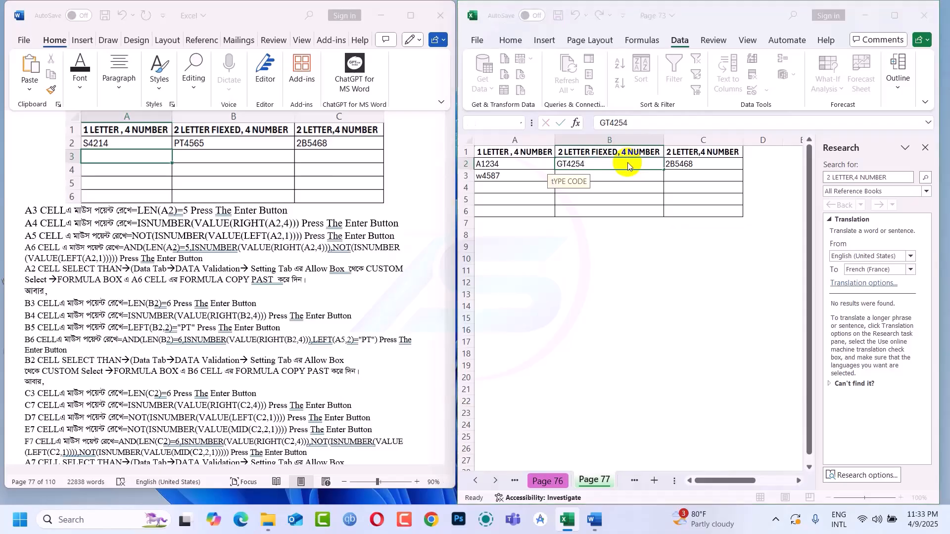
{"action": "key", "text": "Return"}
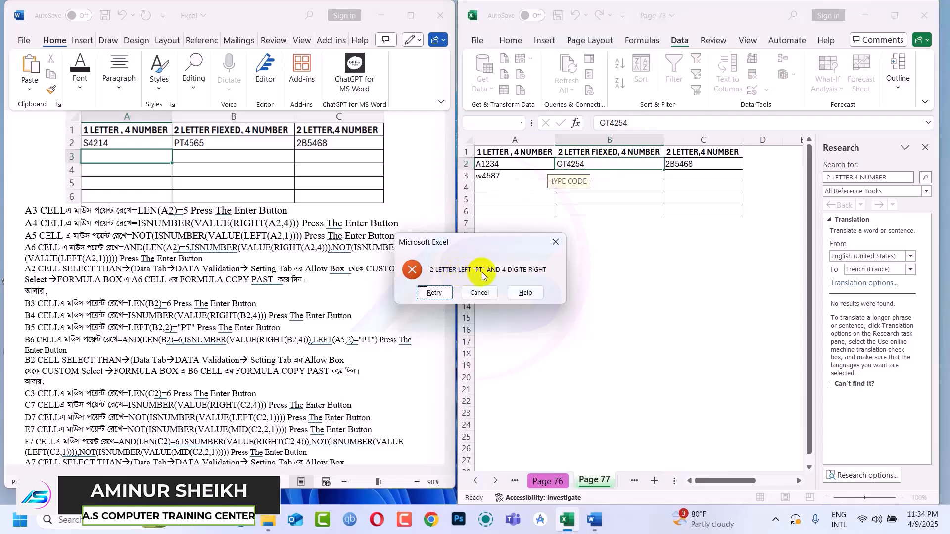
Dismiss the rejected entry and enter the valid code PT4567 in cell B2.
{"action": "left_click", "coordinate": [554, 244]}
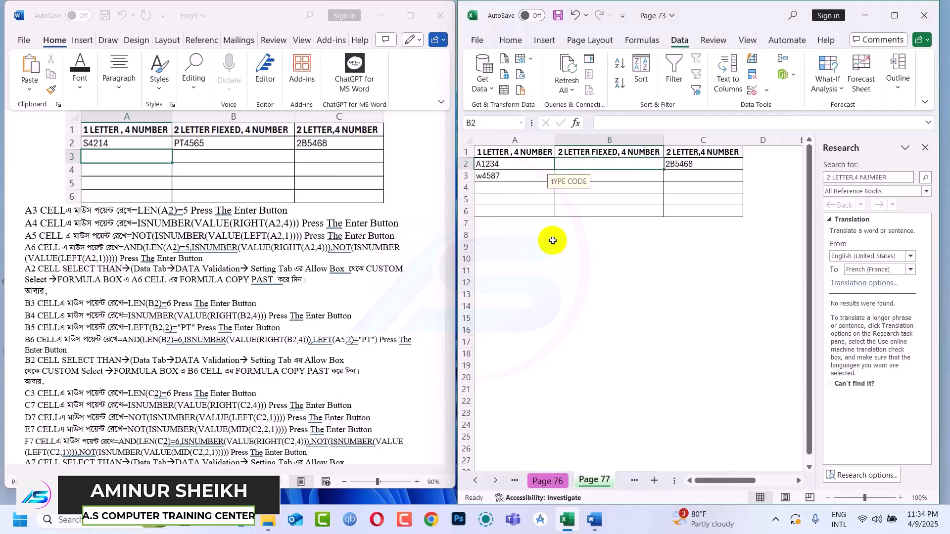
{"action": "type", "text": "PT4567"}
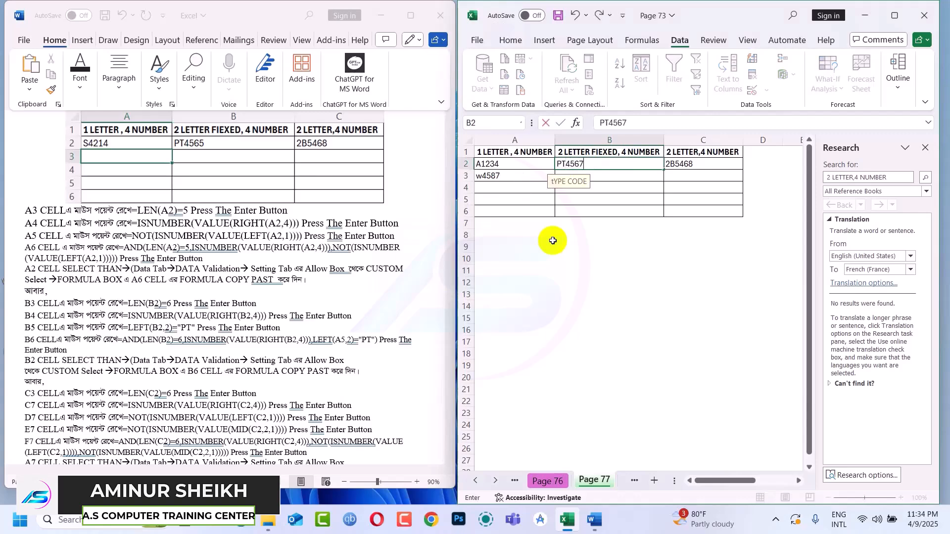
{"action": "key", "text": "Return"}
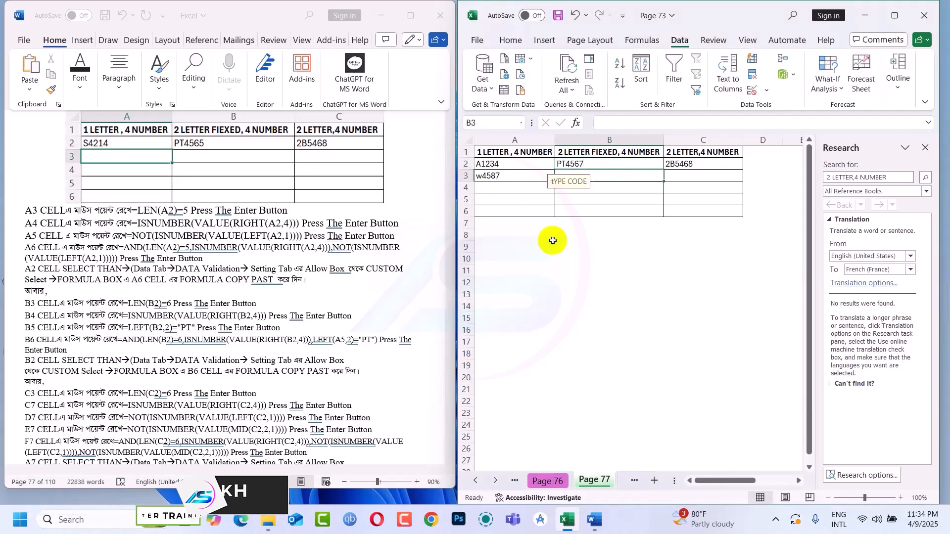
Test the validation in cell B3 with the invalid codes OY145 and PT58741, cancelling the entry at the end.
{"action": "type", "text": "OY"}
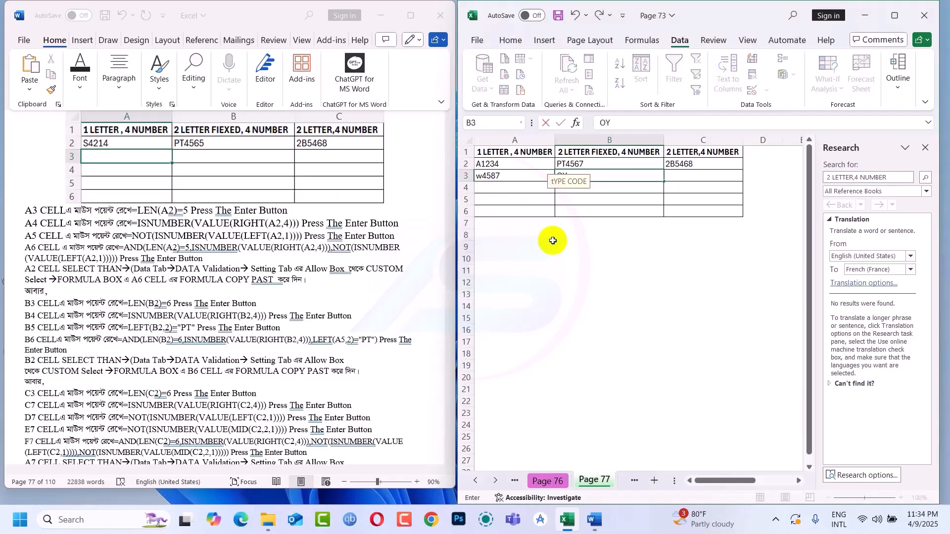
{"action": "type", "text": "145"}
{"action": "key", "text": "Return"}
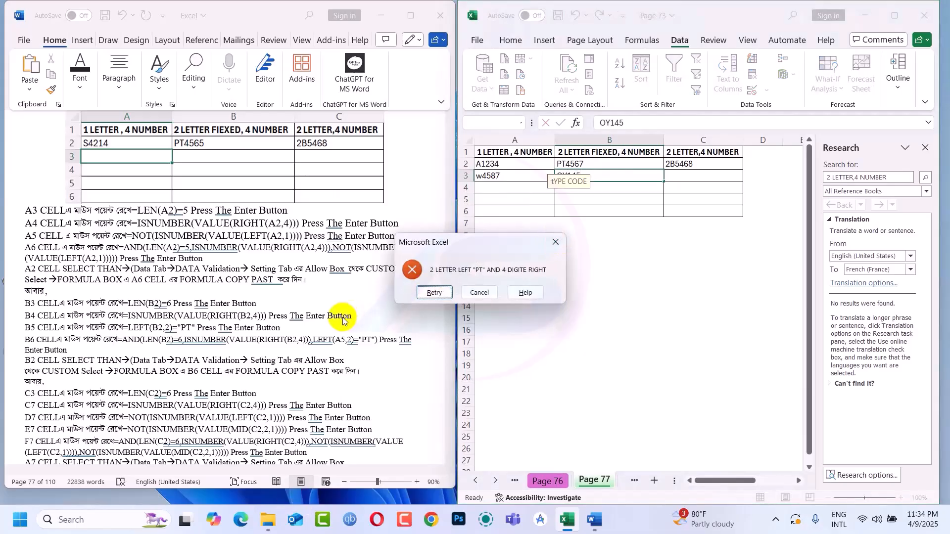
{"action": "left_click", "coordinate": [426, 292]}
{"action": "type", "text": "PT58741"}
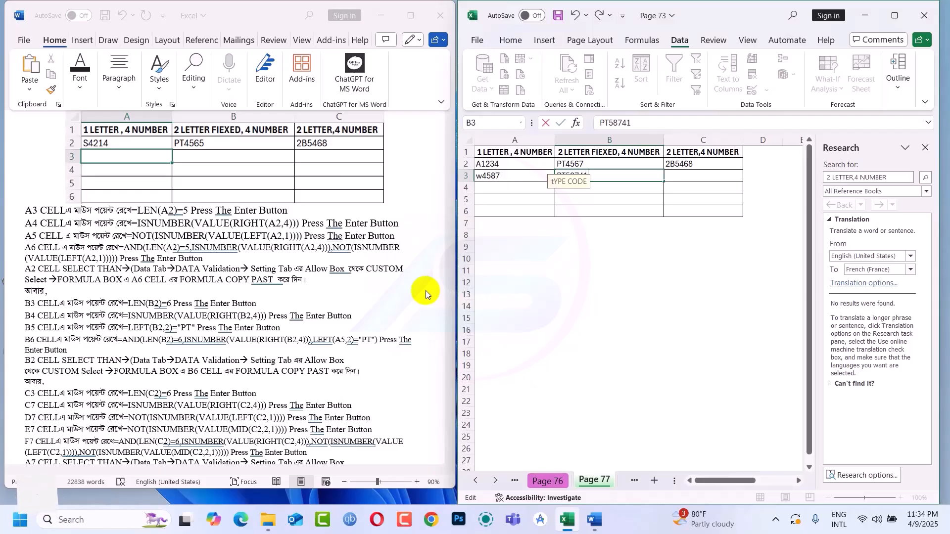
{"action": "key", "text": "Return"}
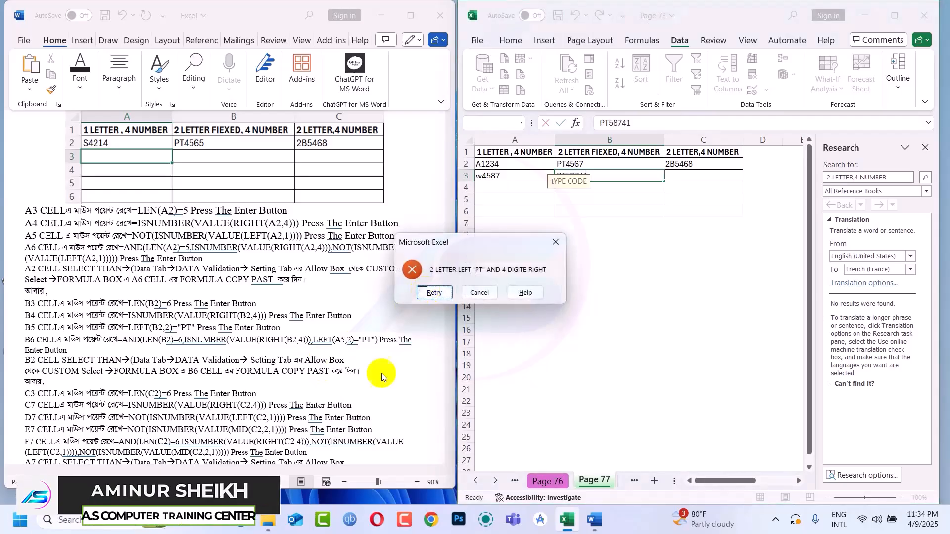
{"action": "left_click", "coordinate": [553, 243]}
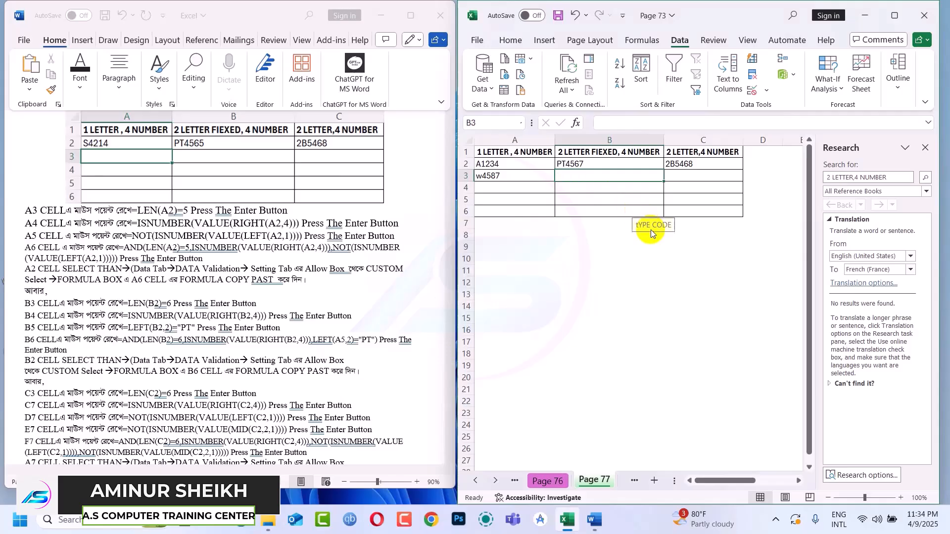
Enter the valid code PT5847 in cell B3 and highlight the tested codes in column B.
{"action": "type", "text": "PT"}
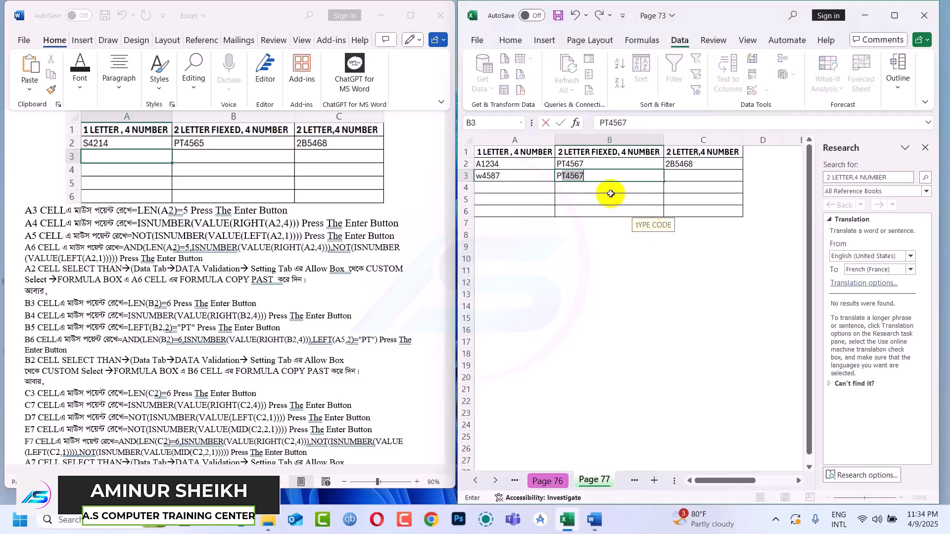
{"action": "type", "text": "5847"}
{"action": "key", "text": "Return"}
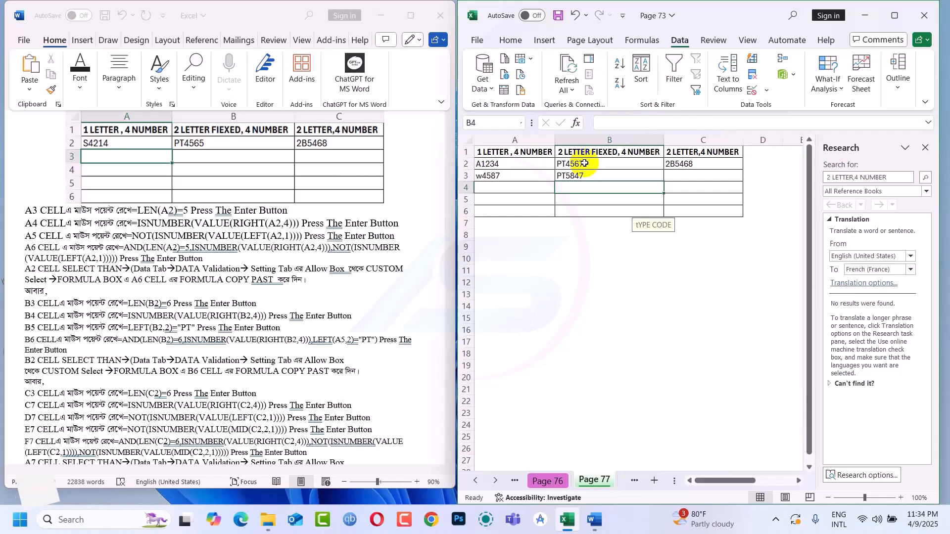
{"action": "left_click_drag", "start_coordinate": [584, 163], "coordinate": [584, 183]}
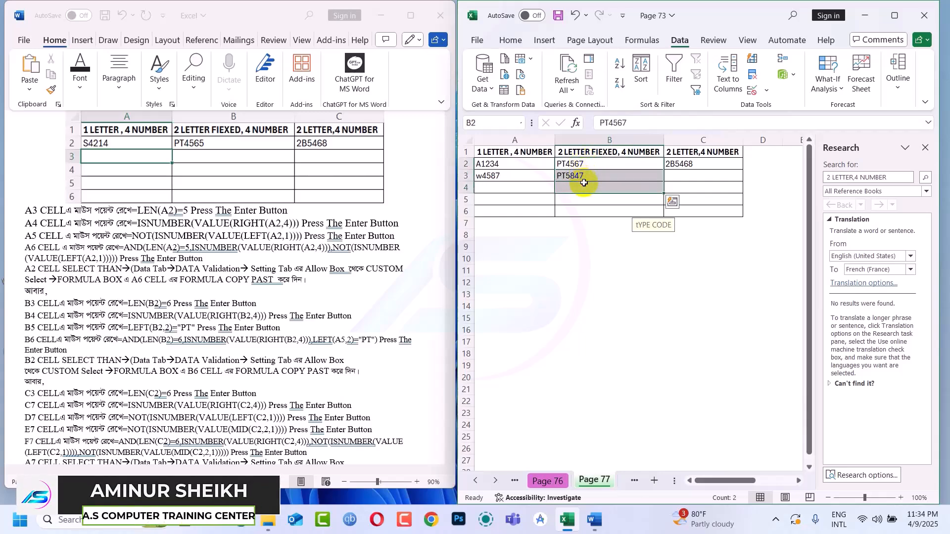
Enter the length check =LEN(C2)=6 in cell C3 for the code in C2.
{"action": "left_click", "coordinate": [700, 161]}
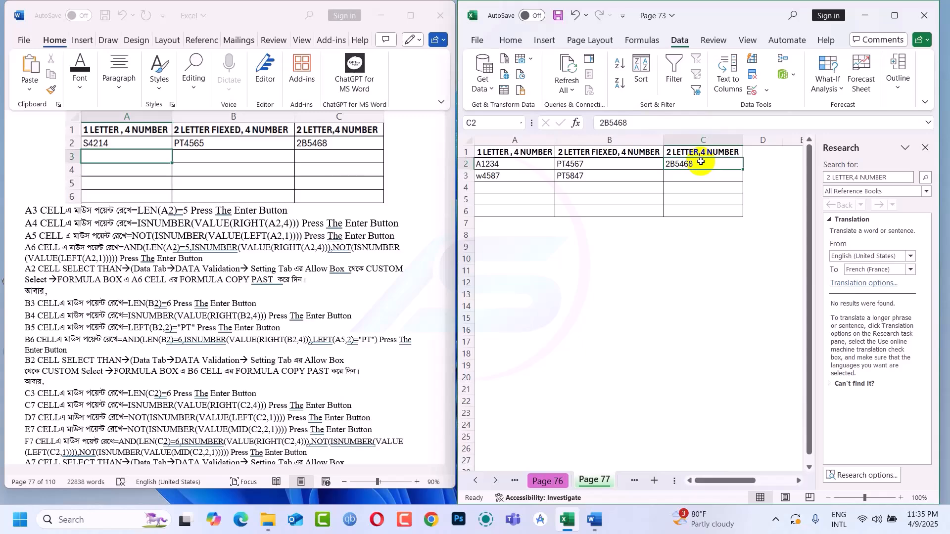
{"action": "left_click", "coordinate": [676, 175]}
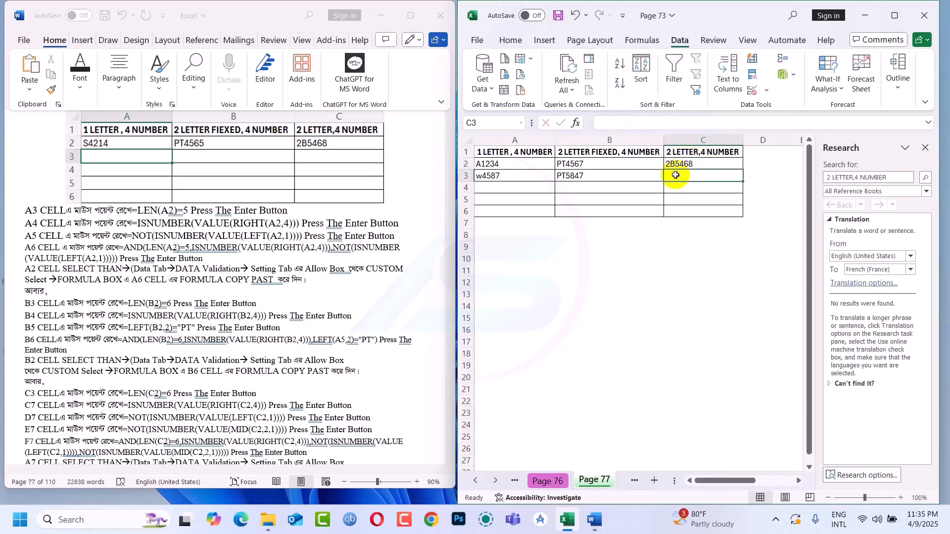
{"action": "scroll", "coordinate": [141, 418], "scroll_direction": "down", "scroll_amount": 2}
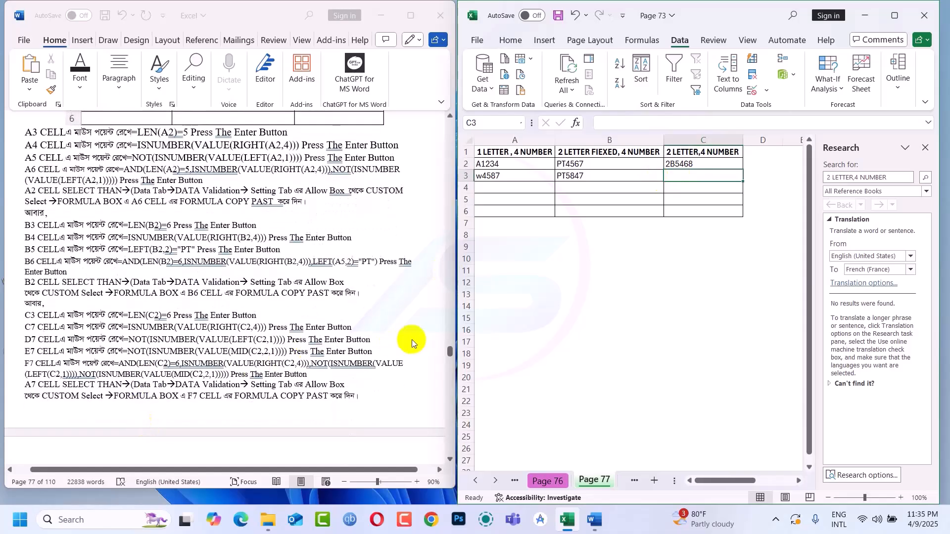
{"action": "type", "text": "="}
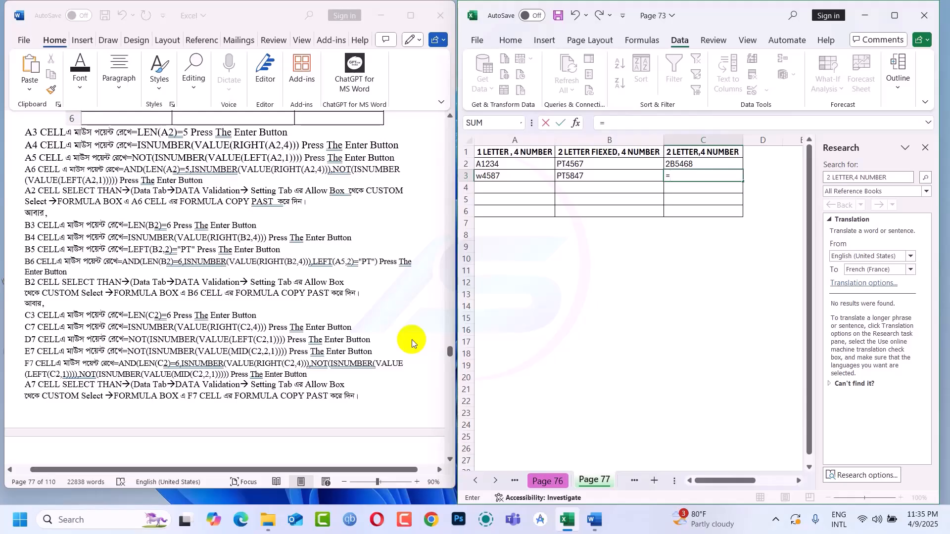
{"action": "type", "text": "LEN"}
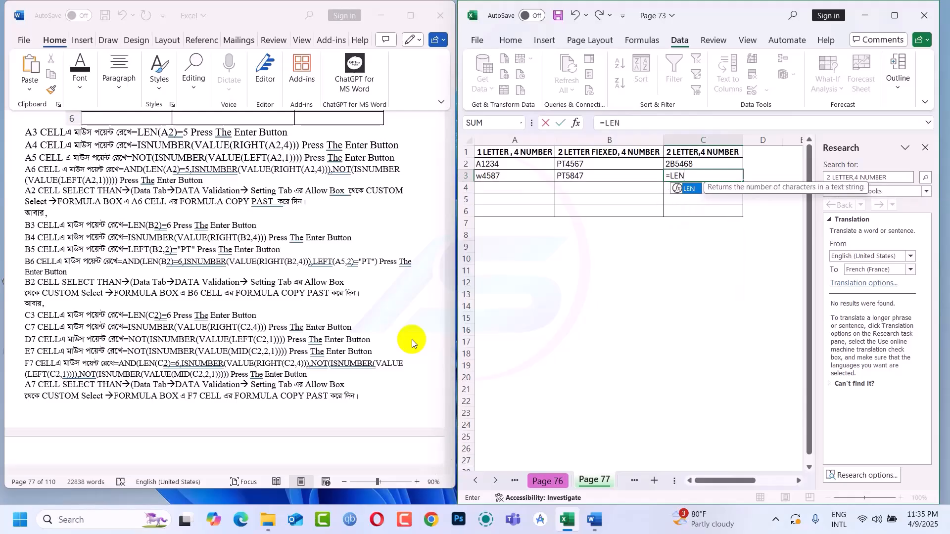
{"action": "type", "text": "("}
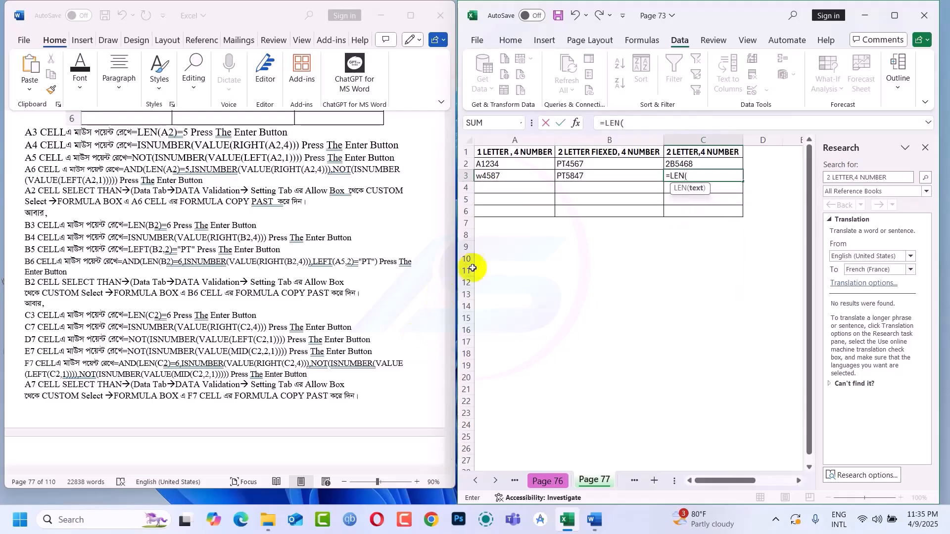
{"action": "left_click", "coordinate": [698, 164]}
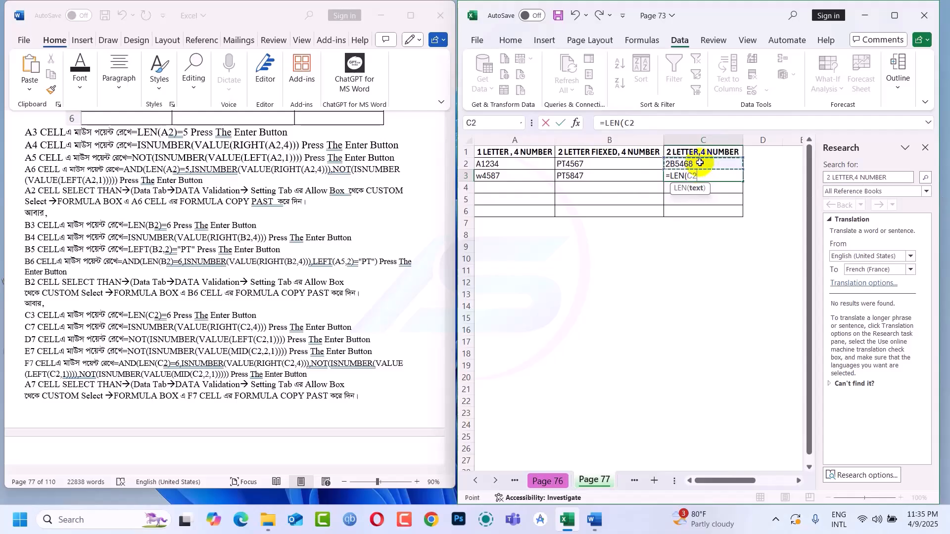
{"action": "type", "text": ")="}
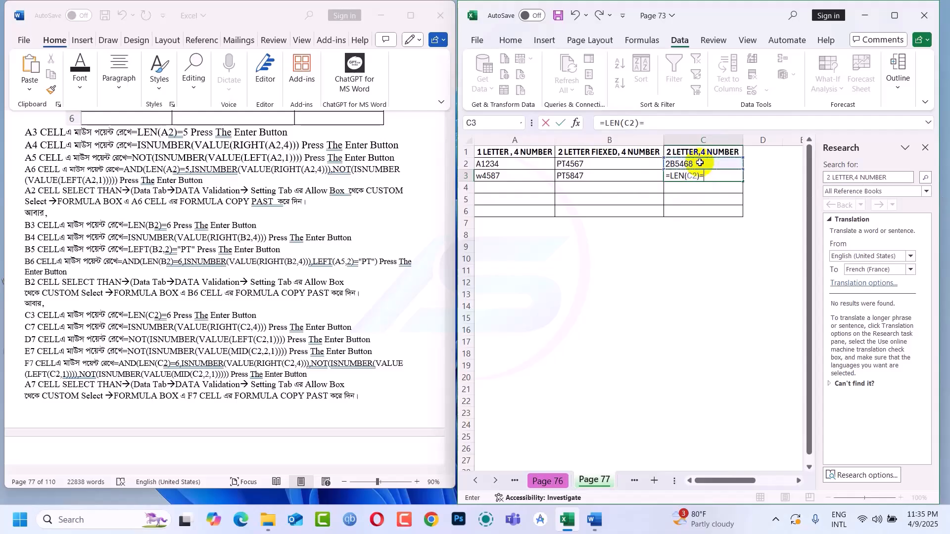
{"action": "type", "text": "6"}
{"action": "key", "text": "Return"}
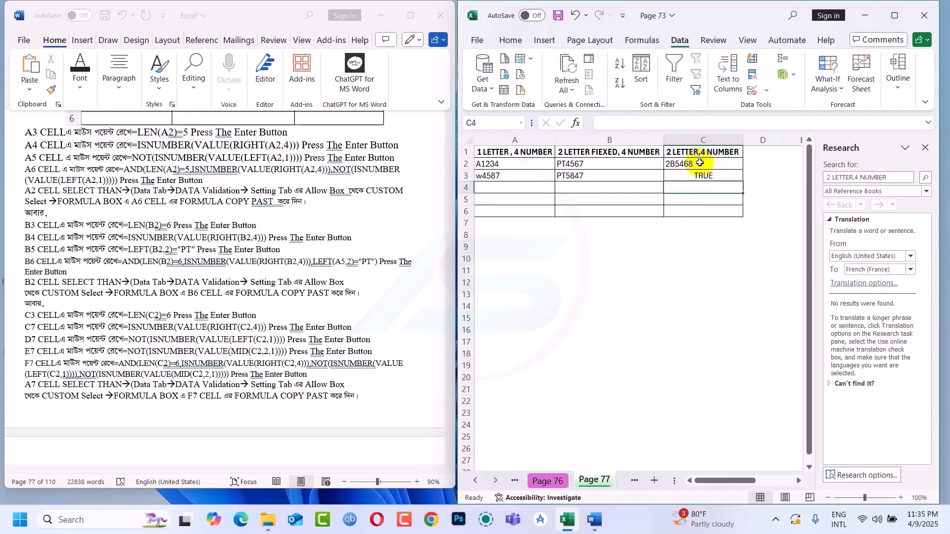
Start the digit-check formula in cell C4 with the ISNUMBER function.
{"action": "type", "text": "="}
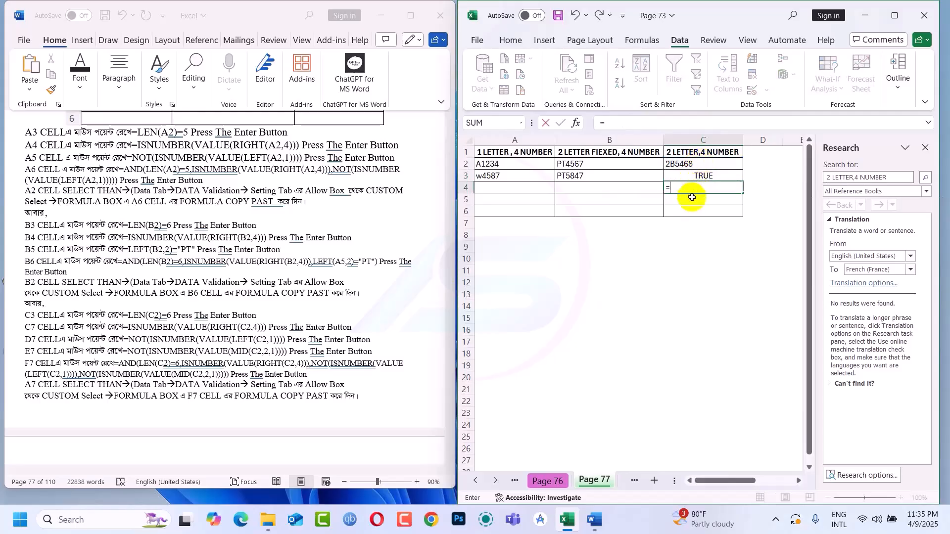
{"action": "type", "text": "ISN"}
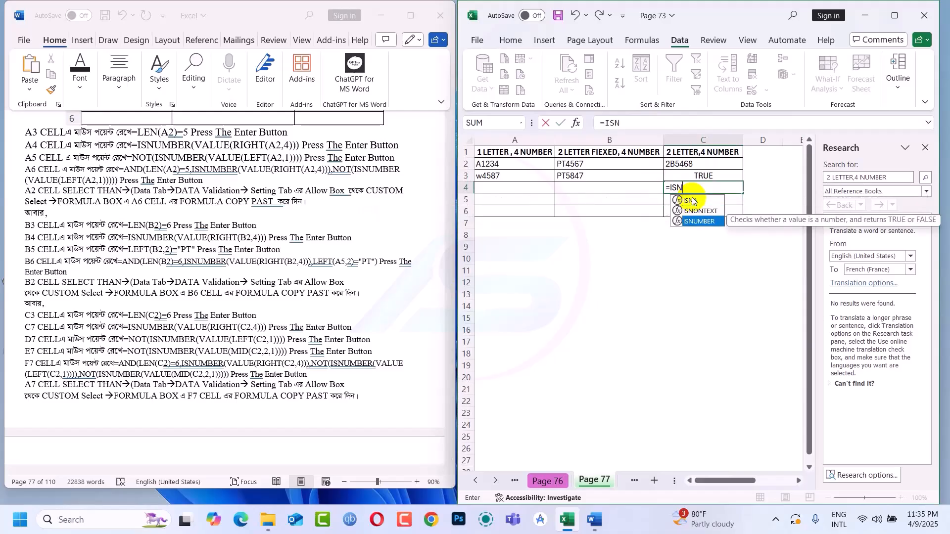
{"action": "key", "text": "Tab"}
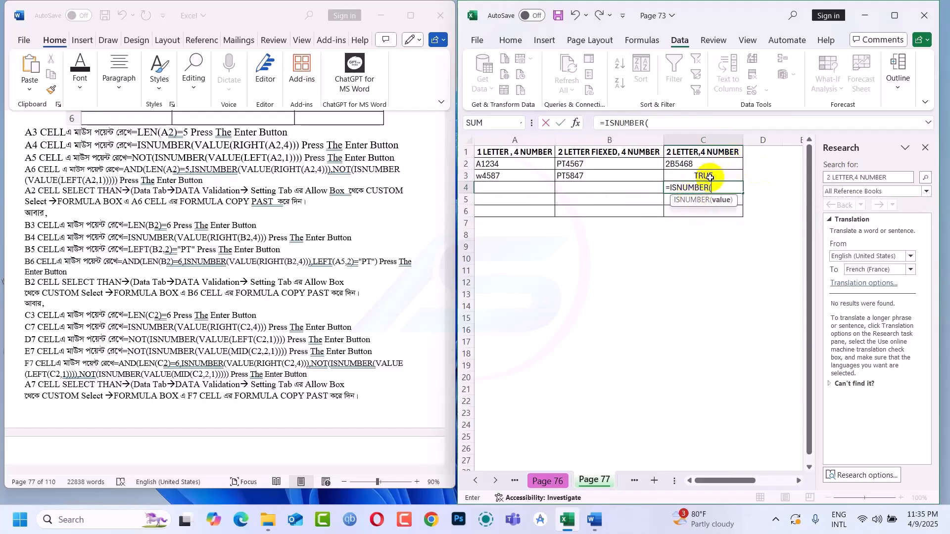
{"action": "type", "text": "V"}
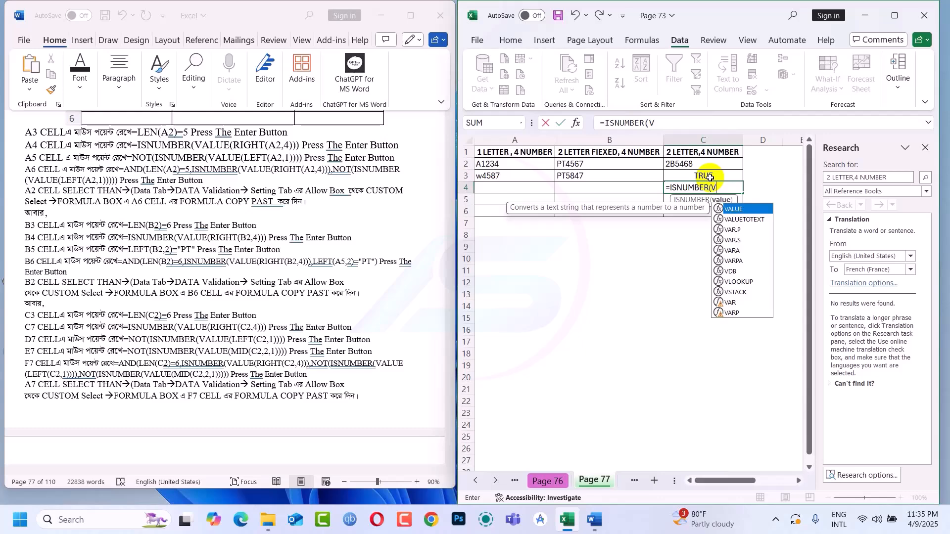
{"action": "key", "text": "Tab"}
{"action": "key", "text": "Tab"}
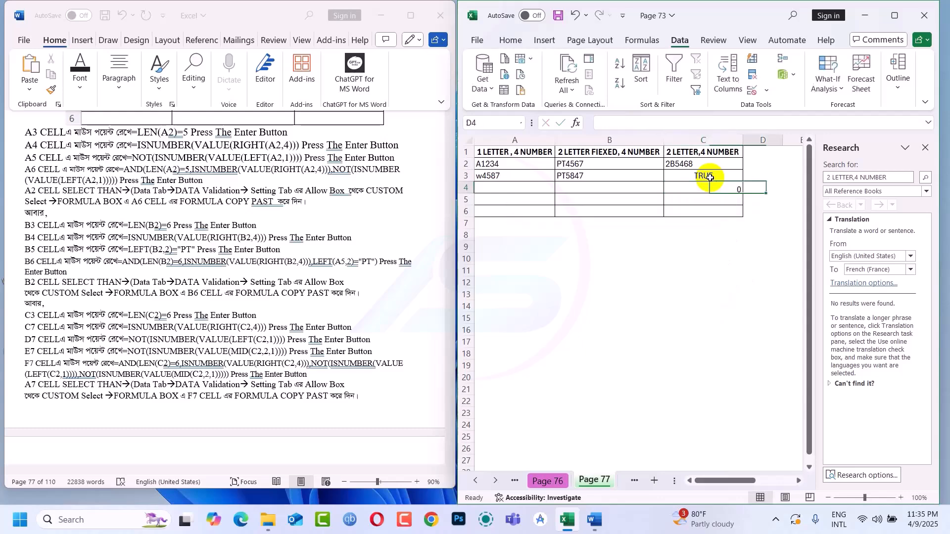
Correct the formula in cell C4 to =ISNUMBER(VALUE(RIGHT(C2,4))) to check the last four characters of C2.
{"action": "double_click", "coordinate": [699, 186]}
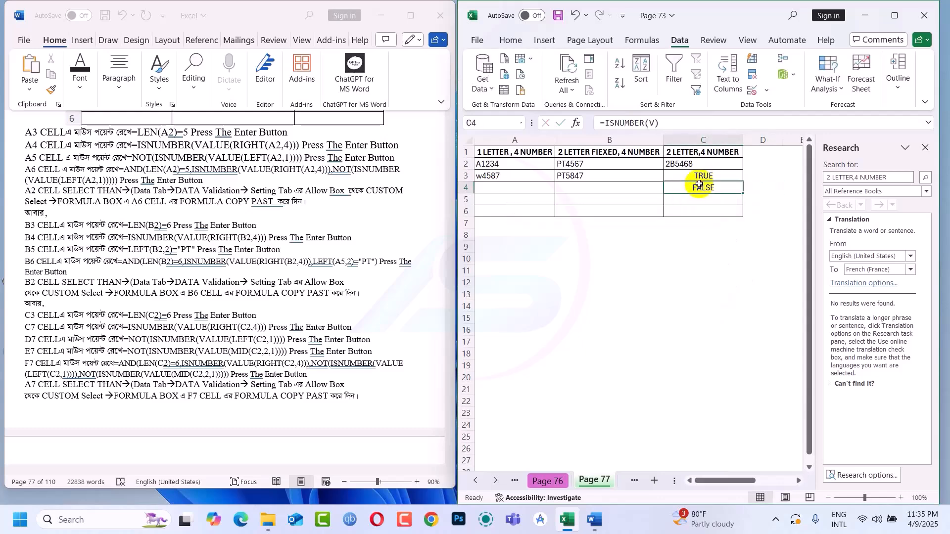
{"action": "left_click", "coordinate": [665, 120]}
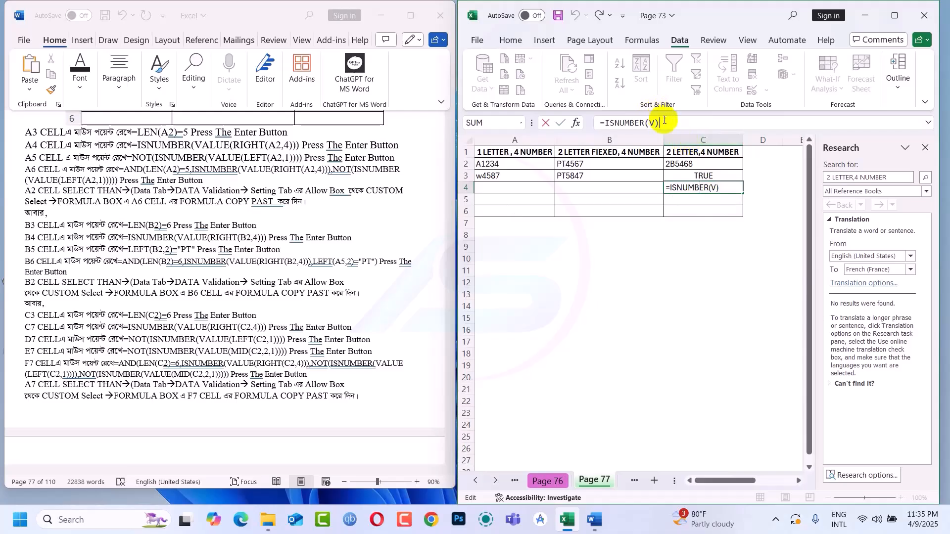
{"action": "key", "text": "BackSpace"}
{"action": "type", "text": "al"}
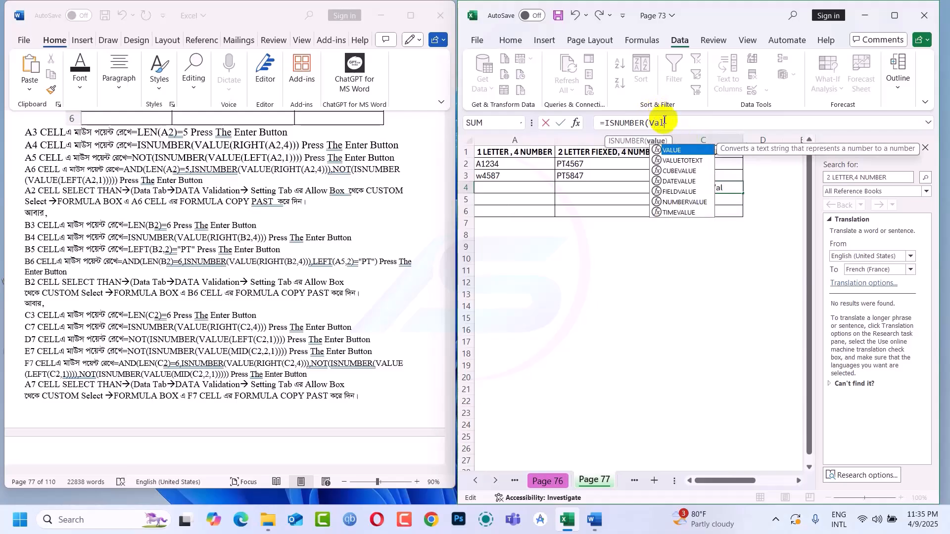
{"action": "key", "text": "Tab"}
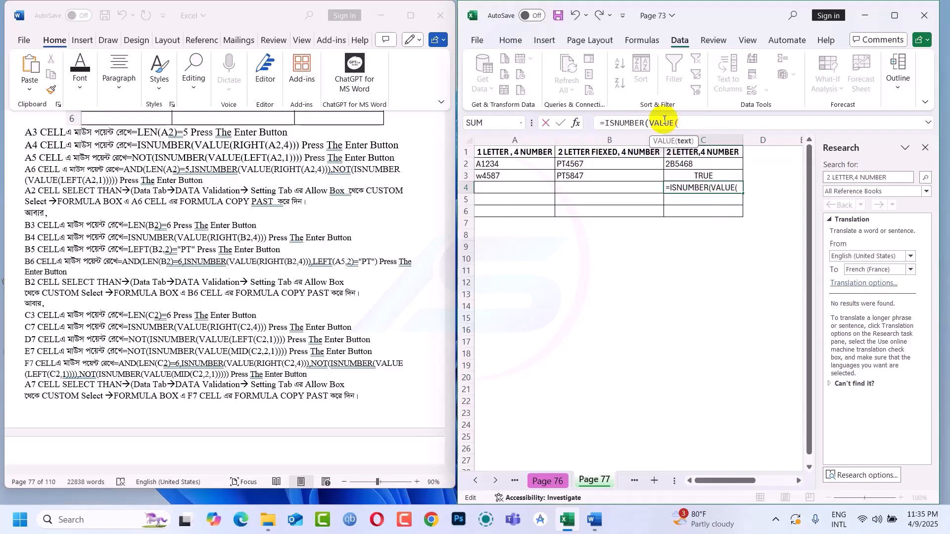
{"action": "type", "text": "righy"}
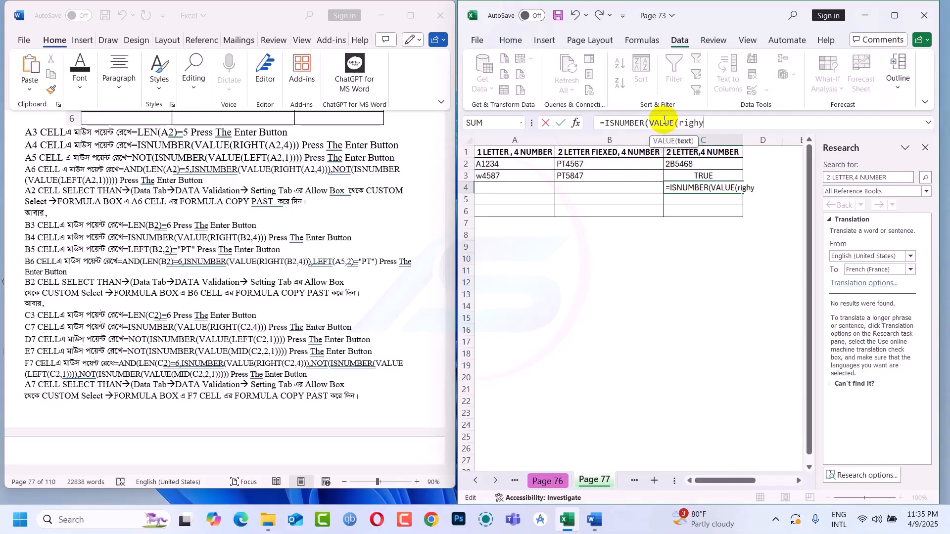
{"action": "key", "text": "BackSpace"}
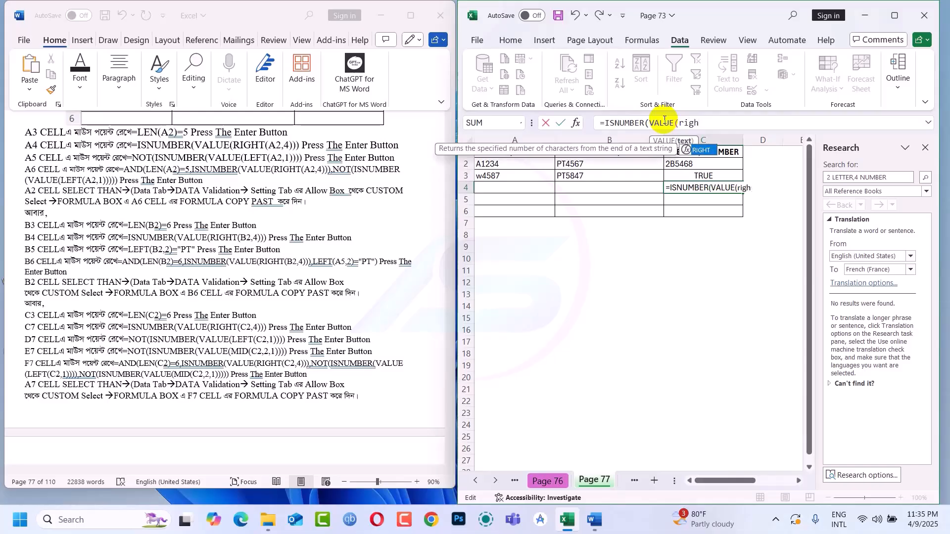
{"action": "type", "text": "t"}
{"action": "key", "text": "Tab"}
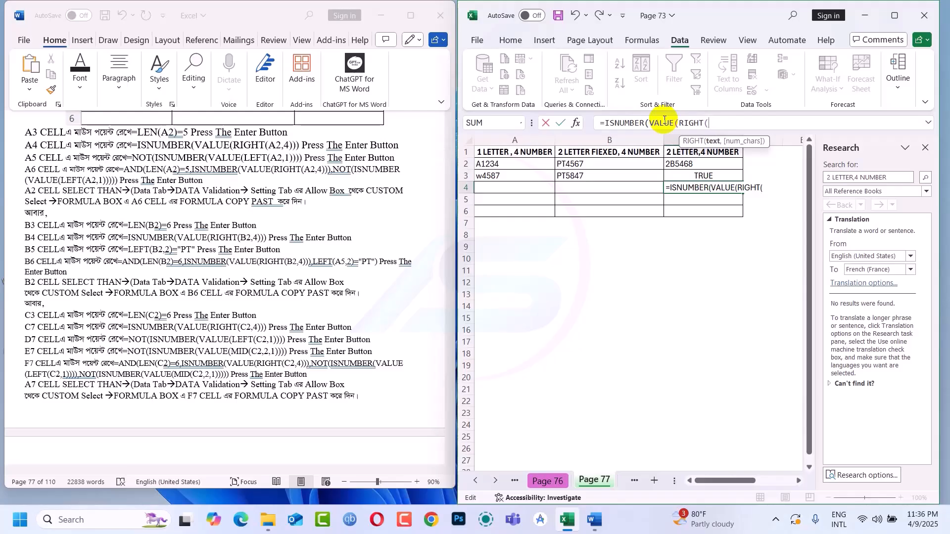
{"action": "left_click", "coordinate": [708, 163]}
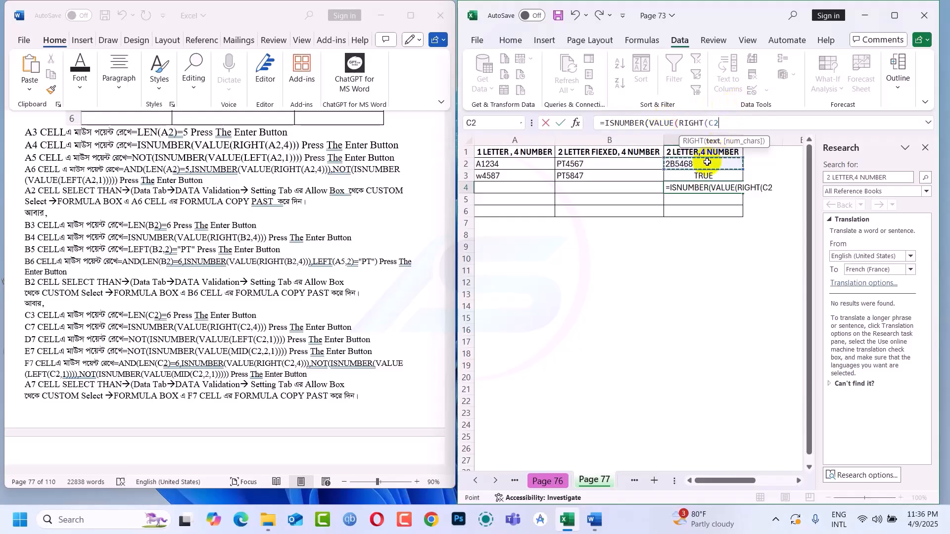
{"action": "type", "text": ",4"}
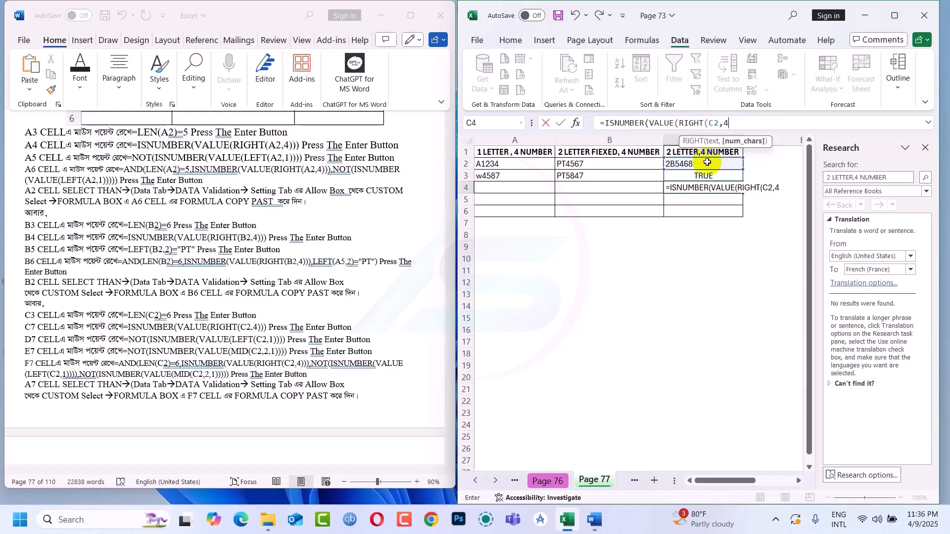
{"action": "key", "text": "Return"}
{"action": "key", "text": "Return"}
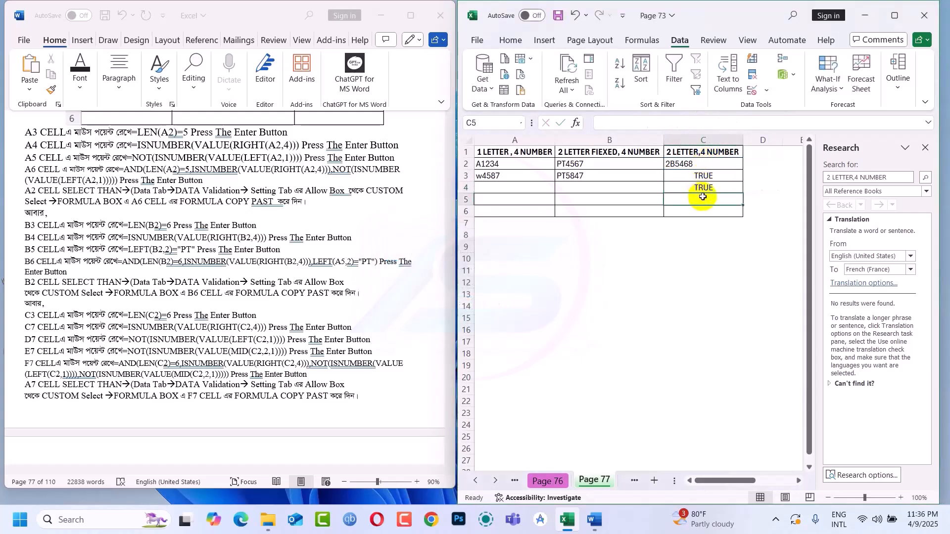
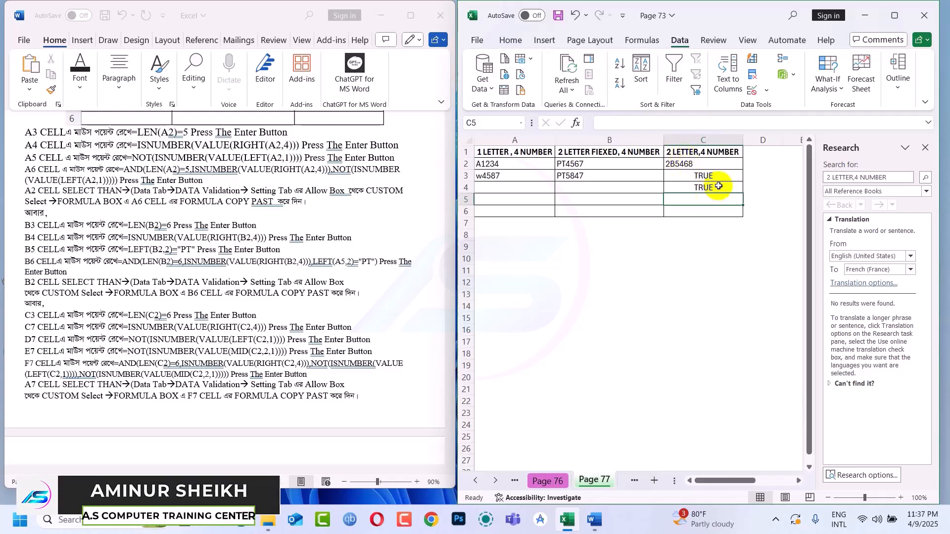
Start the first-character check formula in cell C5 with NOT and a nested ISNUMBER function.
{"action": "left_click", "coordinate": [708, 190]}
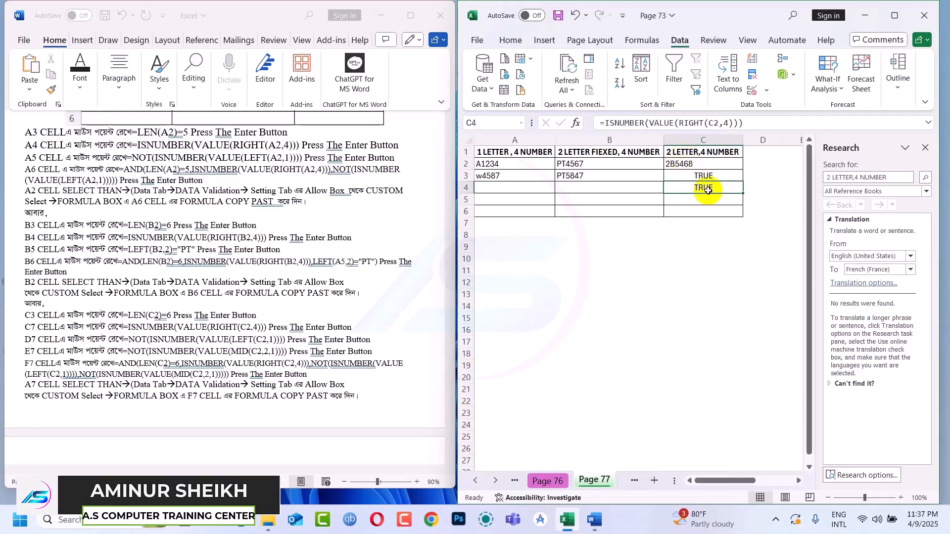
{"action": "left_click", "coordinate": [698, 197]}
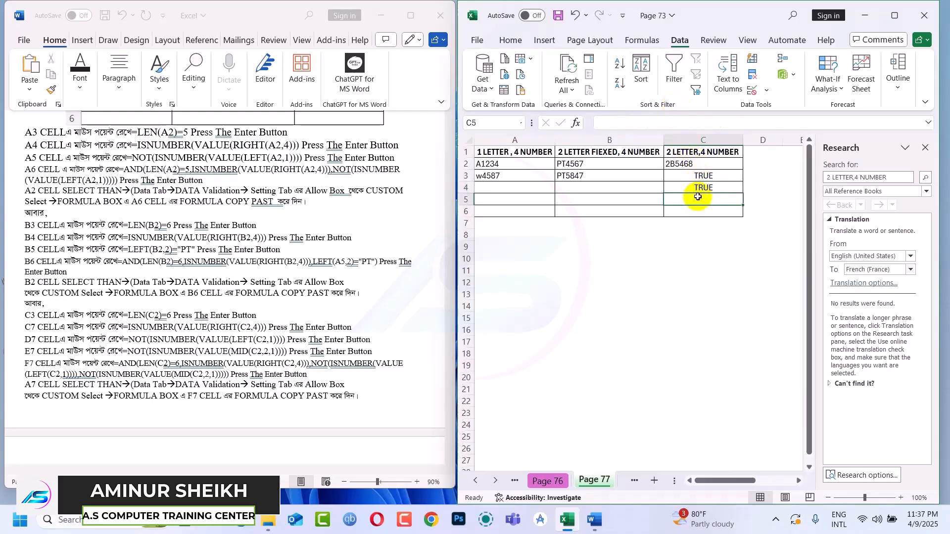
{"action": "type", "text": "="}
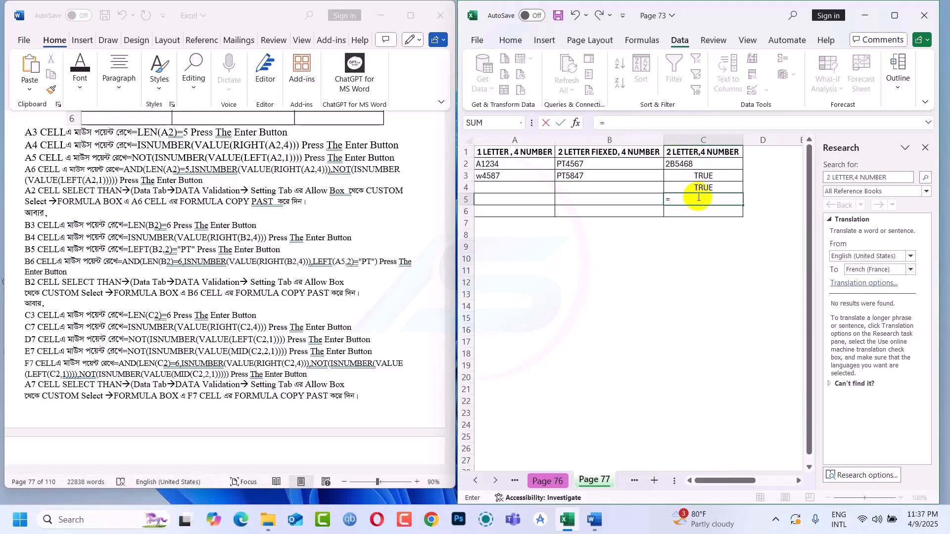
{"action": "type", "text": "not"}
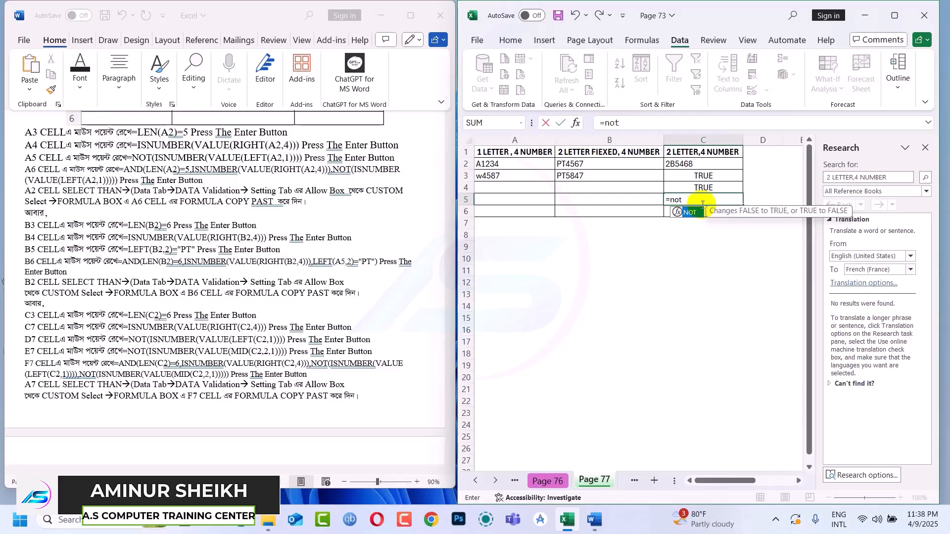
{"action": "key", "text": "Tab"}
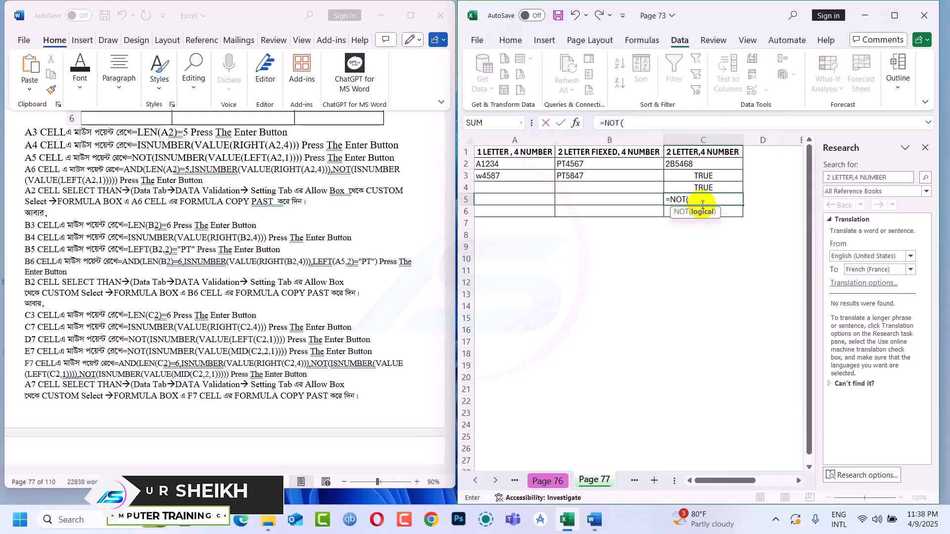
{"action": "type", "text": "is"}
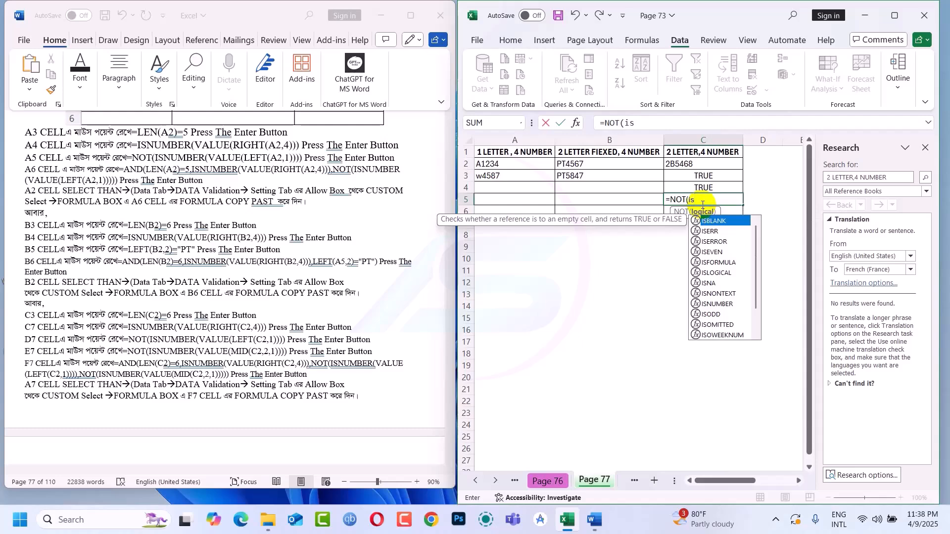
{"action": "key", "text": "Down"}
{"action": "key", "text": "Down"}
{"action": "key", "text": "Down"}
{"action": "key", "text": "Down"}
{"action": "key", "text": "Down"}
{"action": "key", "text": "Down"}
{"action": "key", "text": "Down"}
{"action": "key", "text": "Down"}
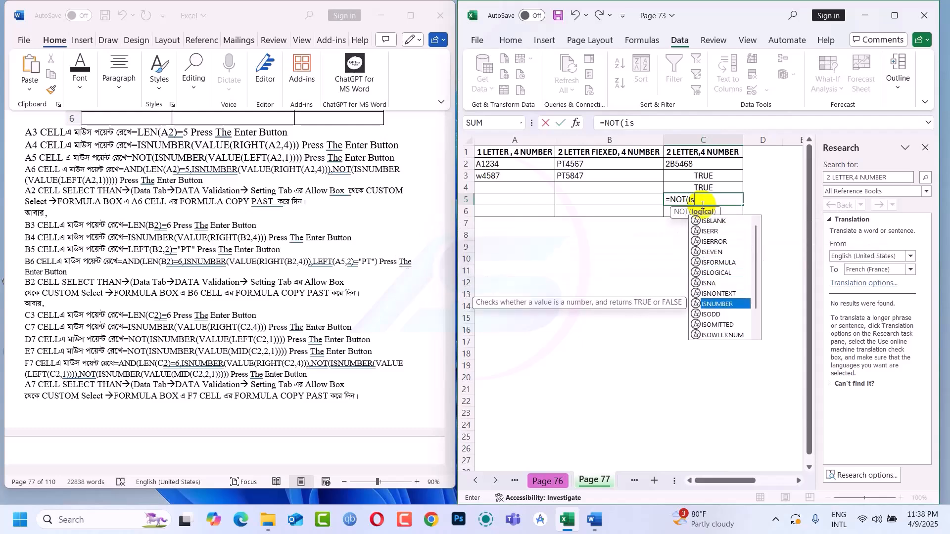
{"action": "key", "text": "Tab"}
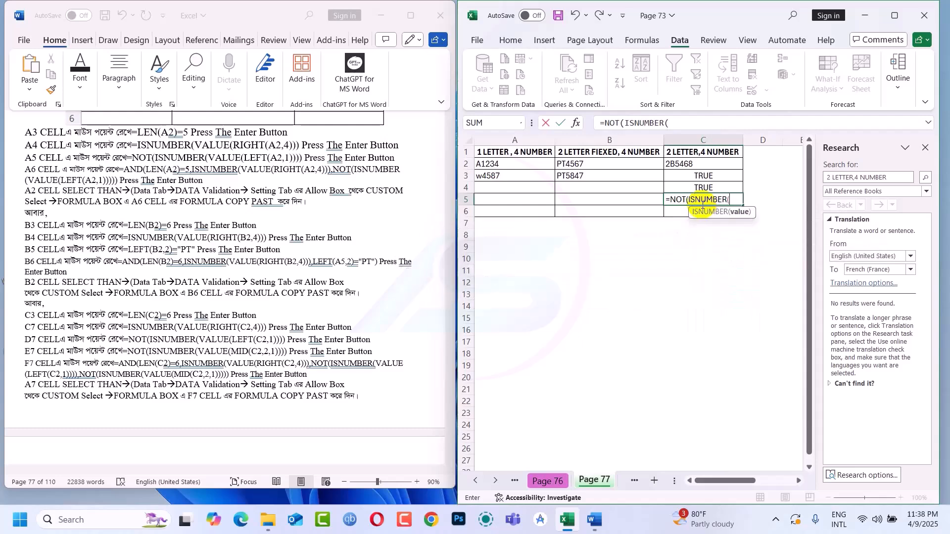
Complete the formula in cell C5 as =NOT(ISNUMBER(VALUE(LEFT(C2,1)))), accepting the proposed closing brackets.
{"action": "type", "text": "vl"}
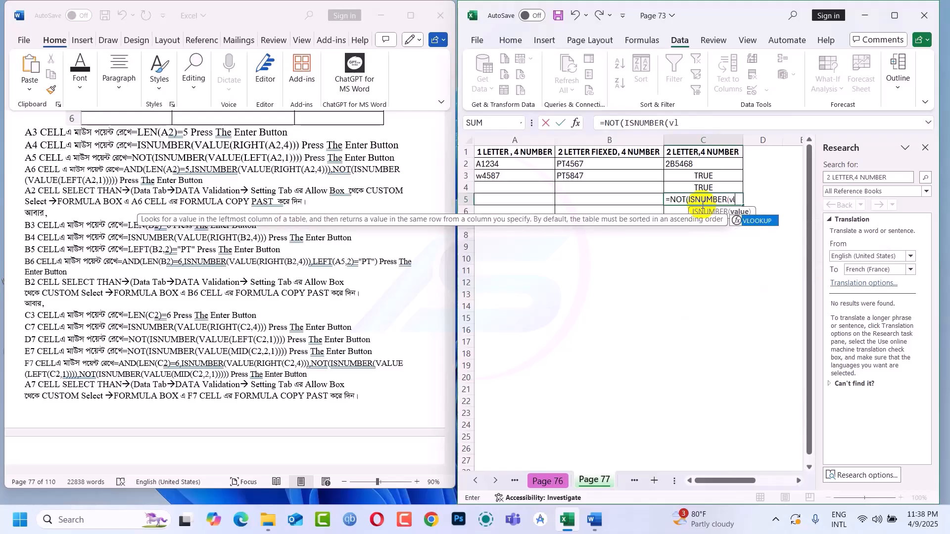
{"action": "key", "text": "BackSpace"}
{"action": "type", "text": "a"}
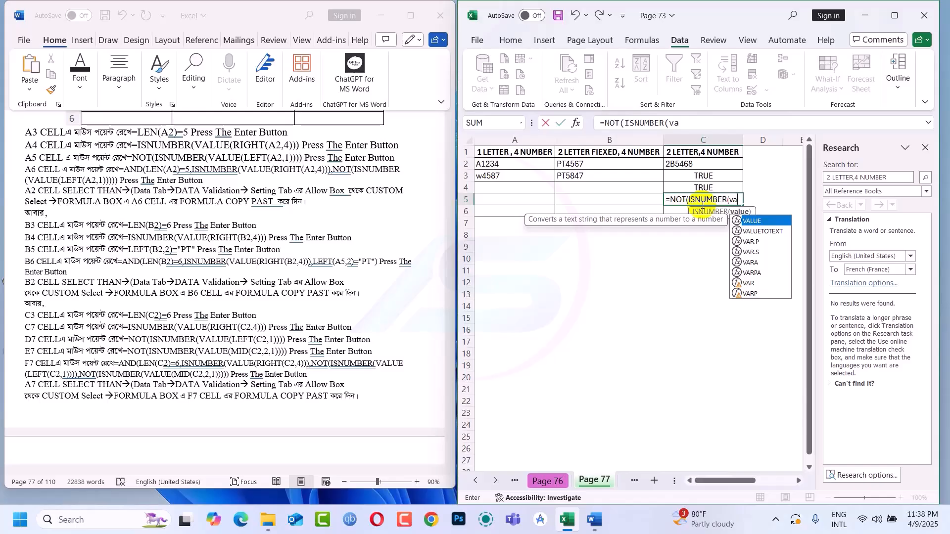
{"action": "key", "text": "Tab"}
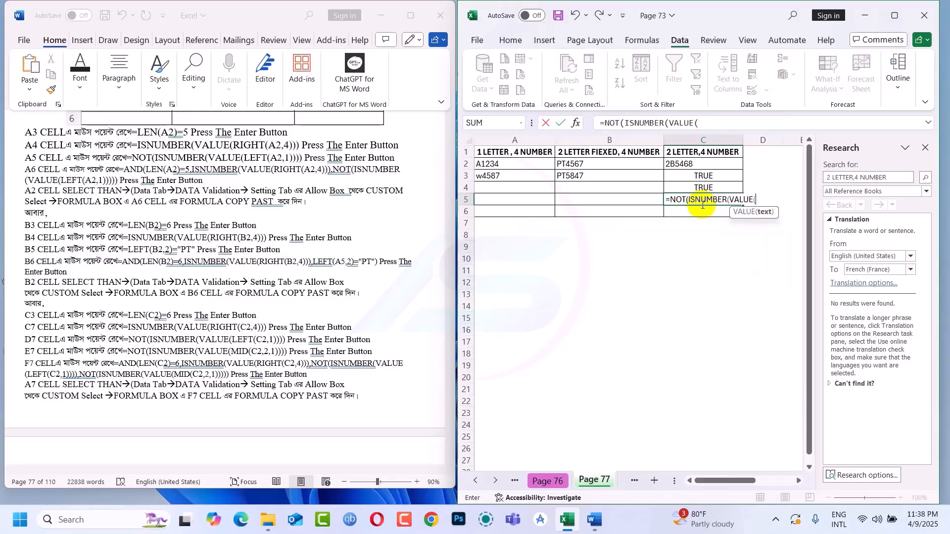
{"action": "type", "text": "left"}
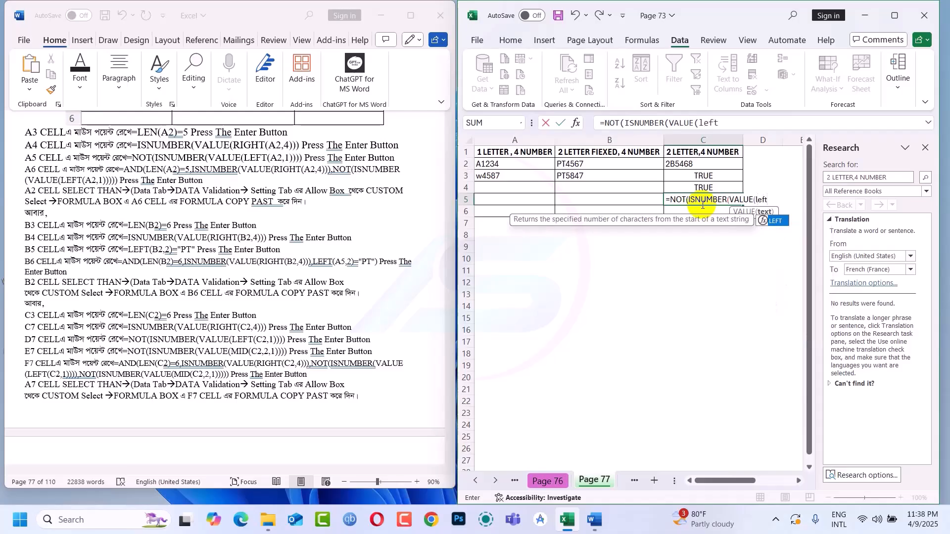
{"action": "key", "text": "Tab"}
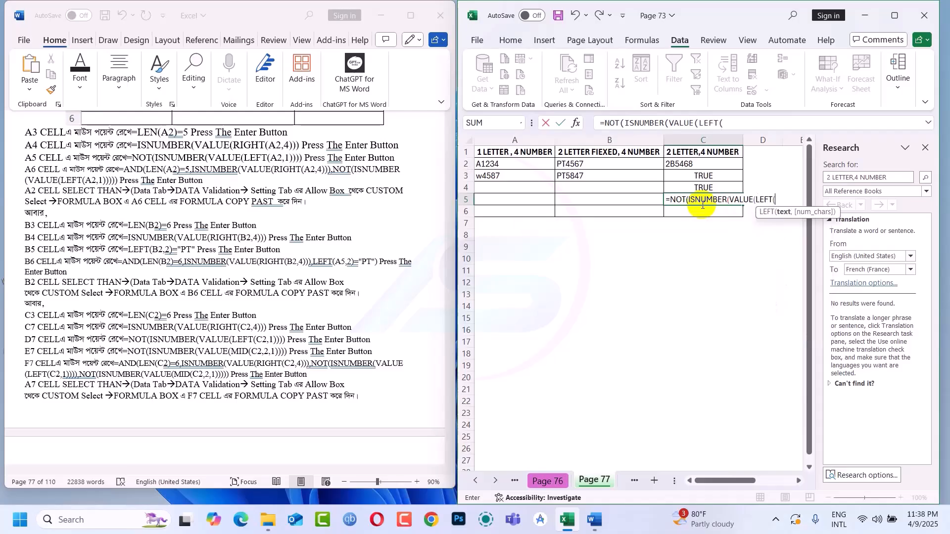
{"action": "left_click", "coordinate": [694, 164]}
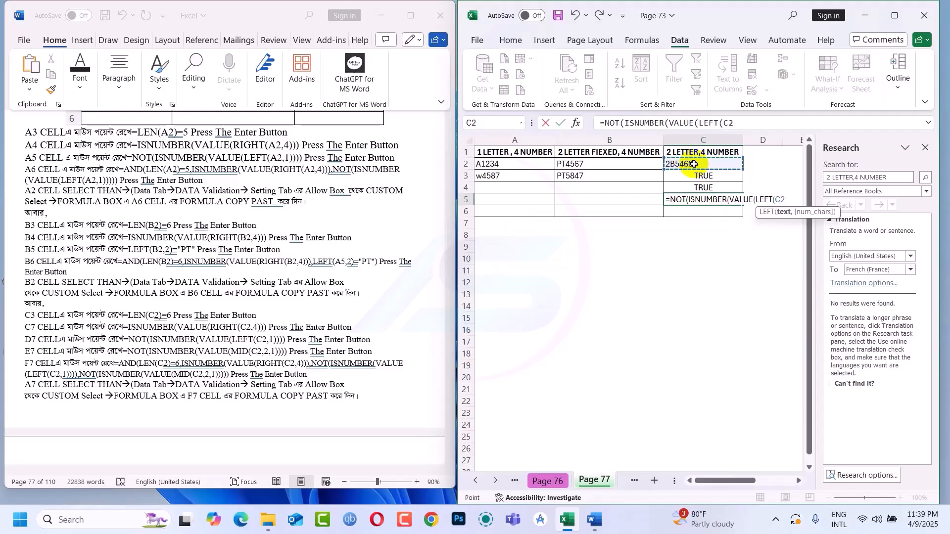
{"action": "type", "text": ",1"}
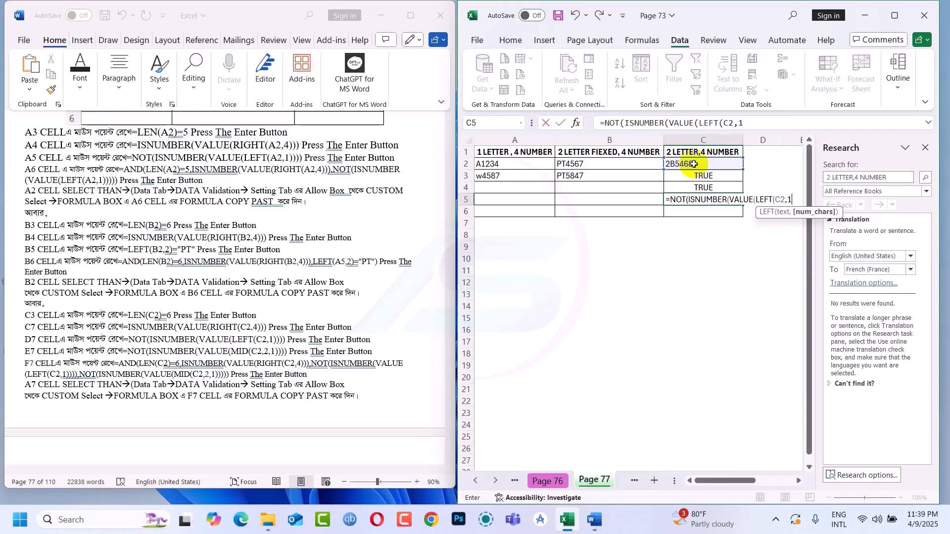
{"action": "key", "text": "Return"}
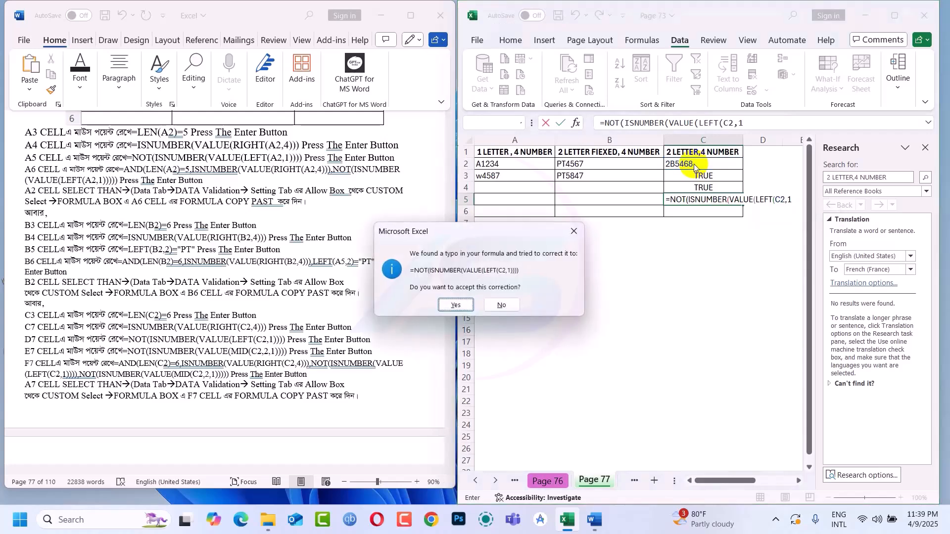
{"action": "key", "text": "Return"}
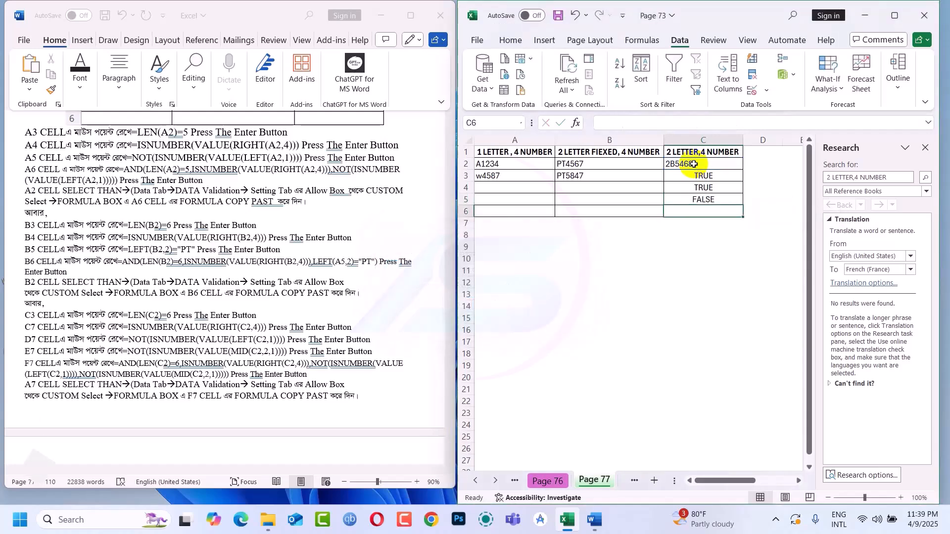
Change the code in cell C2 to dB5468 and check the result of the first-character formula in C5.
{"action": "left_click", "coordinate": [707, 198]}
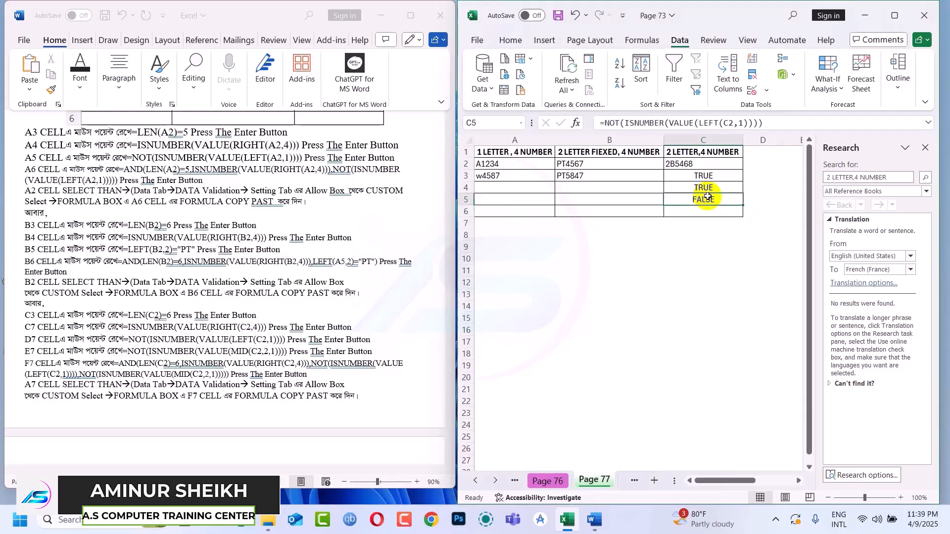
{"action": "double_click", "coordinate": [672, 166]}
{"action": "key", "text": "BackSpace"}
{"action": "type", "text": "d"}
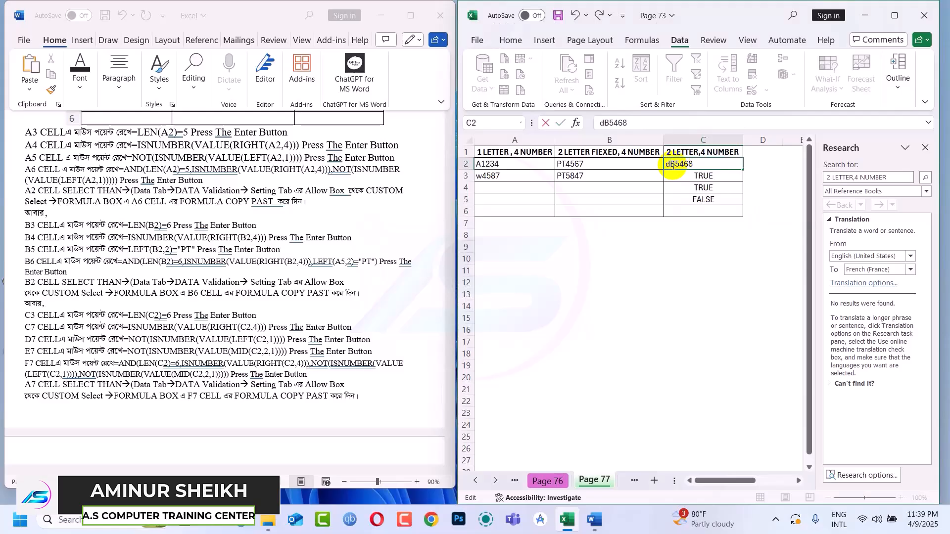
{"action": "key", "text": "Return"}
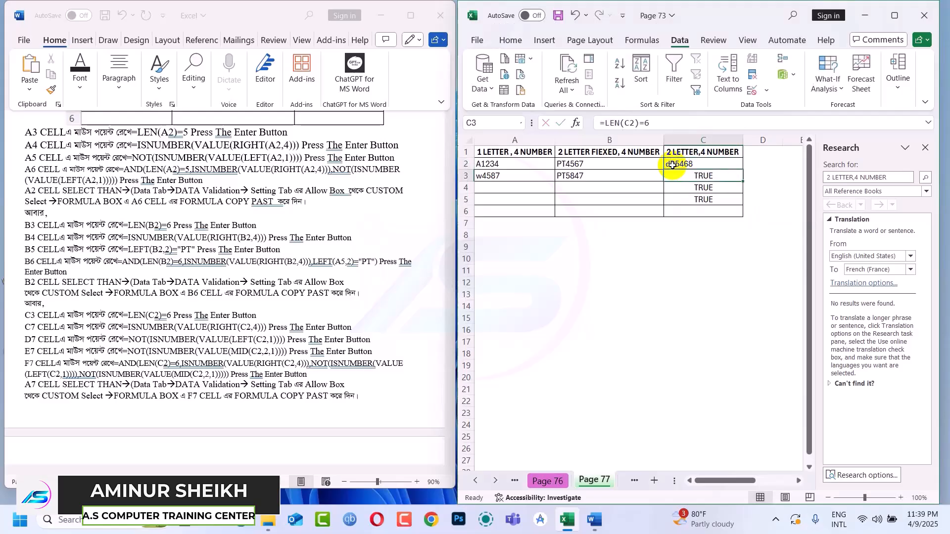
{"action": "left_click", "coordinate": [702, 201]}
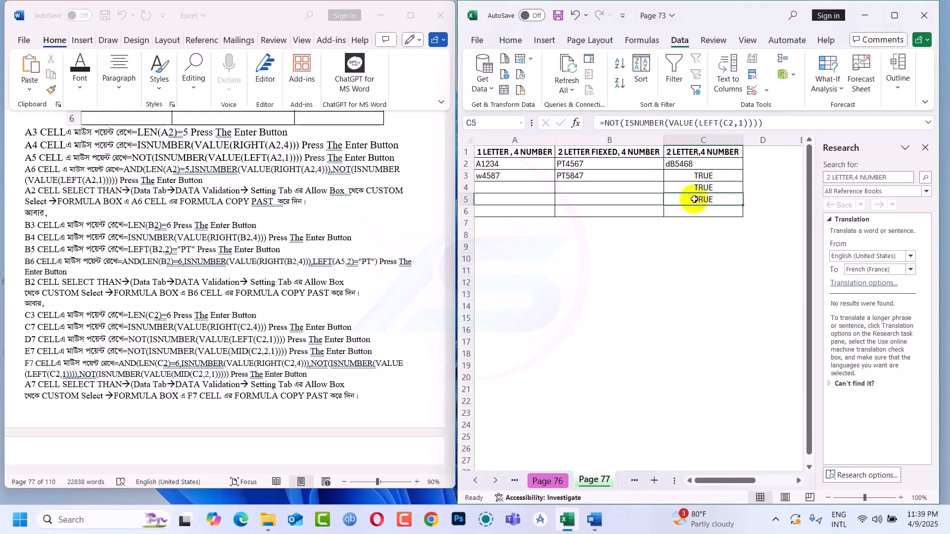
{"action": "left_click", "coordinate": [671, 167]}
{"action": "key", "text": "Down"}
{"action": "key", "text": "Down"}
{"action": "key", "text": "Down"}
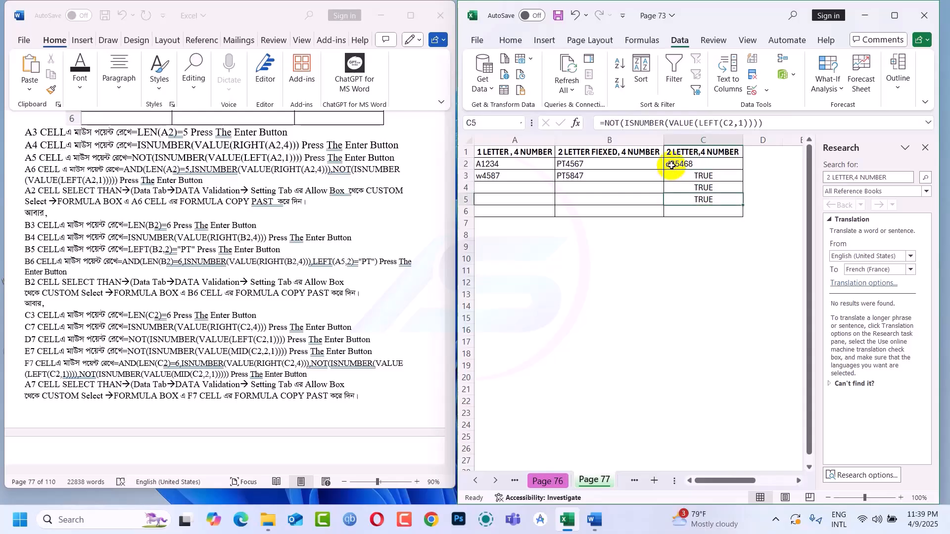
Change the code in cell C2 to 1B5468 to test a code starting with a digit.
{"action": "left_click", "coordinate": [672, 168]}
{"action": "double_click", "coordinate": [672, 166]}
{"action": "key", "text": "BackSpace"}
{"action": "type", "text": "1"}
{"action": "key", "text": "Return"}
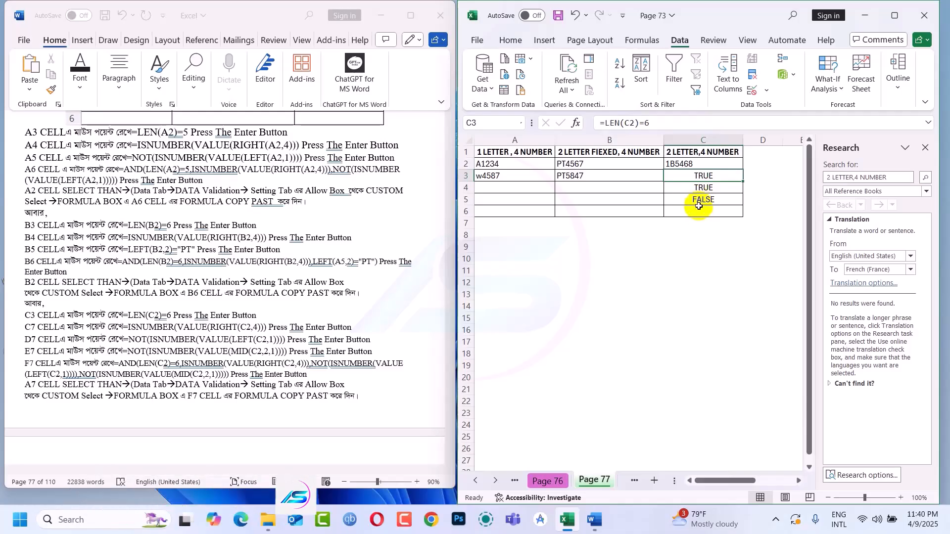
Start the combined check in cell C6 with the AND function, keeping the unfinished formula as text.
{"action": "left_click", "coordinate": [699, 211]}
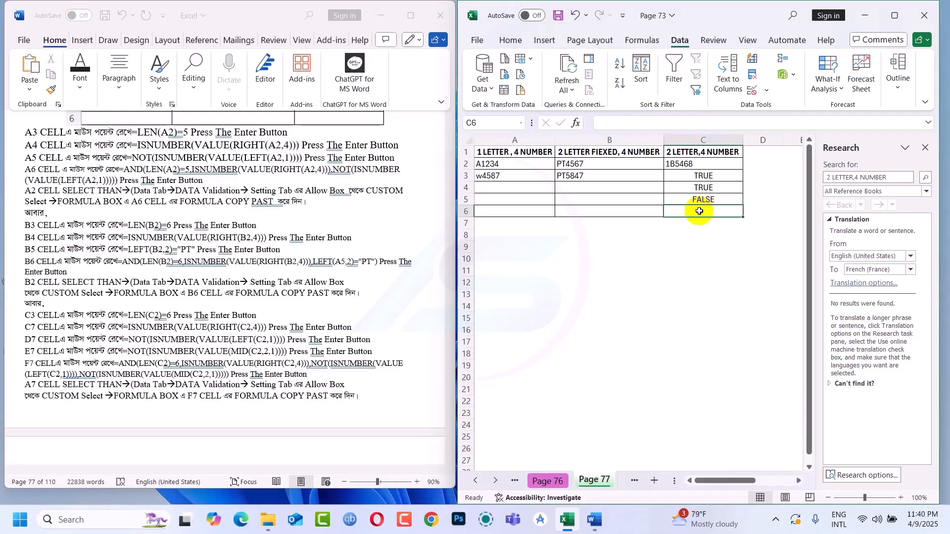
{"action": "type", "text": "=and"}
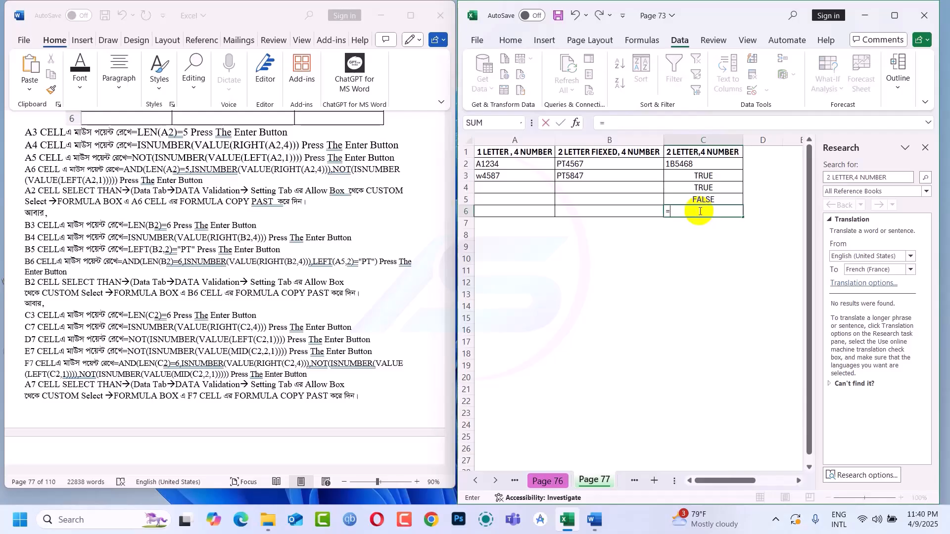
{"action": "key", "text": "Tab"}
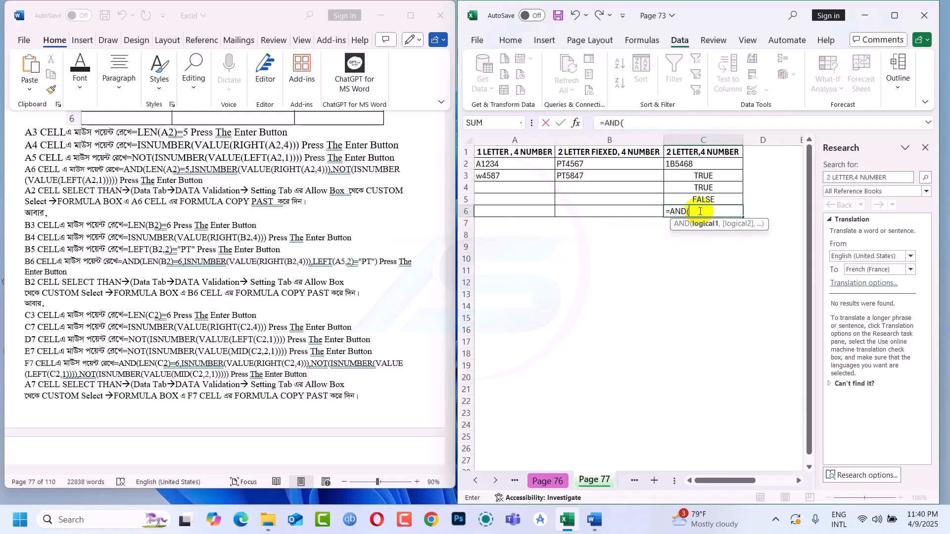
{"action": "left_click", "coordinate": [601, 123]}
{"action": "left_click", "coordinate": [631, 121]}
Copy the condition LEN(C2)=6 from cell C3 into the AND formula in cell C6.
{"action": "left_click", "coordinate": [699, 176]}
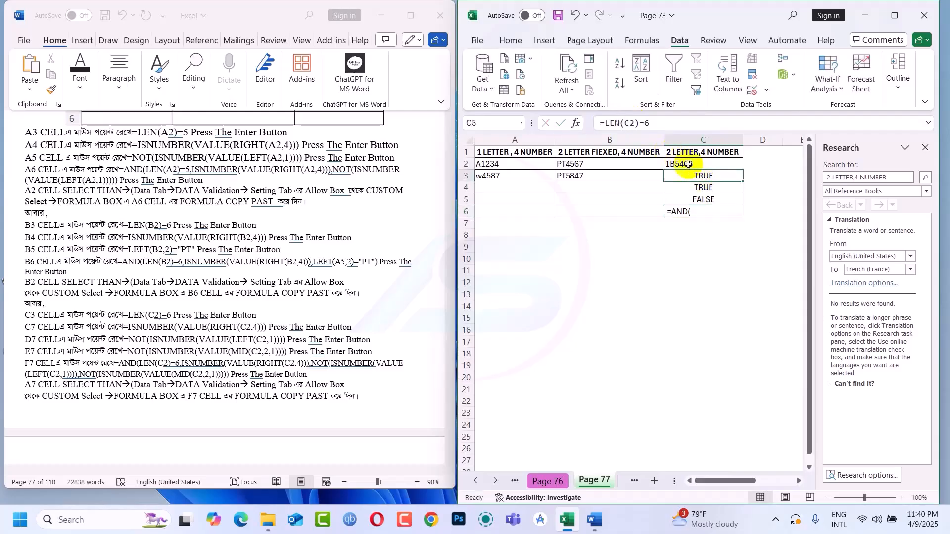
{"action": "mouse_move", "coordinate": [659, 123]}
{"action": "left_mouse_down"}
{"action": "mouse_move", "coordinate": [587, 122]}
{"action": "mouse_move", "coordinate": [672, 122]}
{"action": "left_mouse_up"}
{"action": "key", "text": "ctrl+c"}
{"action": "left_click", "coordinate": [603, 122]}
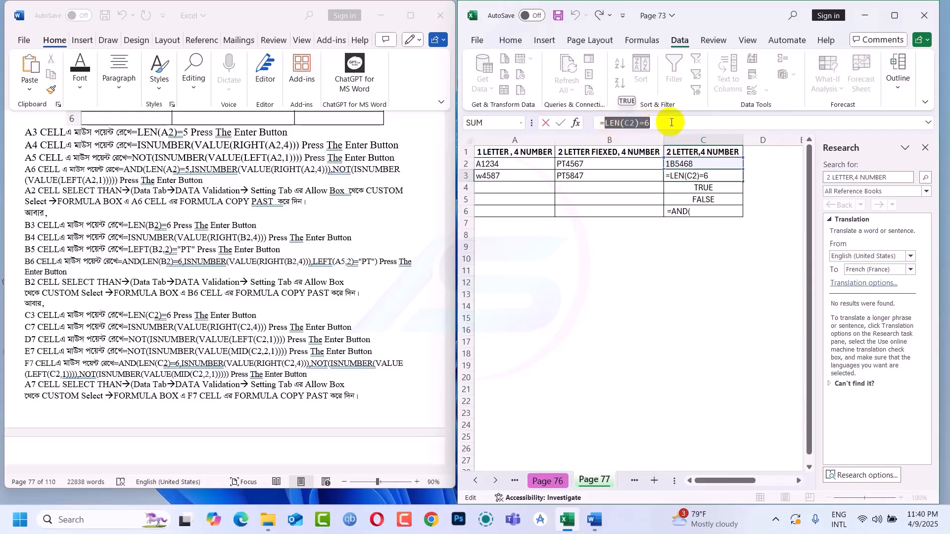
{"action": "key", "text": "ctrl+Return"}
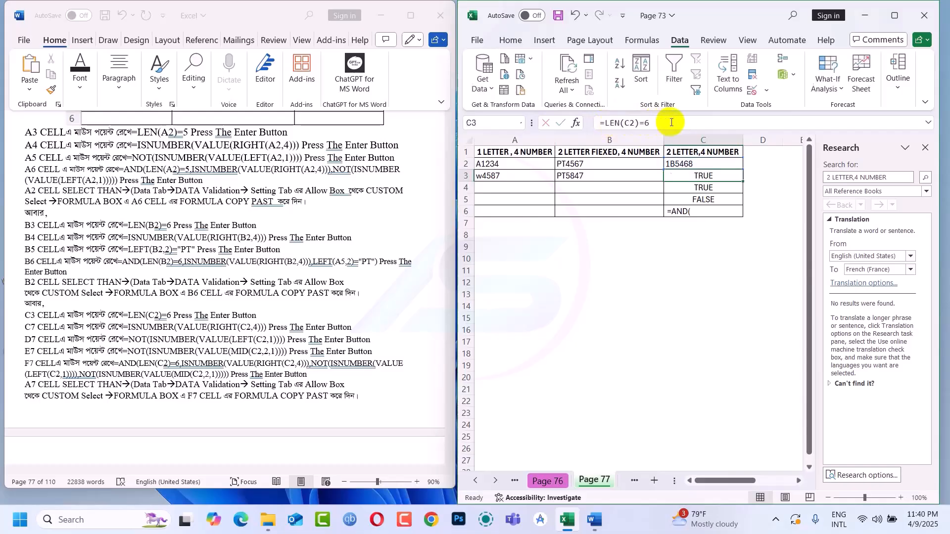
{"action": "left_click", "coordinate": [698, 212]}
{"action": "double_click", "coordinate": [699, 211]}
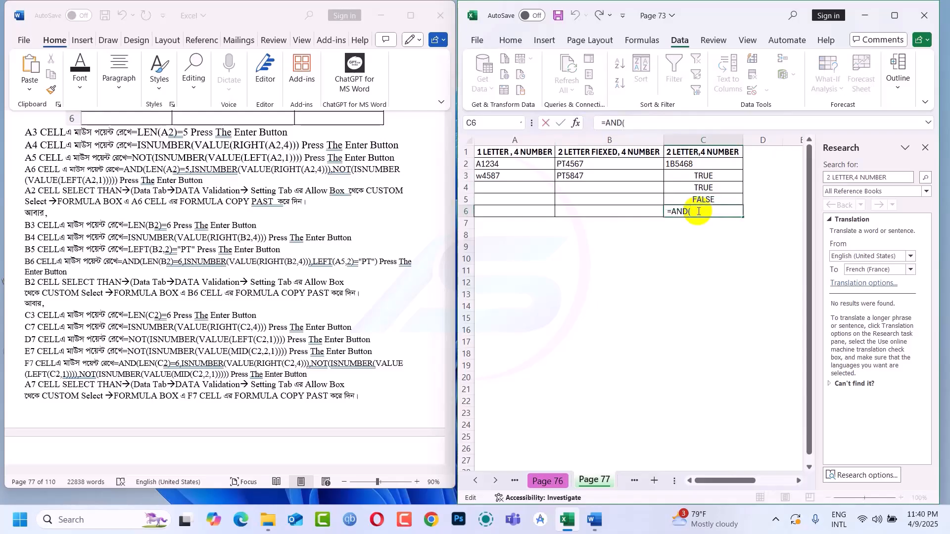
{"action": "key", "text": "ctrl+v"}
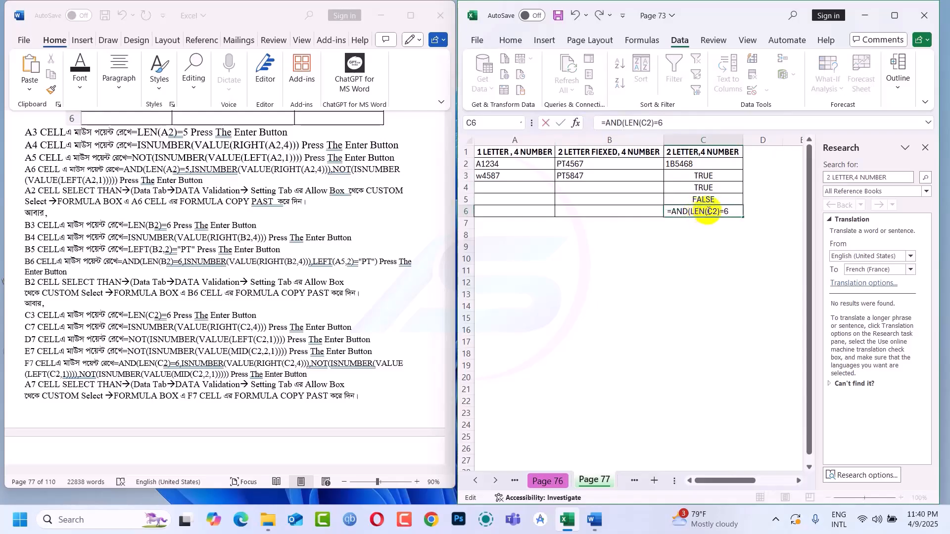
Copy the condition ISNUMBER(VALUE(RIGHT(C2,4))) from cell C4 into the AND formula in C6, followed by a comma.
{"action": "left_click", "coordinate": [715, 187]}
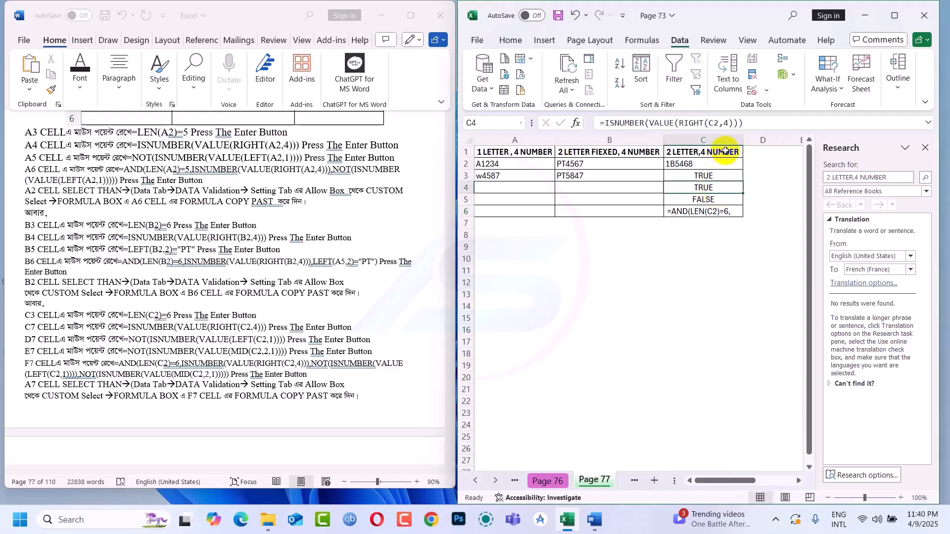
{"action": "left_click_drag", "start_coordinate": [755, 126], "coordinate": [606, 124]}
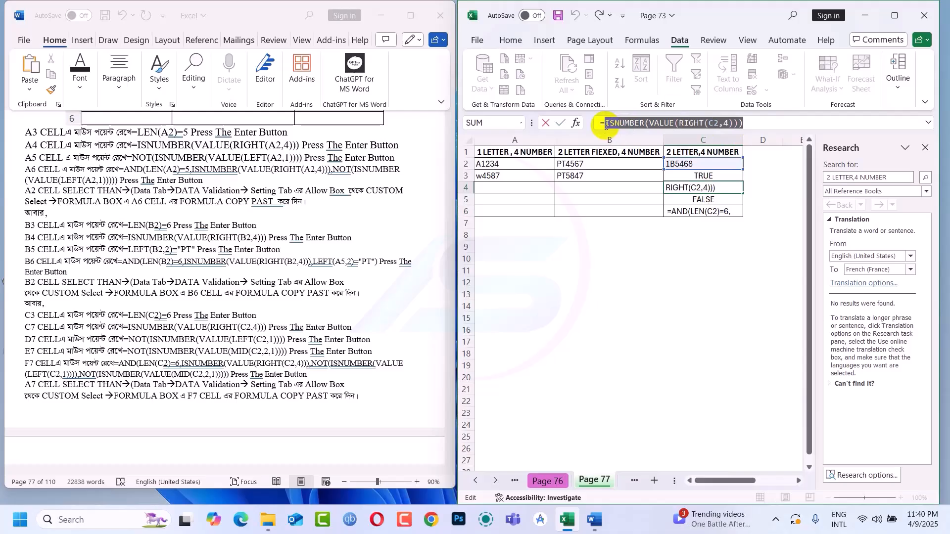
{"action": "key", "text": "ctrl+c"}
{"action": "key", "text": "Escape"}
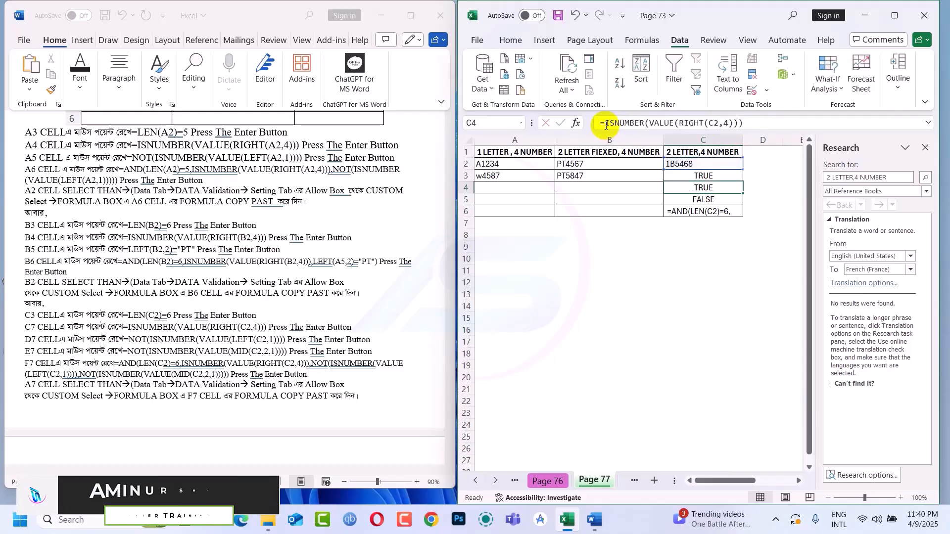
{"action": "double_click", "coordinate": [732, 212]}
{"action": "key", "text": "ctrl+v"}
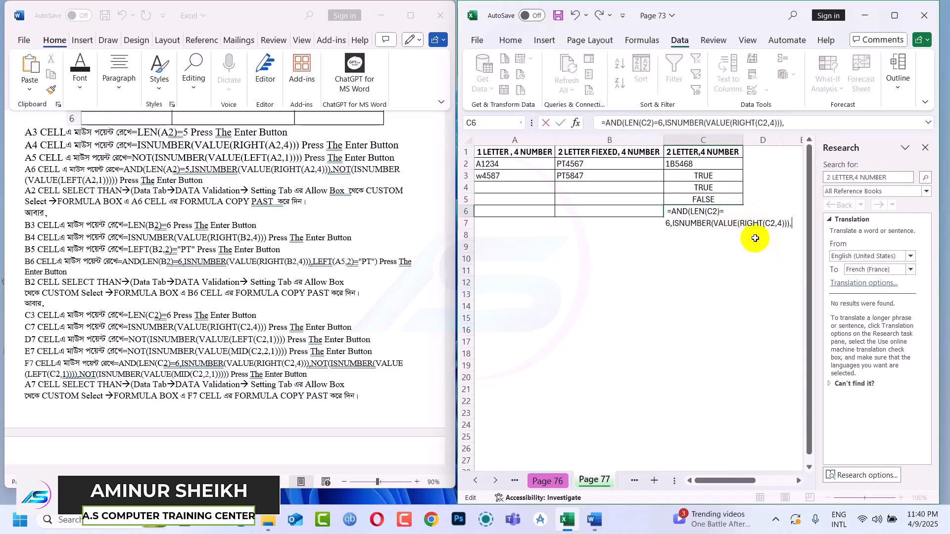
Copy the condition NOT(ISNUMBER(VALUE(LEFT(C2,1)))) from cell C5 to the end of the AND formula in C6, followed by a comma.
{"action": "left_click", "coordinate": [719, 199]}
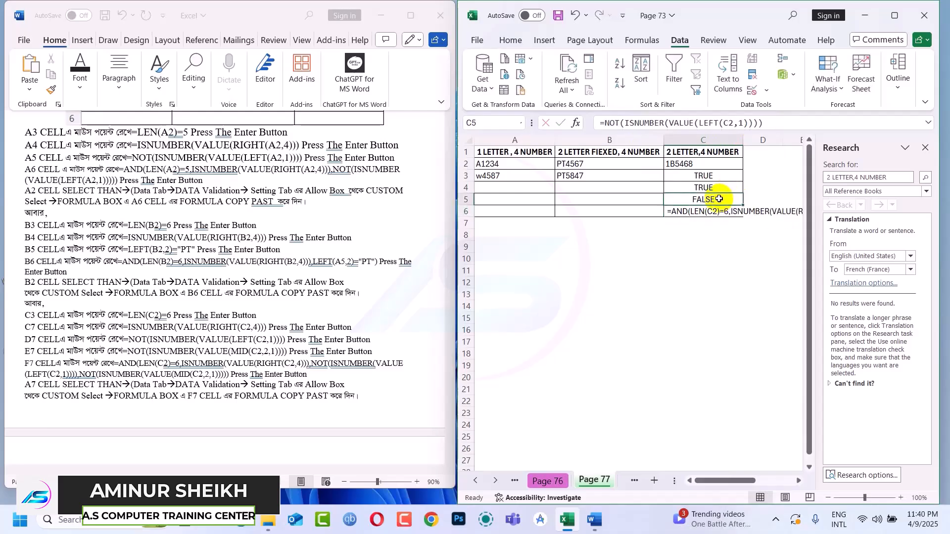
{"action": "left_click_drag", "start_coordinate": [771, 125], "coordinate": [605, 123]}
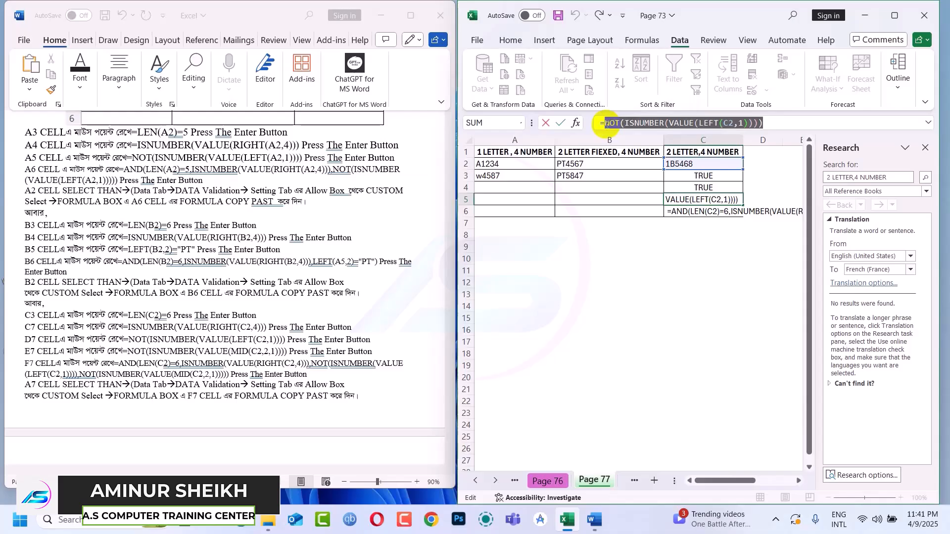
{"action": "key", "text": "ctrl+Return"}
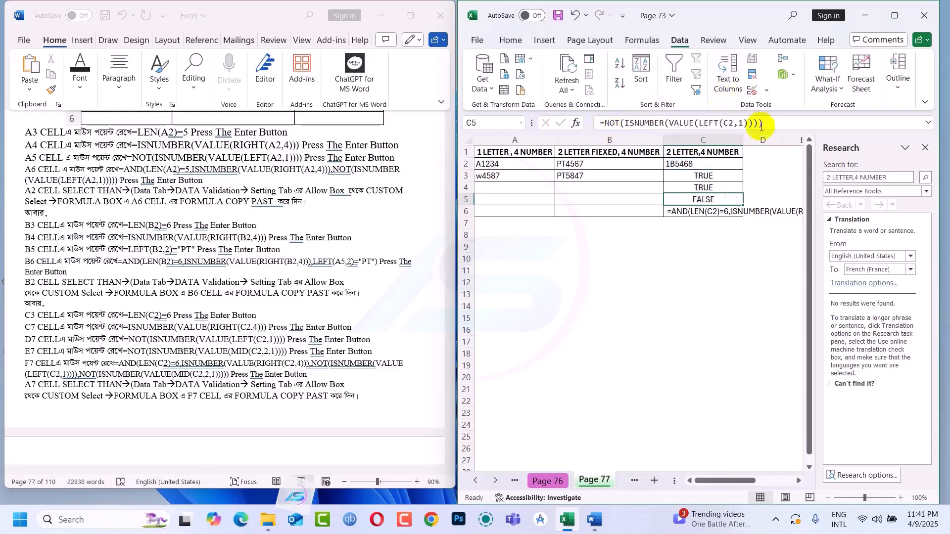
{"action": "left_click", "coordinate": [697, 211]}
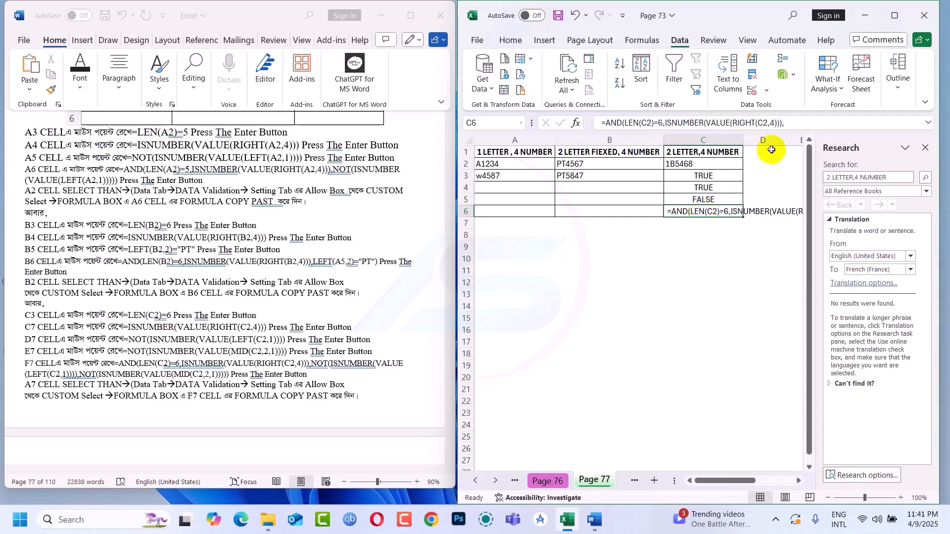
{"action": "left_click", "coordinate": [795, 123]}
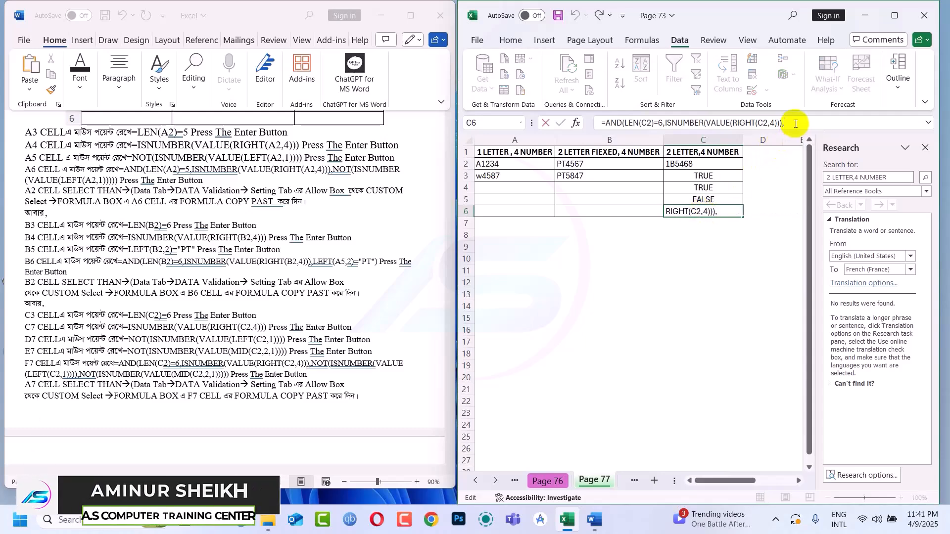
{"action": "key", "text": "ctrl+v"}
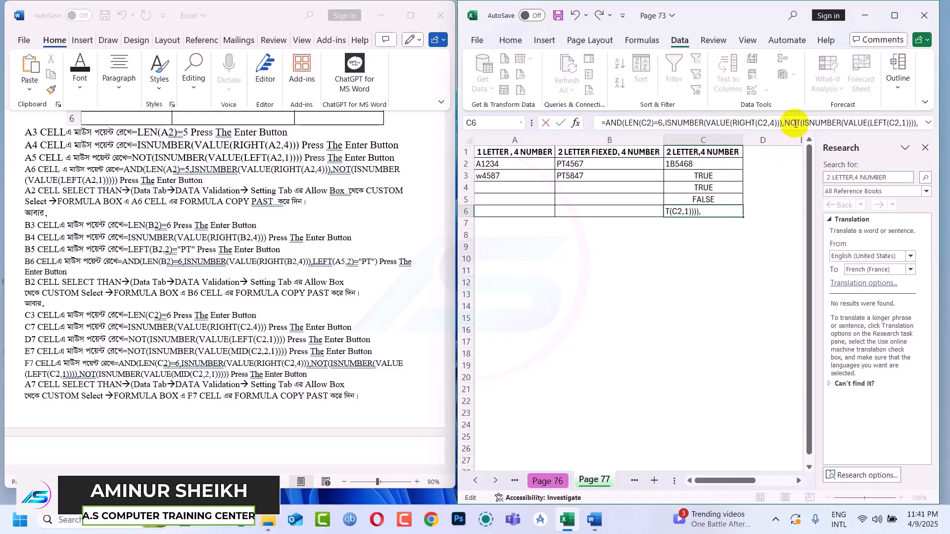
{"action": "left_click", "coordinate": [677, 231]}
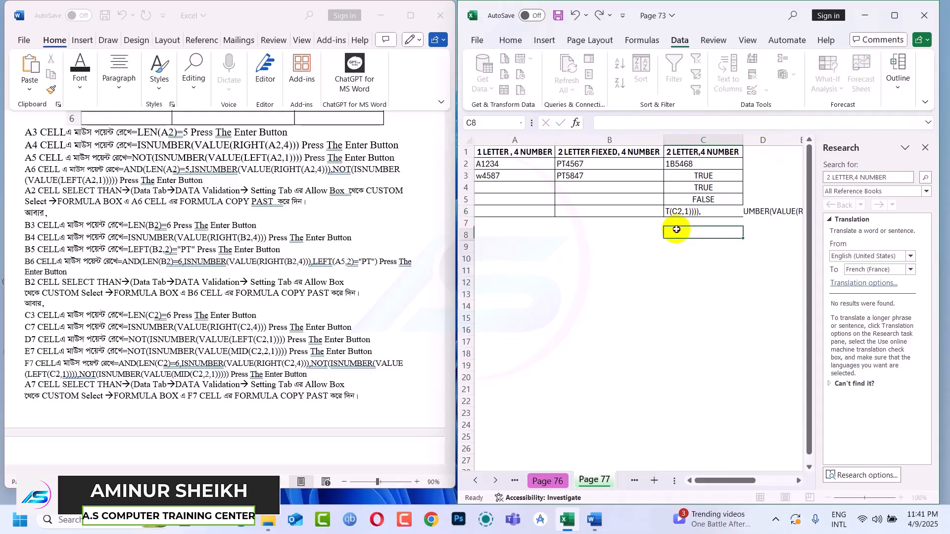
Move the unfinished AND formula from cell C6 down to cell C7.
{"action": "left_click", "coordinate": [683, 212]}
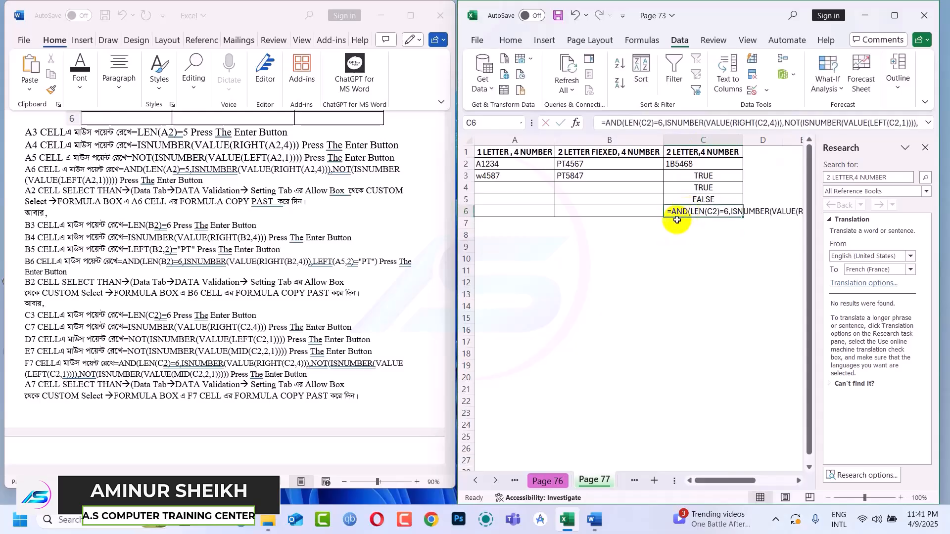
{"action": "left_click_drag", "start_coordinate": [679, 218], "coordinate": [680, 226]}
{"action": "left_click", "coordinate": [677, 210]}
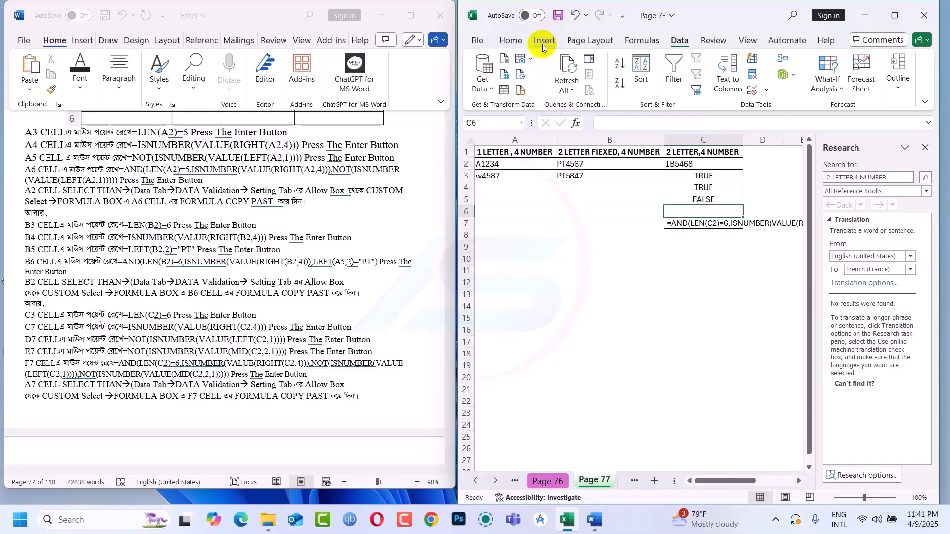
{"action": "left_click", "coordinate": [543, 42]}
{"action": "left_click", "coordinate": [508, 39]}
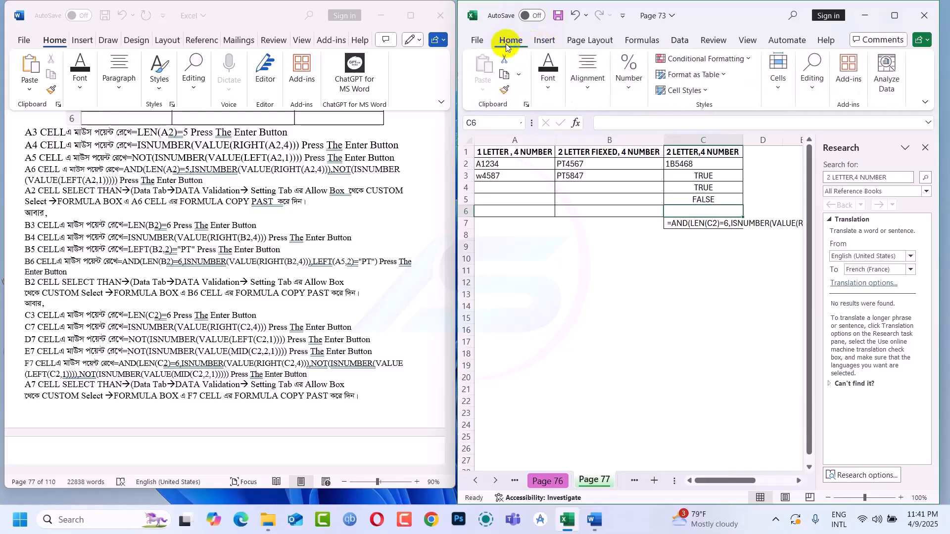
{"action": "left_click", "coordinate": [546, 88]}
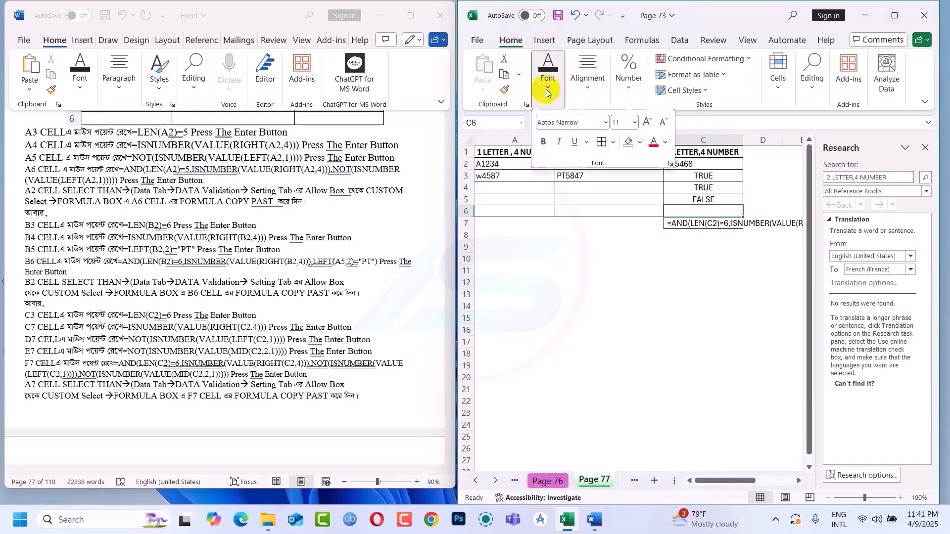
{"action": "left_click", "coordinate": [687, 214]}
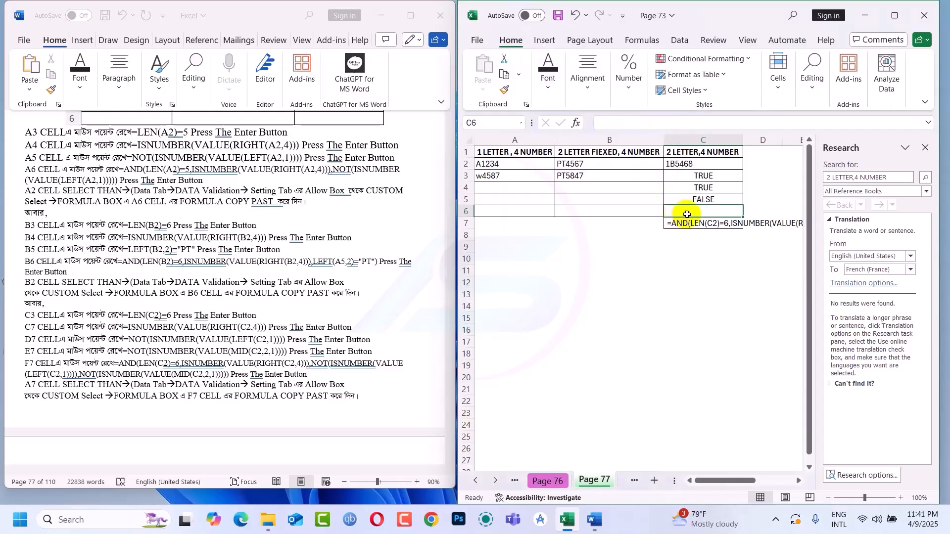
Enter the second-character check =NOT(ISNUMBER(VALUE(MID(C2,2,1)))) in cell C6.
{"action": "type", "text": "=not"}
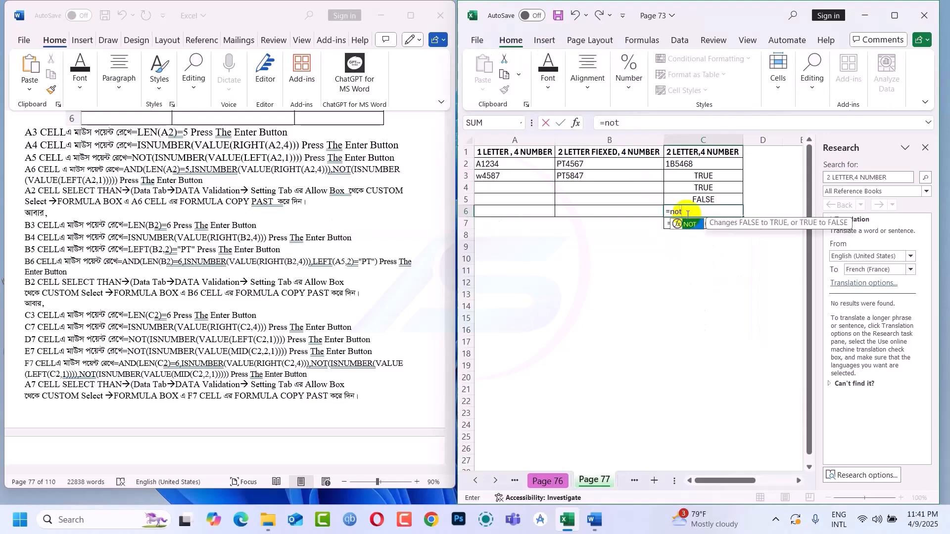
{"action": "key", "text": "Tab"}
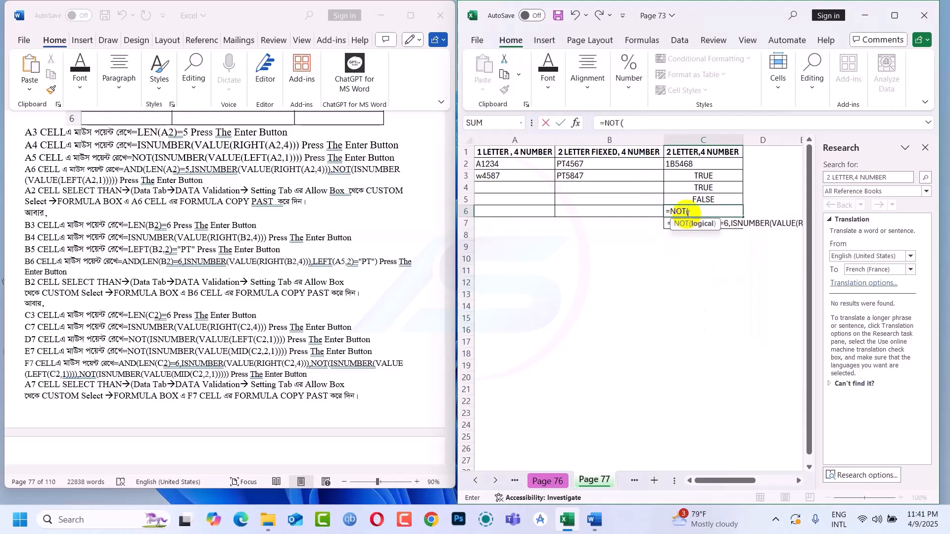
{"action": "type", "text": "in"}
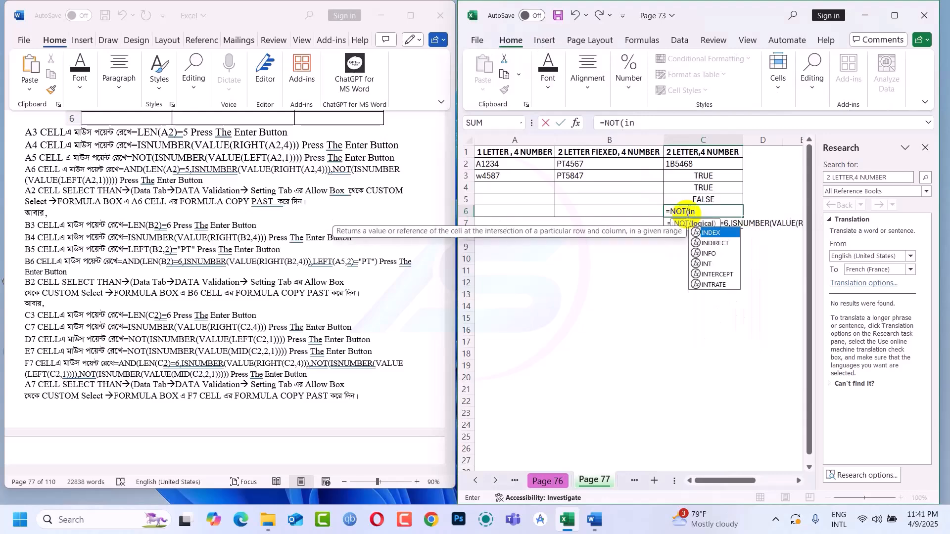
{"action": "key", "text": "BackSpace"}
{"action": "type", "text": "snu"}
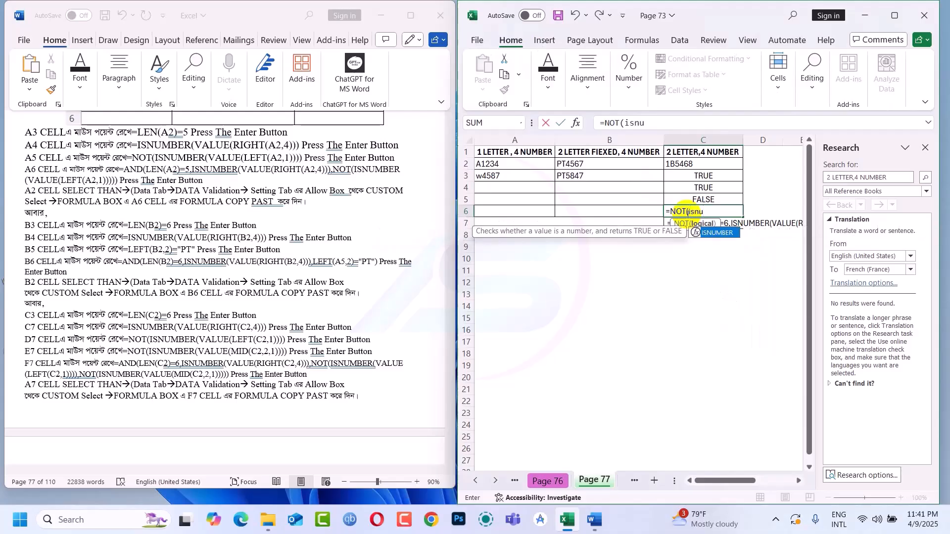
{"action": "key", "text": "Tab"}
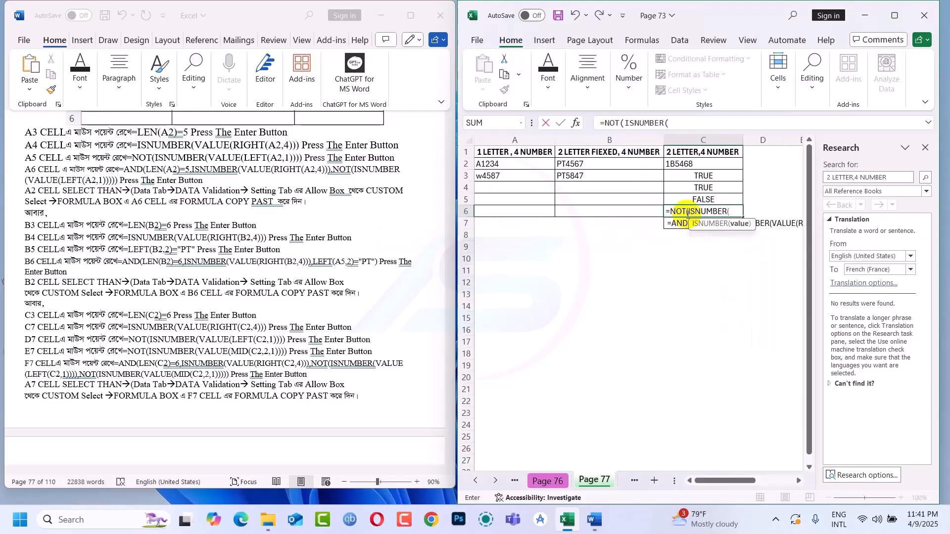
{"action": "type", "text": "va"}
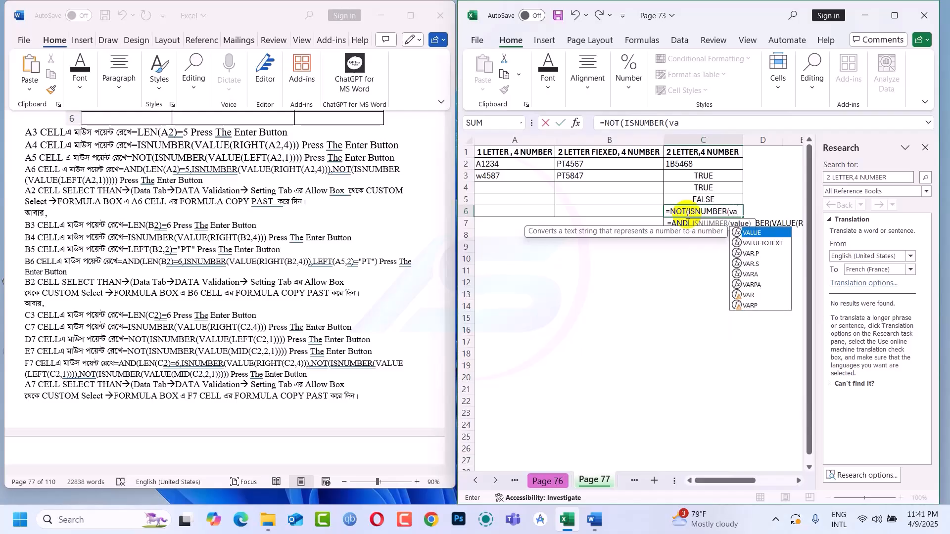
{"action": "key", "text": "Tab"}
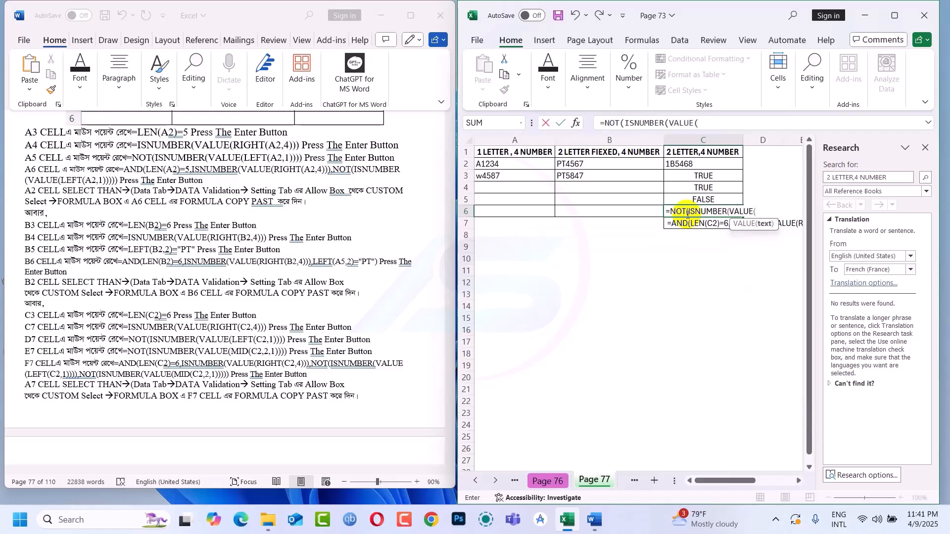
{"action": "type", "text": "mid"}
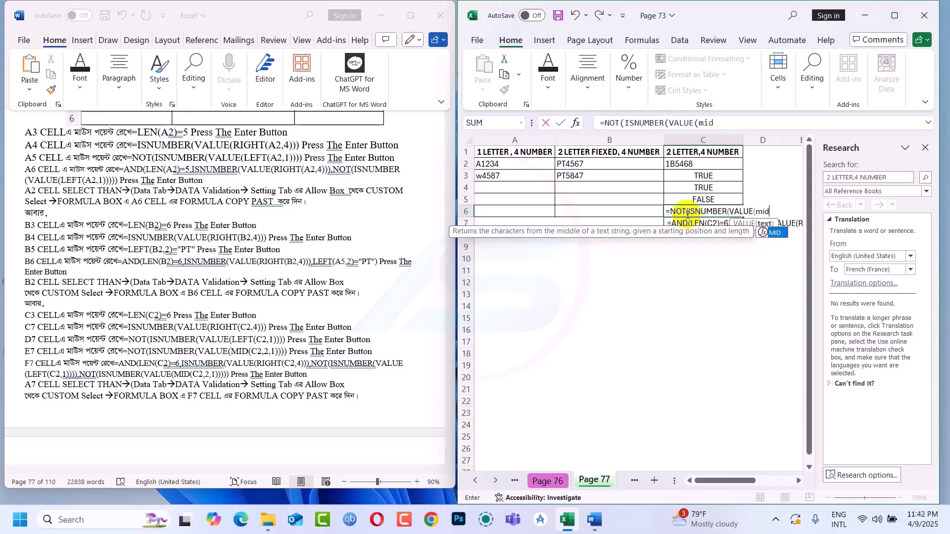
{"action": "key", "text": "Tab"}
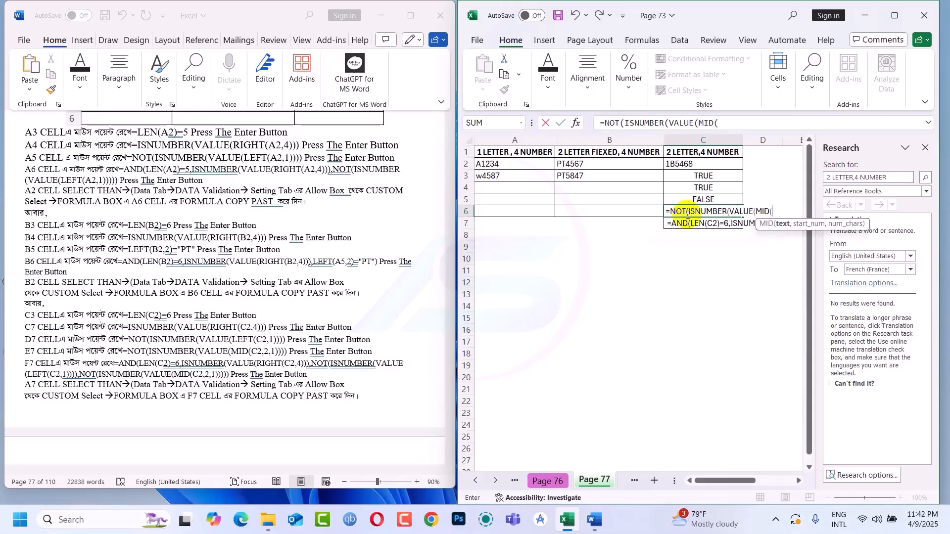
{"action": "left_click", "coordinate": [699, 164]}
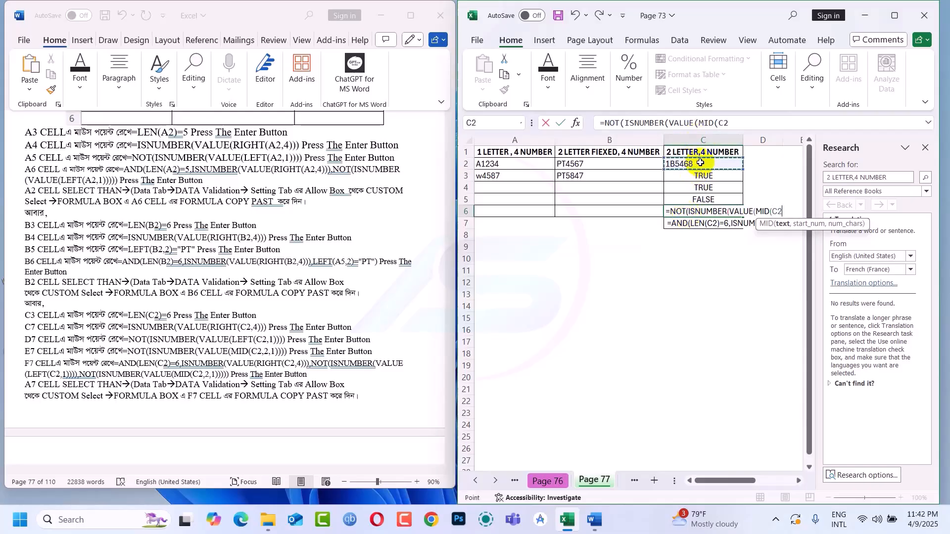
{"action": "type", "text": ","}
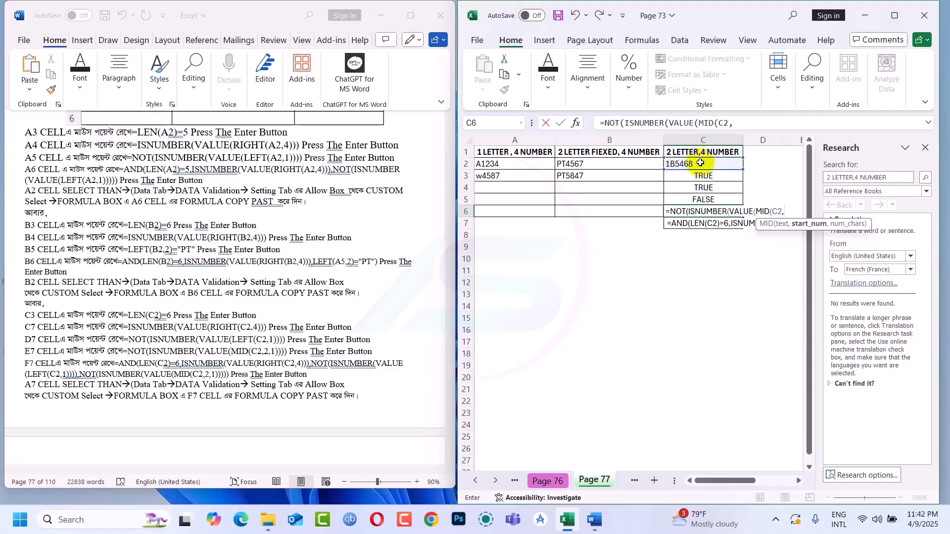
{"action": "type", "text": "2,1"}
{"action": "key", "text": "Return"}
{"action": "key", "text": "Return"}
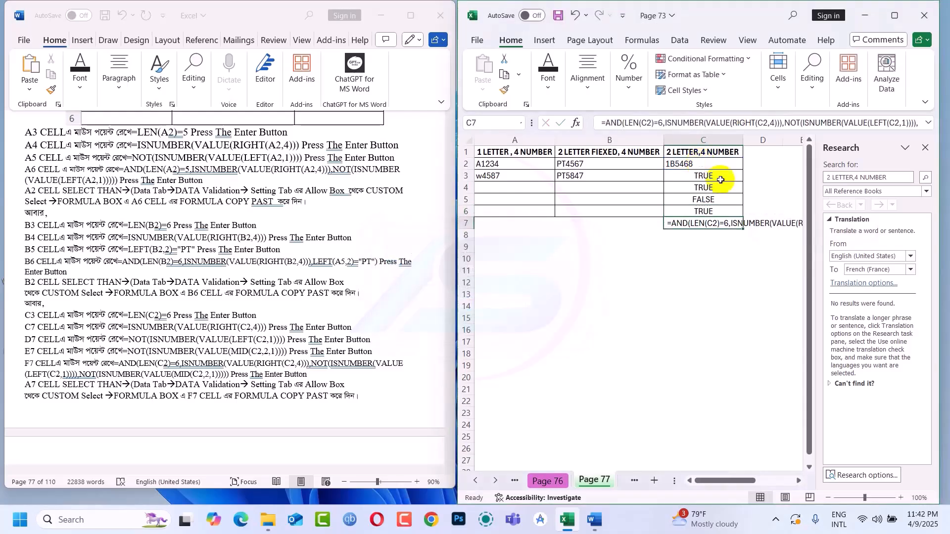
Maximize the workbook window and append NOT(ISNUMBER(VALUE(MID(C2,2,1)))) from cell C6 to the AND formula in C7.
{"action": "left_click", "coordinate": [716, 212]}
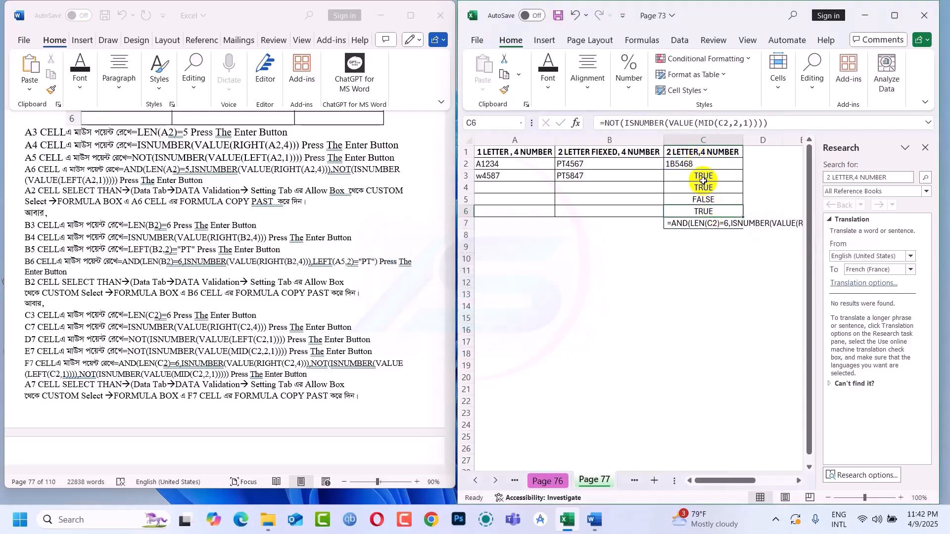
{"action": "left_click_drag", "start_coordinate": [775, 123], "coordinate": [604, 127]}
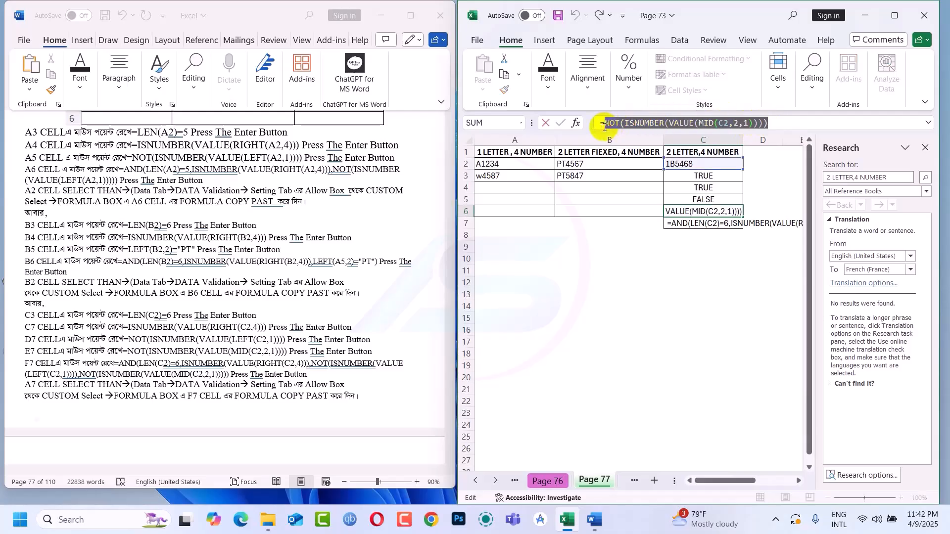
{"action": "key", "text": "Escape"}
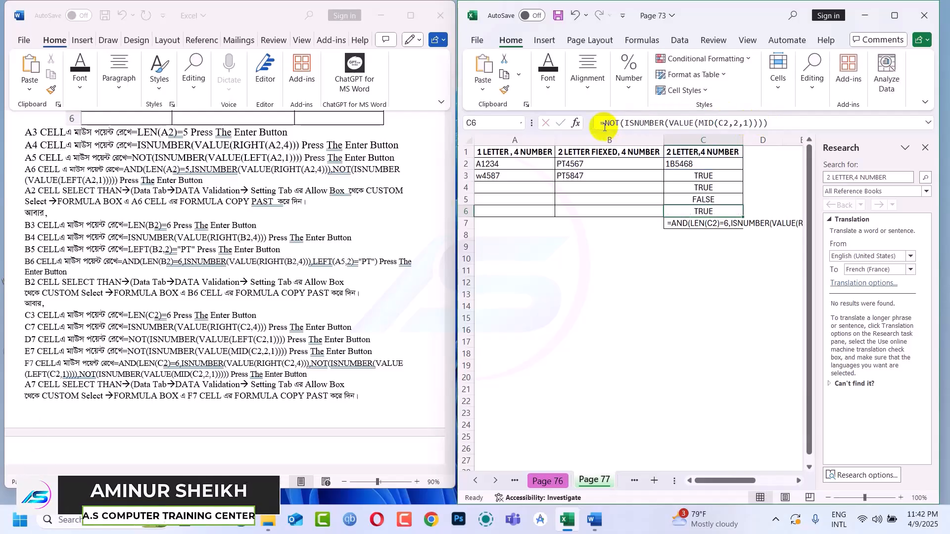
{"action": "left_click", "coordinate": [681, 223]}
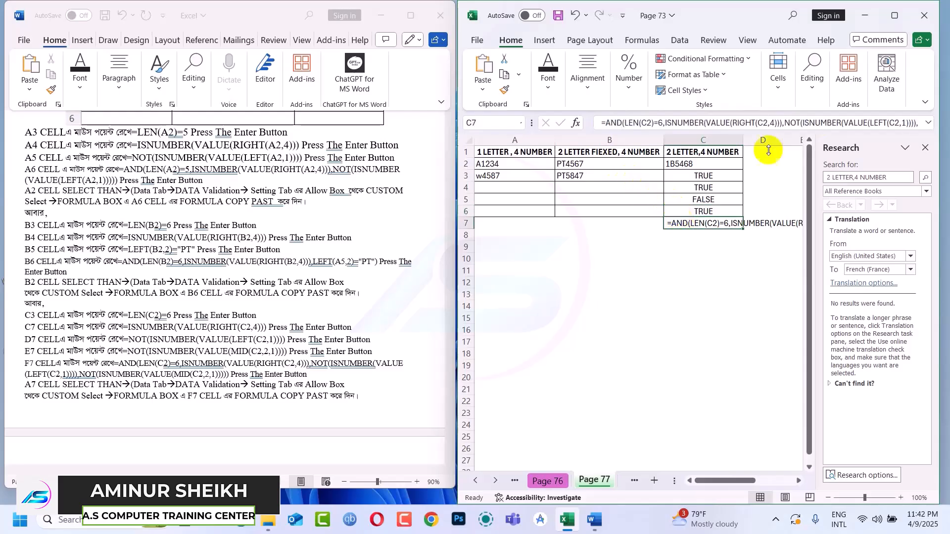
{"action": "left_click", "coordinate": [893, 15]}
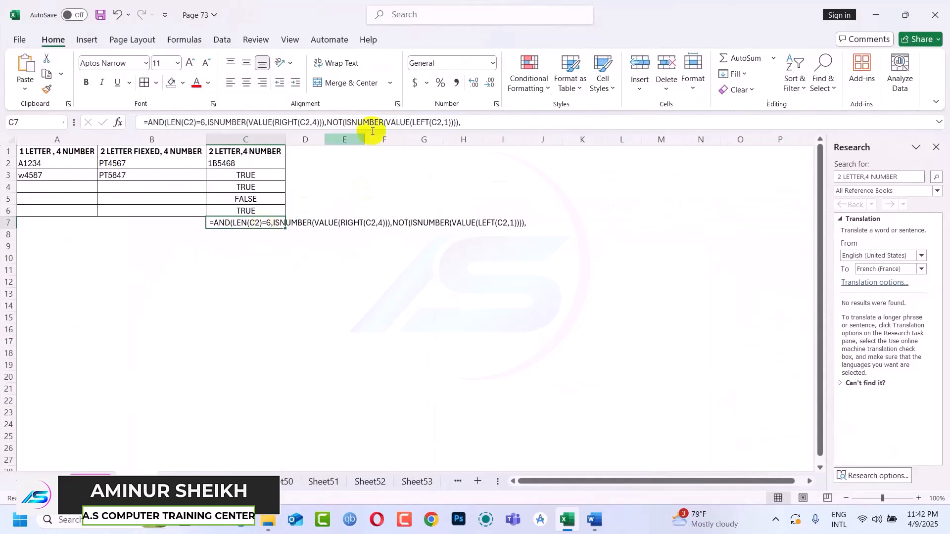
{"action": "left_click", "coordinate": [466, 123]}
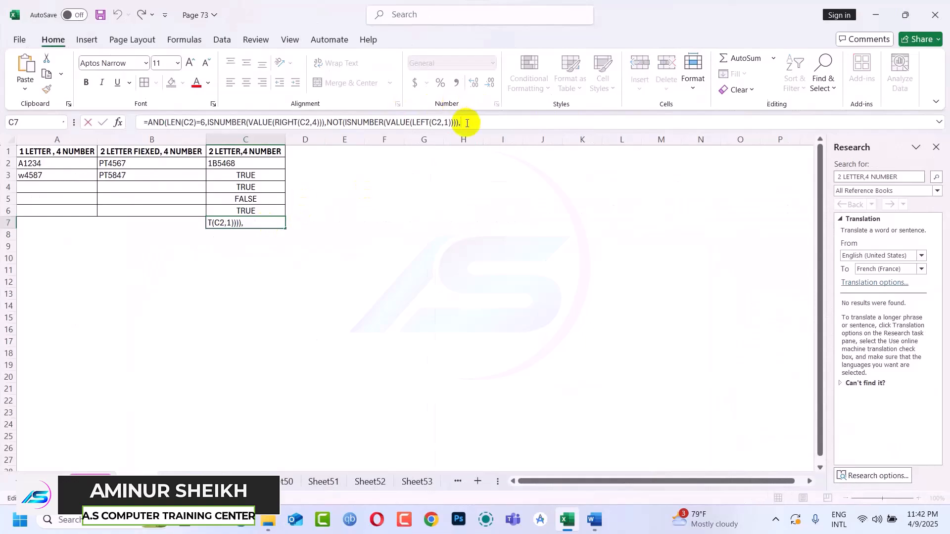
{"action": "key", "text": "ctrl+v"}
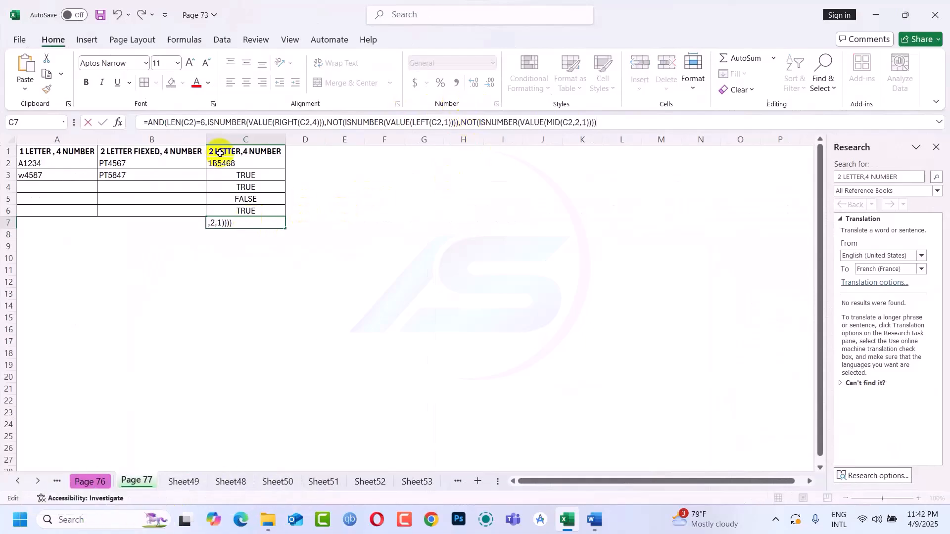
Activate the AND formula stored as text in C7 by removing the character before its equals sign.
{"action": "left_click", "coordinate": [143, 124]}
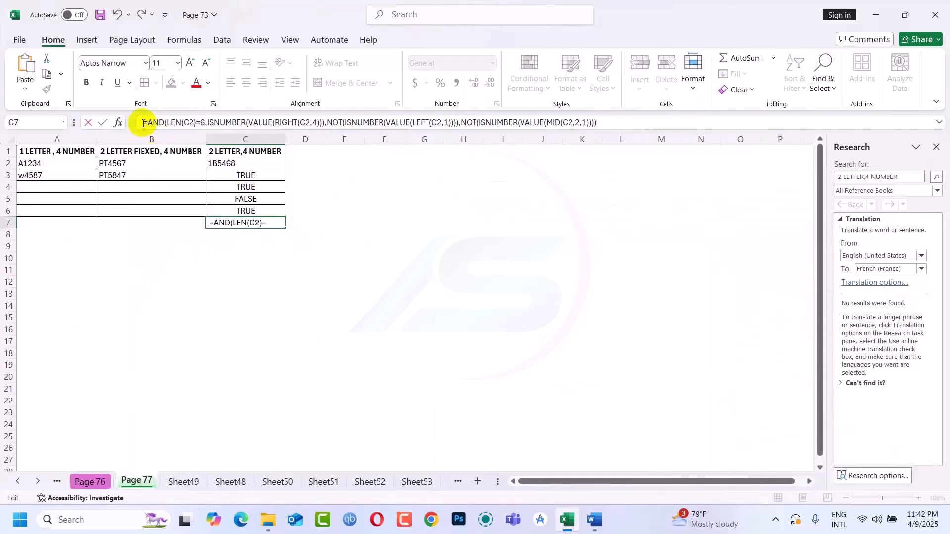
{"action": "key", "text": "BackSpace"}
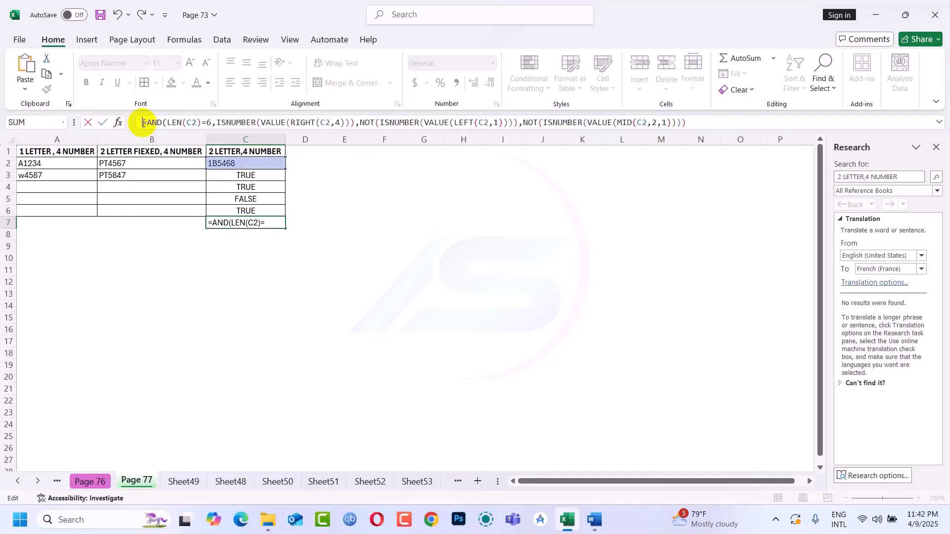
{"action": "key", "text": "Return"}
{"action": "key", "text": "Return"}
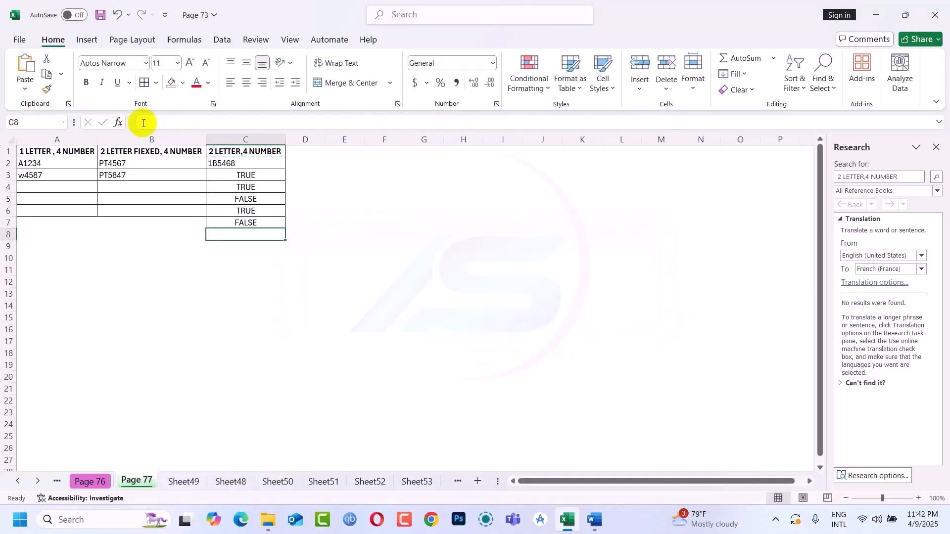
{"action": "left_click", "coordinate": [244, 221]}
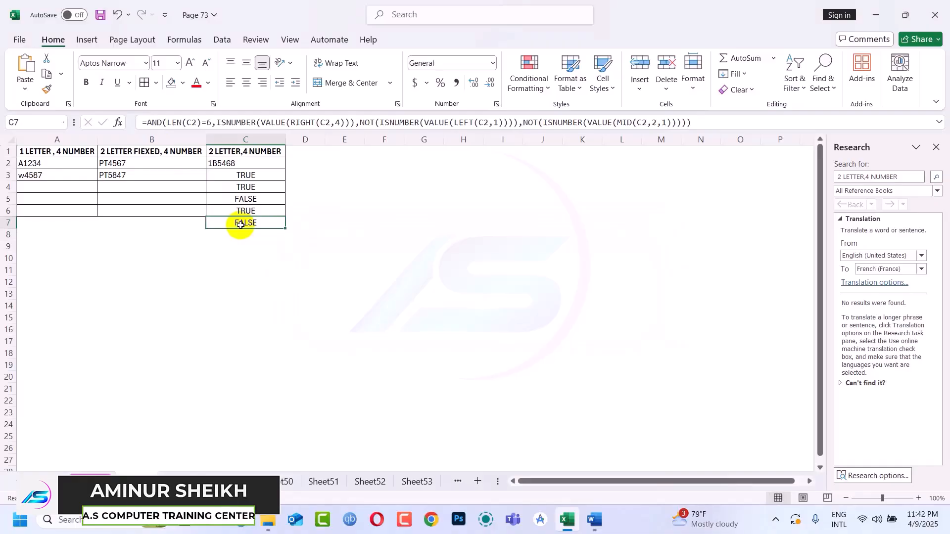
Replace the sample code in cell C2 with AA1546.
{"action": "double_click", "coordinate": [212, 163]}
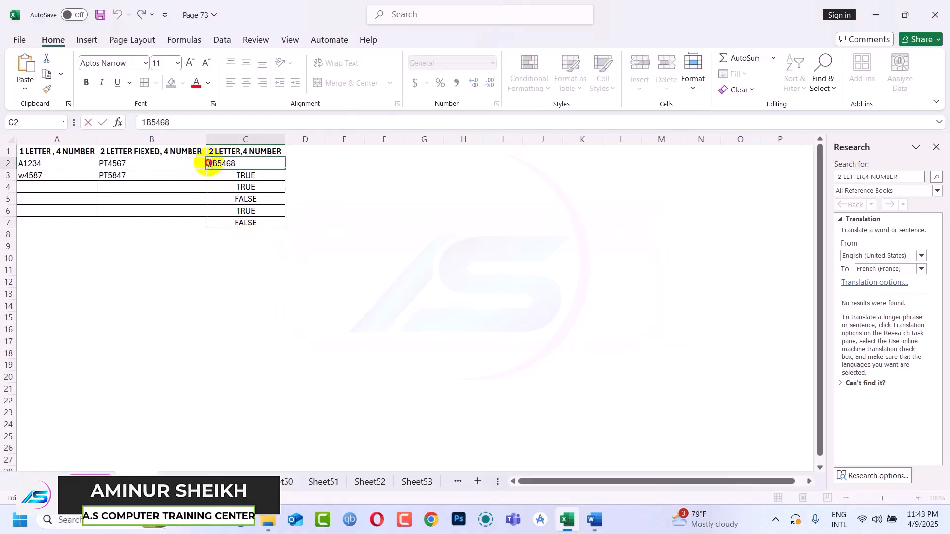
{"action": "type", "text": "A"}
{"action": "key", "text": "Return"}
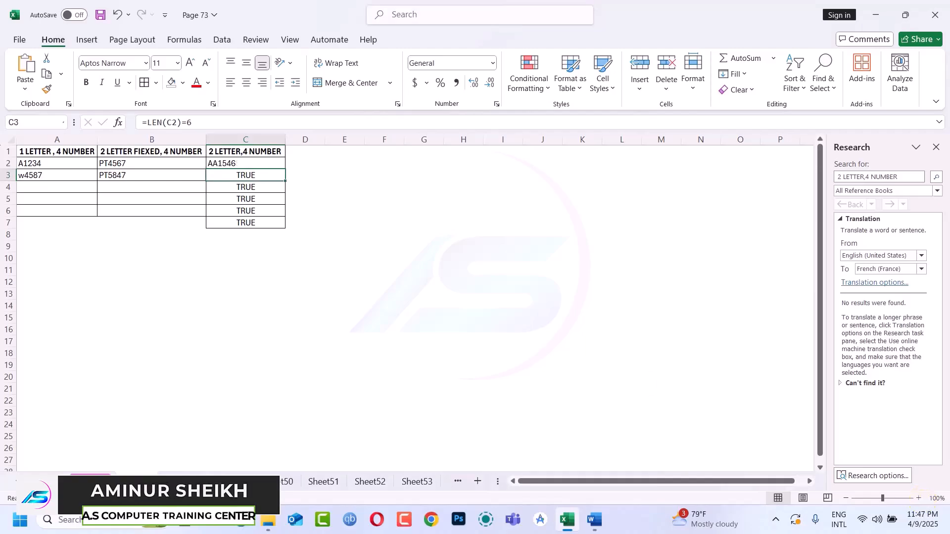
Delete the combined formula from cell C7 and empty the Windows clipboard history.
{"action": "left_click", "coordinate": [246, 223]}
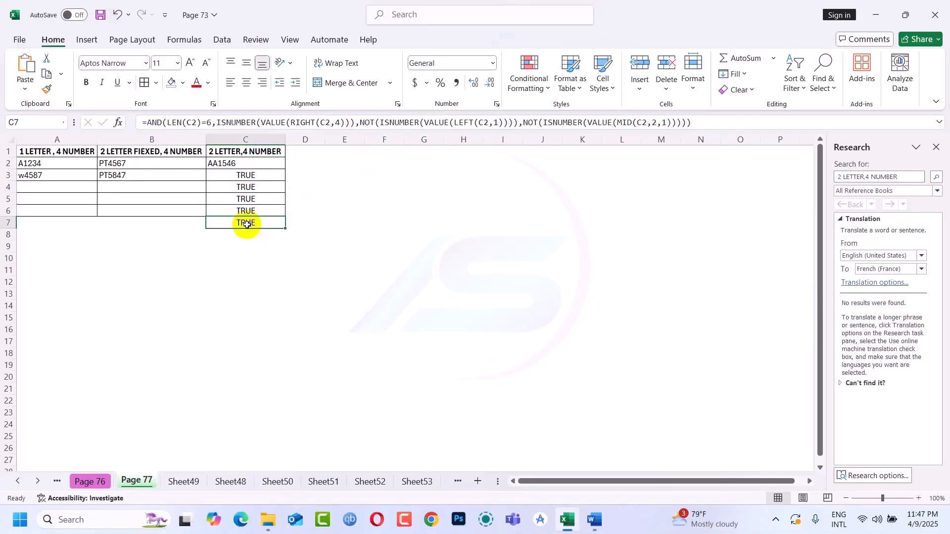
{"action": "key", "text": "Delete"}
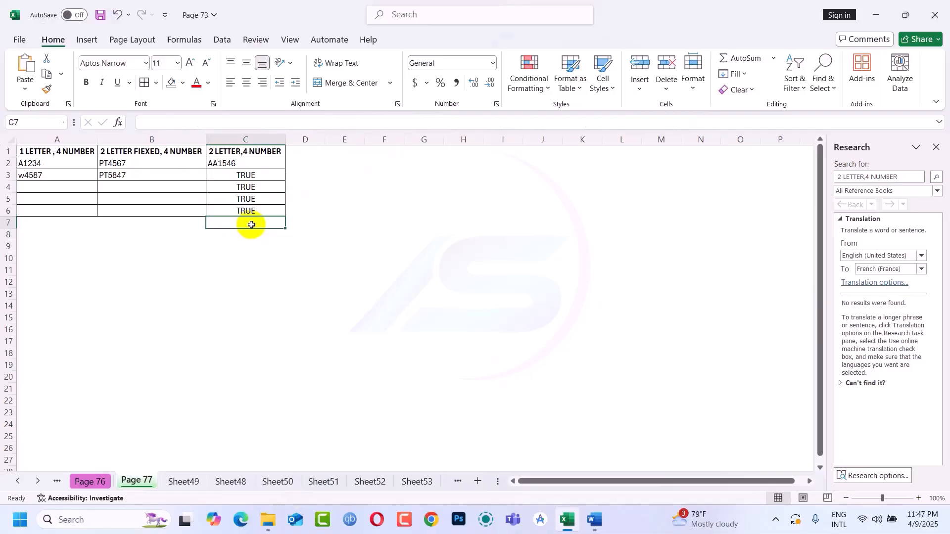
{"action": "key", "text": "super+v"}
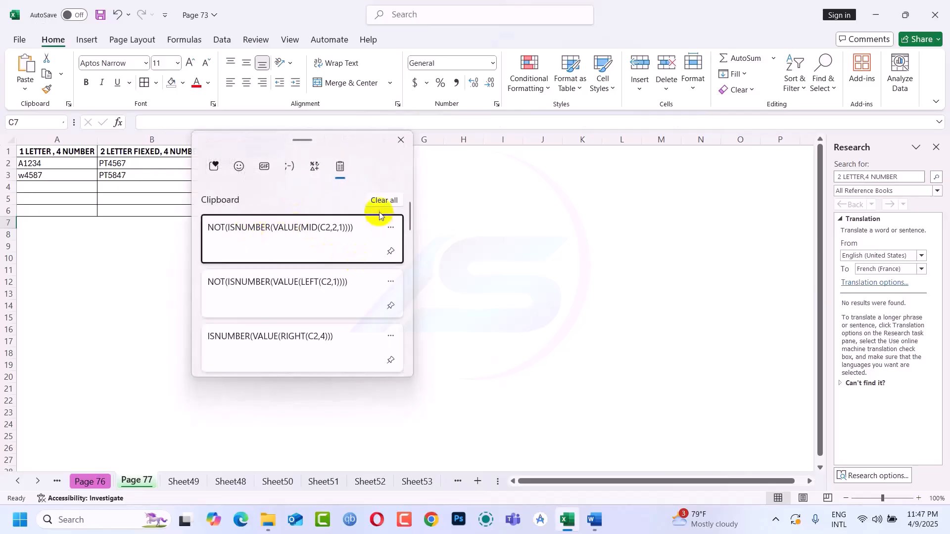
{"action": "left_click", "coordinate": [385, 200]}
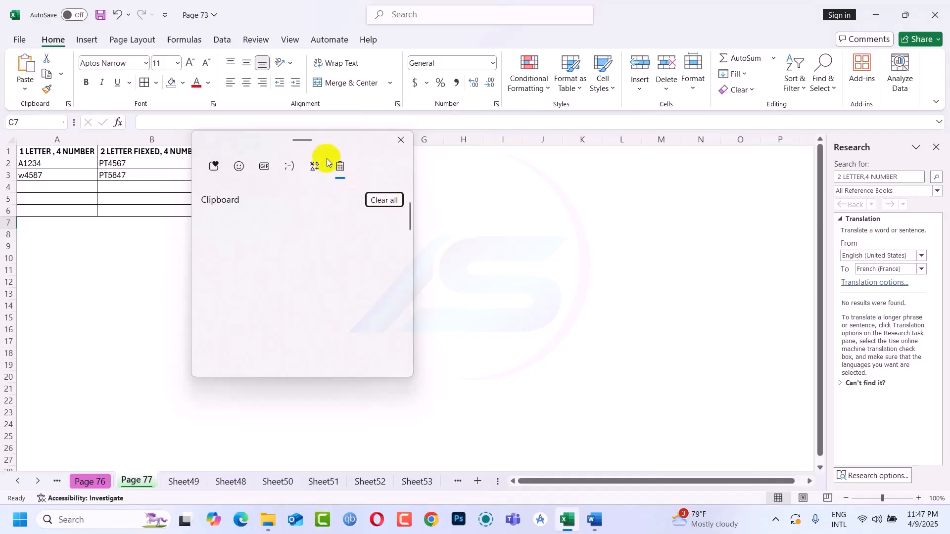
{"action": "left_click_drag", "start_coordinate": [257, 142], "coordinate": [587, 132]}
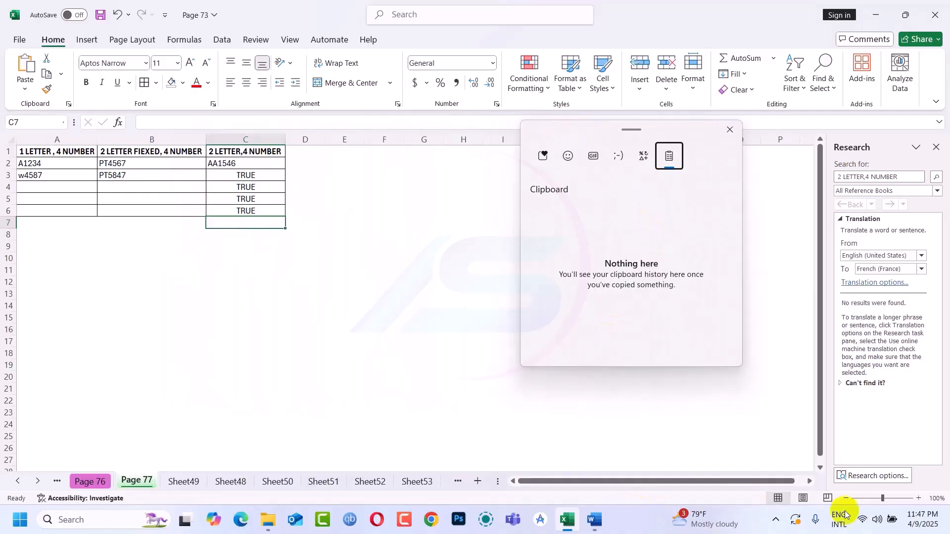
{"action": "left_click", "coordinate": [921, 501]}
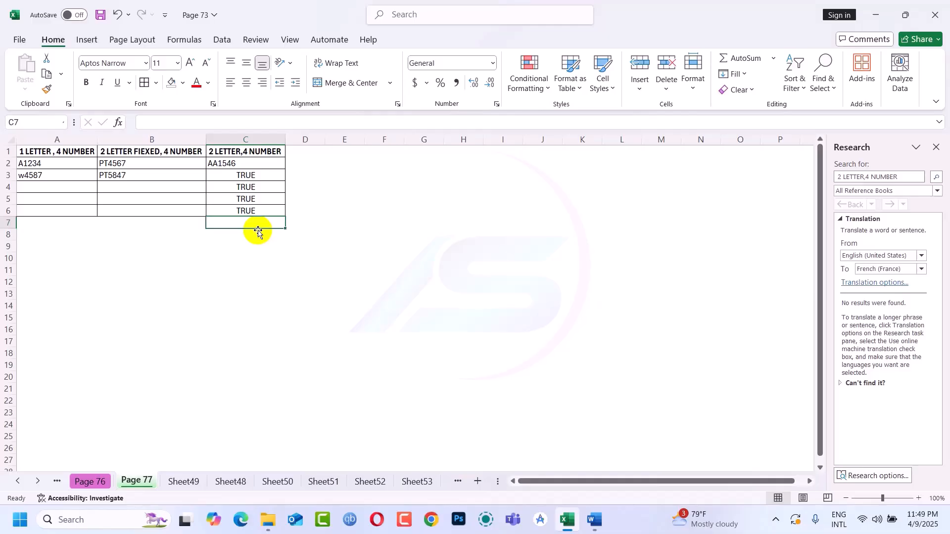
{"action": "key", "text": "super+v"}
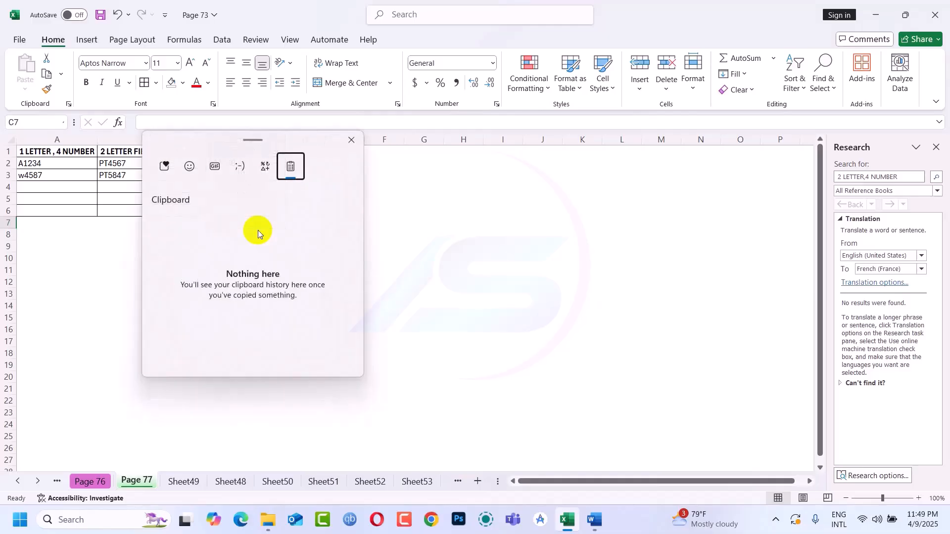
{"action": "left_click_drag", "start_coordinate": [210, 139], "coordinate": [542, 173]}
{"action": "key", "text": "Escape"}
Copy LEN(C2)=6 from cell C3 and ISNUMBER(VALUE(RIGHT(C2,4))) from cell C4 without their equals signs.
{"action": "left_click", "coordinate": [247, 176]}
{"action": "left_click", "coordinate": [198, 123]}
{"action": "left_click_drag", "start_coordinate": [198, 124], "coordinate": [150, 124]}
{"action": "key", "text": "ctrl+c"}
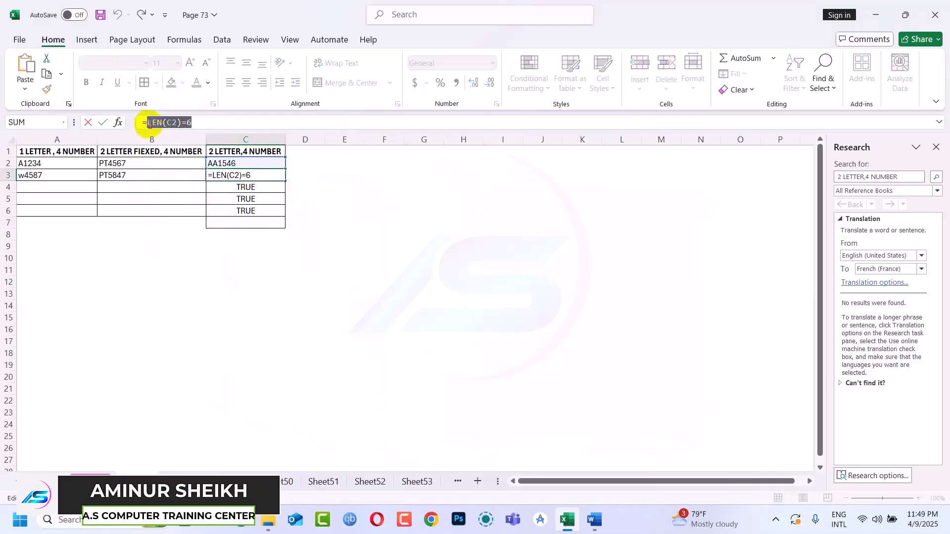
{"action": "key", "text": "Escape"}
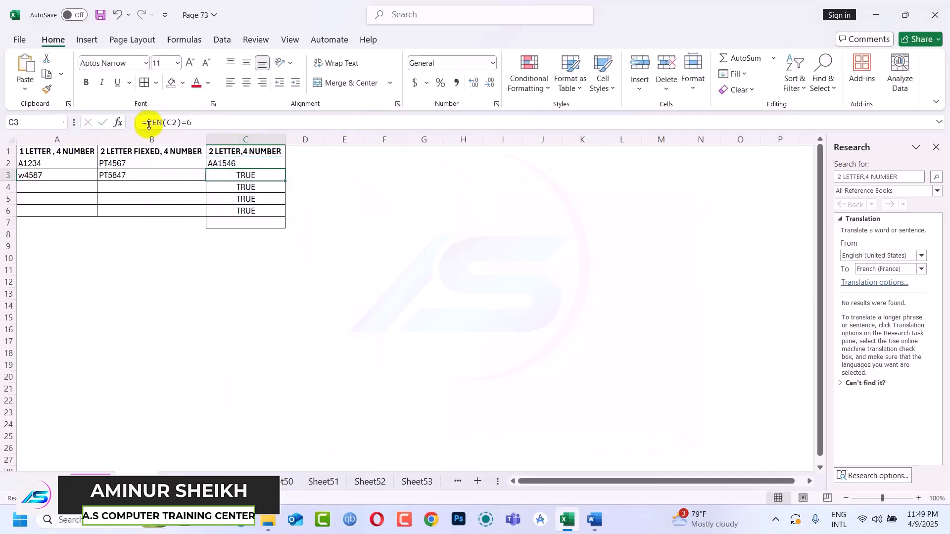
{"action": "double_click", "coordinate": [240, 187]}
{"action": "left_click_drag", "start_coordinate": [289, 124], "coordinate": [147, 121]}
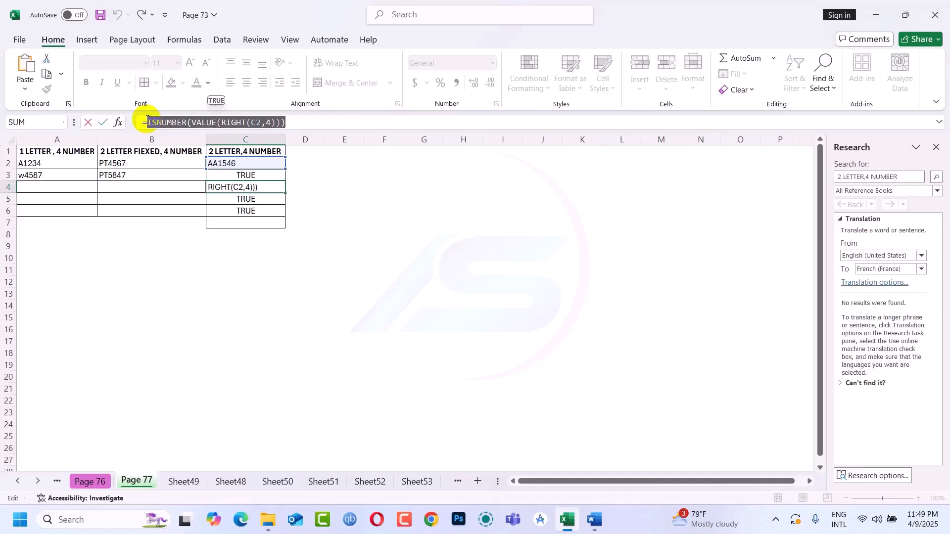
{"action": "key", "text": "Escape"}
Copy NOT(ISNUMBER(VALUE(LEFT(C2,1)))) from C5 and NOT(ISNUMBER(VALUE(MID(C2,2,1)))) from C6, and review the clipboard history.
{"action": "left_click", "coordinate": [238, 197]}
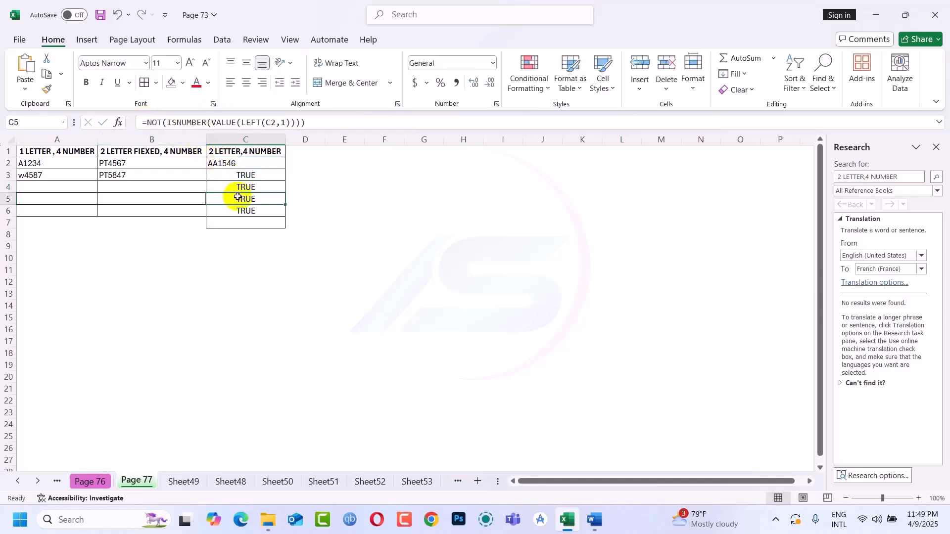
{"action": "left_click_drag", "start_coordinate": [311, 122], "coordinate": [146, 121]}
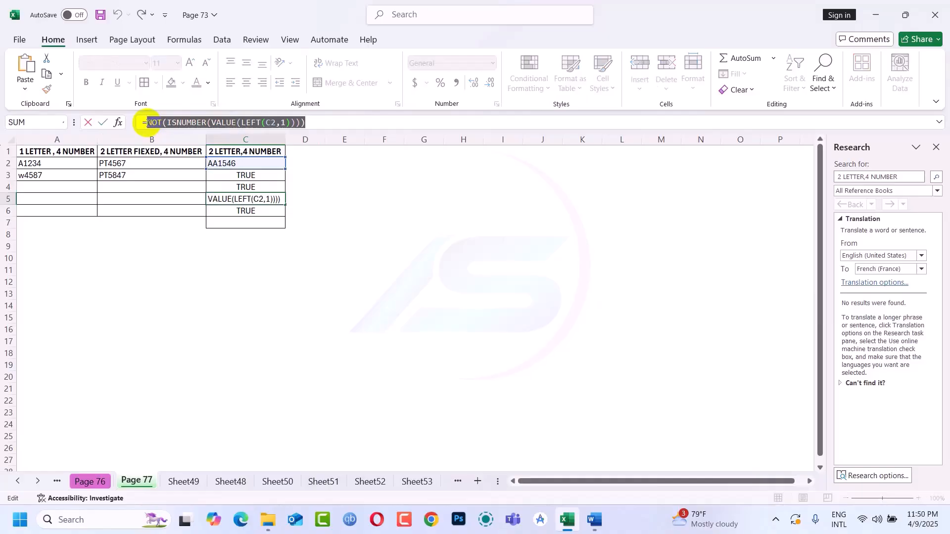
{"action": "key", "text": "Escape"}
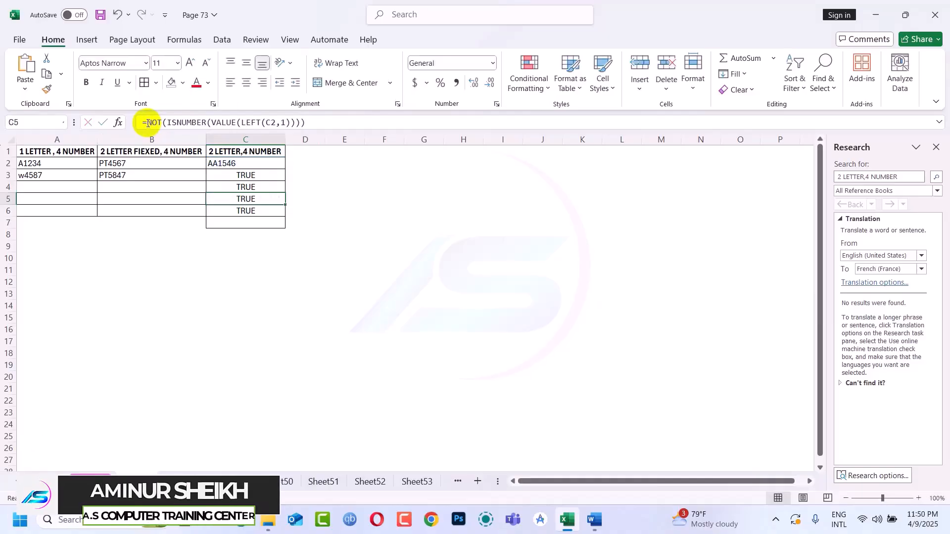
{"action": "left_click", "coordinate": [233, 212]}
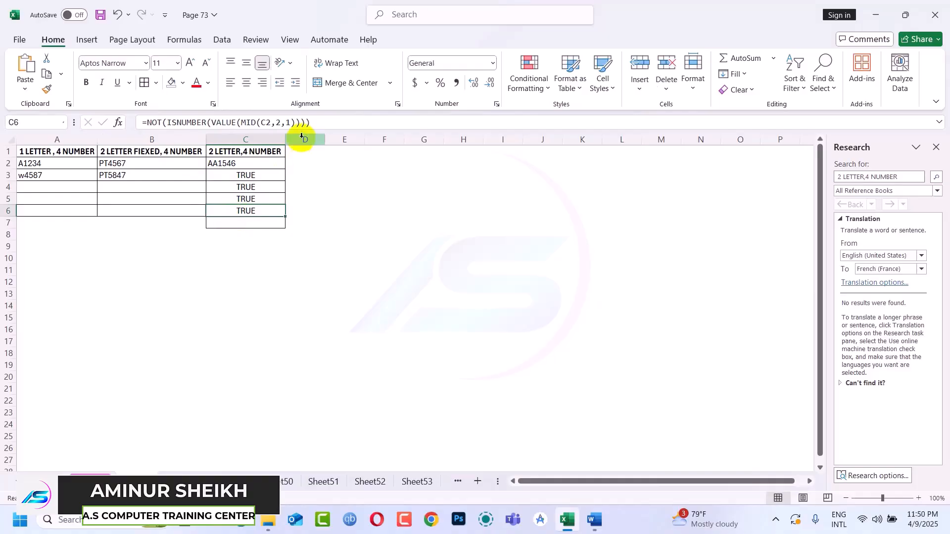
{"action": "left_click_drag", "start_coordinate": [312, 122], "coordinate": [148, 124]}
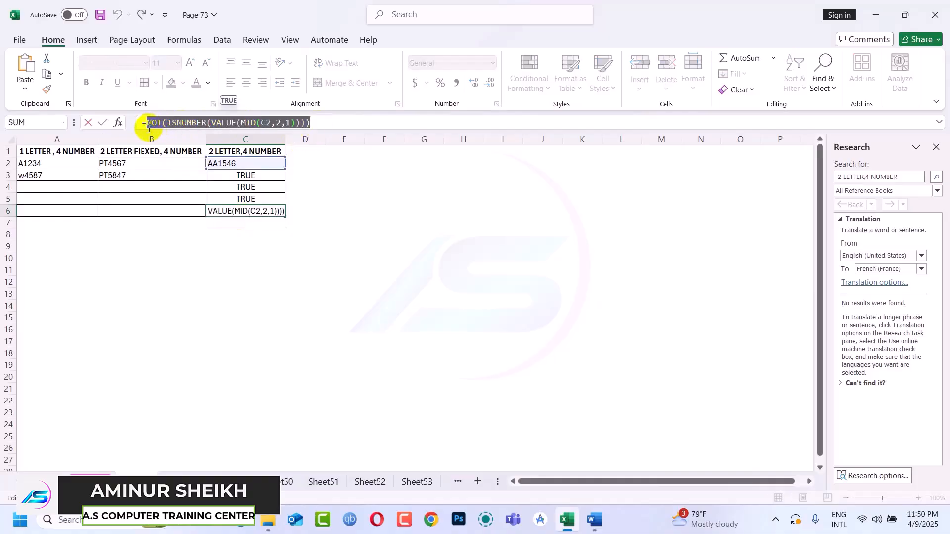
{"action": "key", "text": "Escape"}
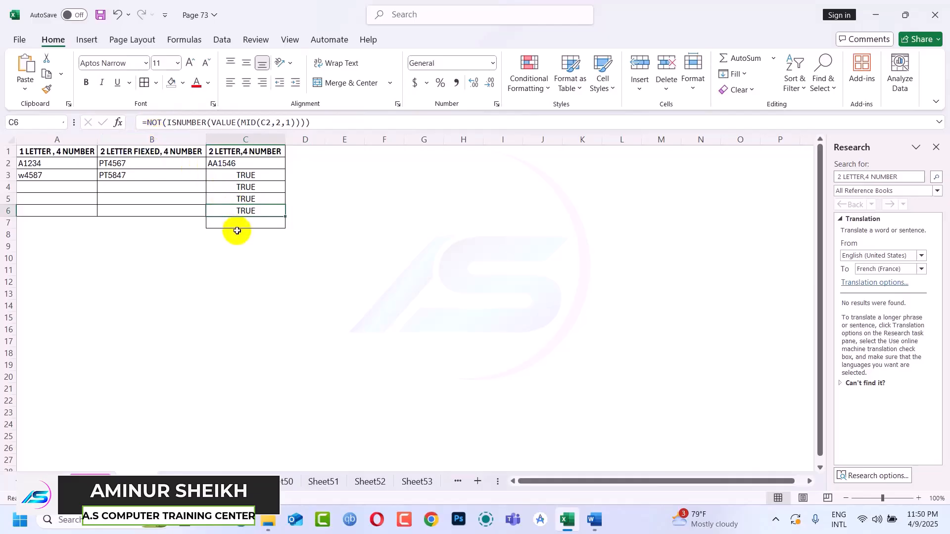
{"action": "key", "text": "super+v"}
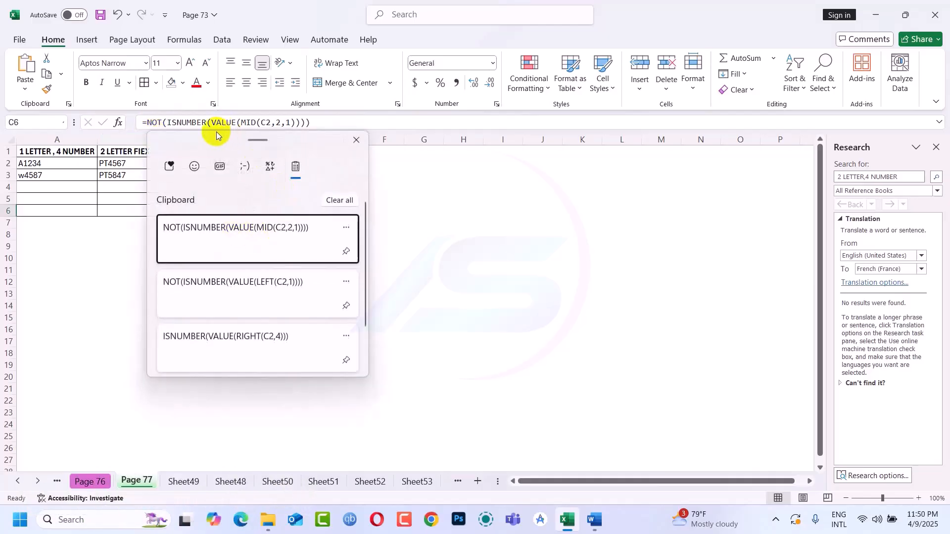
{"action": "left_click_drag", "start_coordinate": [209, 139], "coordinate": [511, 146]}
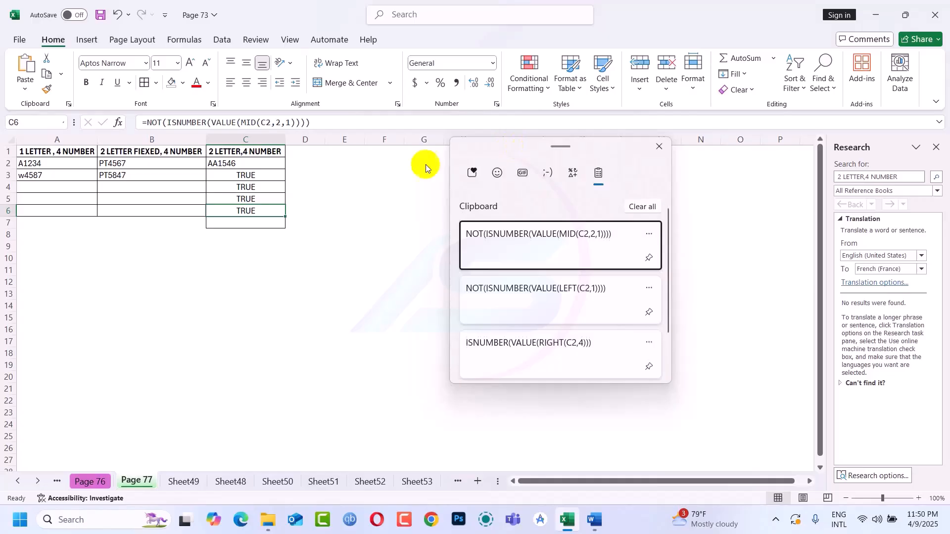
Start an AND formula in cell C7 with the copied condition LEN(C2)=6 from the clipboard history, followed by a comma.
{"action": "left_click", "coordinate": [250, 224]}
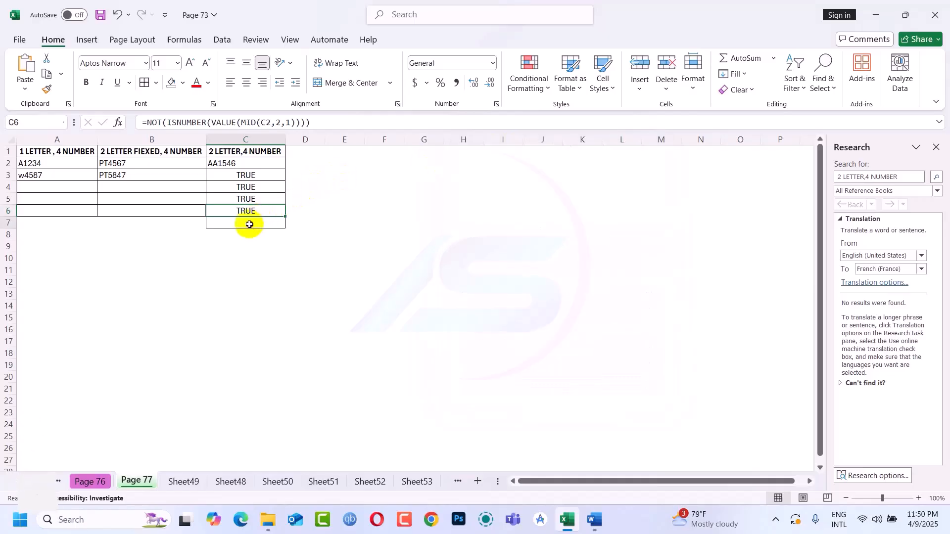
{"action": "type", "text": "="}
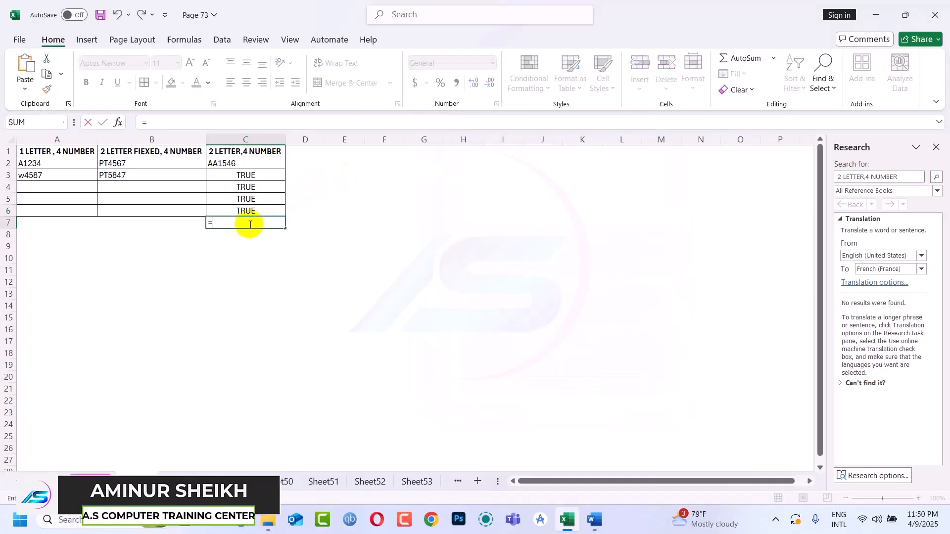
{"action": "type", "text": "and"}
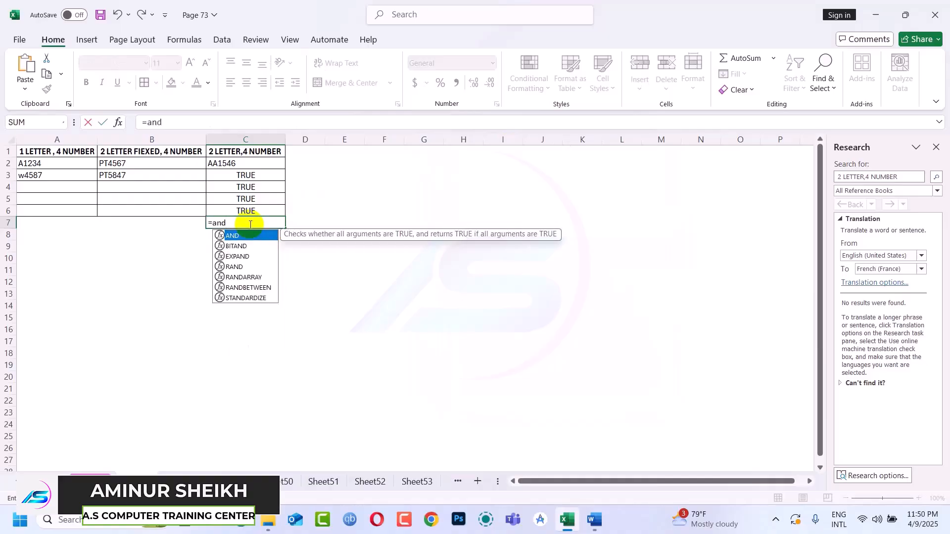
{"action": "key", "text": "Tab"}
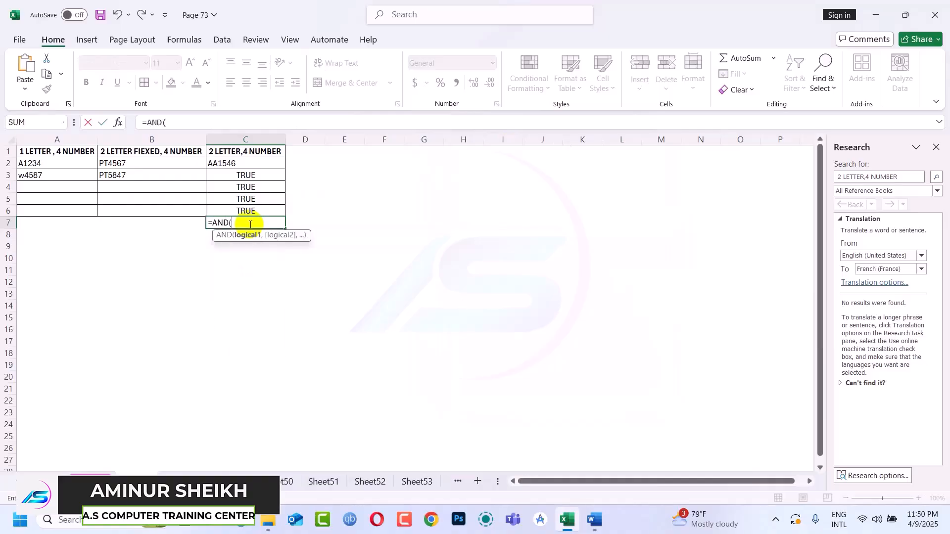
{"action": "key", "text": "super+v"}
{"action": "left_click_drag", "start_coordinate": [254, 241], "coordinate": [371, 209]}
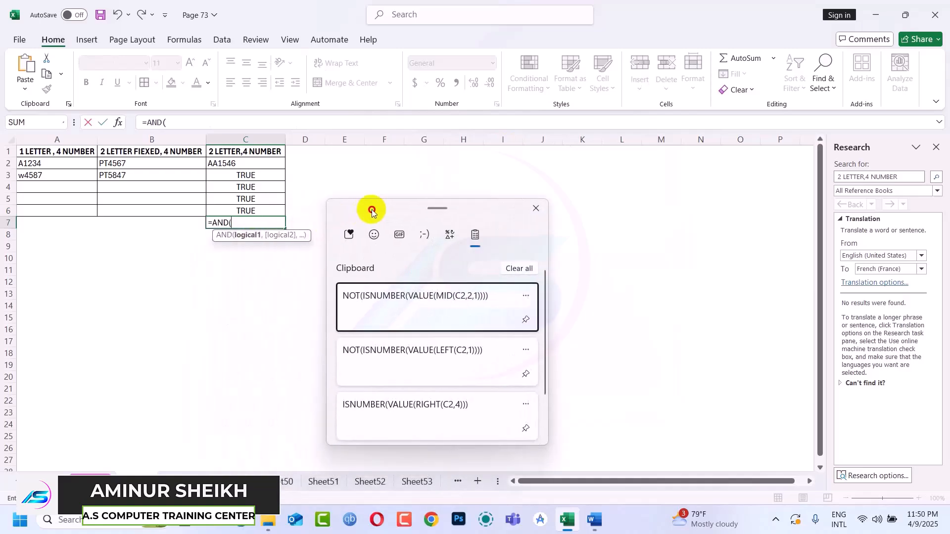
{"action": "scroll", "coordinate": [423, 367], "scroll_direction": "down", "scroll_amount": 2}
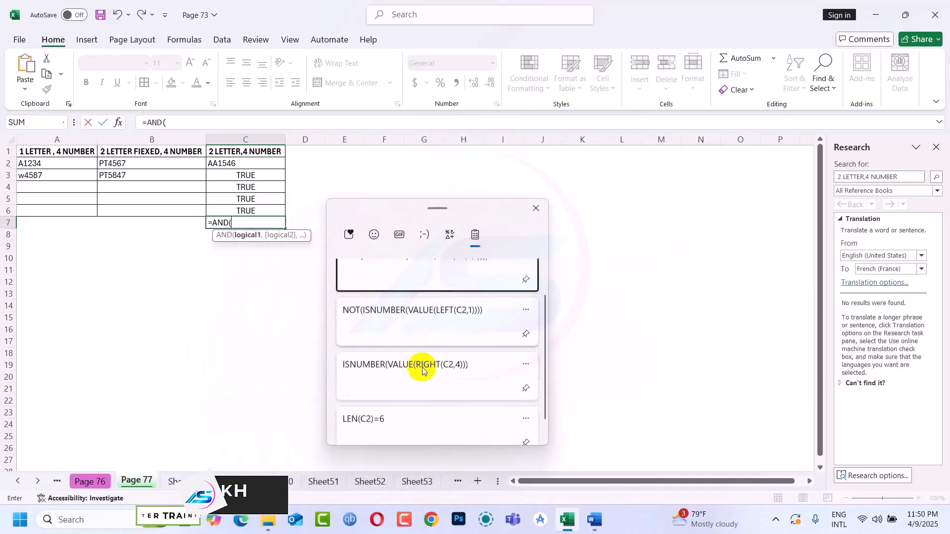
{"action": "left_click", "coordinate": [382, 409]}
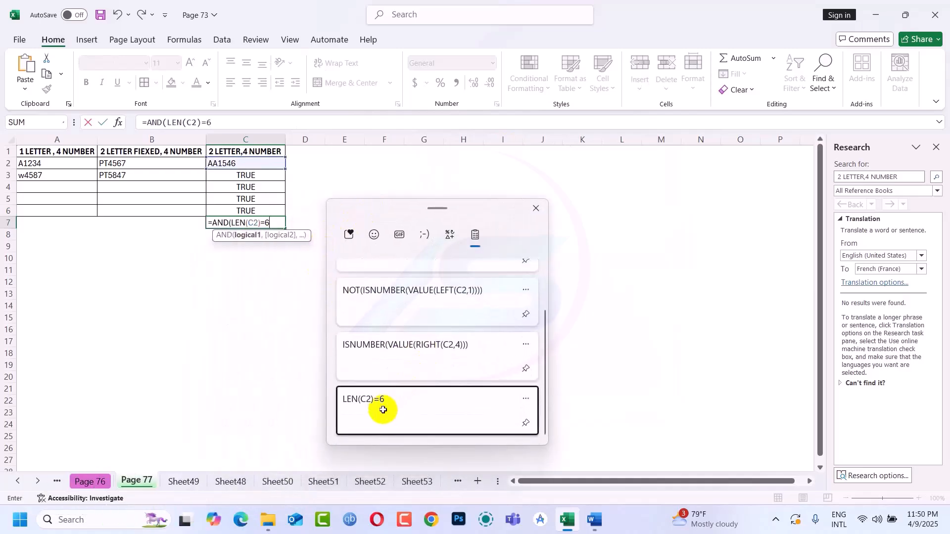
{"action": "type", "text": ","}
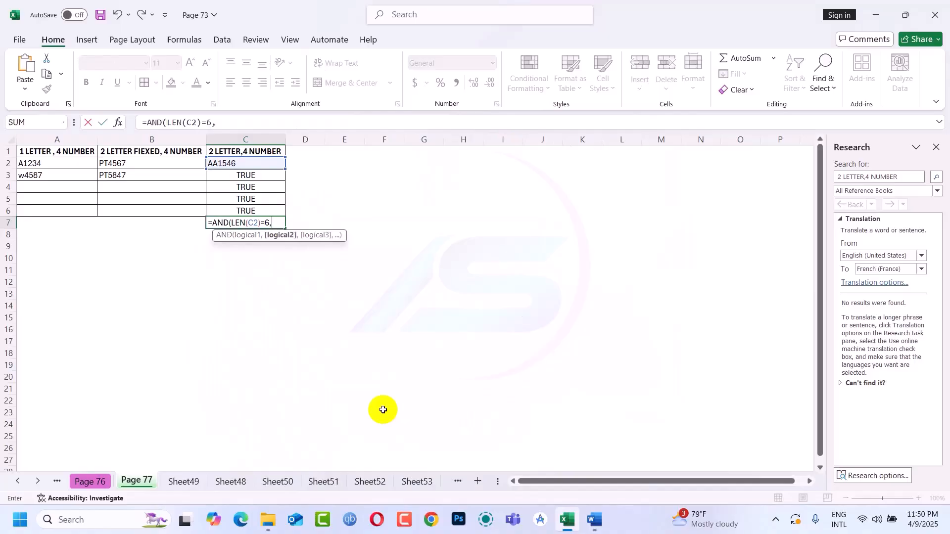
Add the copied condition ISNUMBER(VALUE(RIGHT(C2,4))) as the second argument of the AND formula in C7.
{"action": "key", "text": "super+v"}
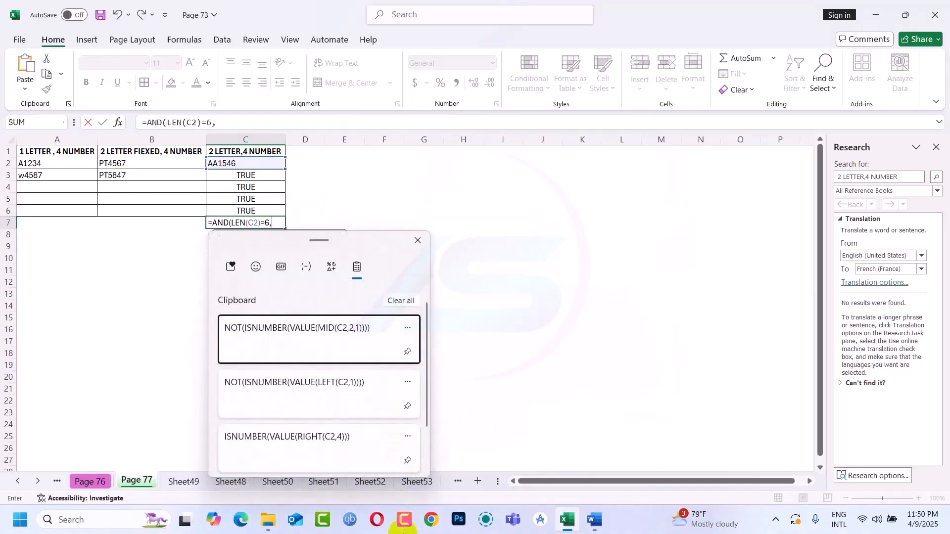
{"action": "scroll", "coordinate": [315, 441], "scroll_direction": "down", "scroll_amount": 2}
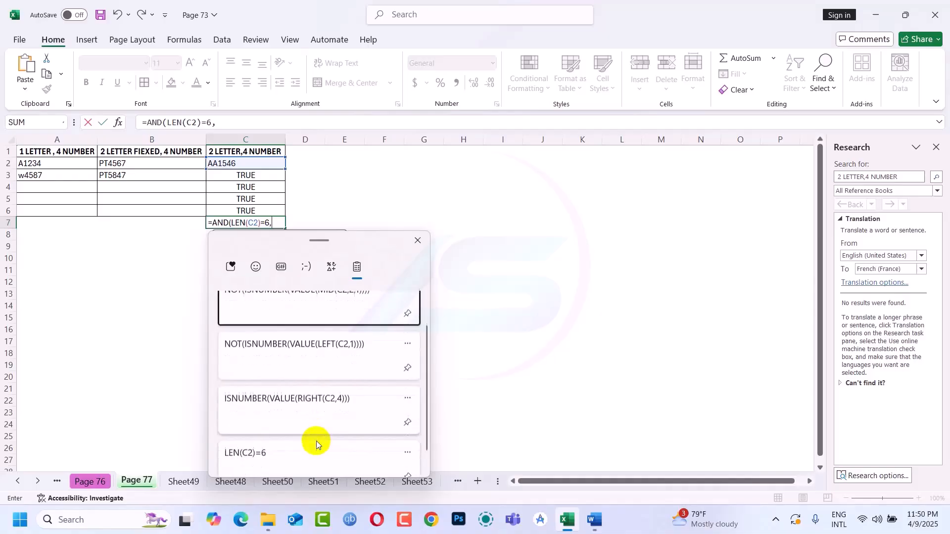
{"action": "left_click", "coordinate": [324, 382]}
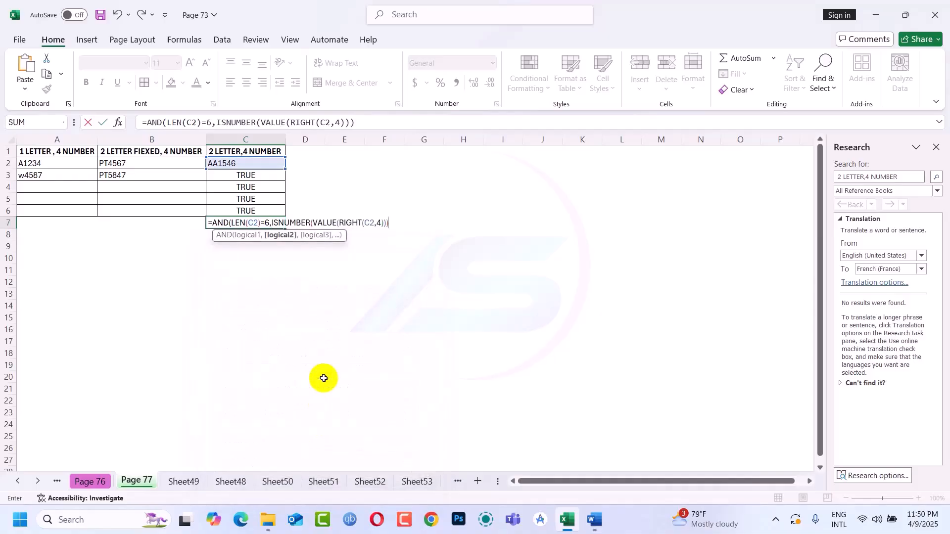
Add the copied condition NOT(ISNUMBER(VALUE(LEFT(C2,1)))) as the third argument of the AND formula in C7.
{"action": "type", "text": ","}
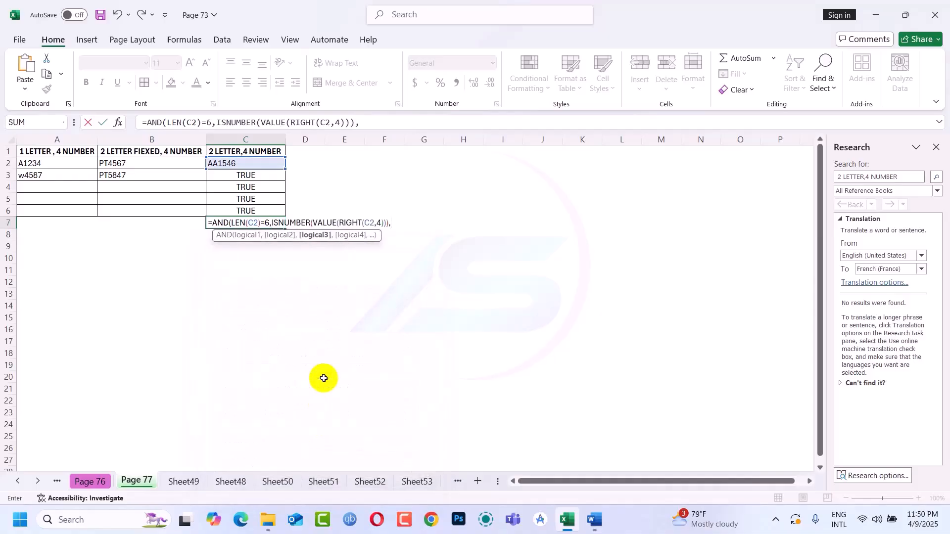
{"action": "key", "text": "super+v"}
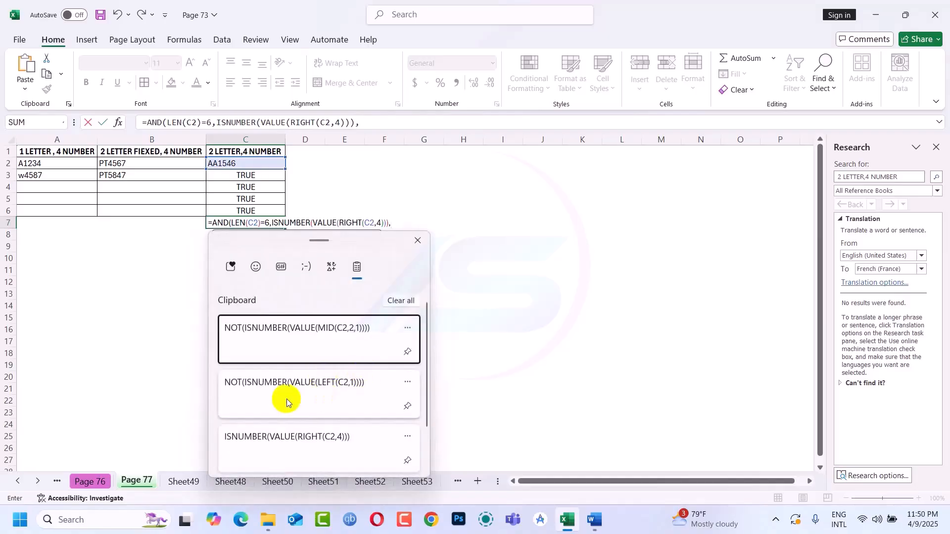
{"action": "left_click", "coordinate": [311, 389]}
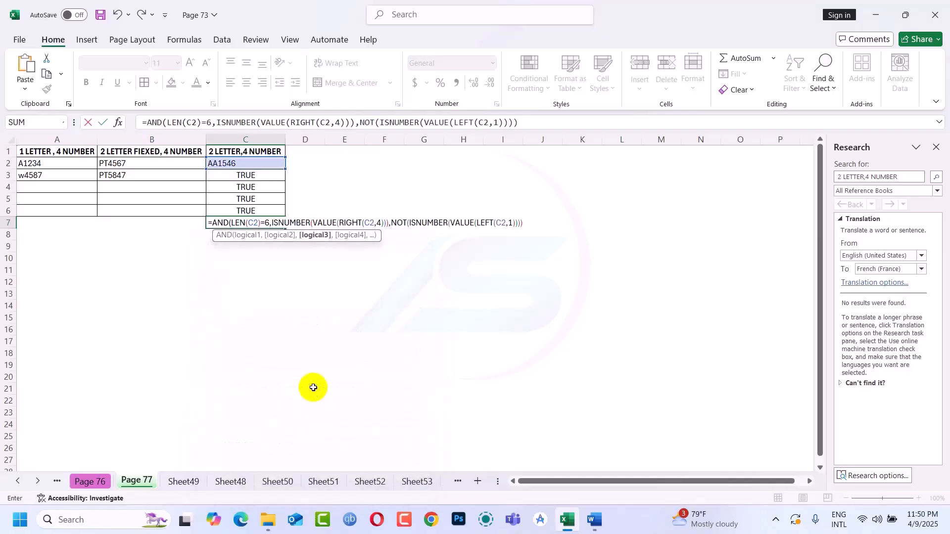
Add the copied condition NOT(ISNUMBER(VALUE(MID(C2,2,1)))) as the fourth argument and enter the formula, accepting the suggested correction.
{"action": "type", "text": ","}
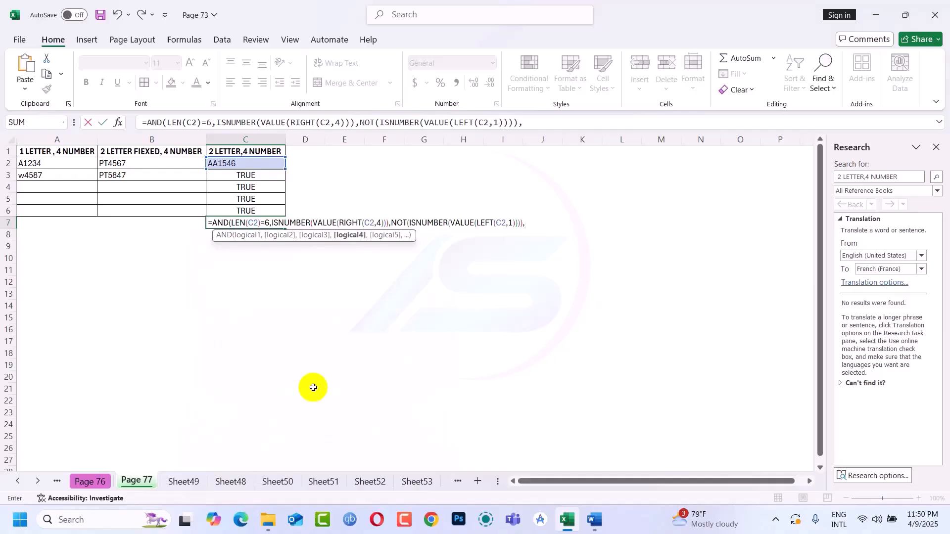
{"action": "key", "text": "super+v"}
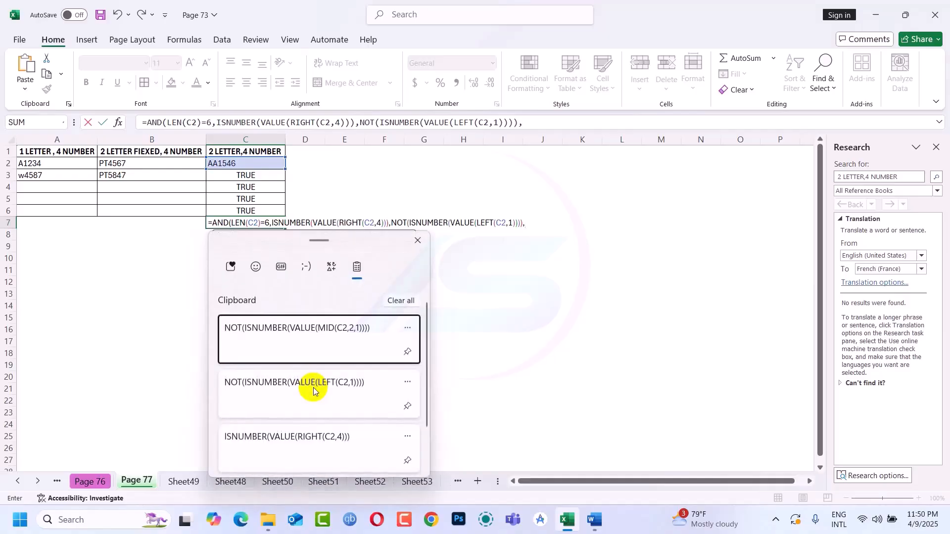
{"action": "left_click", "coordinate": [313, 336]}
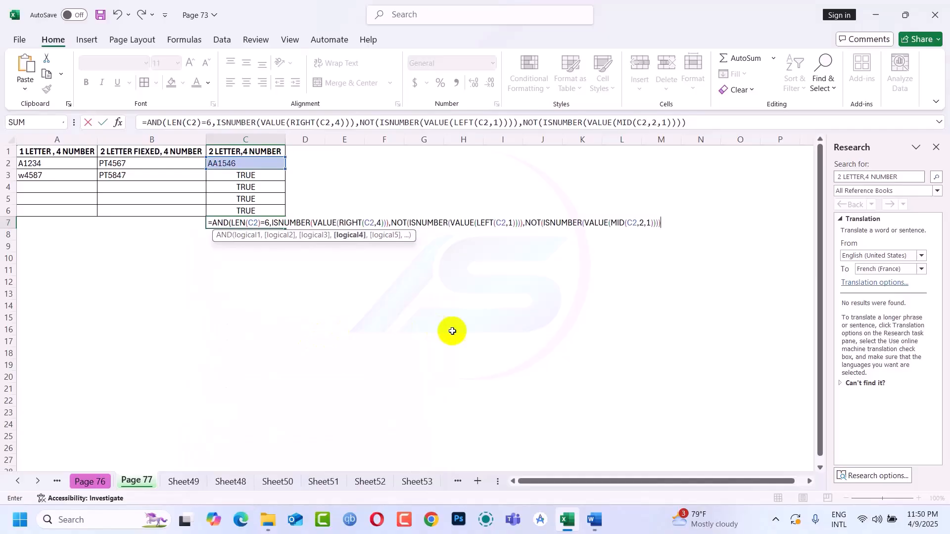
{"action": "key", "text": "Return"}
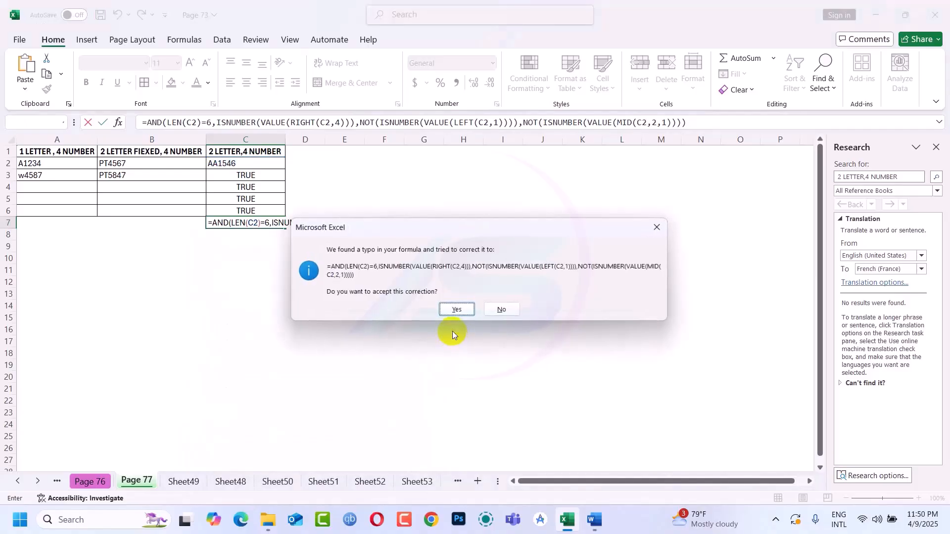
{"action": "key", "text": "Return"}
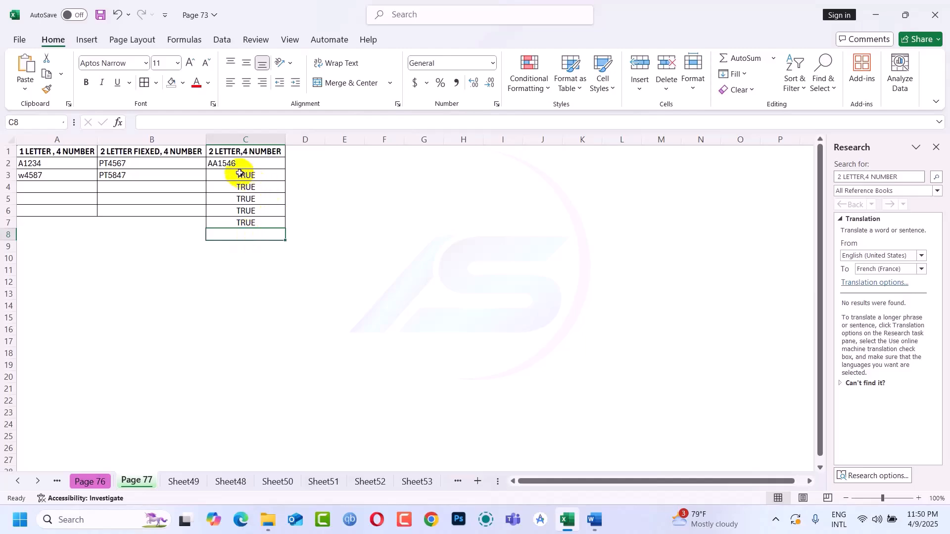
Change the code in cell C2 to AS1546 to test the combined formula.
{"action": "left_click", "coordinate": [217, 164]}
{"action": "double_click", "coordinate": [218, 164]}
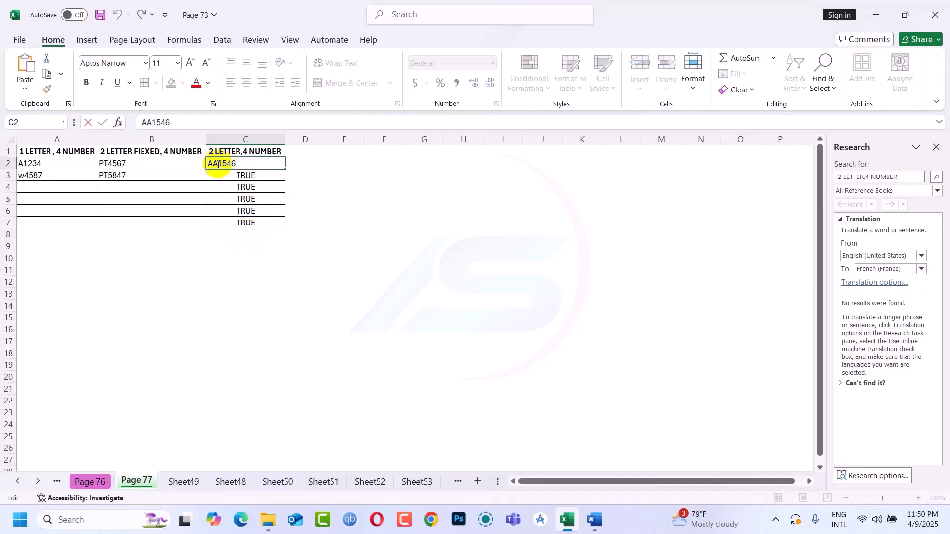
{"action": "key", "text": "BackSpace"}
{"action": "key", "text": "BackSpace"}
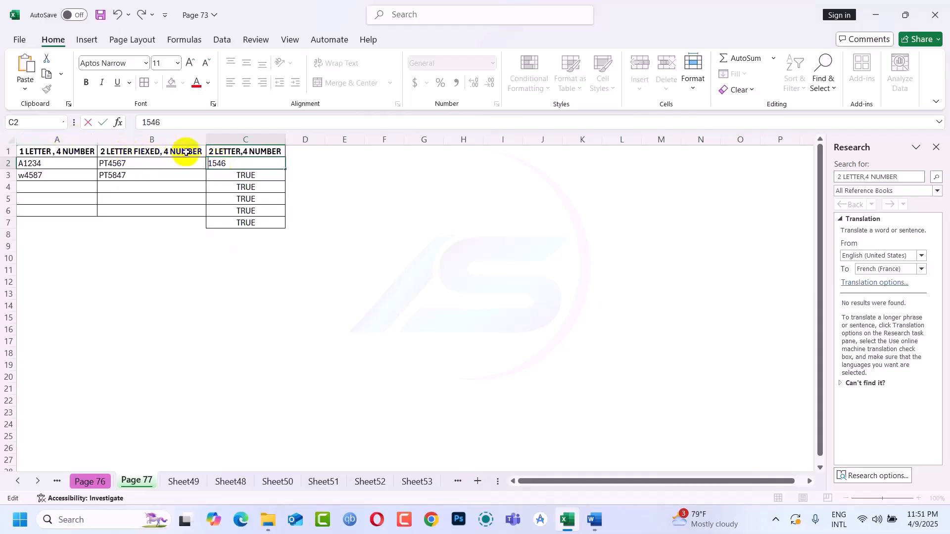
{"action": "type", "text": "AS"}
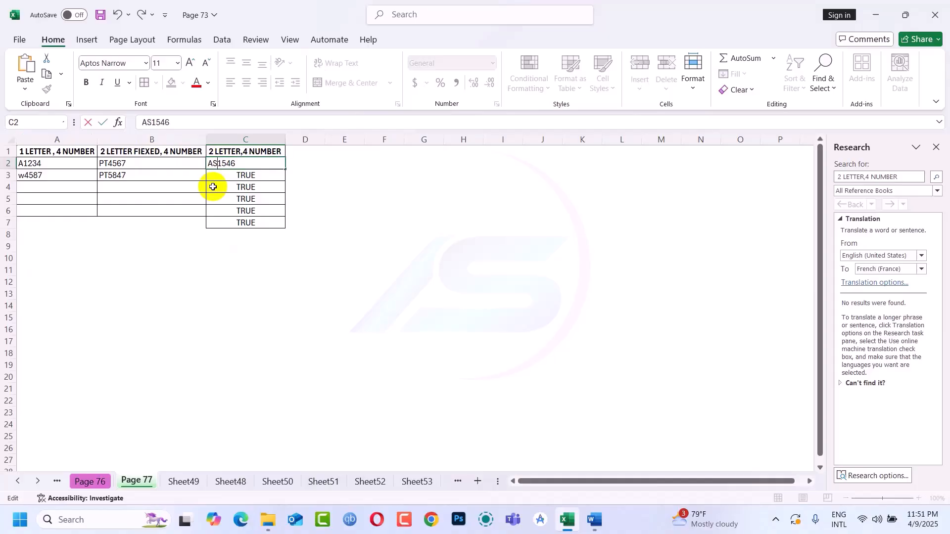
{"action": "key", "text": "Return"}
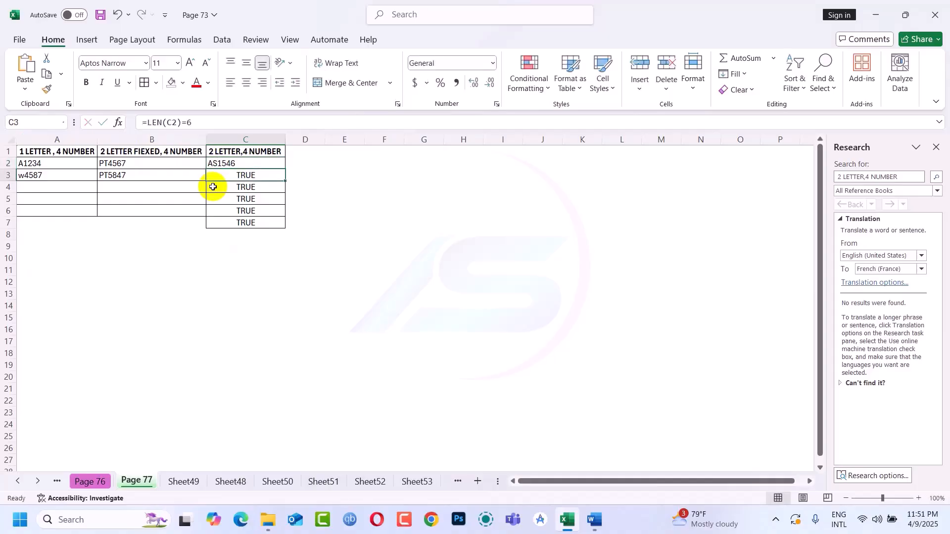
Shorten the code in cell C2 to A1546 to test the formula with only one letter.
{"action": "double_click", "coordinate": [217, 164]}
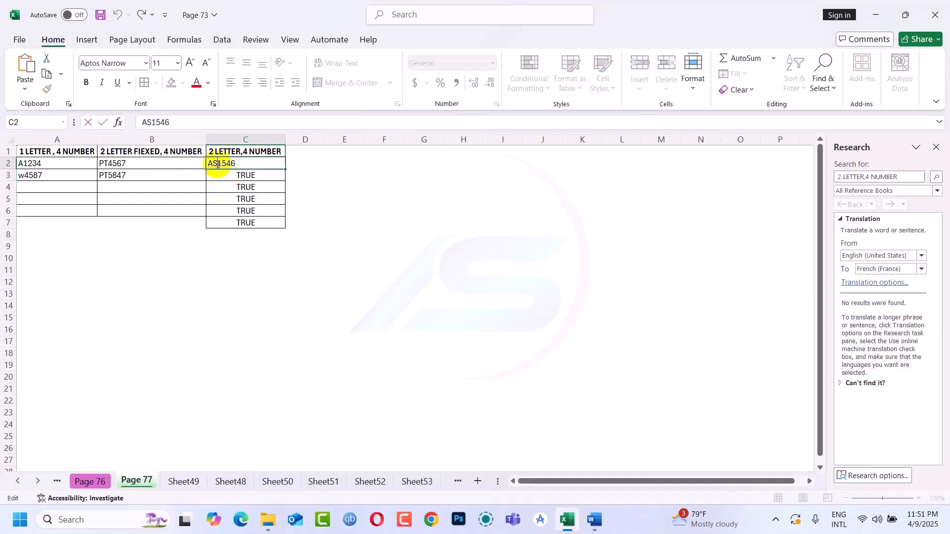
{"action": "key", "text": "BackSpace"}
{"action": "key", "text": "Return"}
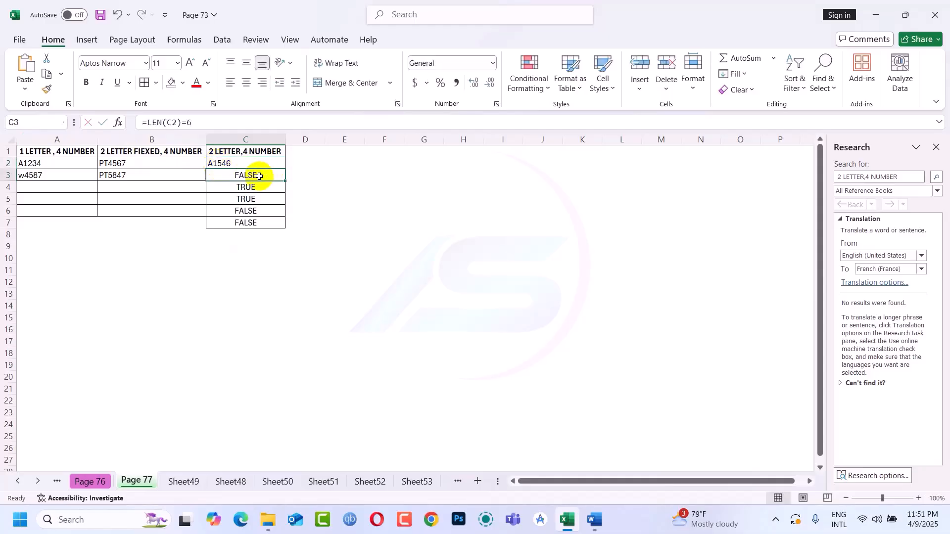
Copy the complete AND formula from cell C7 and clear the contents of C2:C8.
{"action": "left_click", "coordinate": [251, 224]}
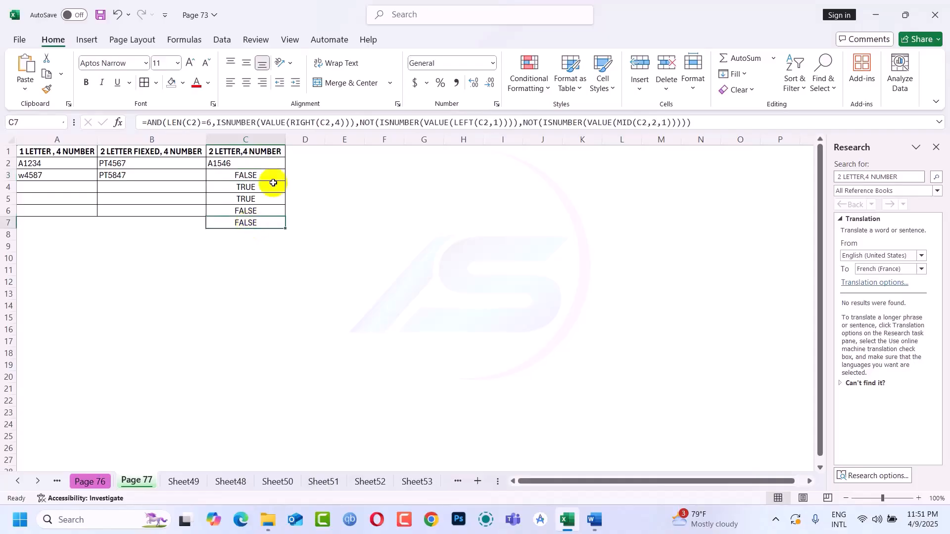
{"action": "double_click", "coordinate": [398, 123]}
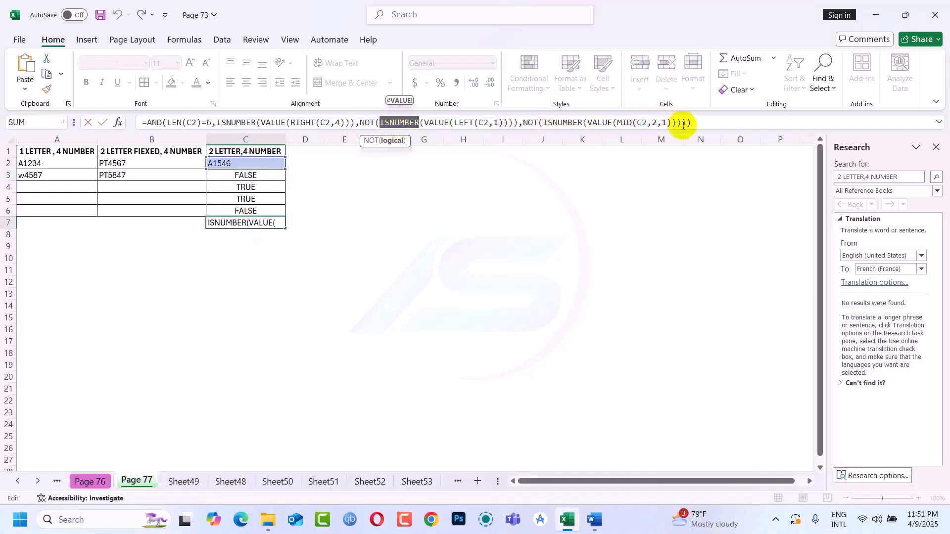
{"action": "key", "text": "ctrl+a"}
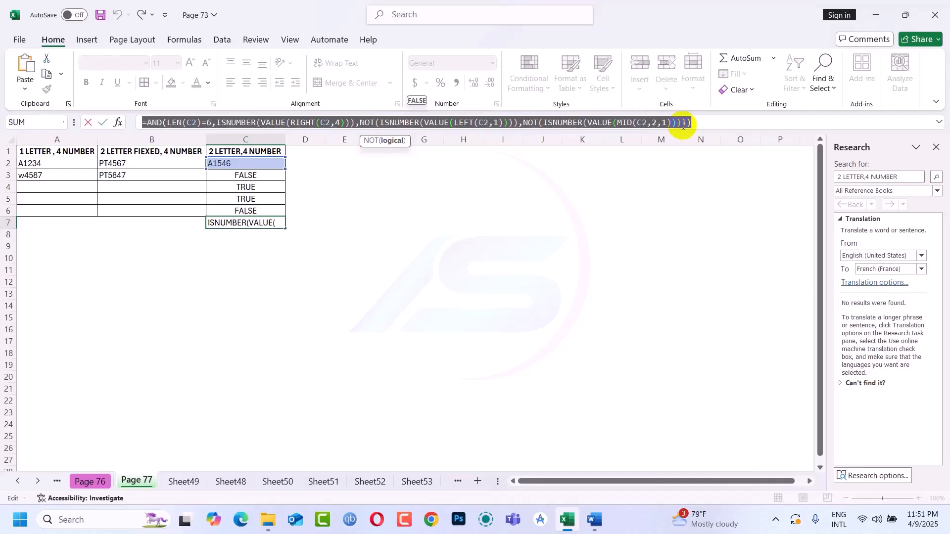
{"action": "key", "text": "ctrl+Return"}
{"action": "left_click_drag", "start_coordinate": [252, 169], "coordinate": [247, 240]}
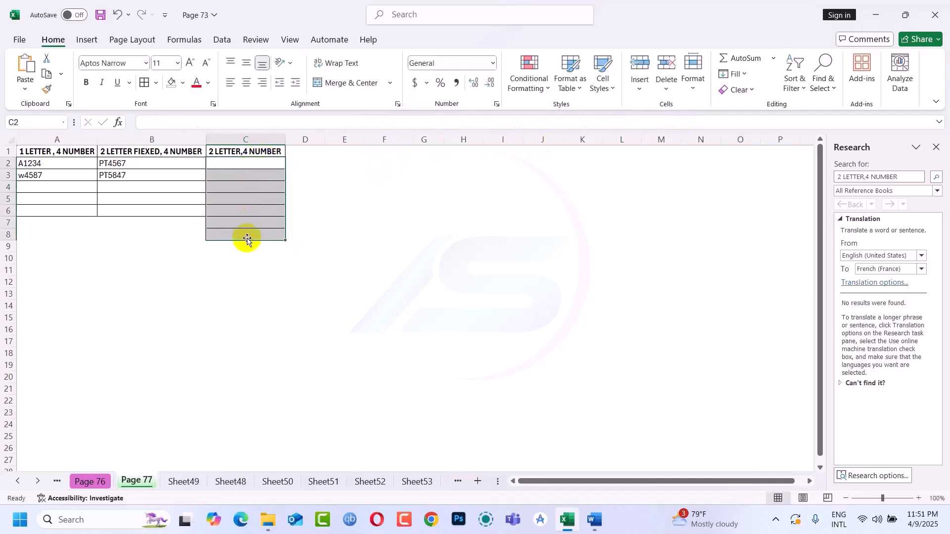
{"action": "key", "text": "Delete"}
Set up data validation for C2:C7 that allows Custom values, using the copied AND formula as the criterion.
{"action": "left_click", "coordinate": [254, 165]}
{"action": "left_click_drag", "start_coordinate": [255, 165], "coordinate": [254, 219]}
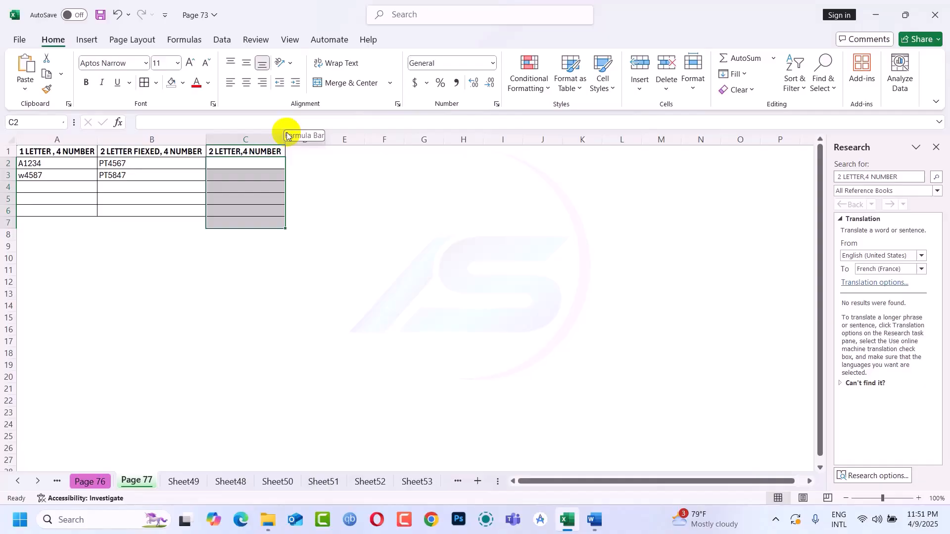
{"action": "key", "text": "alt+a"}
{"action": "key", "text": "v"}
{"action": "key", "text": "v"}
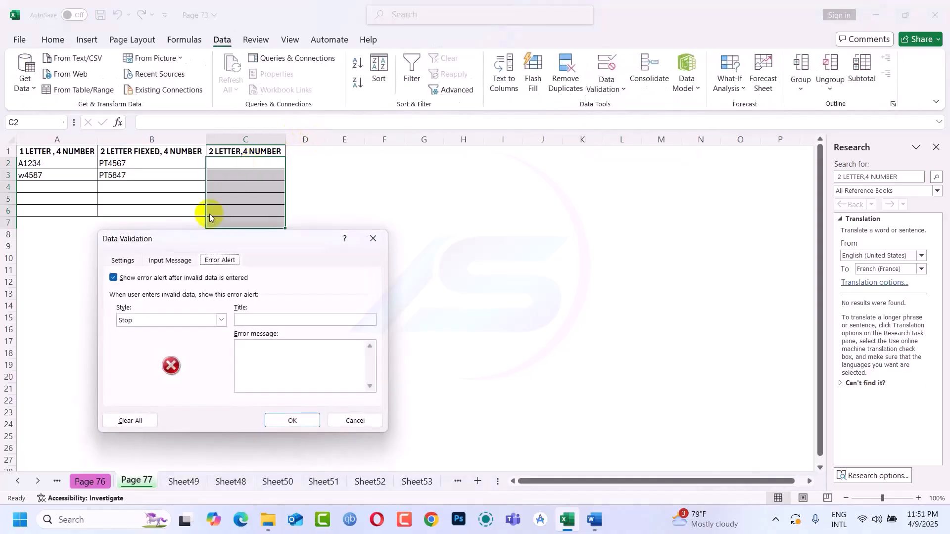
{"action": "left_click_drag", "start_coordinate": [174, 244], "coordinate": [372, 154]}
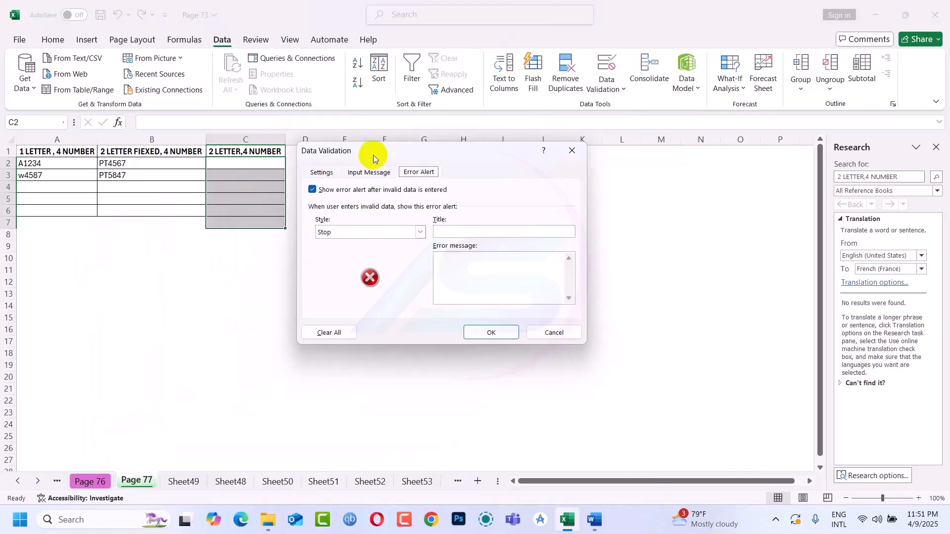
{"action": "left_click", "coordinate": [311, 172]}
{"action": "left_click", "coordinate": [357, 215]}
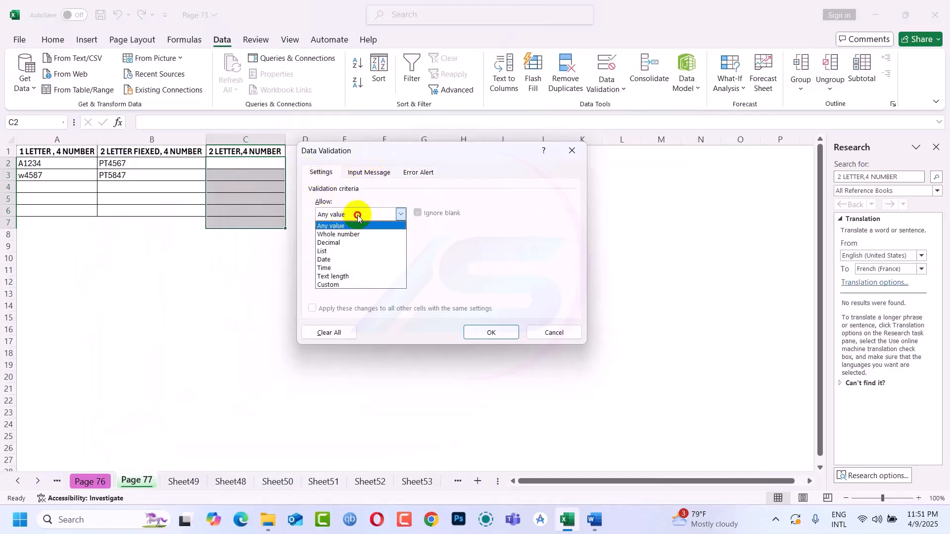
{"action": "left_click", "coordinate": [336, 285]}
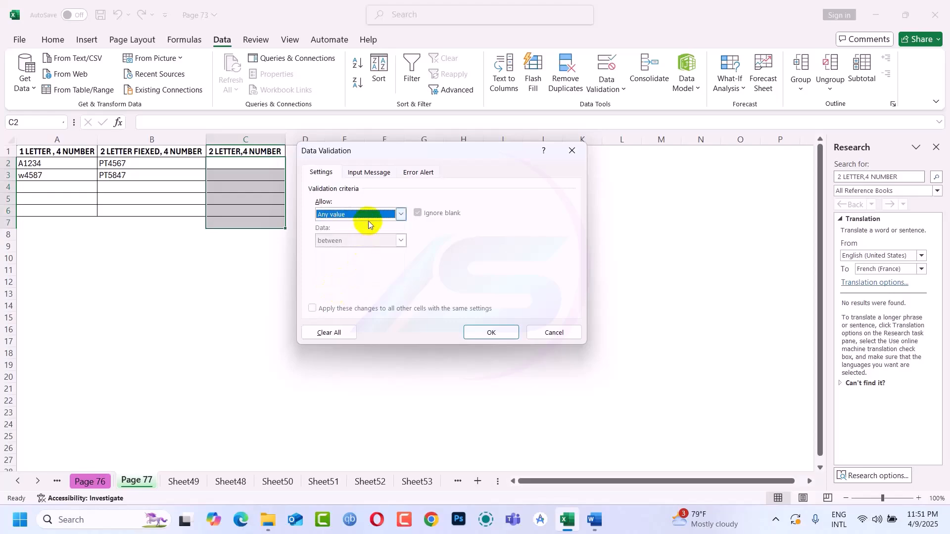
{"action": "left_click", "coordinate": [368, 218]}
{"action": "left_click", "coordinate": [331, 285]}
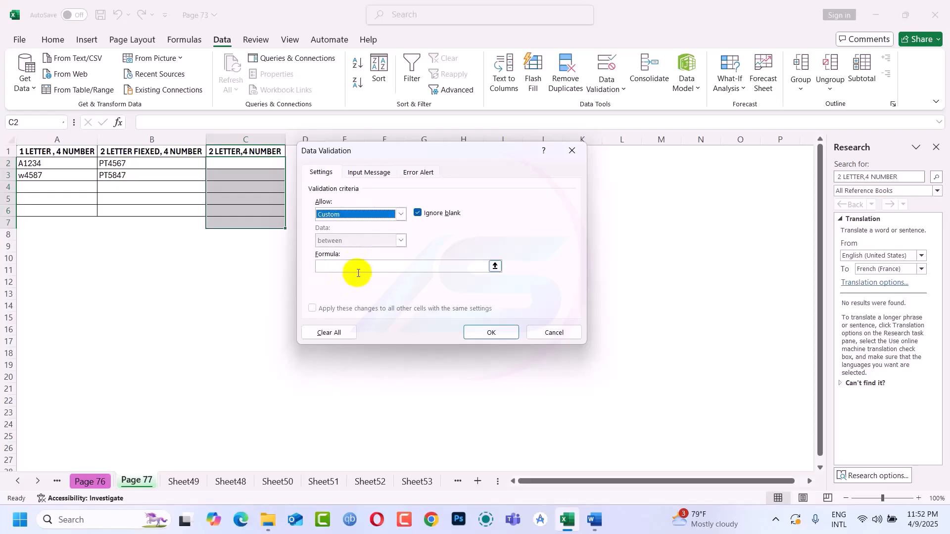
{"action": "left_click", "coordinate": [359, 268]}
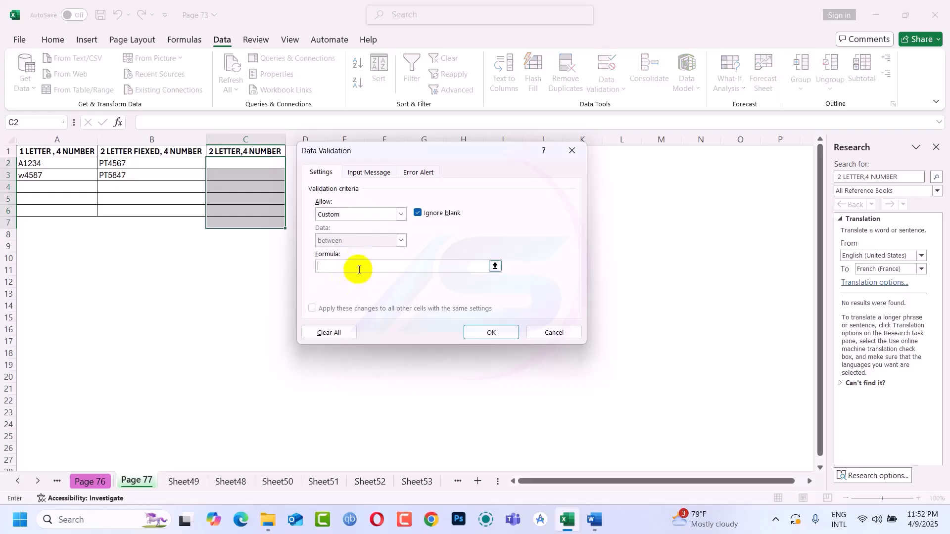
{"action": "key", "text": "ctrl+v"}
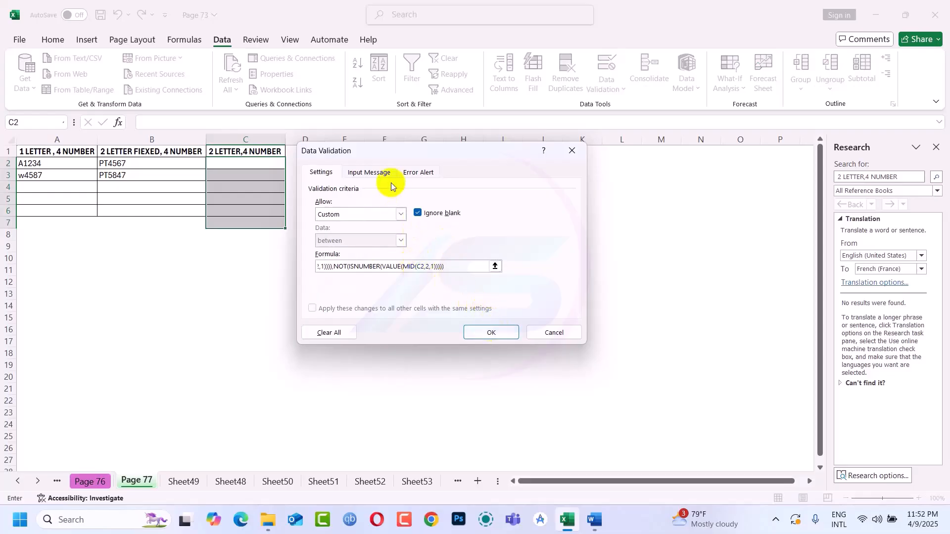
Set the validation's input message to "Type code Here".
{"action": "left_click", "coordinate": [382, 173]}
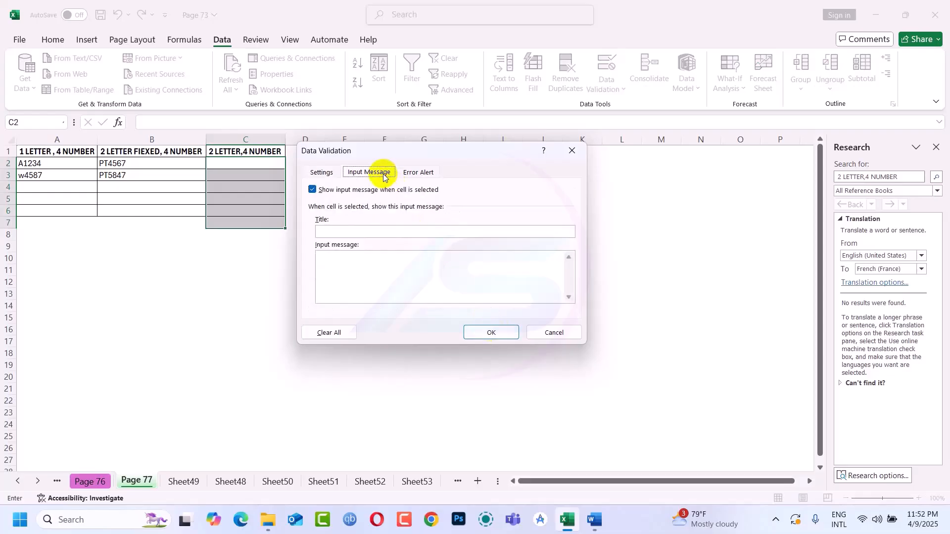
{"action": "left_click", "coordinate": [351, 257]}
{"action": "type", "text": "A"}
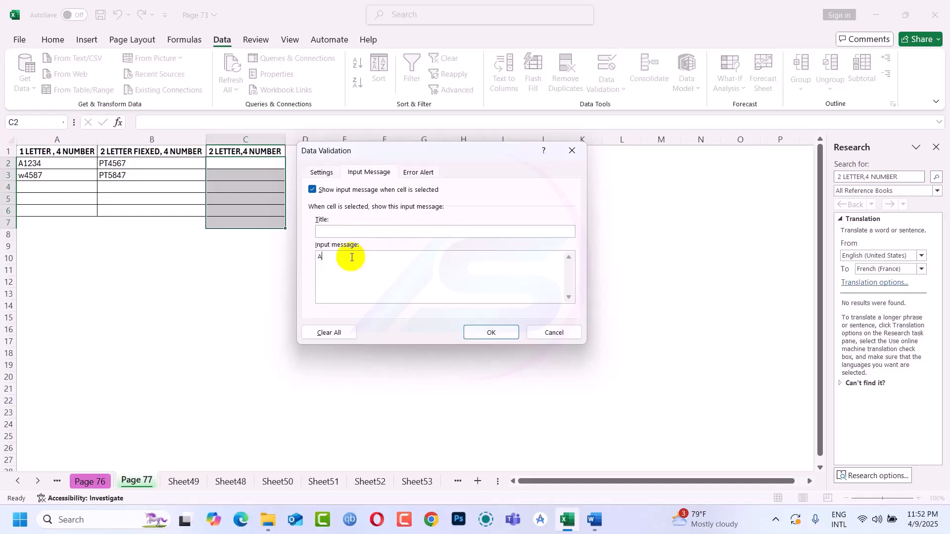
{"action": "key", "text": "BackSpace"}
{"action": "type", "text": "Y"}
{"action": "type", "text": "T"}
{"action": "type", "text": "ype"}
{"action": "type", "text": " code "}
{"action": "type", "text": "Here"}
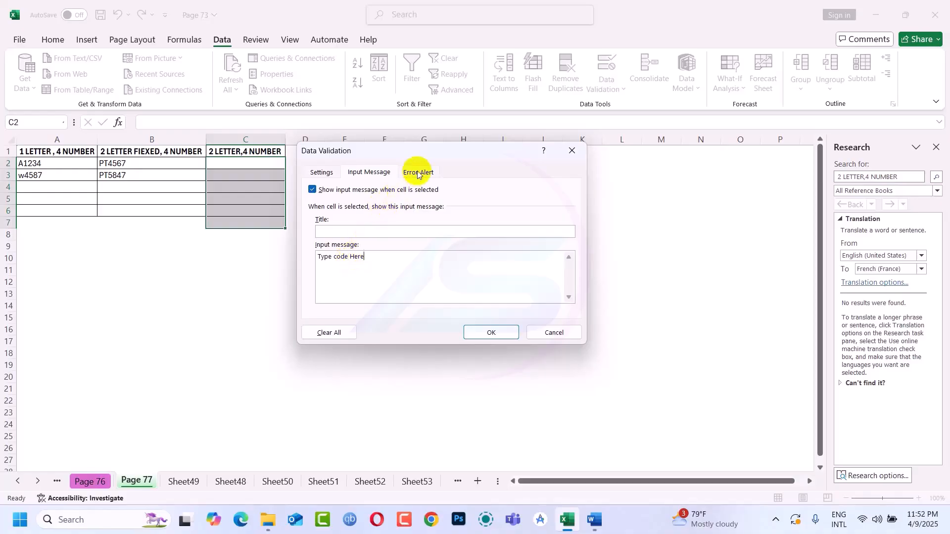
Set the validation's error message to "2 letter left and 4 digite" and apply the rule to the selected cells.
{"action": "left_click", "coordinate": [418, 173]}
{"action": "left_click", "coordinate": [450, 263]}
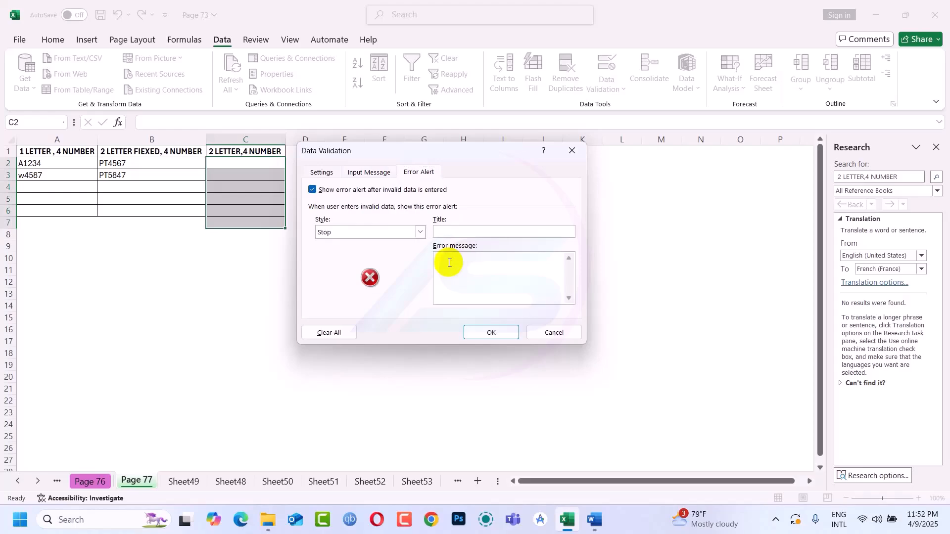
{"action": "type", "text": "2 letter left and 4 digite"}
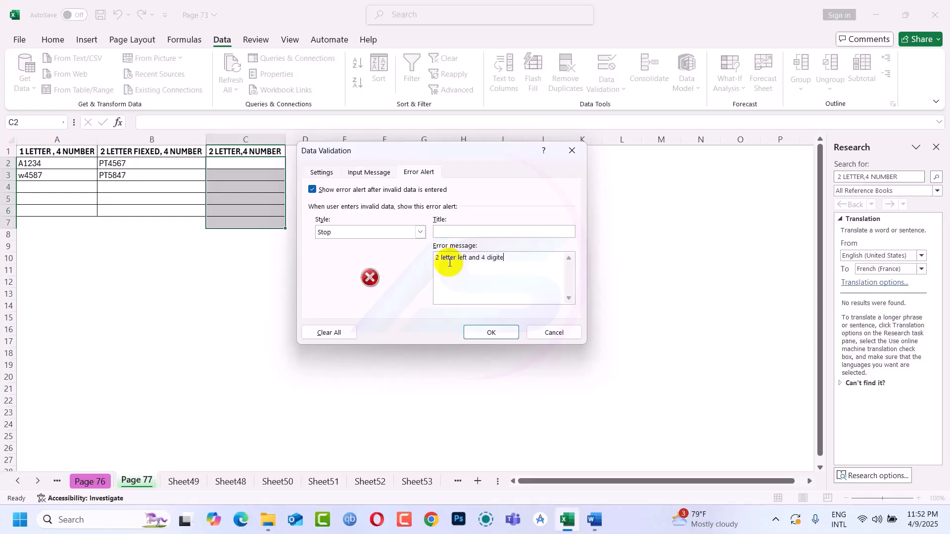
{"action": "left_click", "coordinate": [495, 334]}
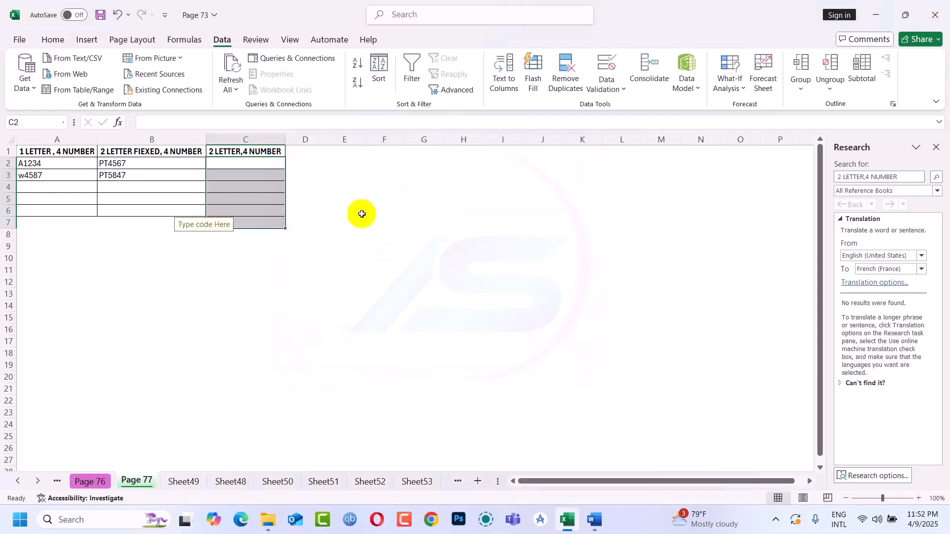
Test the validation rule by trying the three-letter code asa4587 in C2, and choose to retry the entry.
{"action": "left_click", "coordinate": [252, 161]}
{"action": "type", "text": "as"}
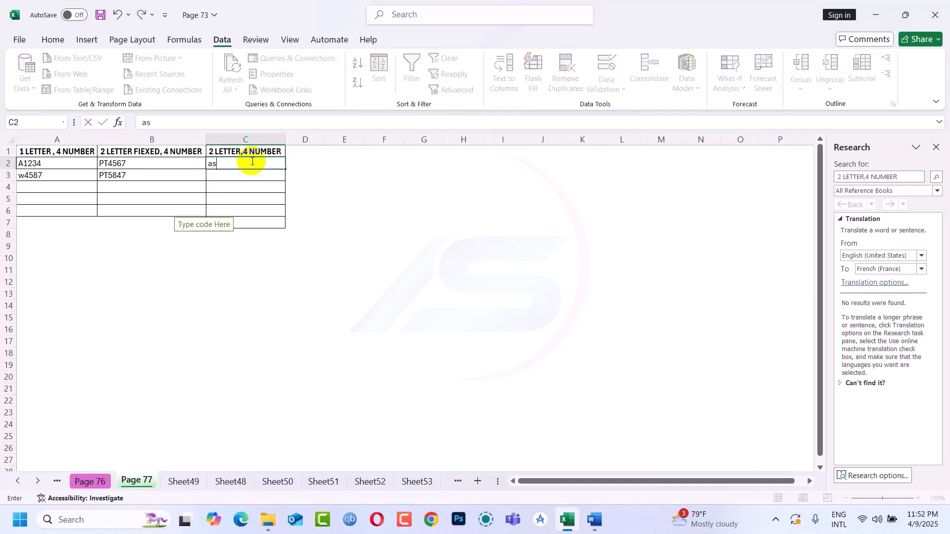
{"action": "type", "text": "a4587"}
{"action": "key", "text": "Return"}
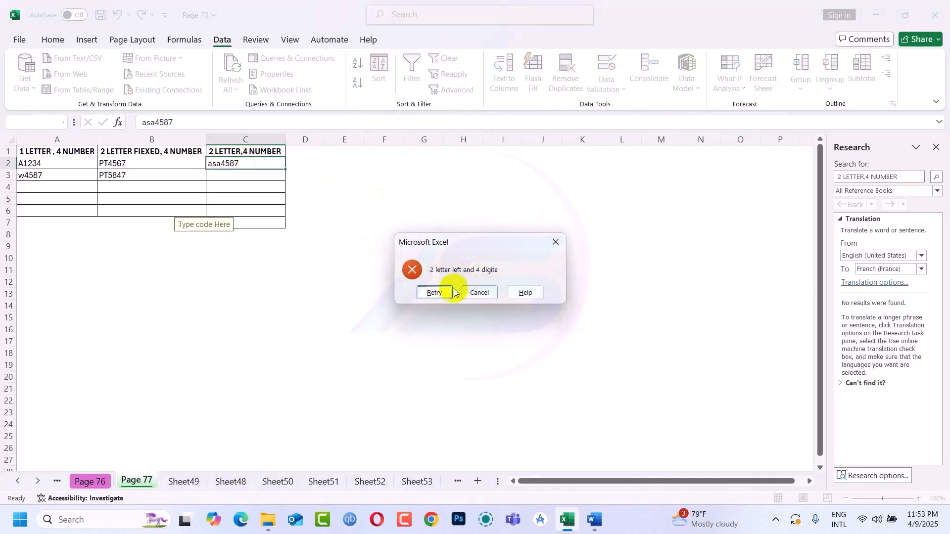
{"action": "left_click", "coordinate": [434, 292]}
Enter the codes as1245 in cell C2 and HT4587 in cell C3.
{"action": "type", "text": "as1245"}
{"action": "key", "text": "Return"}
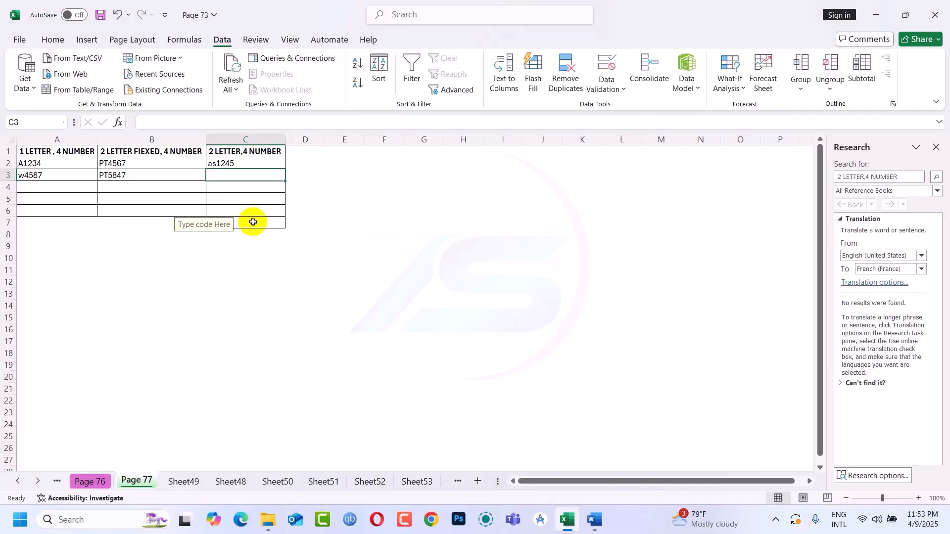
{"action": "type", "text": "as"}
{"action": "key", "text": "BackSpace"}
{"action": "key", "text": "BackSpace"}
{"action": "key", "text": "BackSpace"}
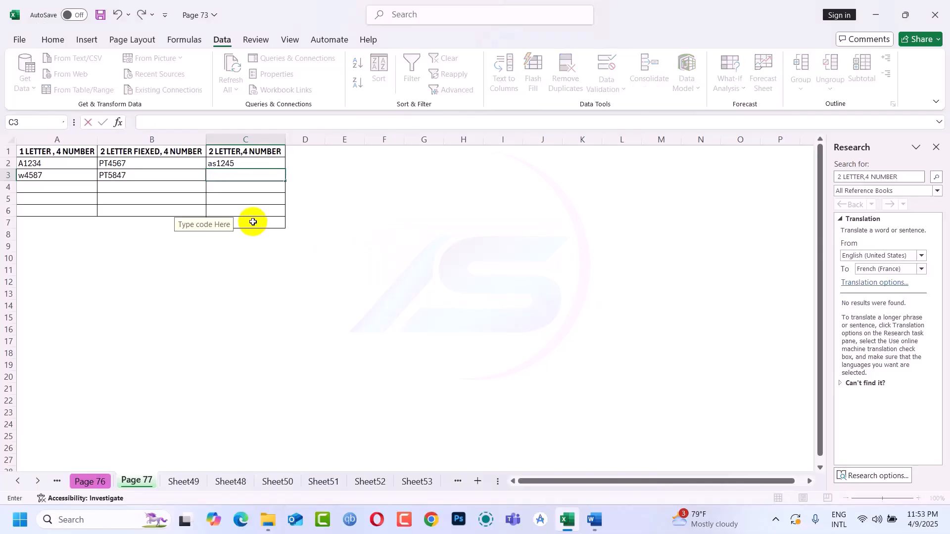
{"action": "type", "text": "HT4587"}
{"action": "key", "text": "Return"}
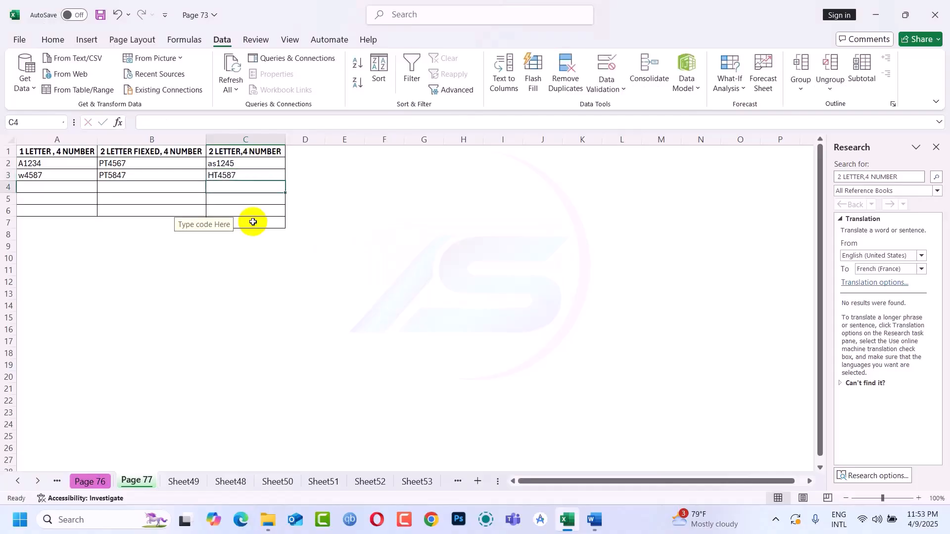
{"action": "left_click", "coordinate": [56, 166]}
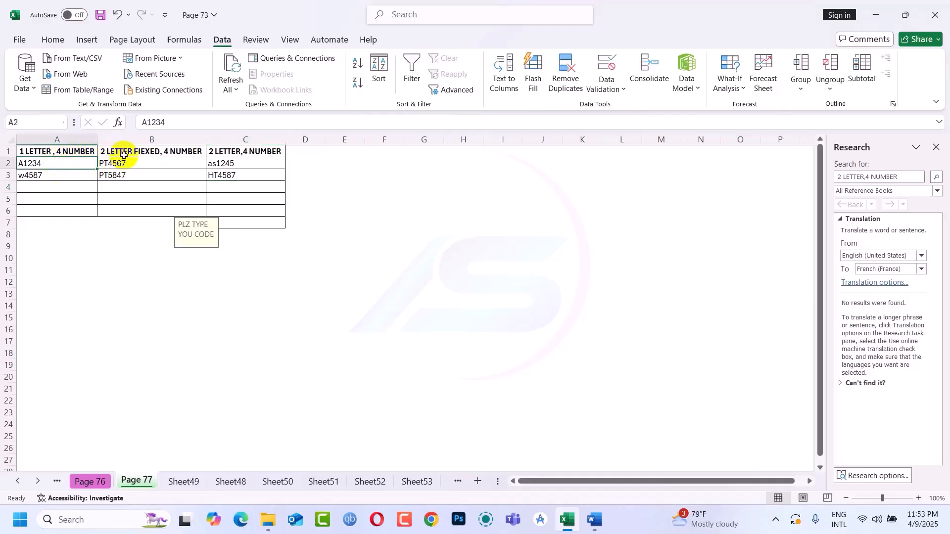